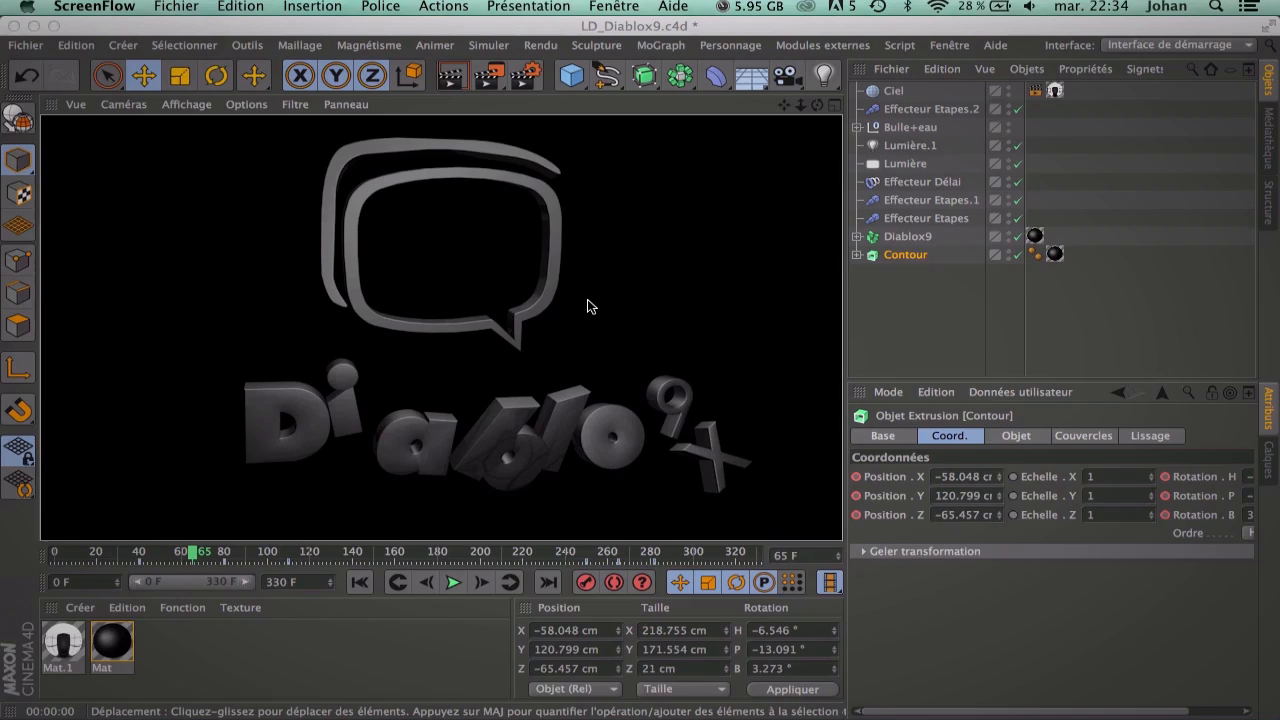
# Step: Switch to the web browser, return to the RealFlow home page and open the Connectivity Plugins documentation
pyautogui.hotkey('ctrl', 'Right')
pyautogui.click(178, 170)
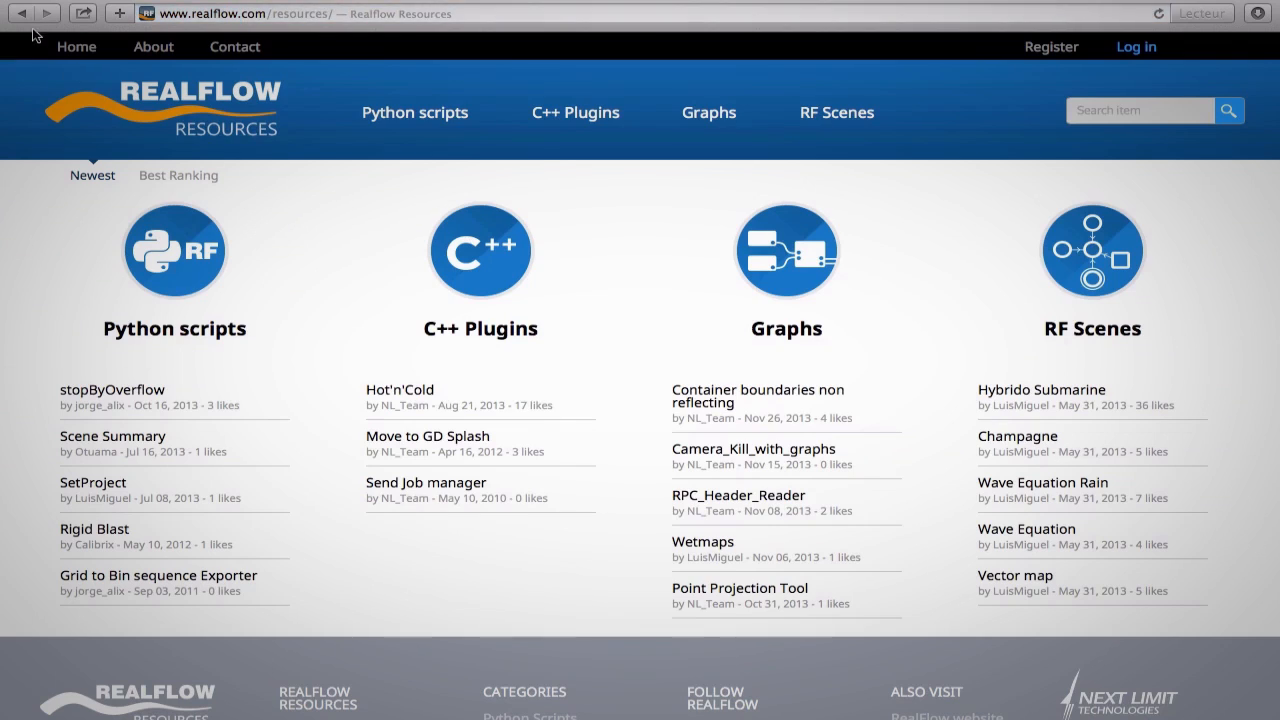
pyautogui.click(21, 13)
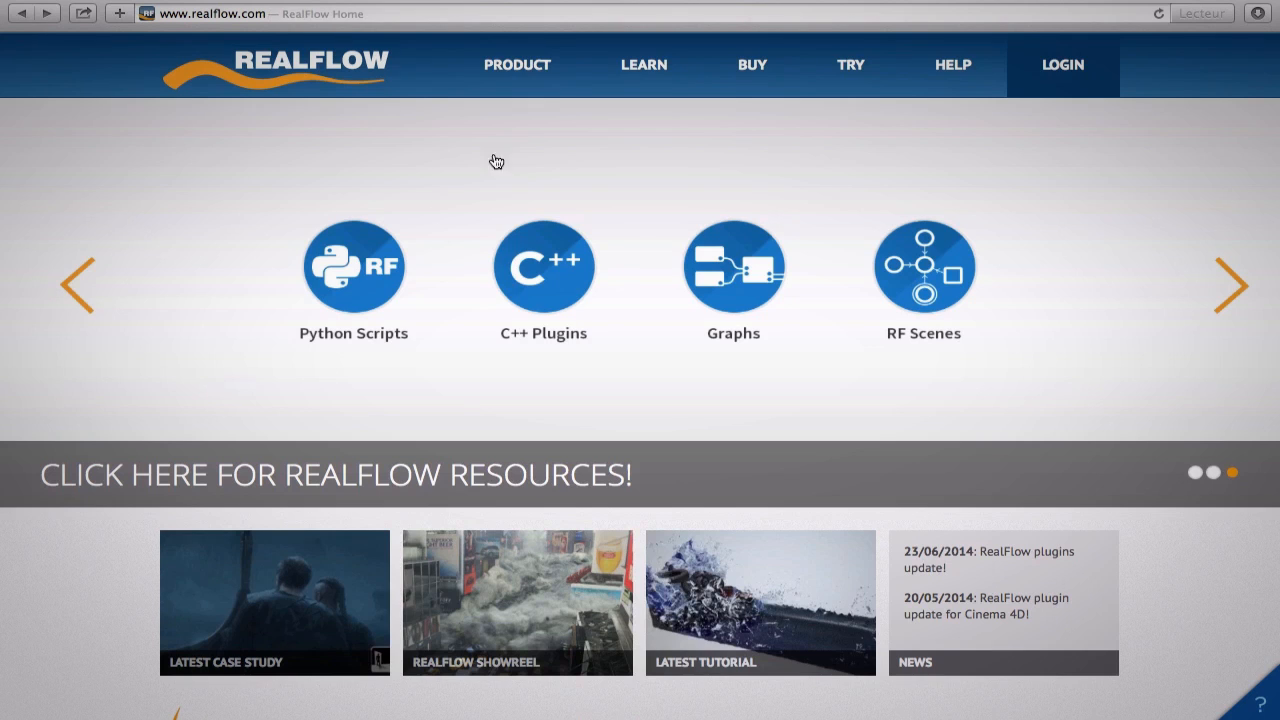
pyautogui.moveTo(518, 50)
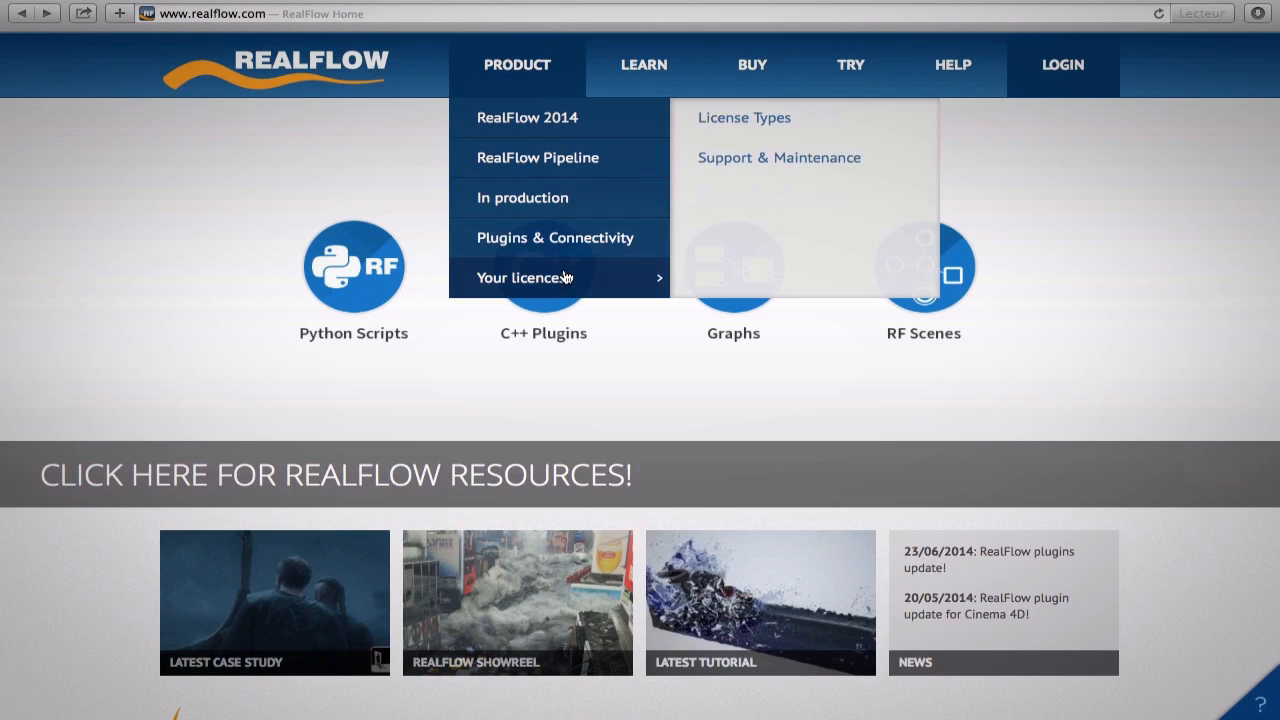
pyautogui.moveTo(566, 245)
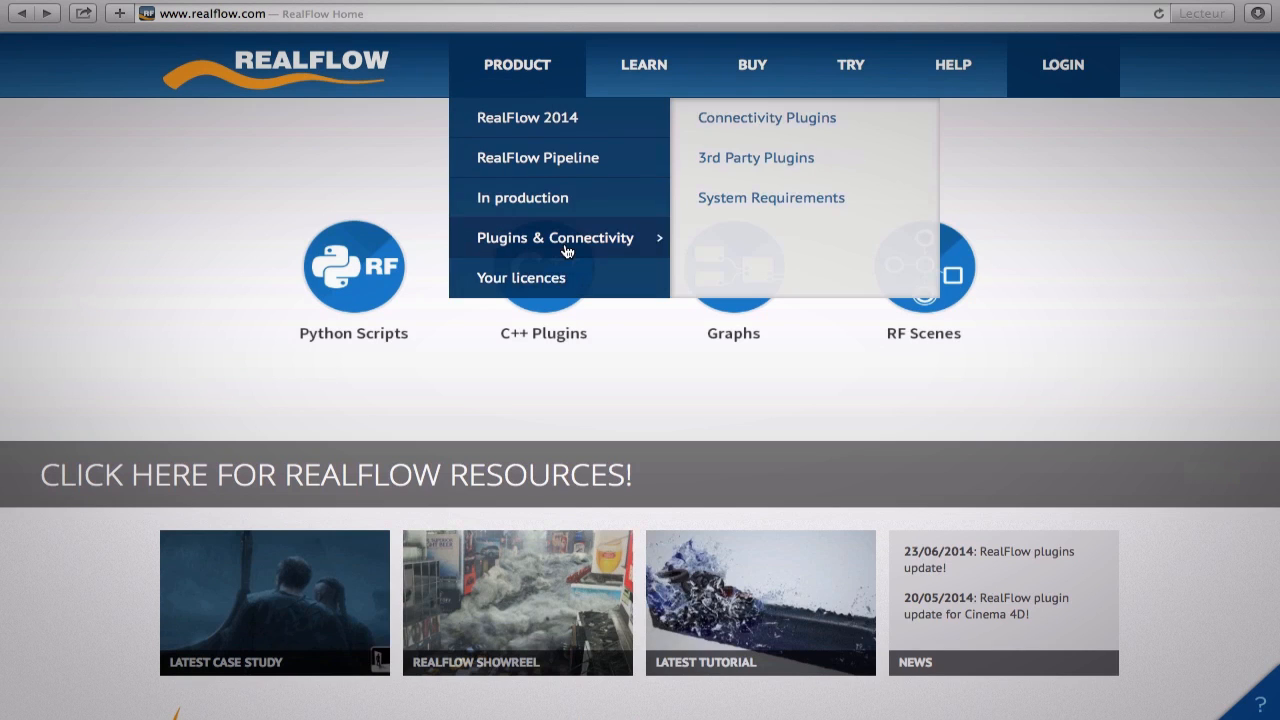
pyautogui.click(770, 120)
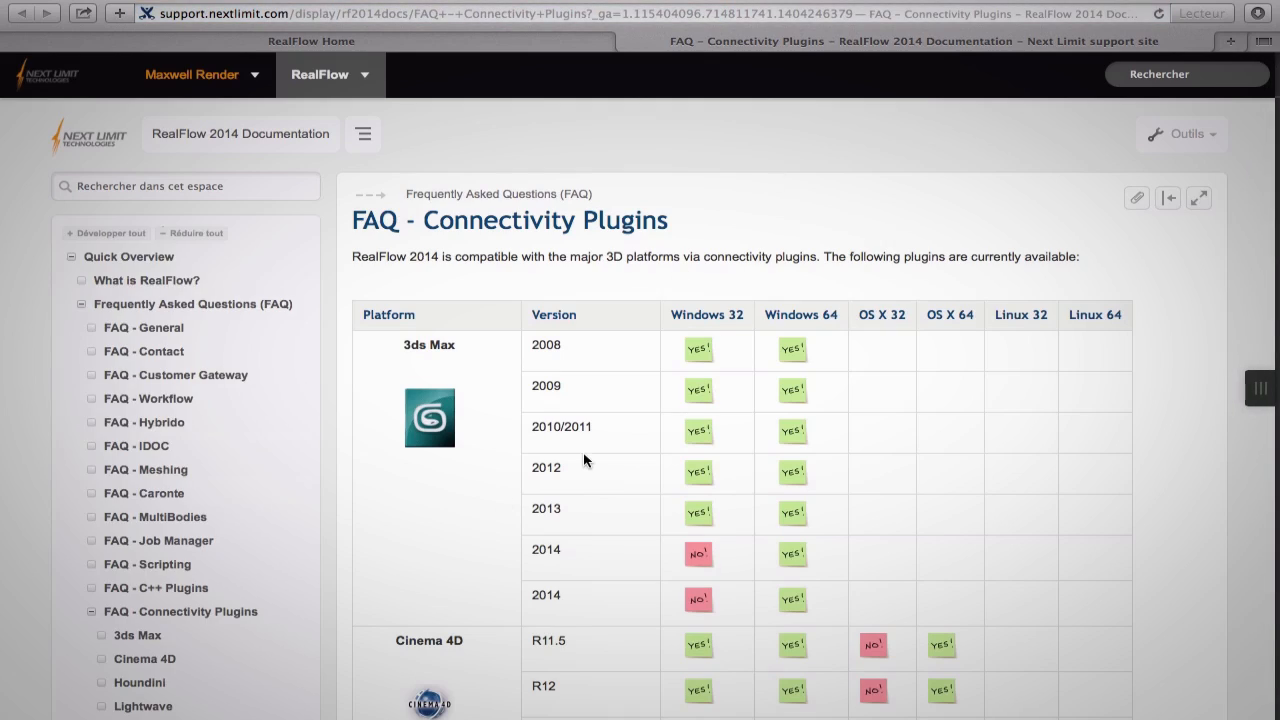
# Step: Examine the connectivity plugin compatibility table by platform, version and operating system, particularly the Cinema 4D rows
pyautogui.scroll(-10, 586, 457)
pyautogui.scroll(-5, 584, 459)
pyautogui.scroll(10, 584, 459)
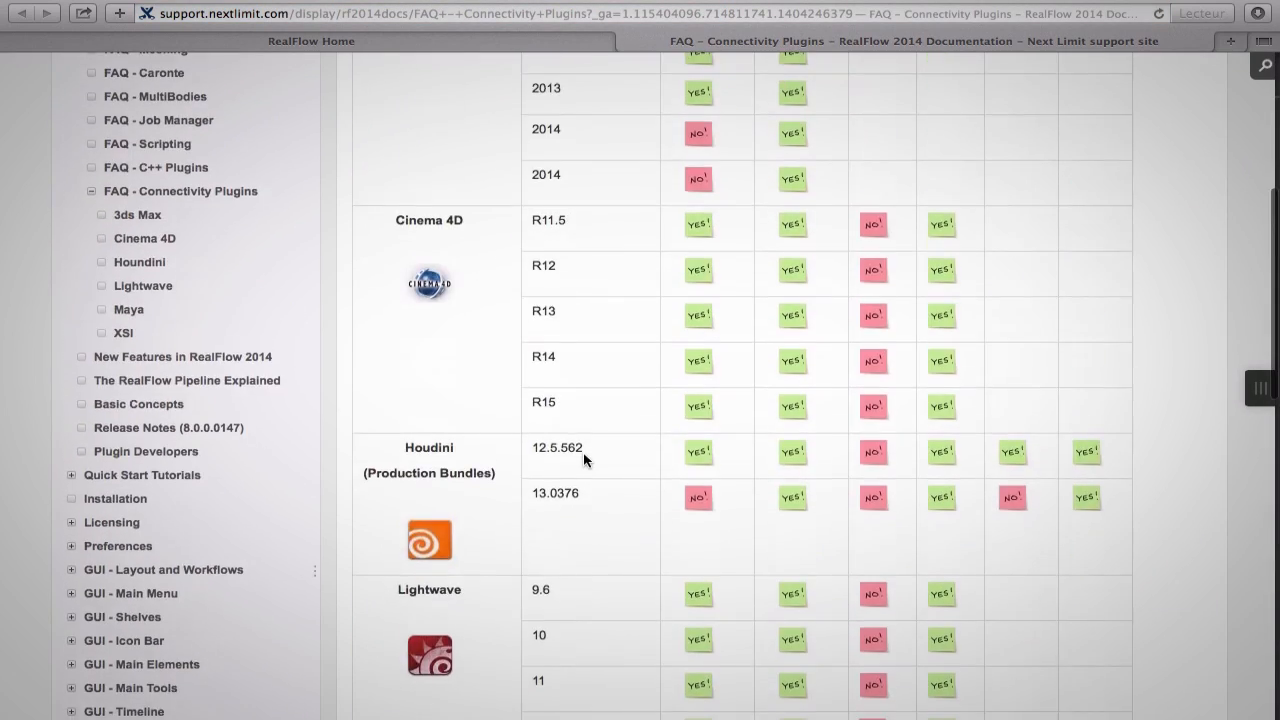
pyautogui.scroll(-2, 584, 459)
pyautogui.scroll(4, 698, 348)
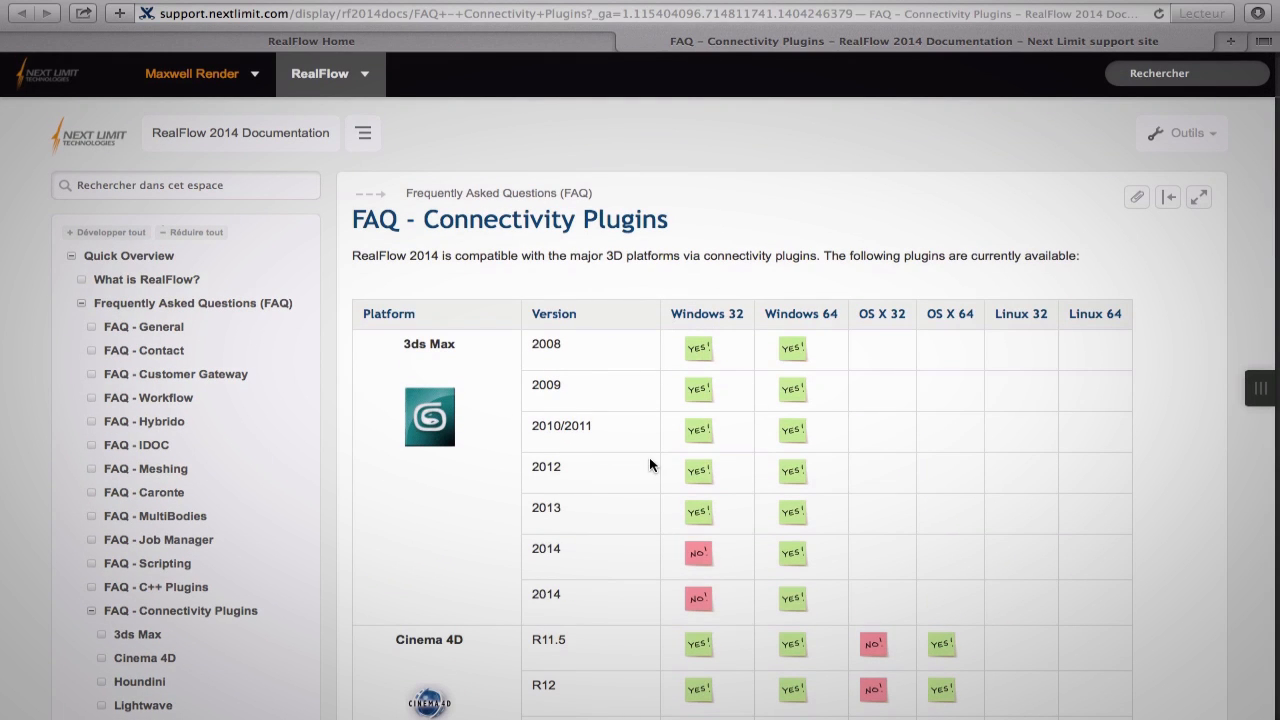
pyautogui.scroll(-3, 651, 460)
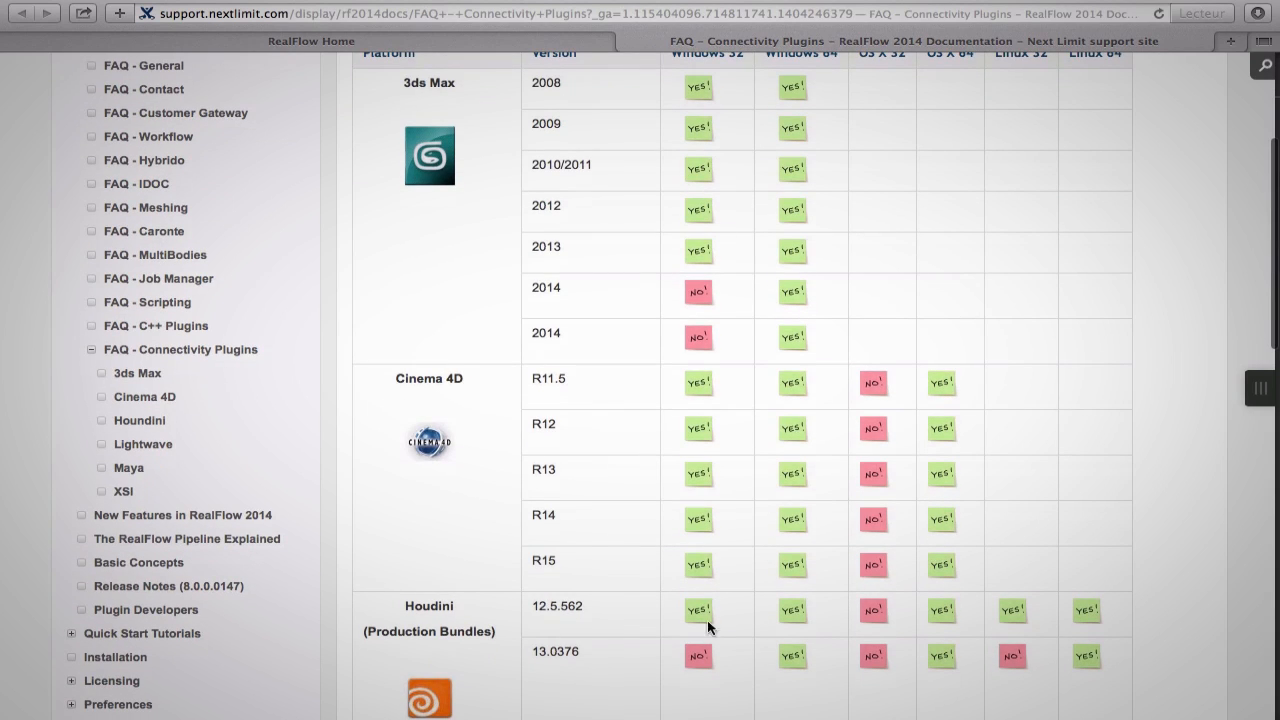
pyautogui.scroll(3, 714, 580)
pyautogui.scroll(-5, 716, 583)
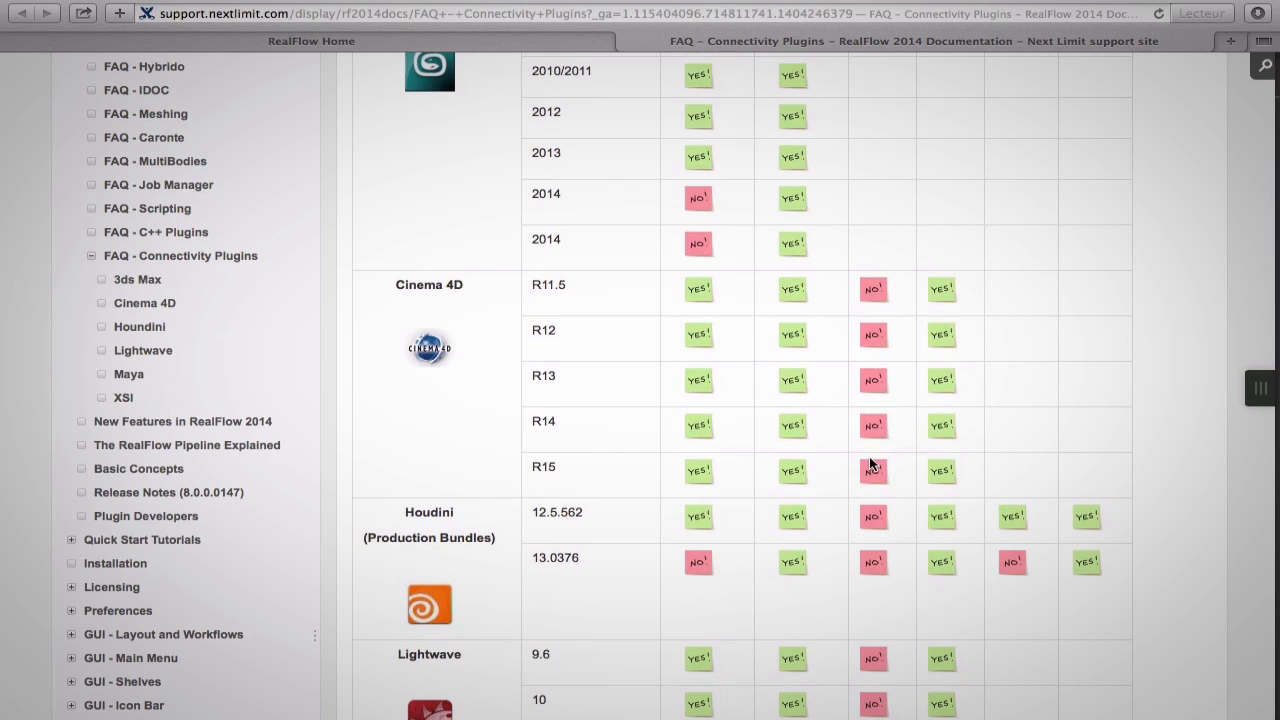
pyautogui.scroll(3, 945, 468)
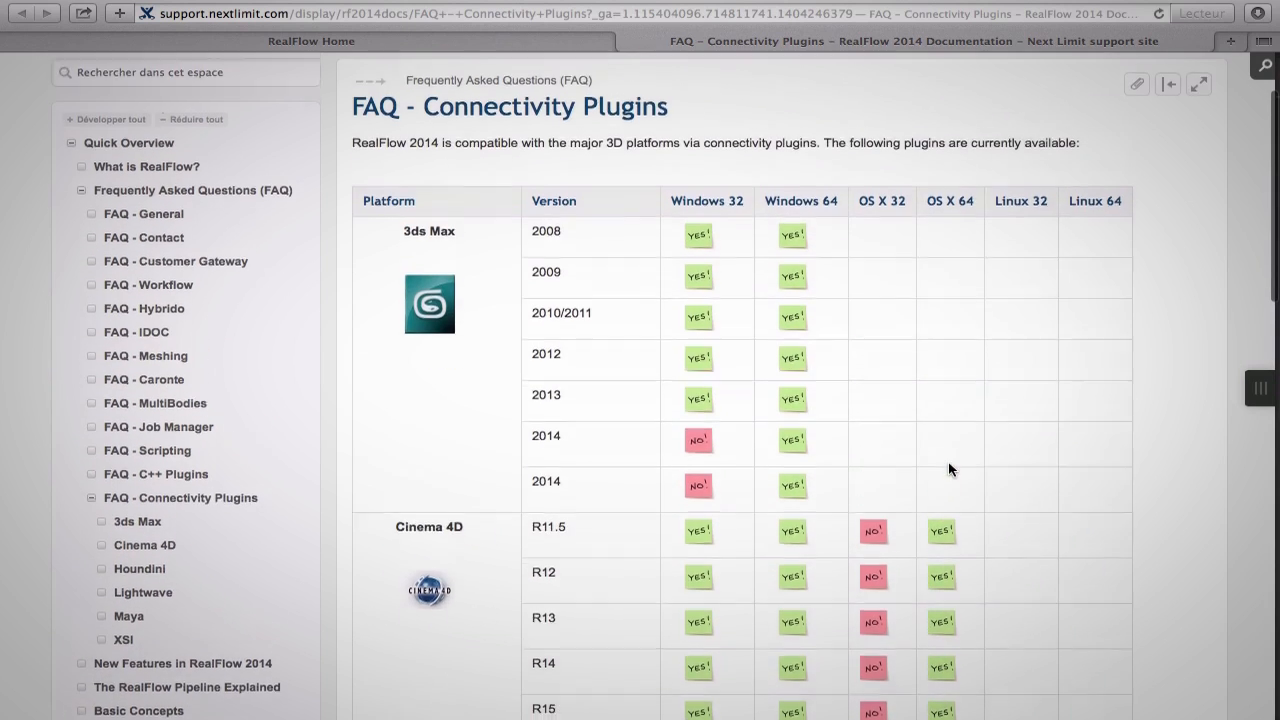
pyautogui.scroll(-3, 955, 500)
pyautogui.scroll(-3, 948, 518)
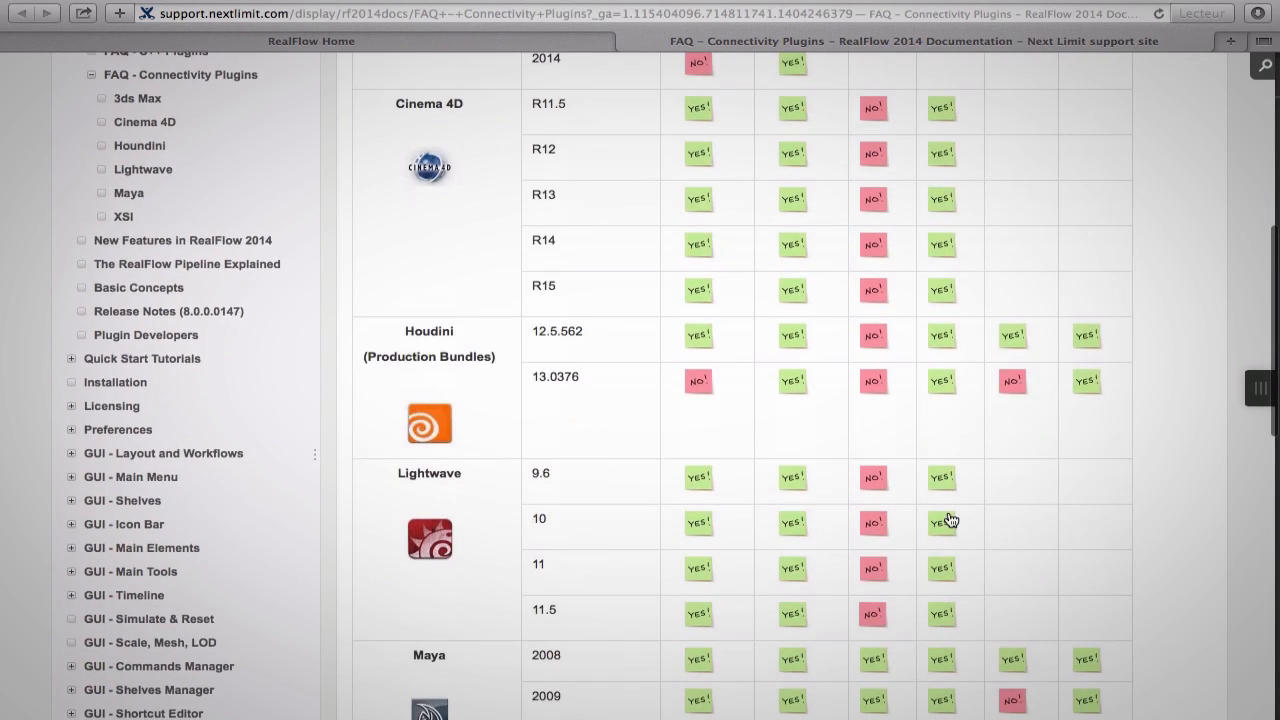
pyautogui.scroll(10, 950, 518)
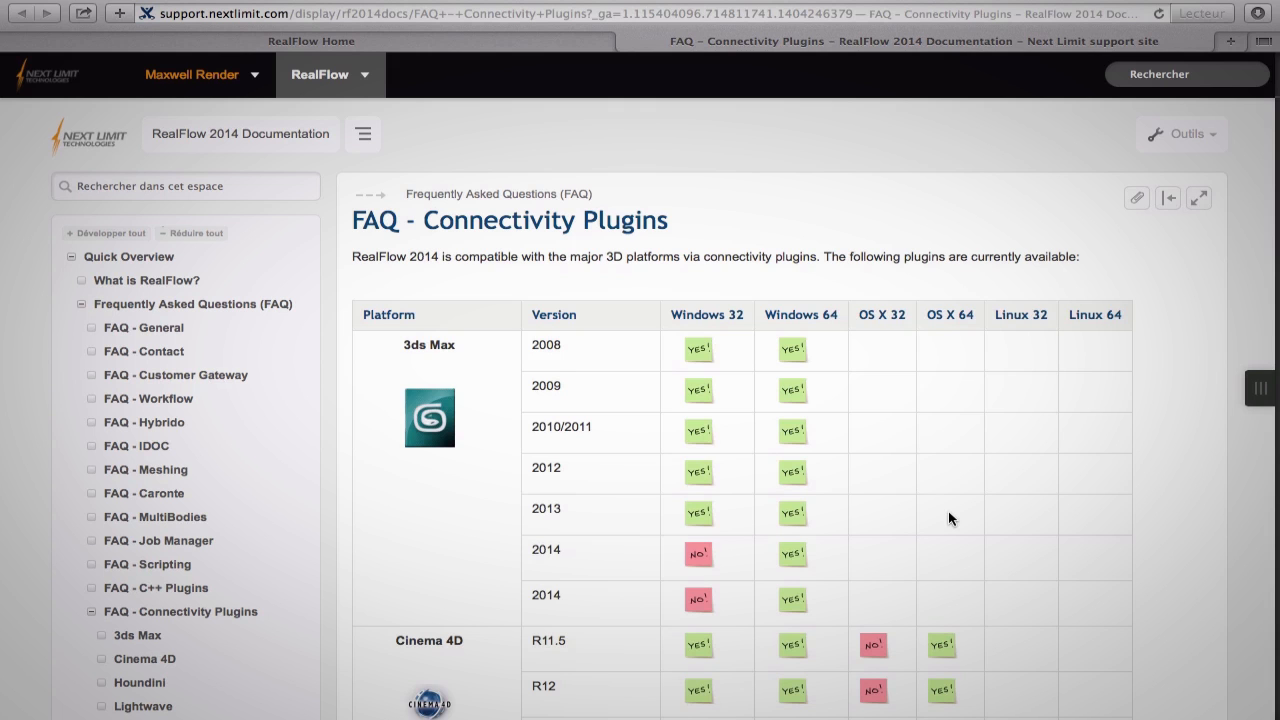
# Step: Switch to the Finder and inspect the RealFlow plugin folder inside the plugins folder of CINEMA 4D R15
pyautogui.hotkey('ctrl', 'Right')
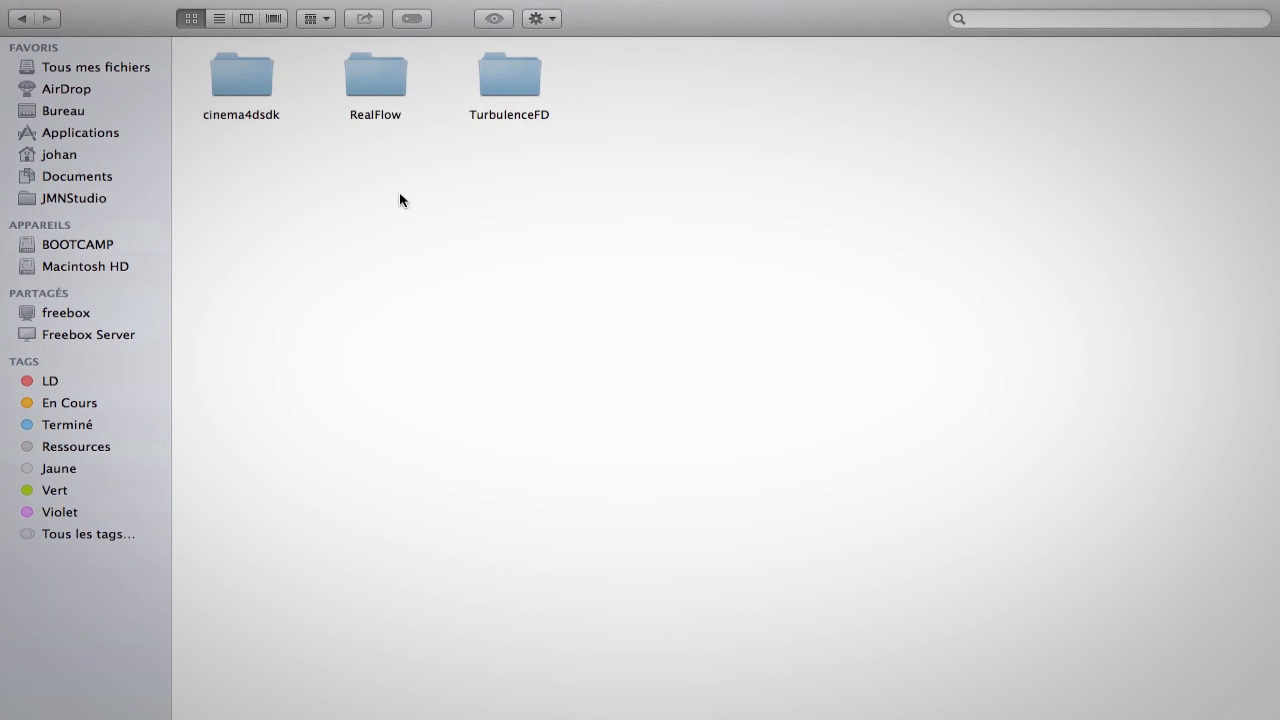
pyautogui.click(21, 18)
pyautogui.click(21, 18)
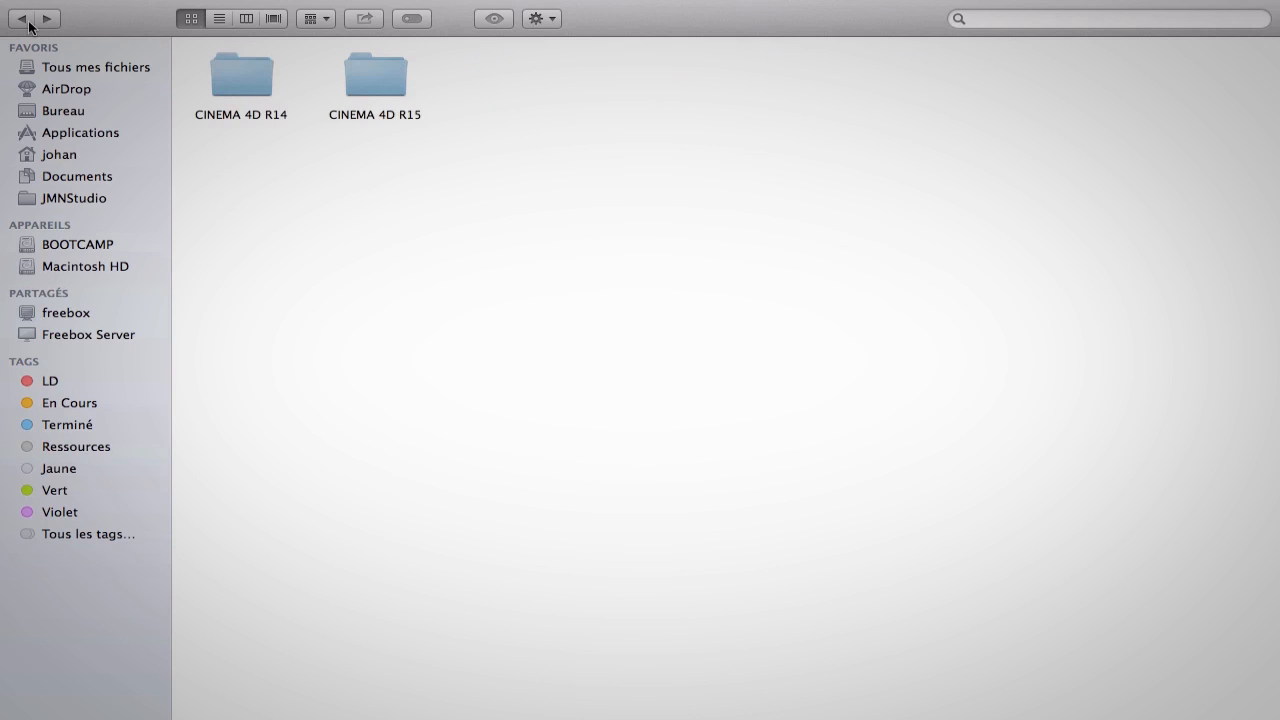
pyautogui.click(243, 83)
pyautogui.doubleClick(390, 86)
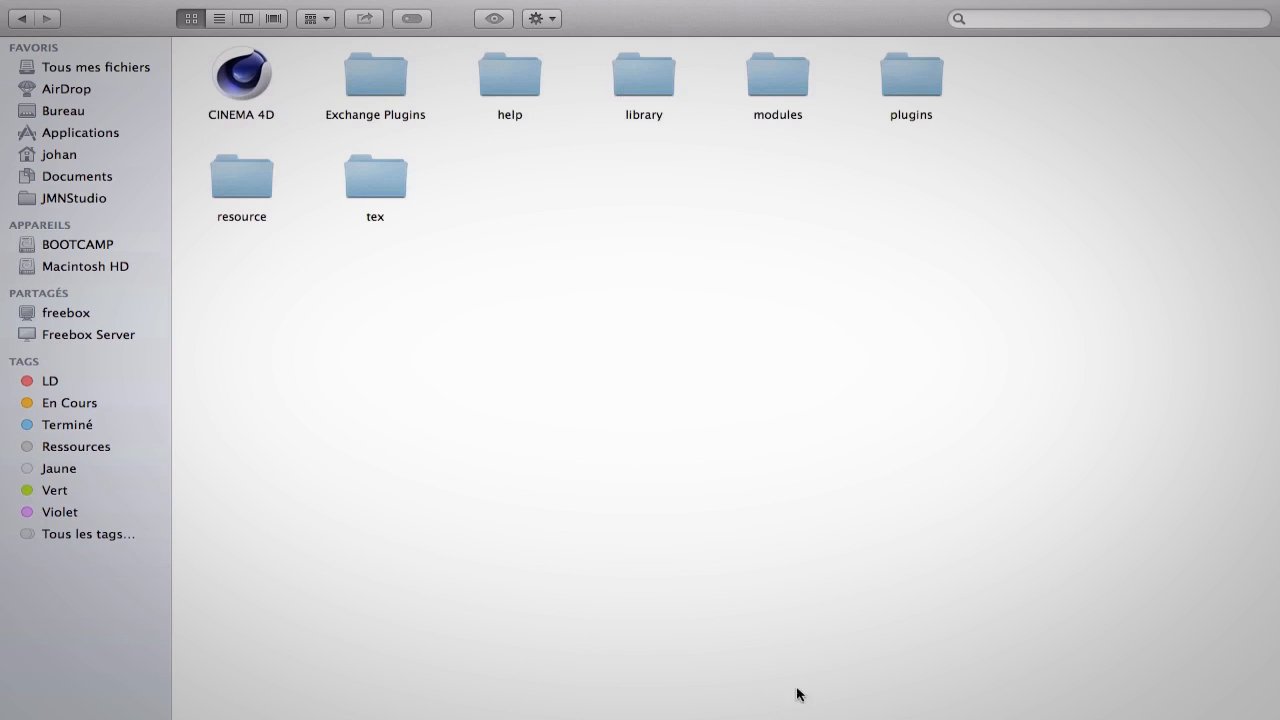
pyautogui.doubleClick(932, 77)
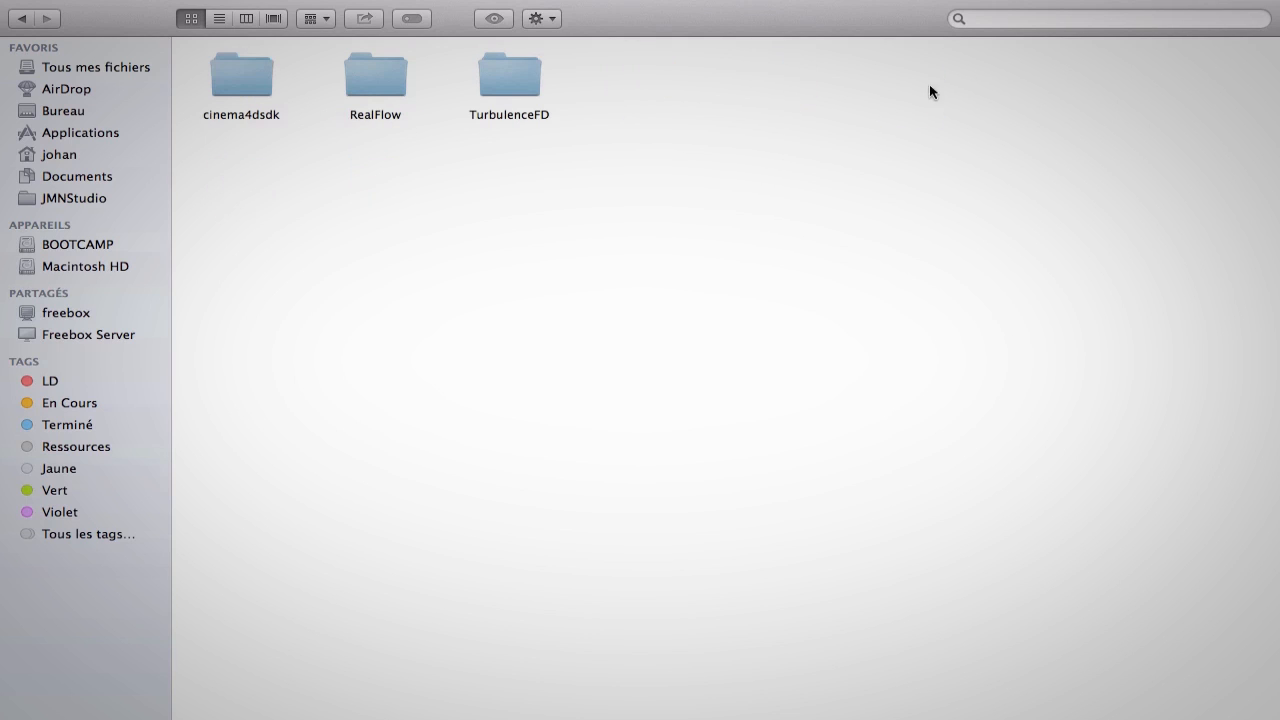
pyautogui.doubleClick(400, 64)
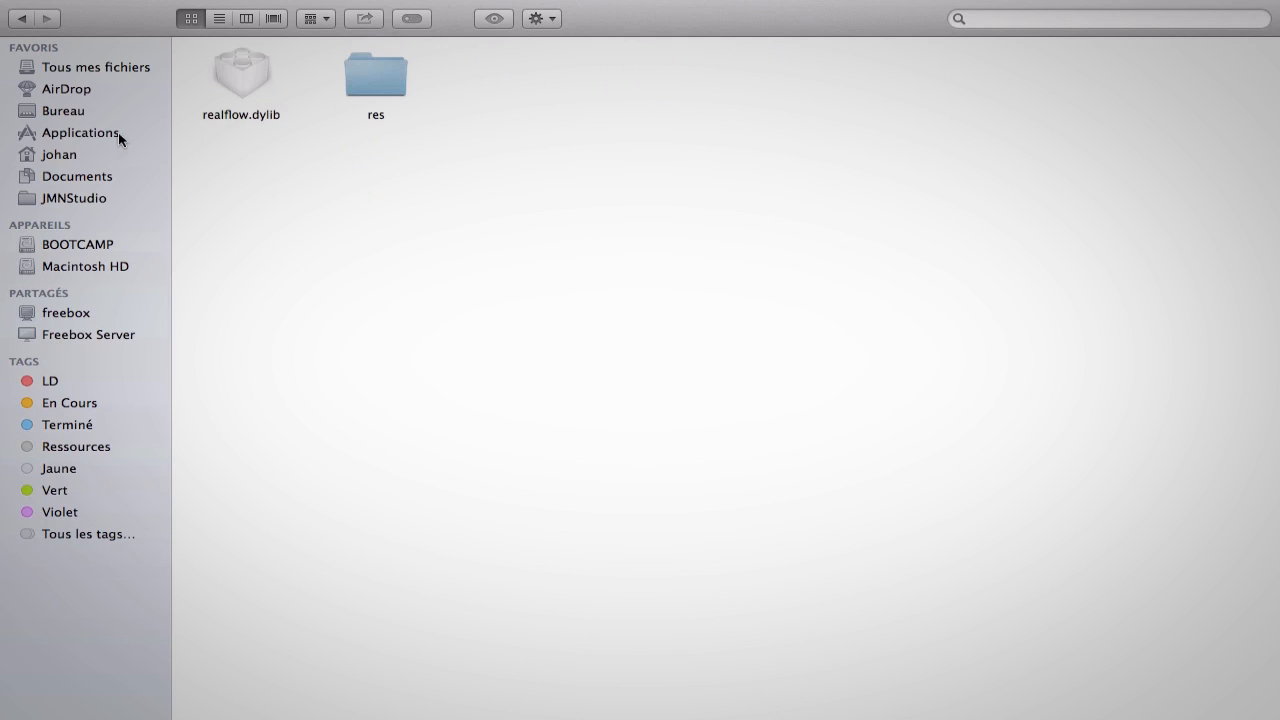
pyautogui.click(22, 19)
pyautogui.click(377, 57)
pyautogui.click(416, 402)
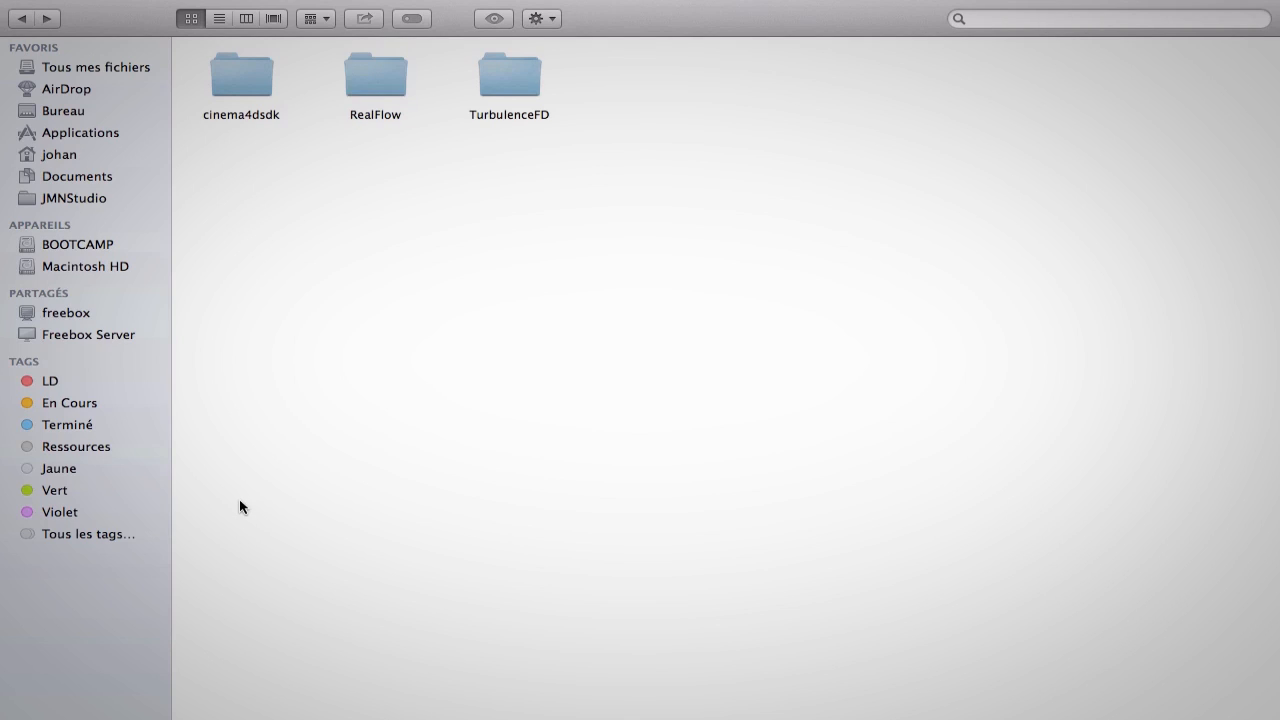
# Step: Switch back to Cinema 4D and merge Bulle_RealFlow.ai into the scene with scale factor 1 in centimetres and connected splines
pyautogui.hotkey('ctrl', 'Left')
pyautogui.hotkey('ctrl', 'Left')
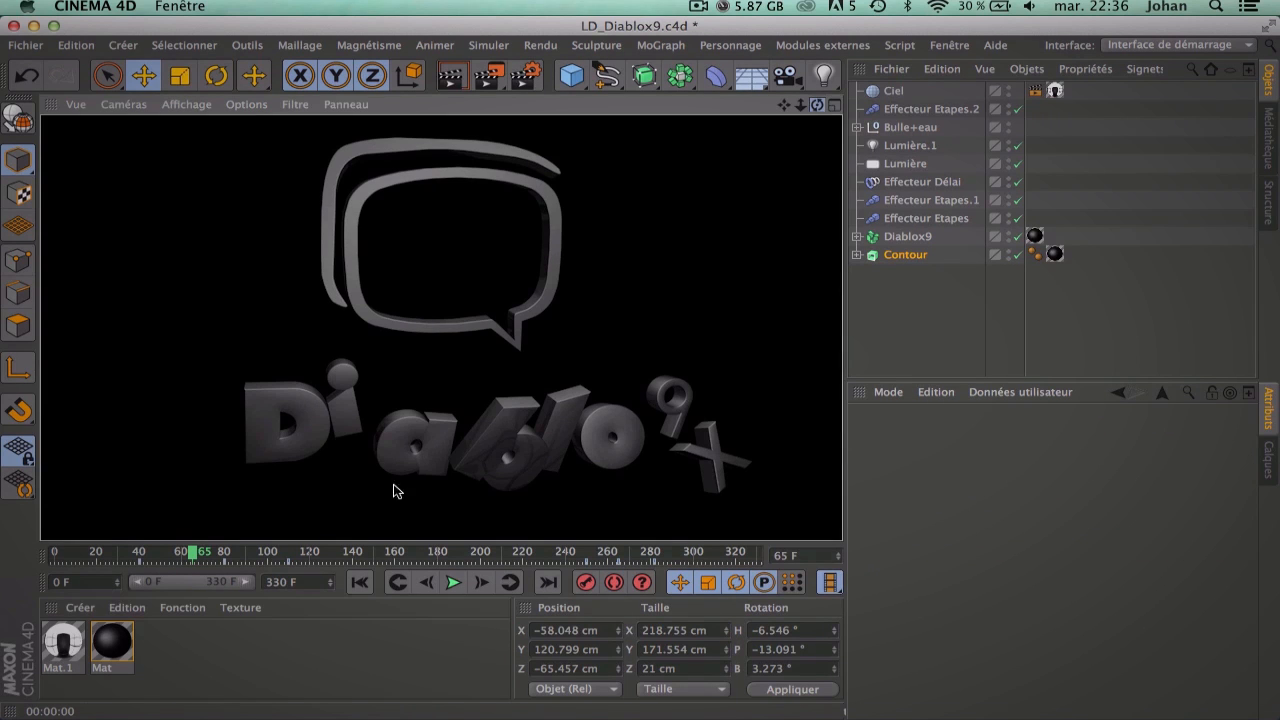
pyautogui.click(782, 117)
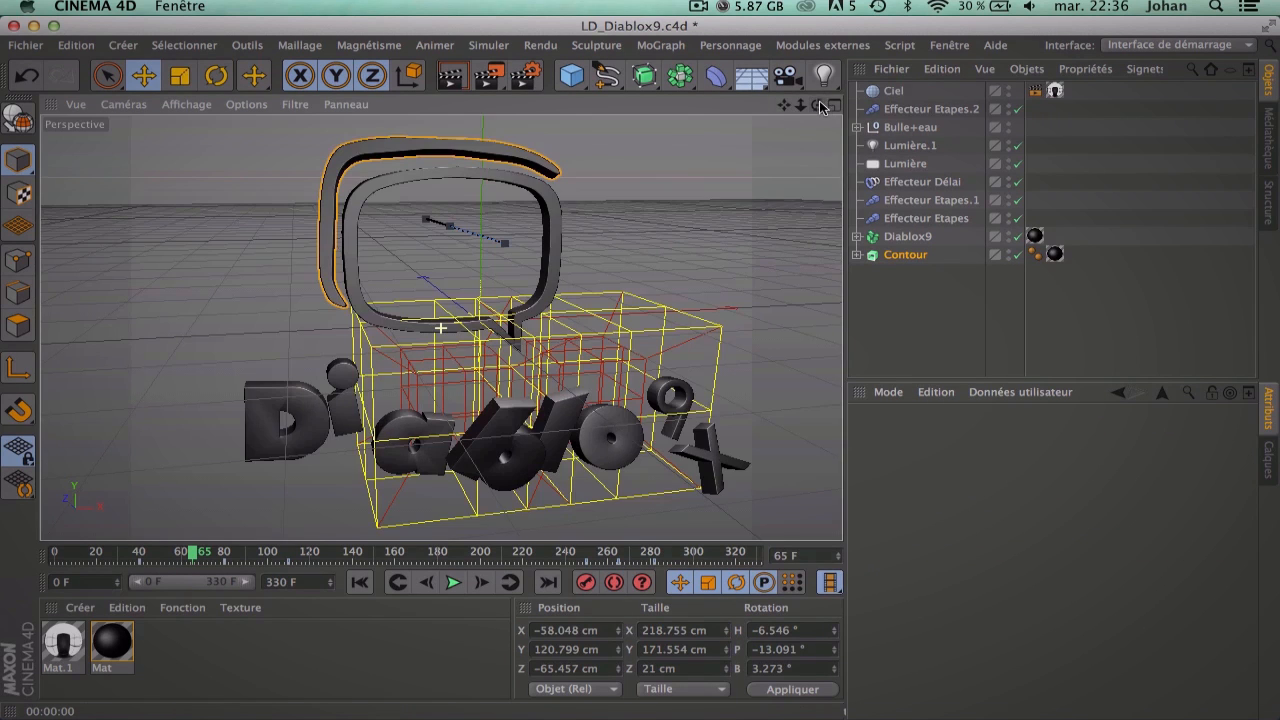
pyautogui.moveTo(815, 107); pyautogui.dragTo(817, 104)
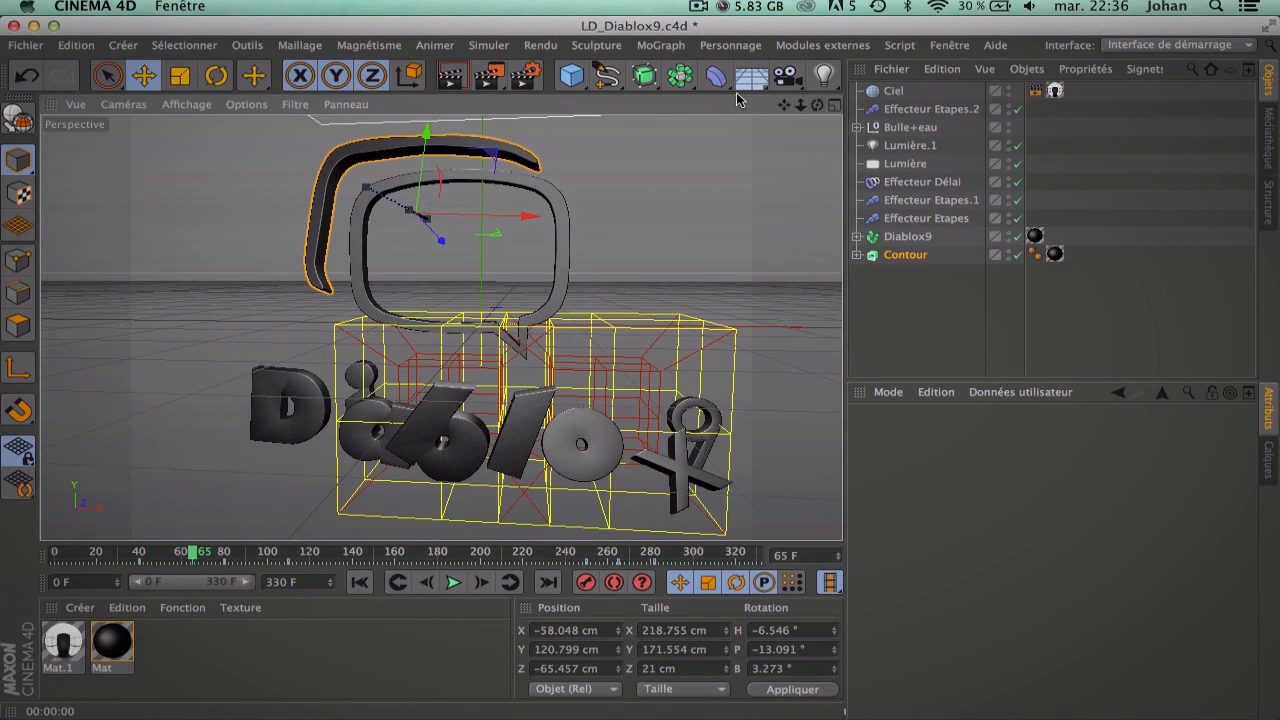
pyautogui.click(26, 45)
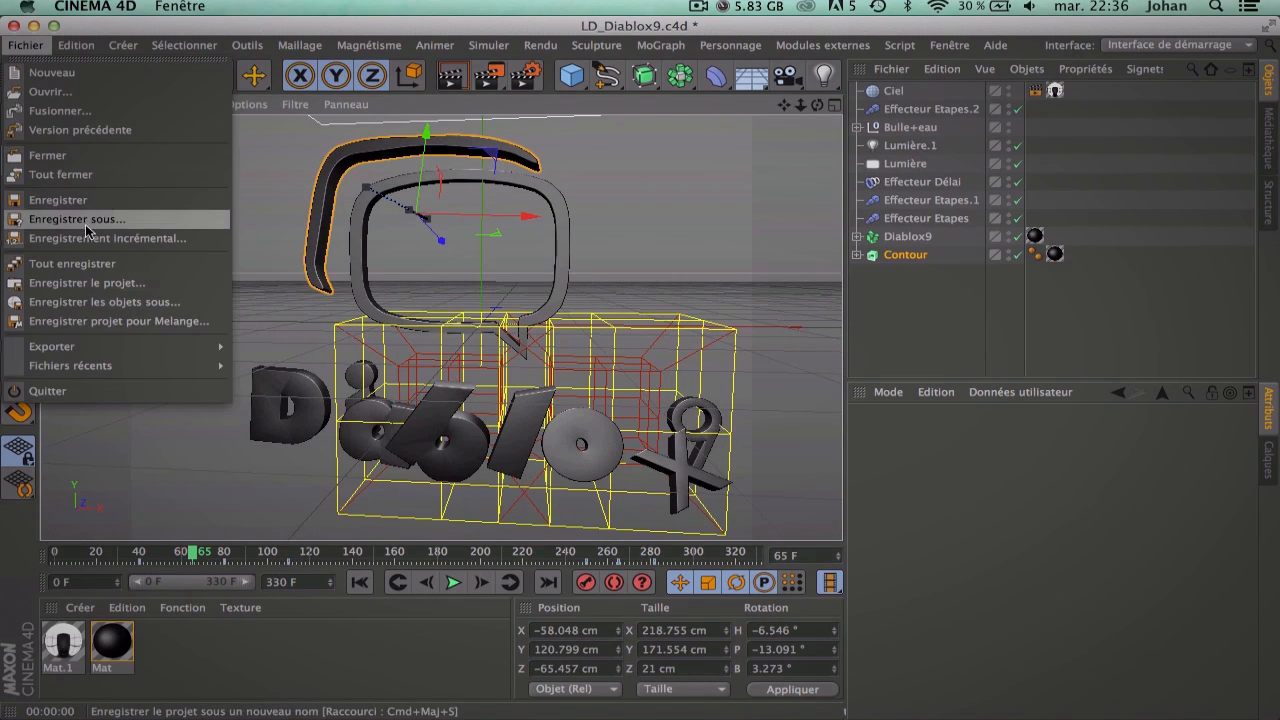
pyautogui.click(135, 112)
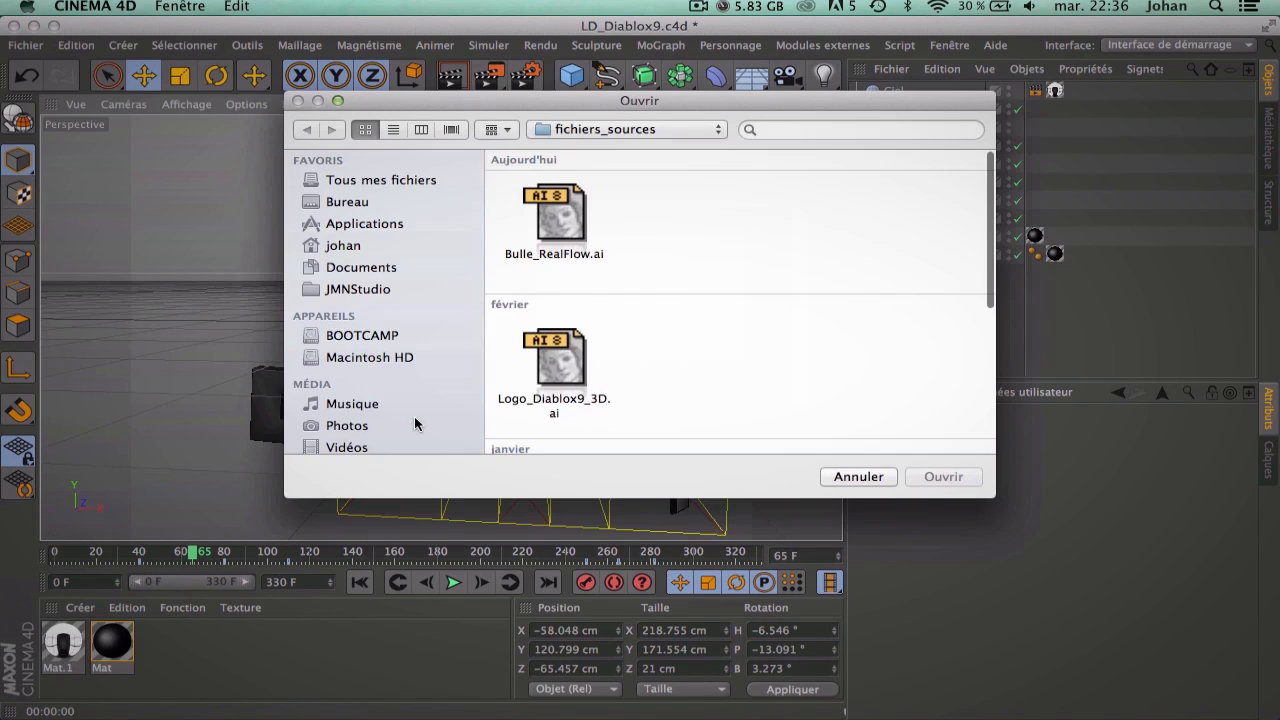
pyautogui.click(570, 210)
pyautogui.click(945, 477)
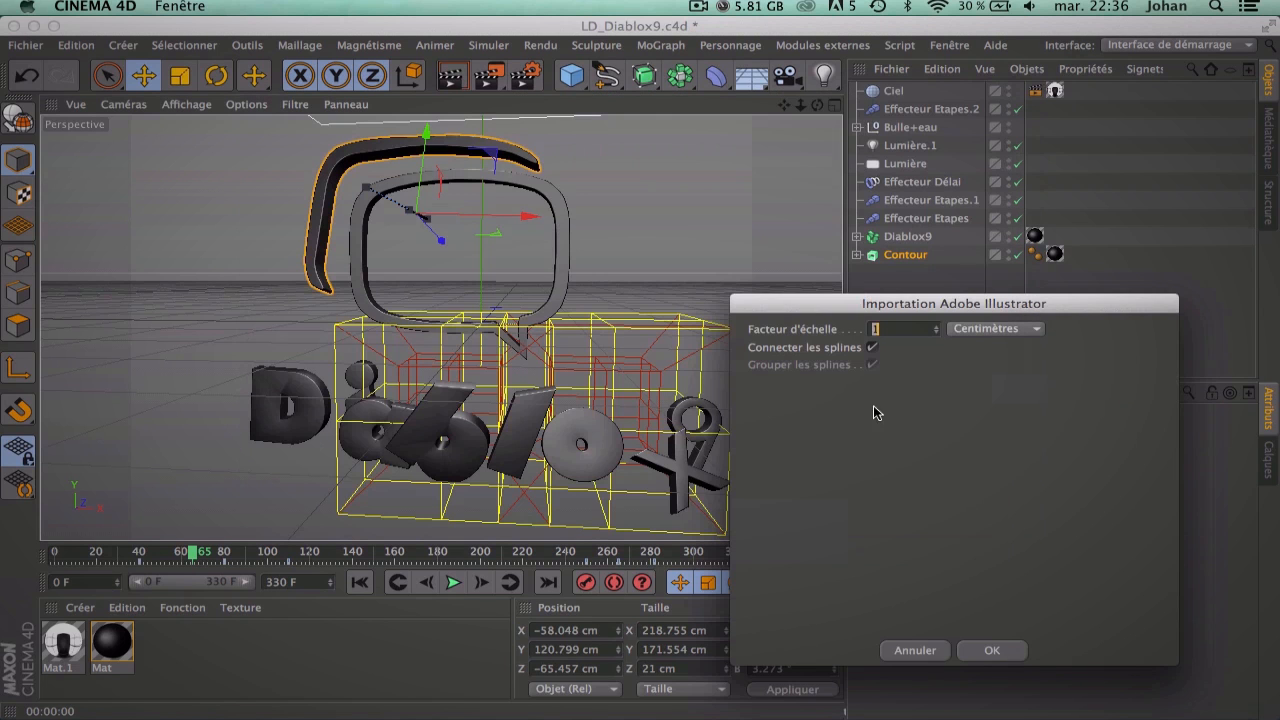
pyautogui.click(979, 648)
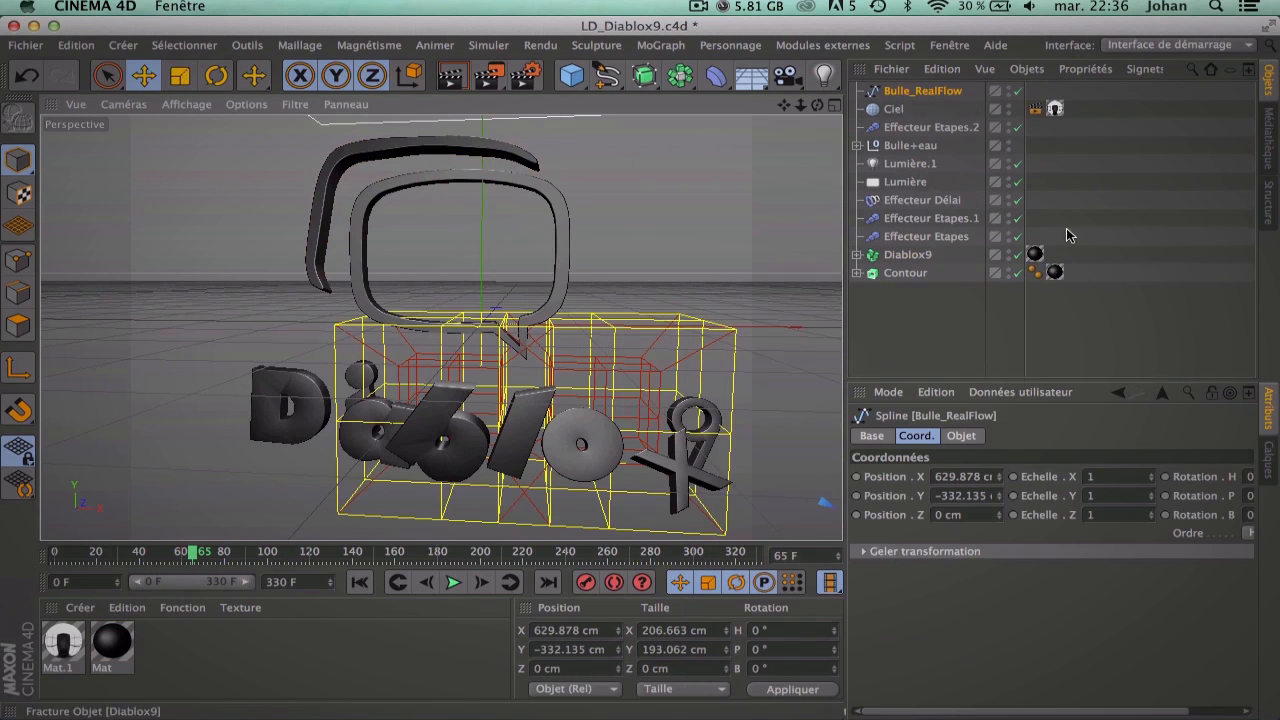
# Step: In a maximized front view, set the Bulle_RealFlow spline's X and Y positions to 0 cm
pyautogui.click(820, 104)
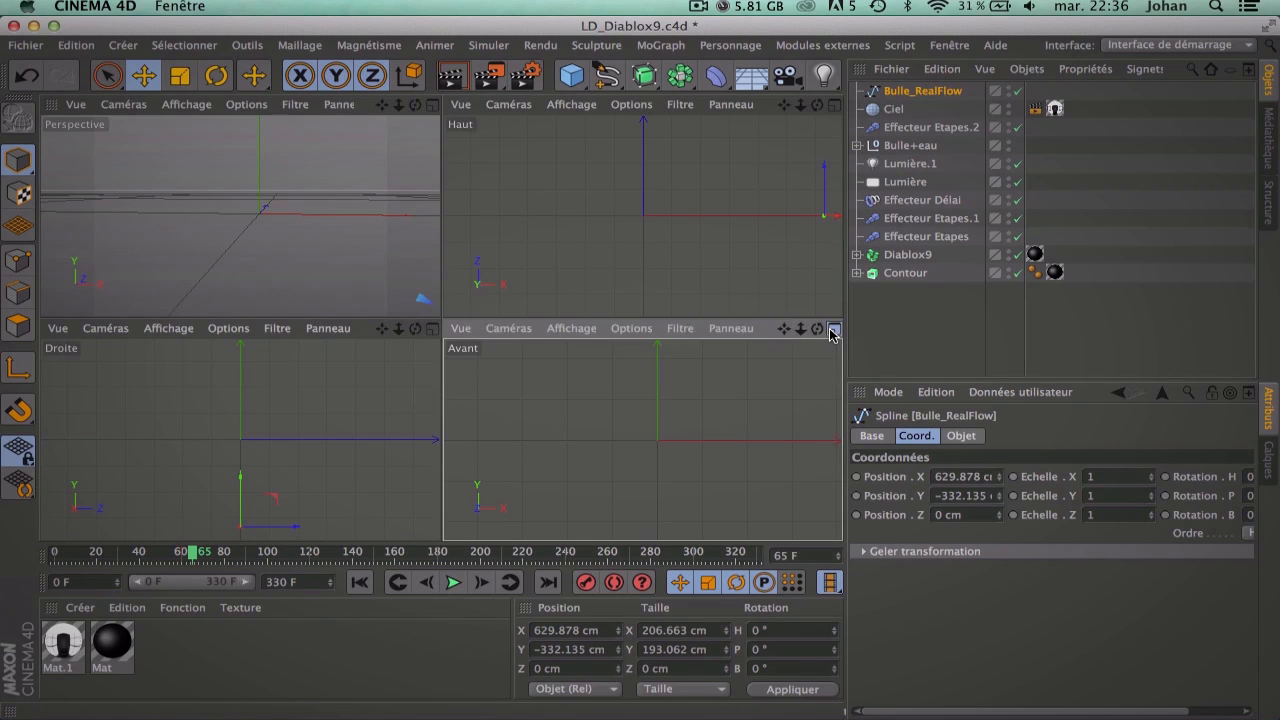
pyautogui.click(833, 329)
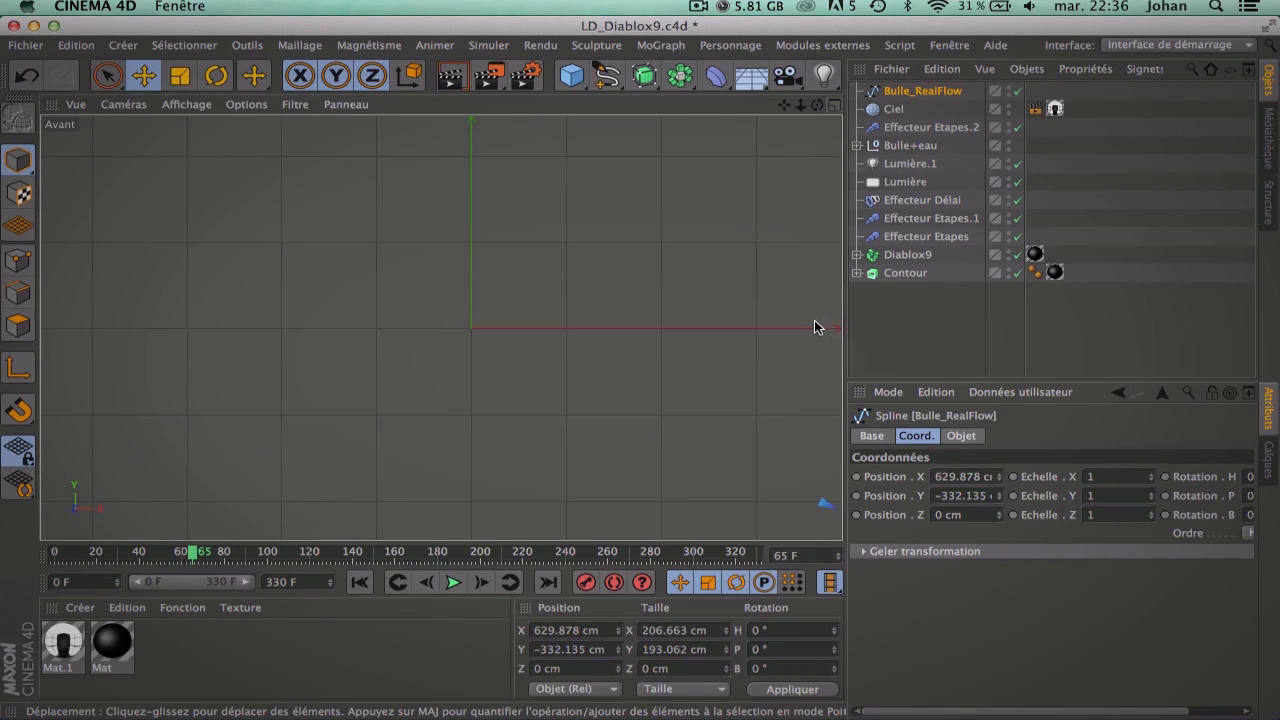
pyautogui.click(984, 476)
pyautogui.press('super+a')
pyautogui.write('0')
pyautogui.press('Tab')
pyautogui.write('0')
pyautogui.press('Tab')
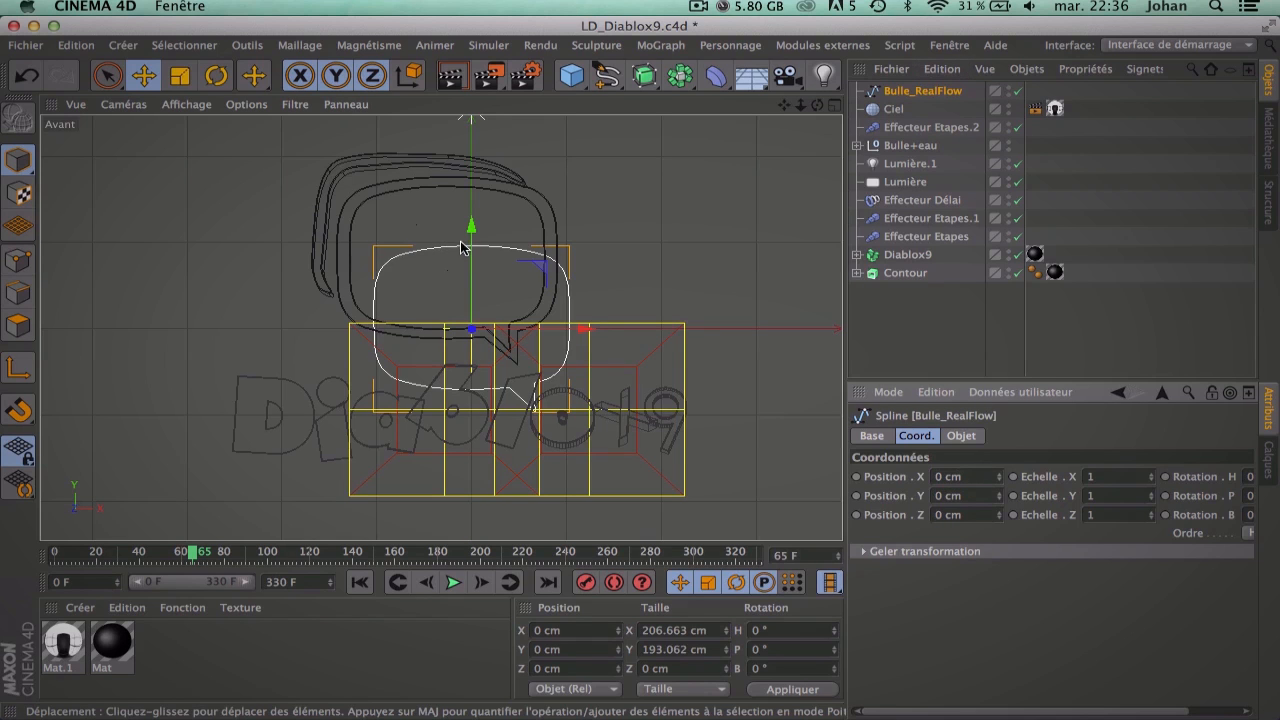
# Step: Align the Bulle_RealFlow spline with the speech bubble's inner contour in the front view, at about X -25.3 cm and Y 68.8 cm
pyautogui.moveTo(471, 229); pyautogui.dragTo(480, 177)
pyautogui.moveTo(580, 270); pyautogui.dragTo(557, 272)
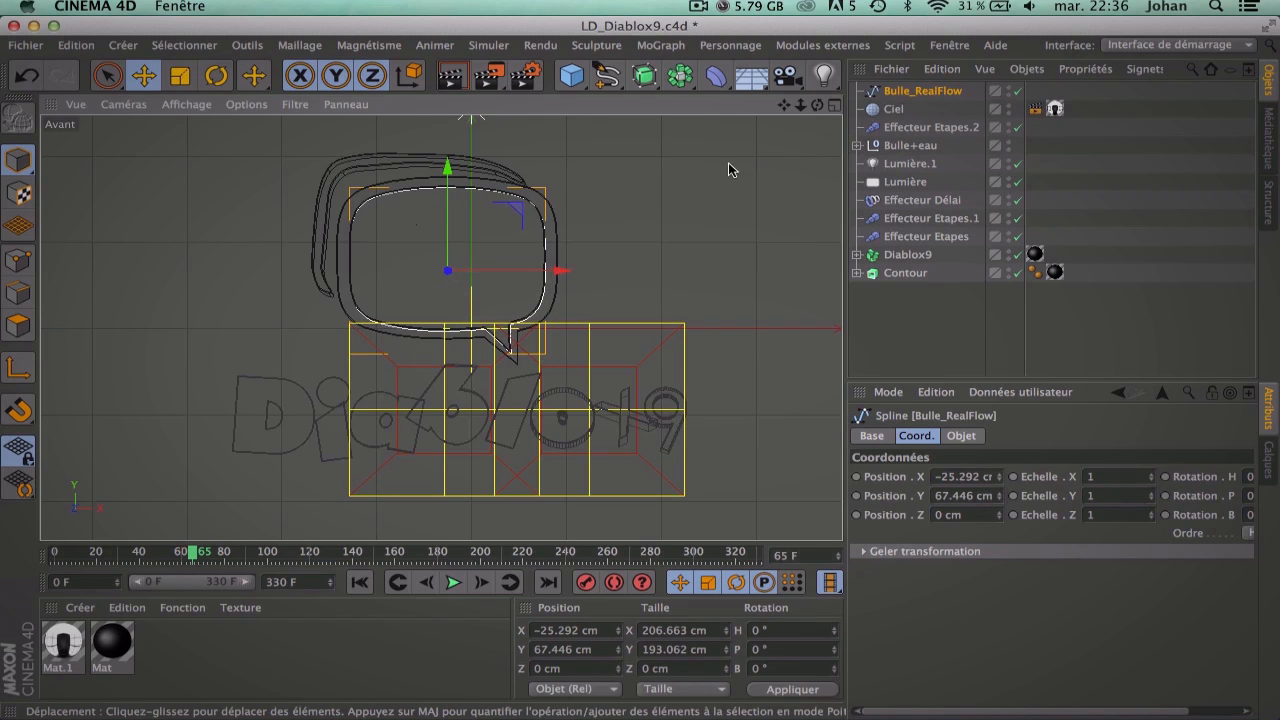
pyautogui.moveTo(800, 104); pyautogui.dragTo(715, 105)
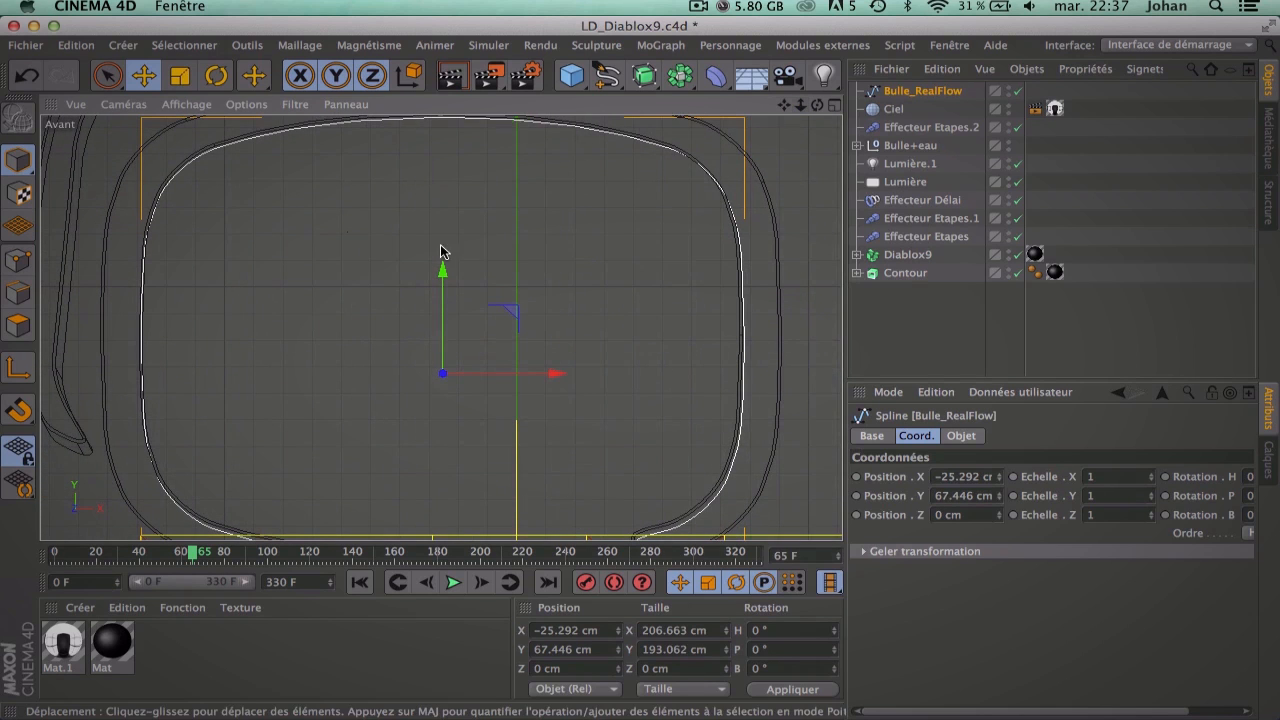
pyautogui.moveTo(443, 268); pyautogui.dragTo(443, 266)
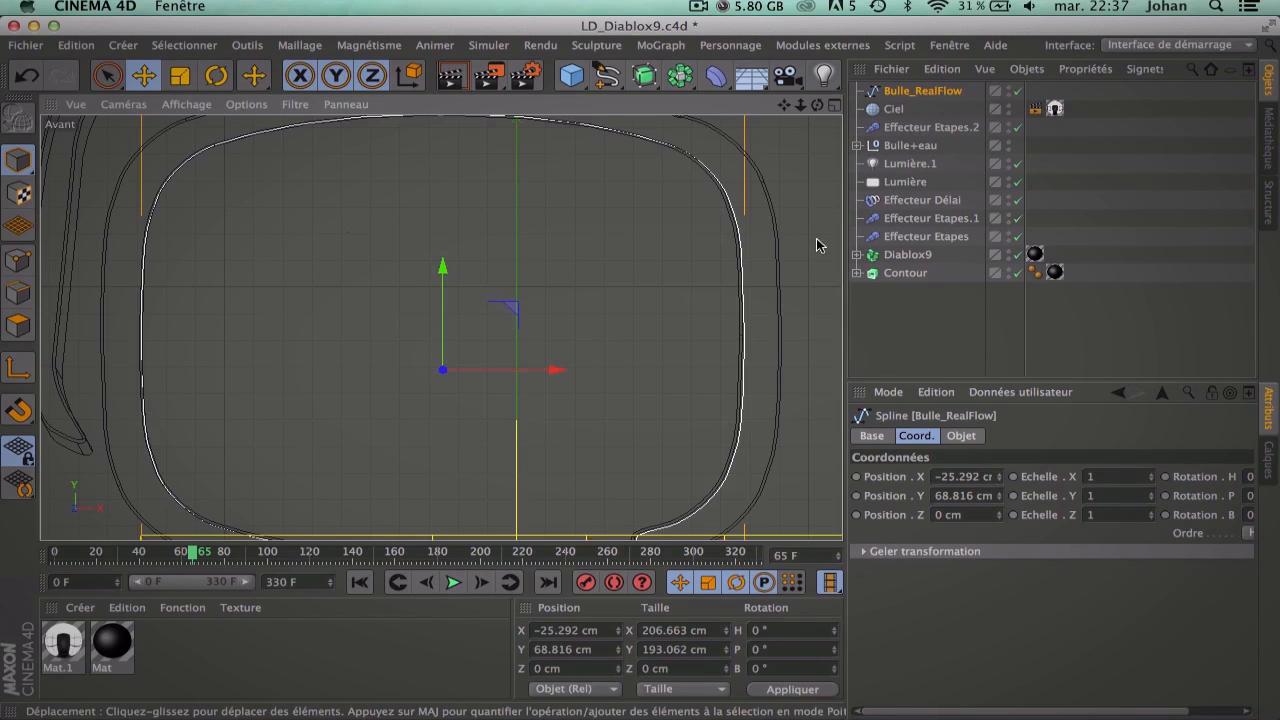
# Step: In a maximized right view, shift the Bulle_RealFlow spline along Z to about 10.5 cm, within the bubble contour's thickness
pyautogui.click(834, 105)
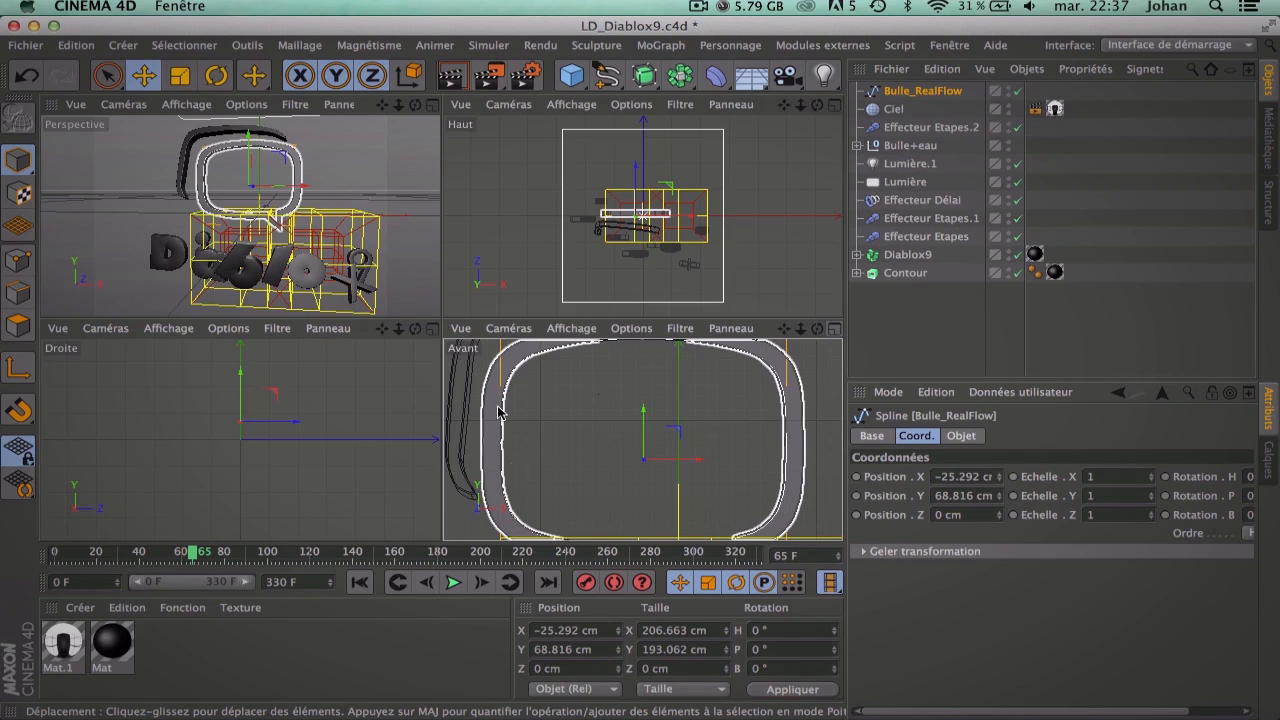
pyautogui.click(432, 329)
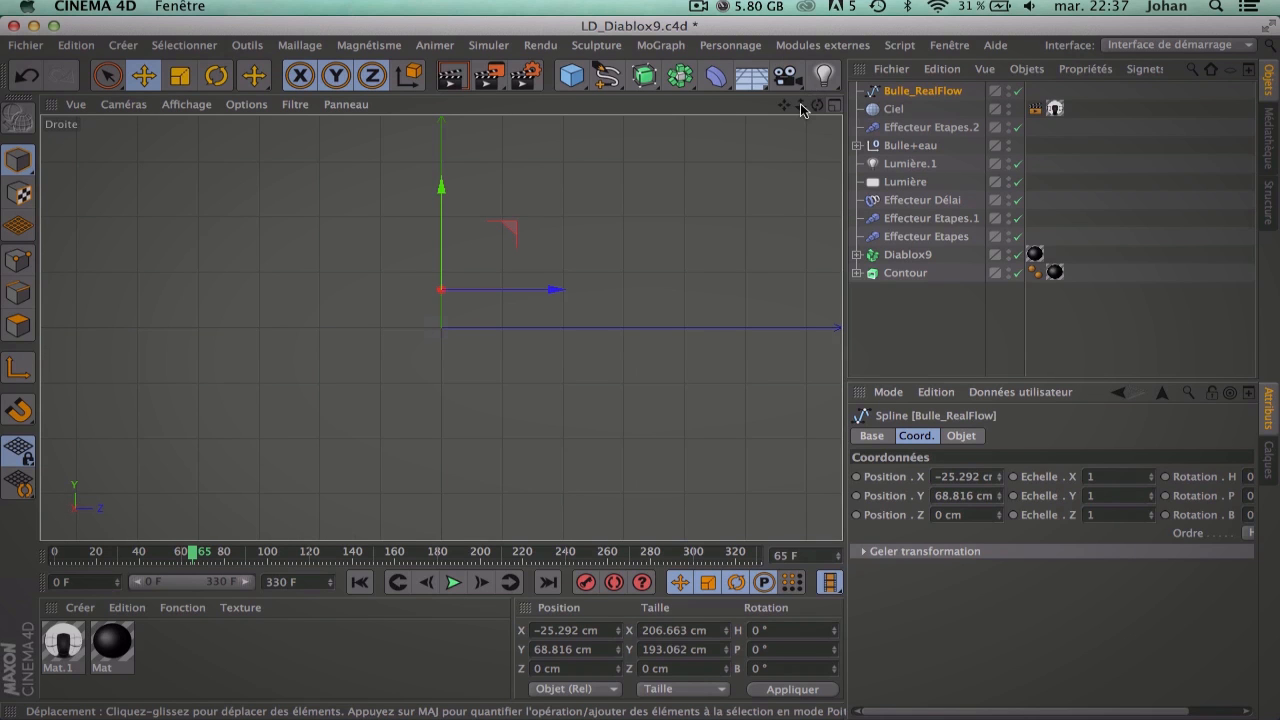
pyautogui.moveTo(802, 105); pyautogui.dragTo(806, 106)
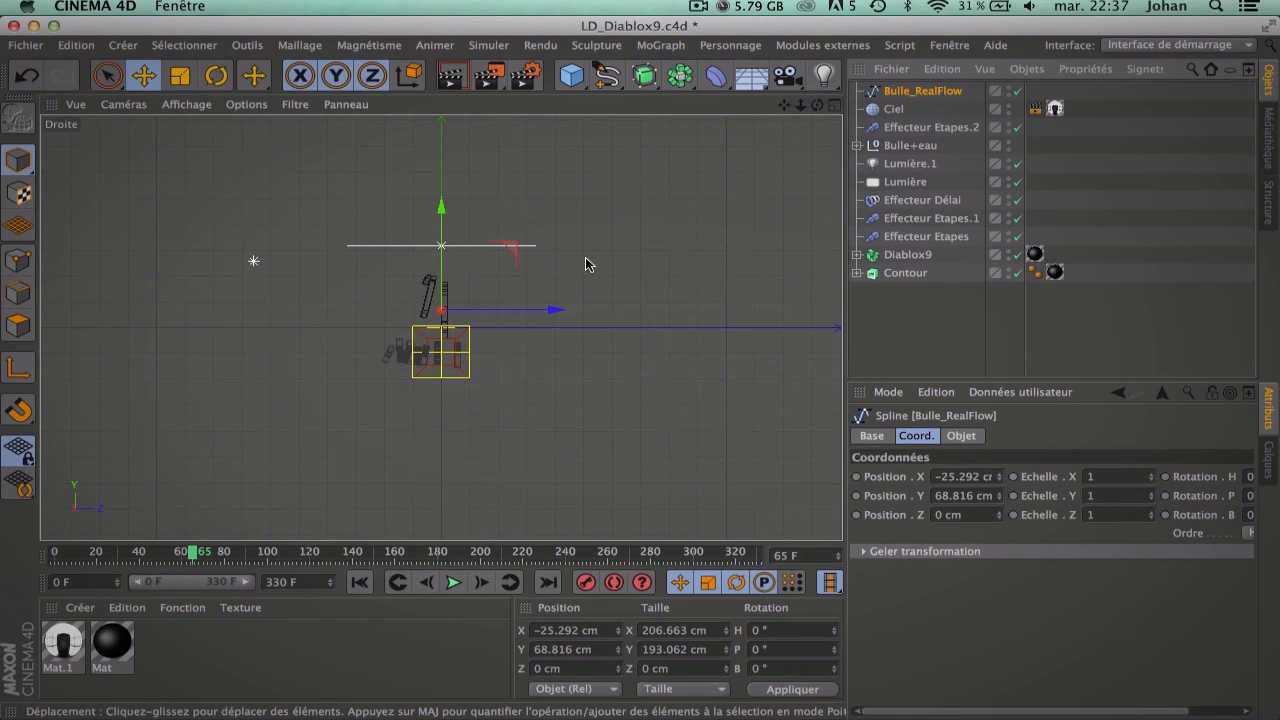
pyautogui.moveTo(553, 310); pyautogui.dragTo(556, 311)
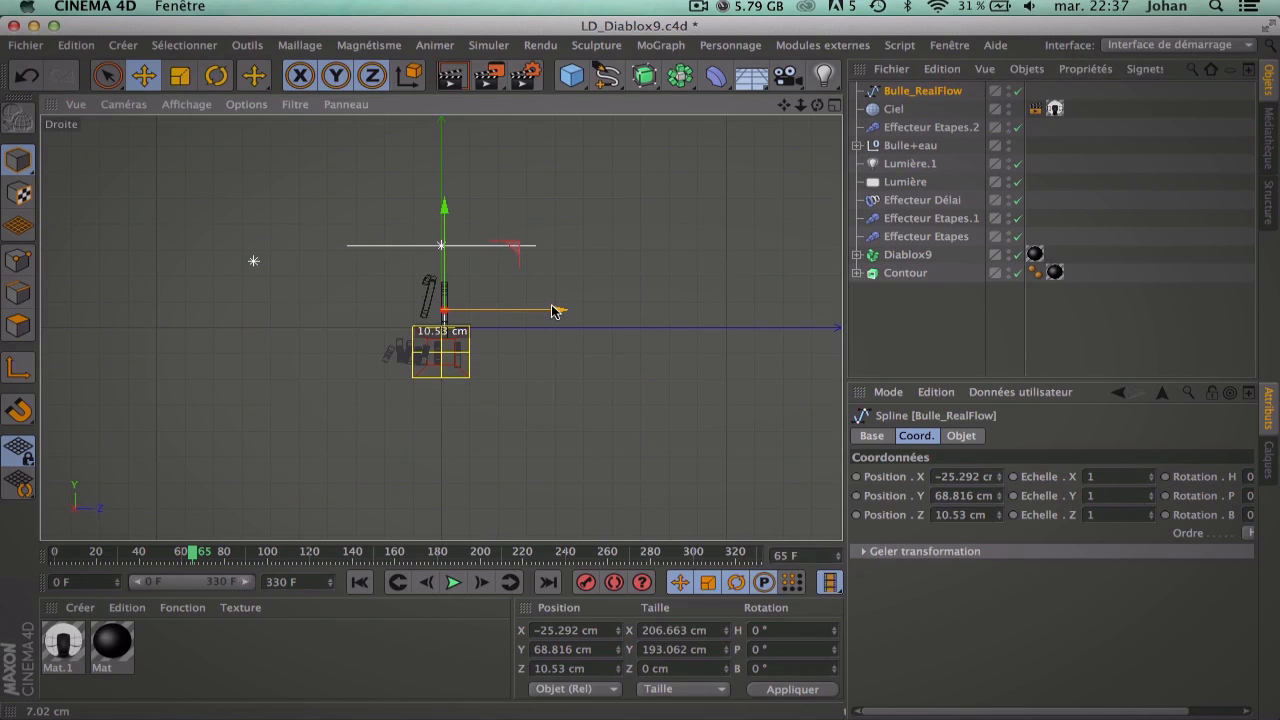
# Step: Add an Extrusion object in the perspective view and nest the Bulle_RealFlow spline under it
pyautogui.moveTo(802, 105); pyautogui.dragTo(803, 105)
pyautogui.click(834, 105)
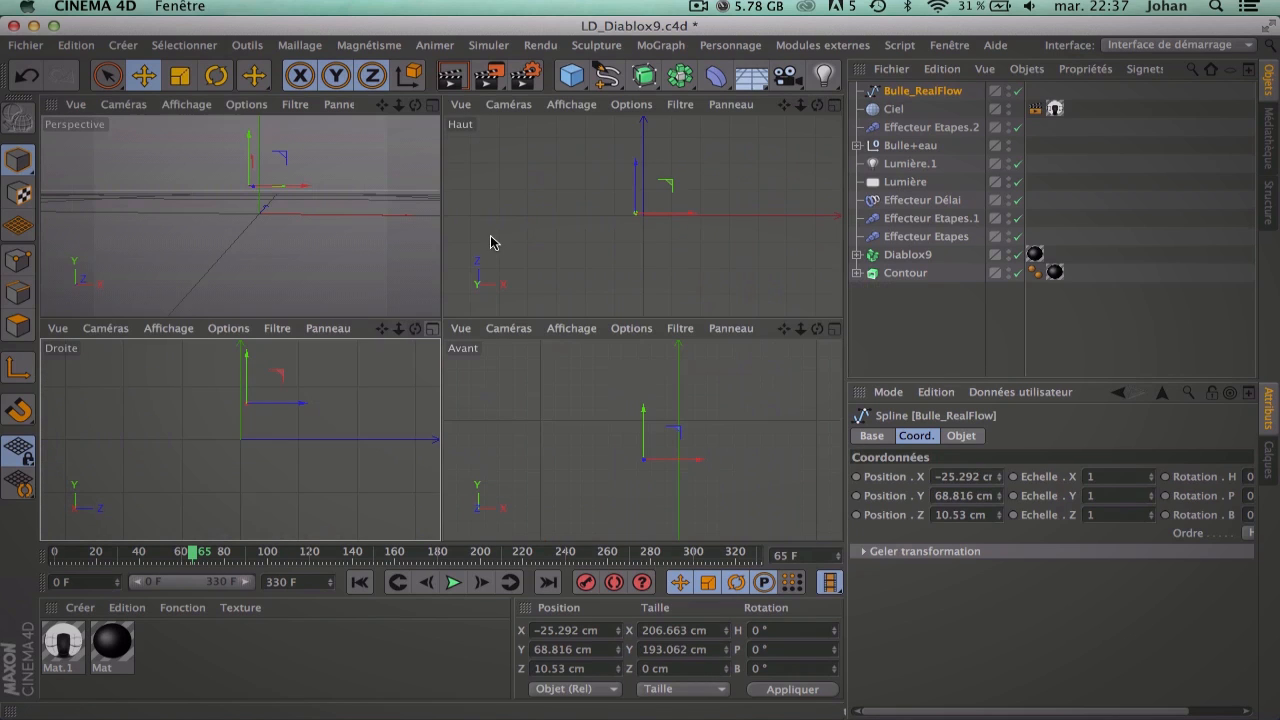
pyautogui.click(432, 105)
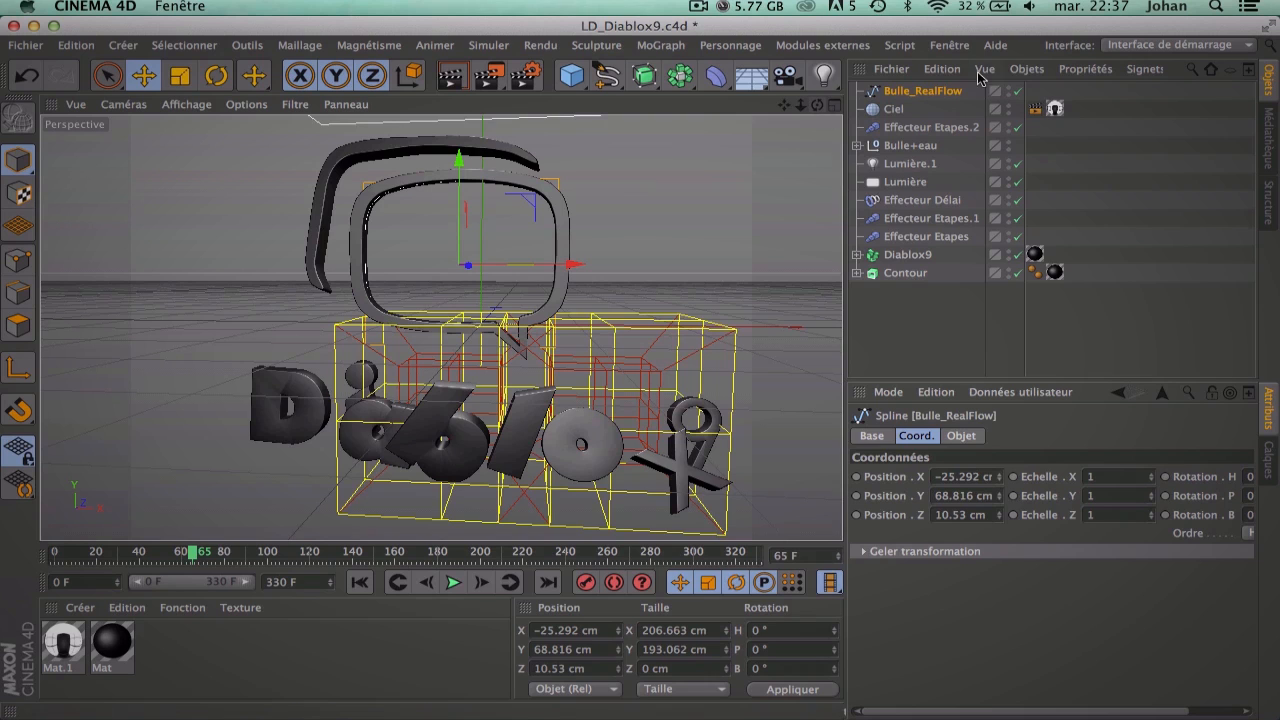
pyautogui.click(645, 78)
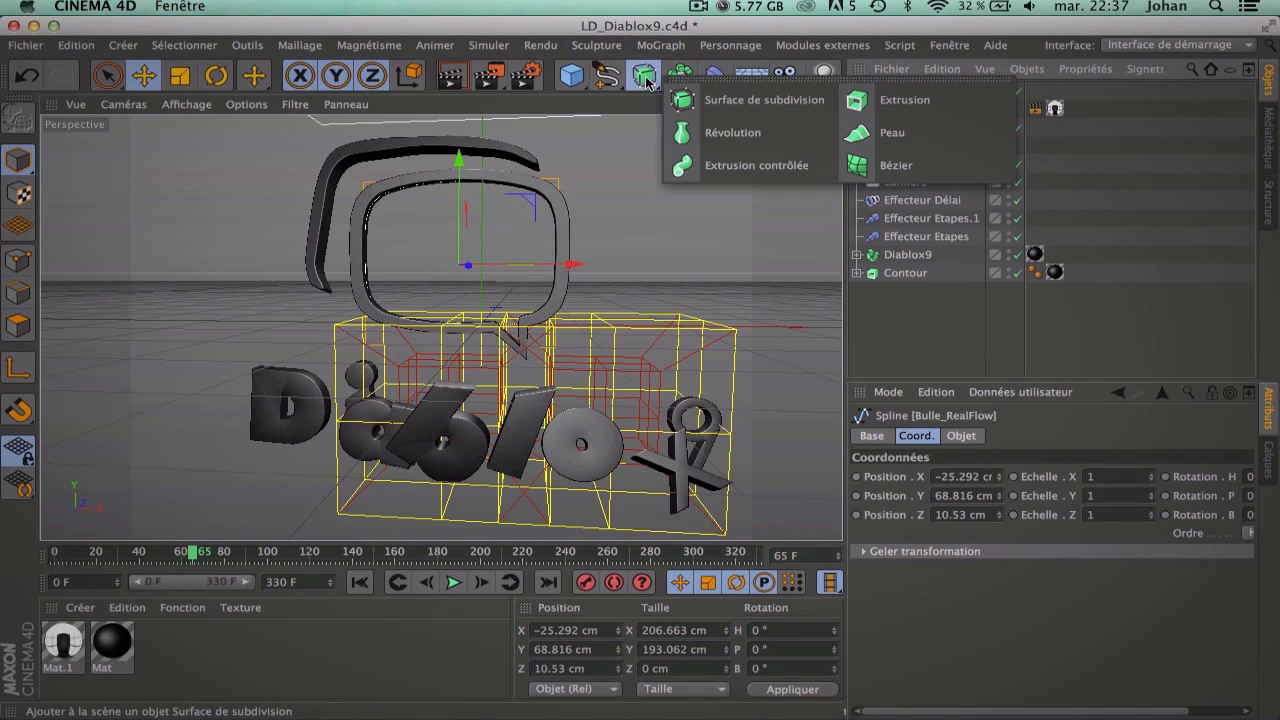
pyautogui.click(903, 100)
pyautogui.moveTo(920, 110); pyautogui.dragTo(920, 93)
# Step: Fit the extruded bubble inside the contour by moving its spline to about X -23.05, Y 68.0 and Z -0.23 cm
pyautogui.moveTo(817, 104); pyautogui.dragTo(580, 160)
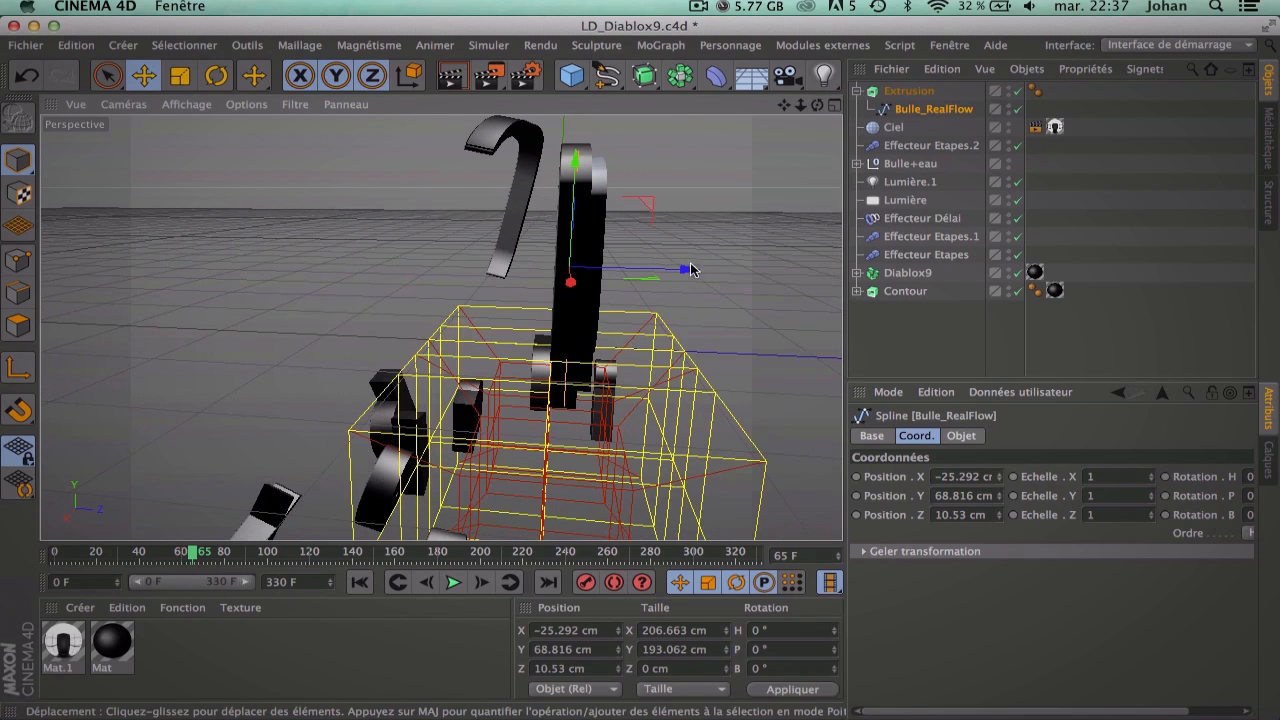
pyautogui.moveTo(687, 281); pyautogui.dragTo(671, 277)
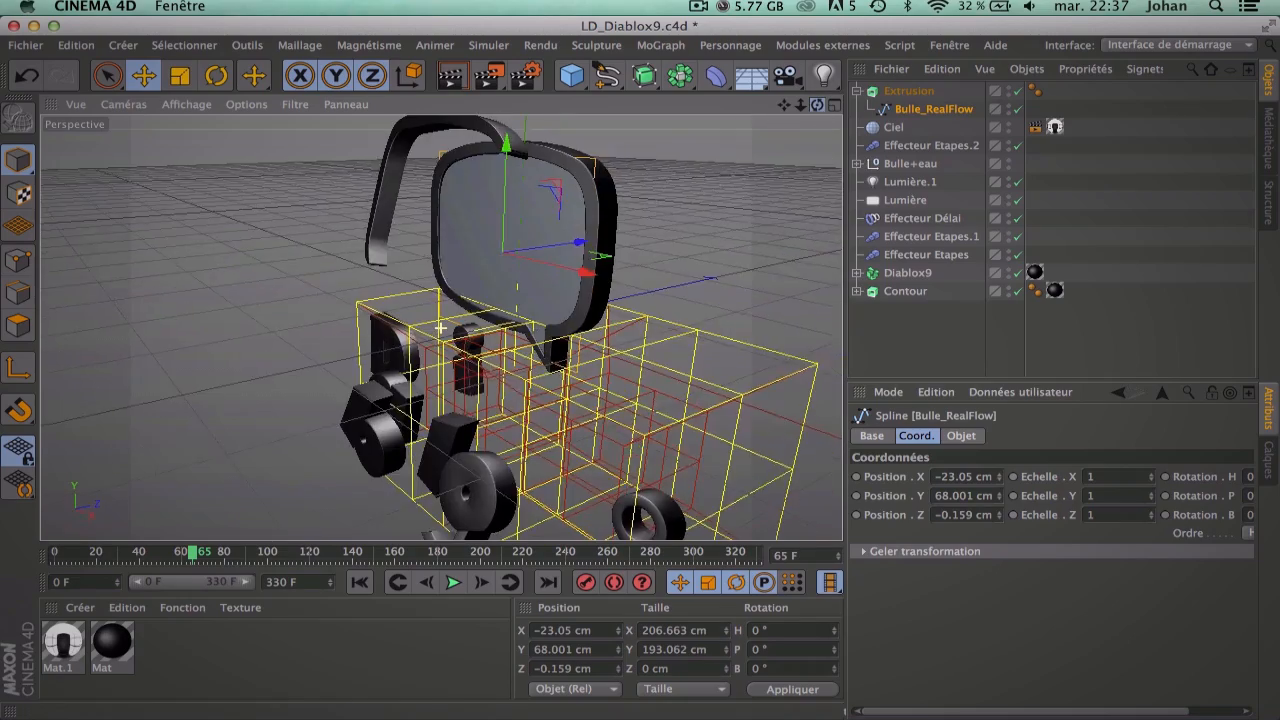
pyautogui.moveTo(817, 104); pyautogui.dragTo(1177, 104)
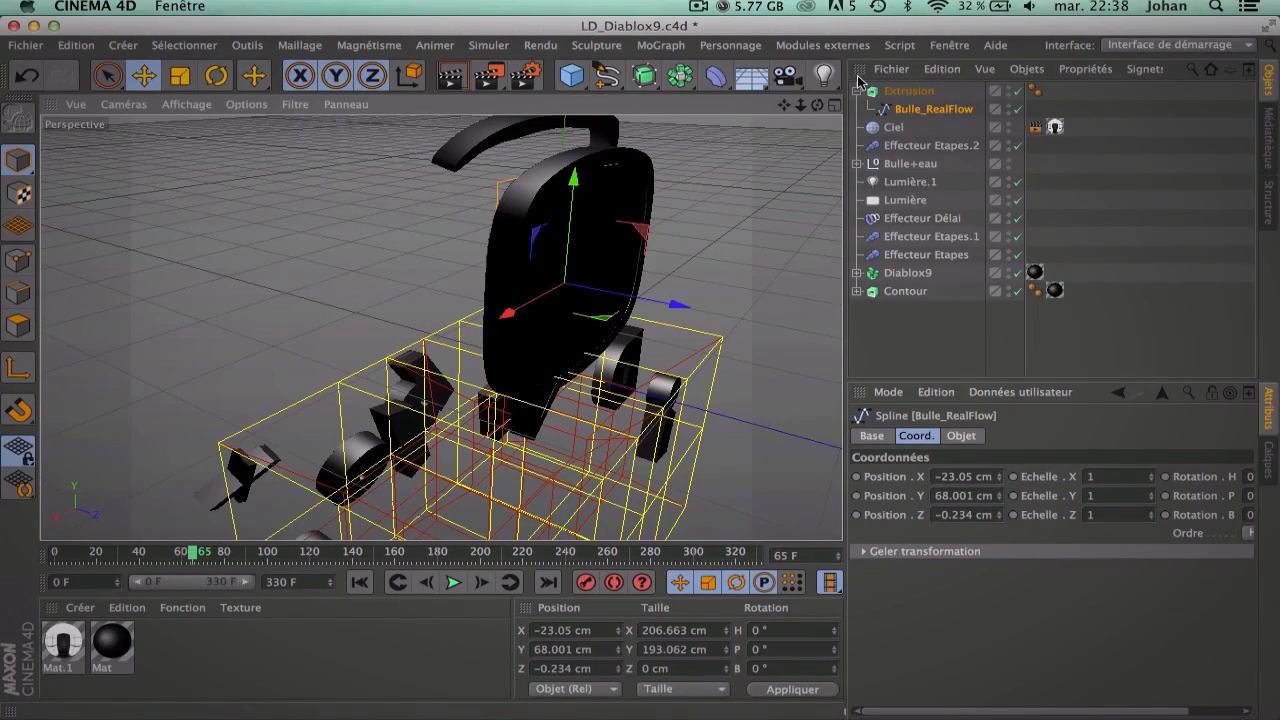
pyautogui.moveTo(817, 104); pyautogui.dragTo(834, 196)
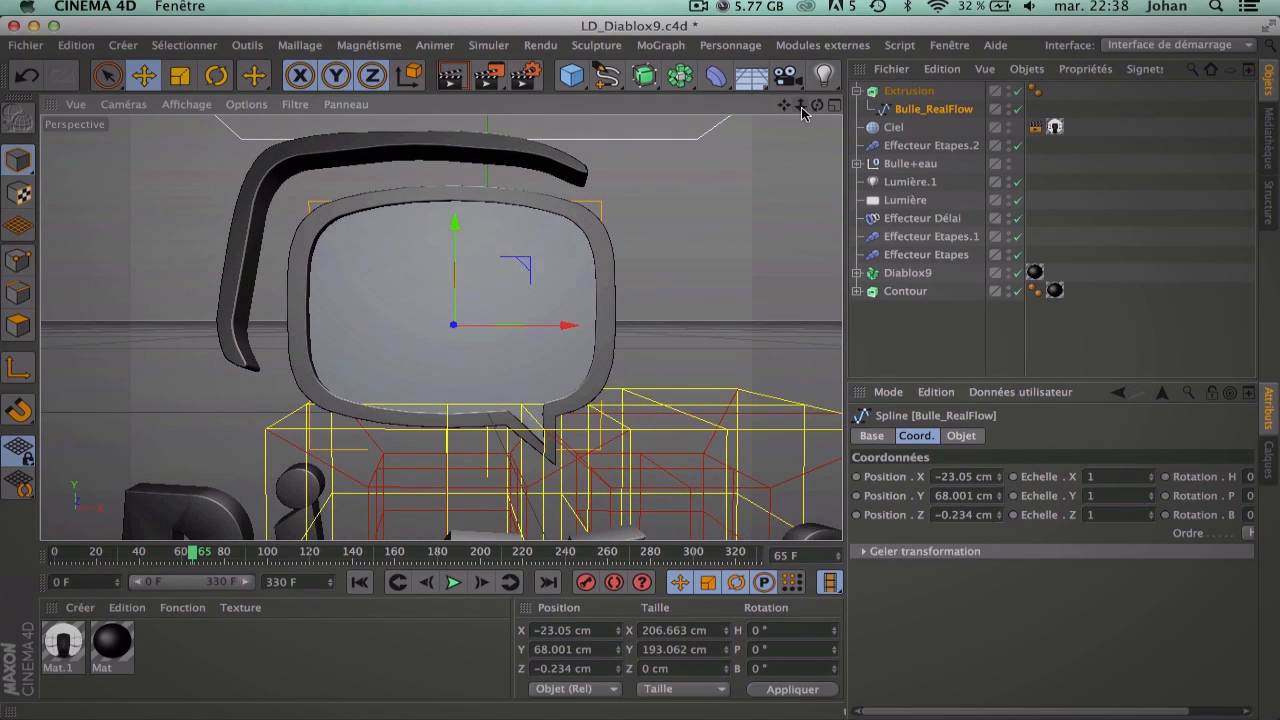
# Step: Convert the Extrusion object into editable polygons and expand its hierarchy to reach both caps
pyautogui.click(909, 91)
pyautogui.click(857, 91)
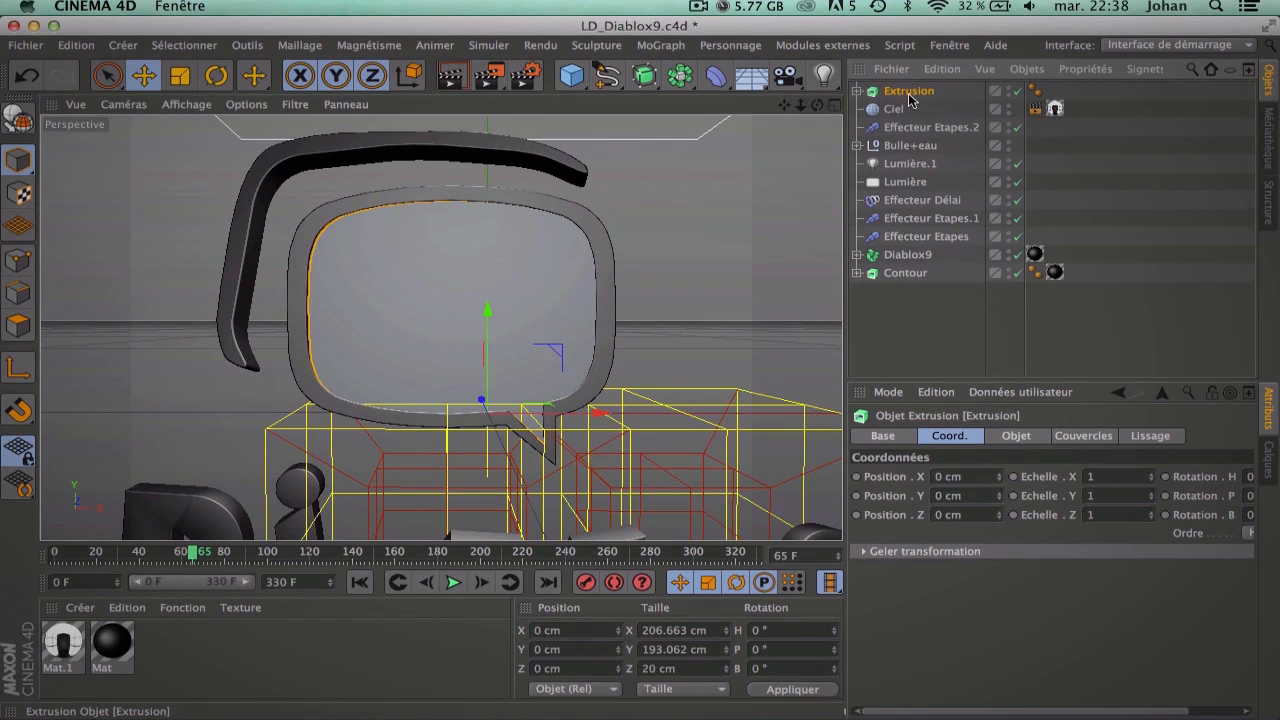
pyautogui.press('d')
pyautogui.click(903, 94)
pyautogui.press('c')
pyautogui.click(857, 91)
pyautogui.click(928, 127)
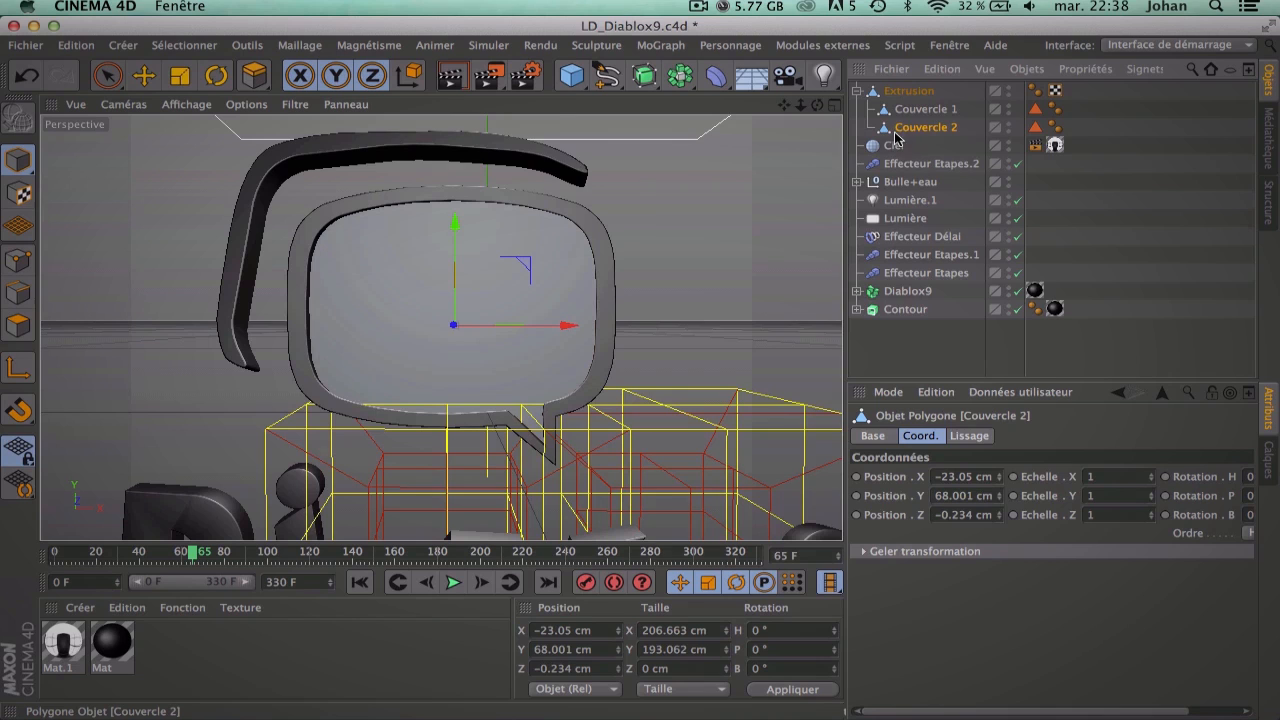
# Step: Take Couvercle 1 and Couvercle 2 out of Extrusion, then merge all three with Connect Objects + Delete
pyautogui.moveTo(915, 111); pyautogui.dragTo(914, 120)
pyautogui.click(910, 91)
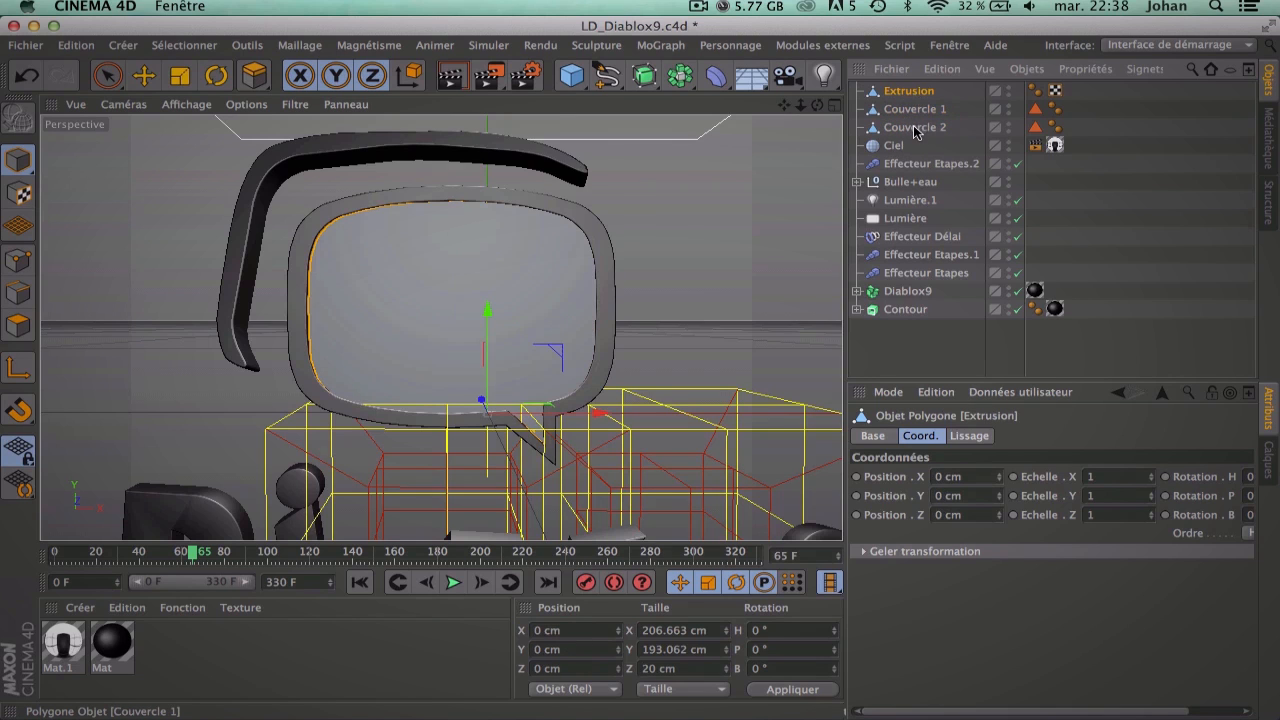
pyautogui.keyDown('shift'); pyautogui.click(912, 128); pyautogui.keyUp('shift')
pyautogui.rightClick(912, 130)
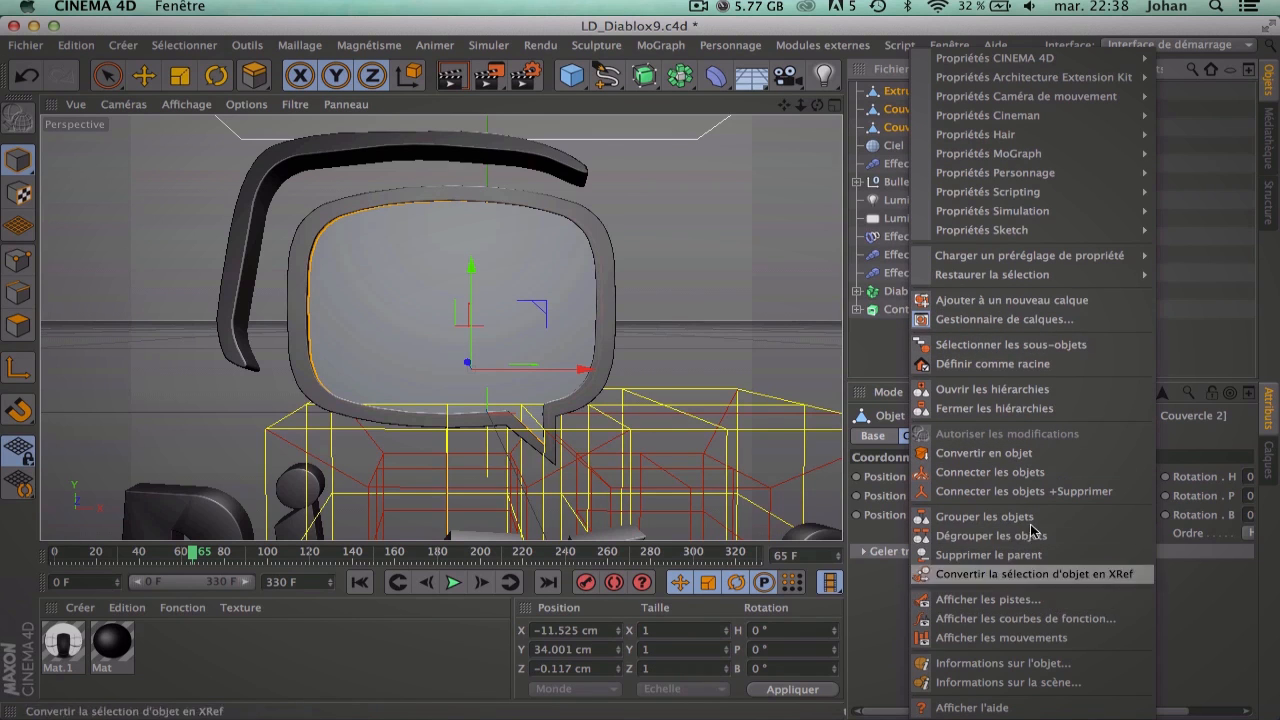
pyautogui.click(1022, 491)
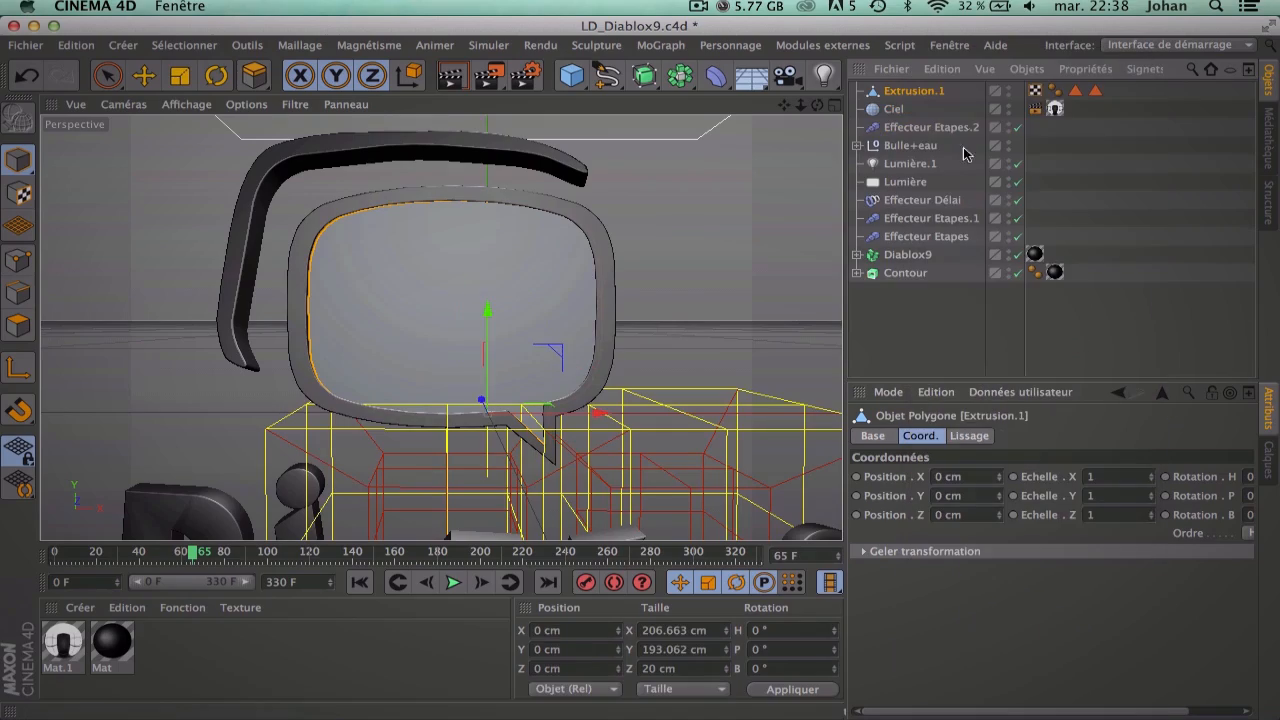
# Step: Select all points of Extrusion.1 in point mode and run Optimize on them
pyautogui.moveTo(817, 104); pyautogui.dragTo(443, 329)
pyautogui.click(14, 261)
pyautogui.press('super+a')
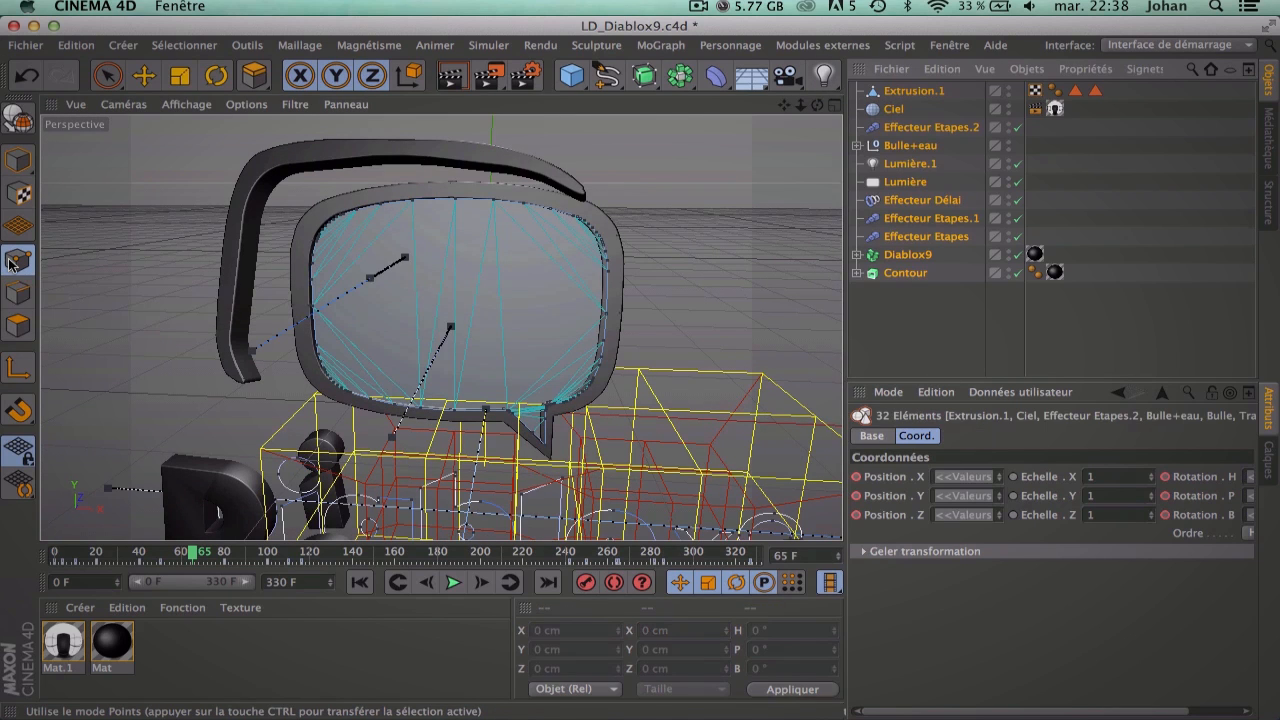
pyautogui.click(902, 327)
pyautogui.click(913, 90)
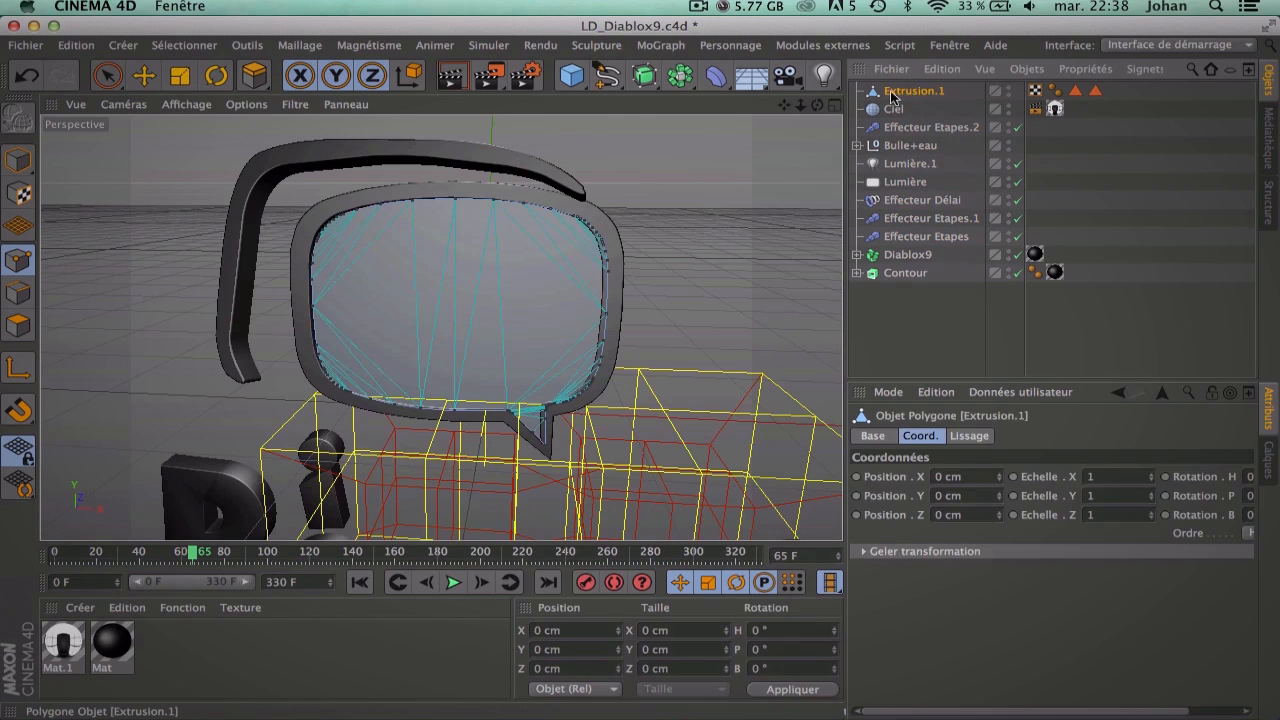
pyautogui.click(108, 75)
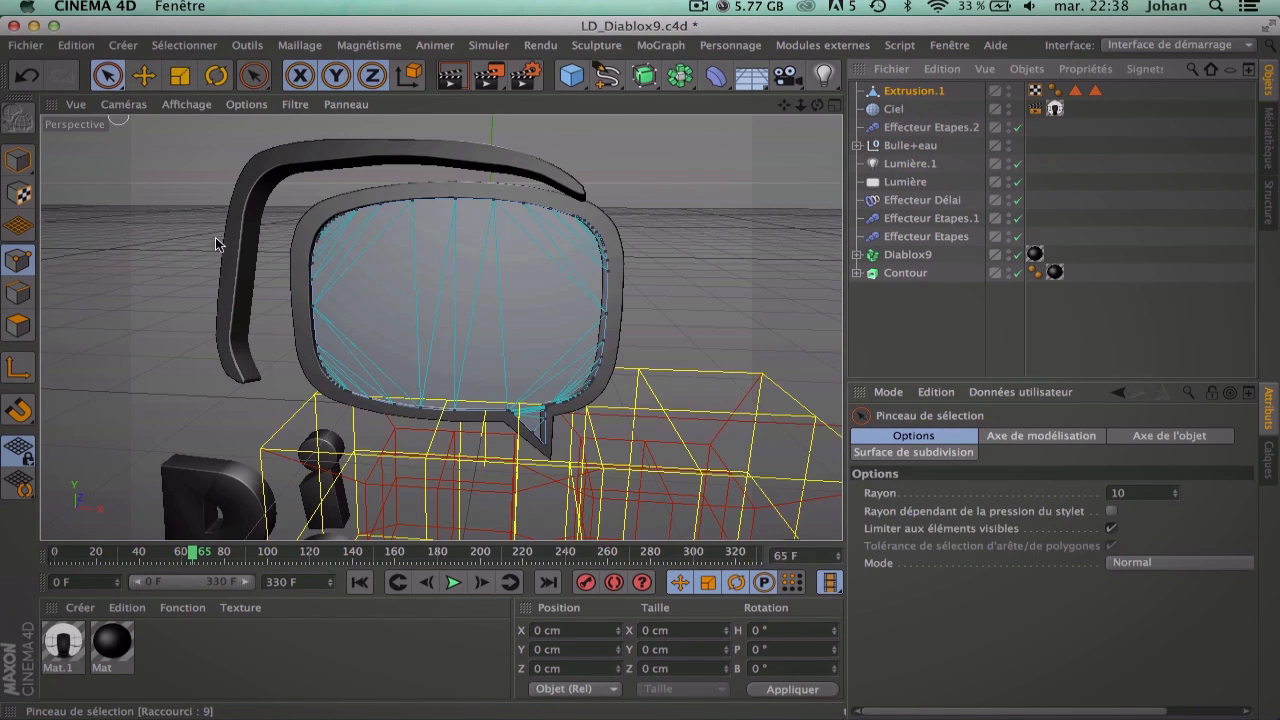
pyautogui.press('super+a')
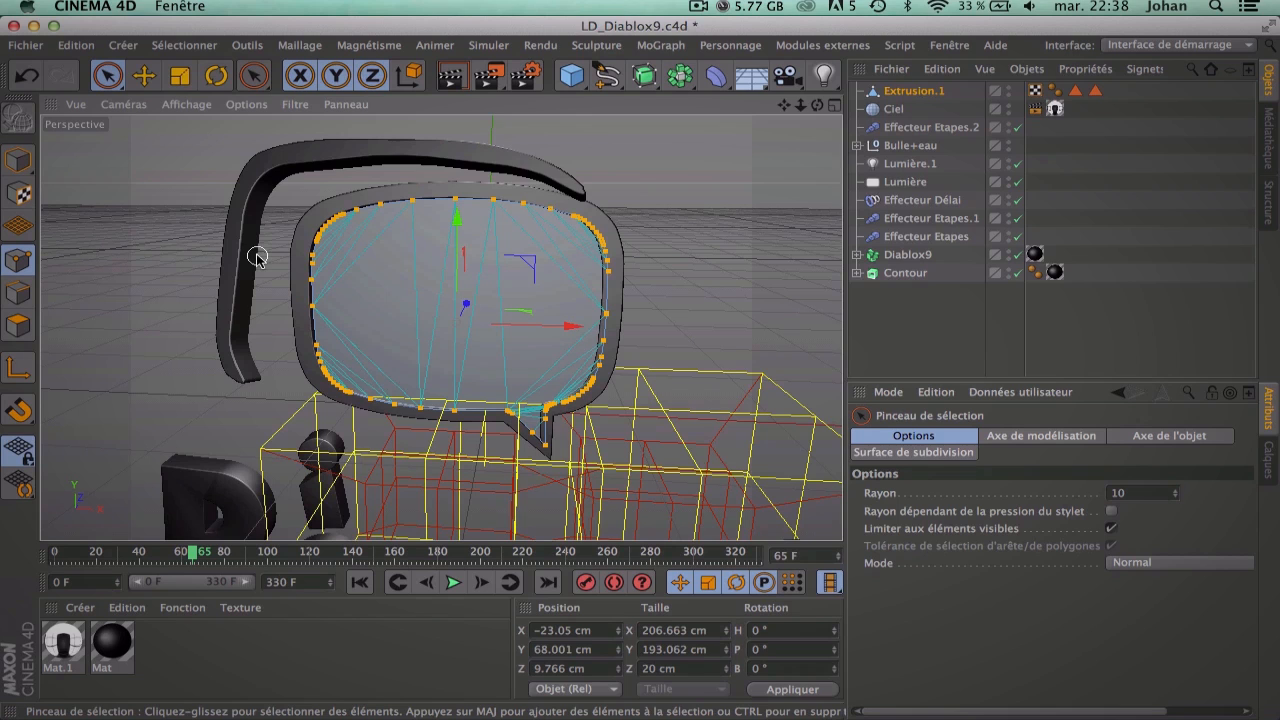
pyautogui.rightClick(375, 328)
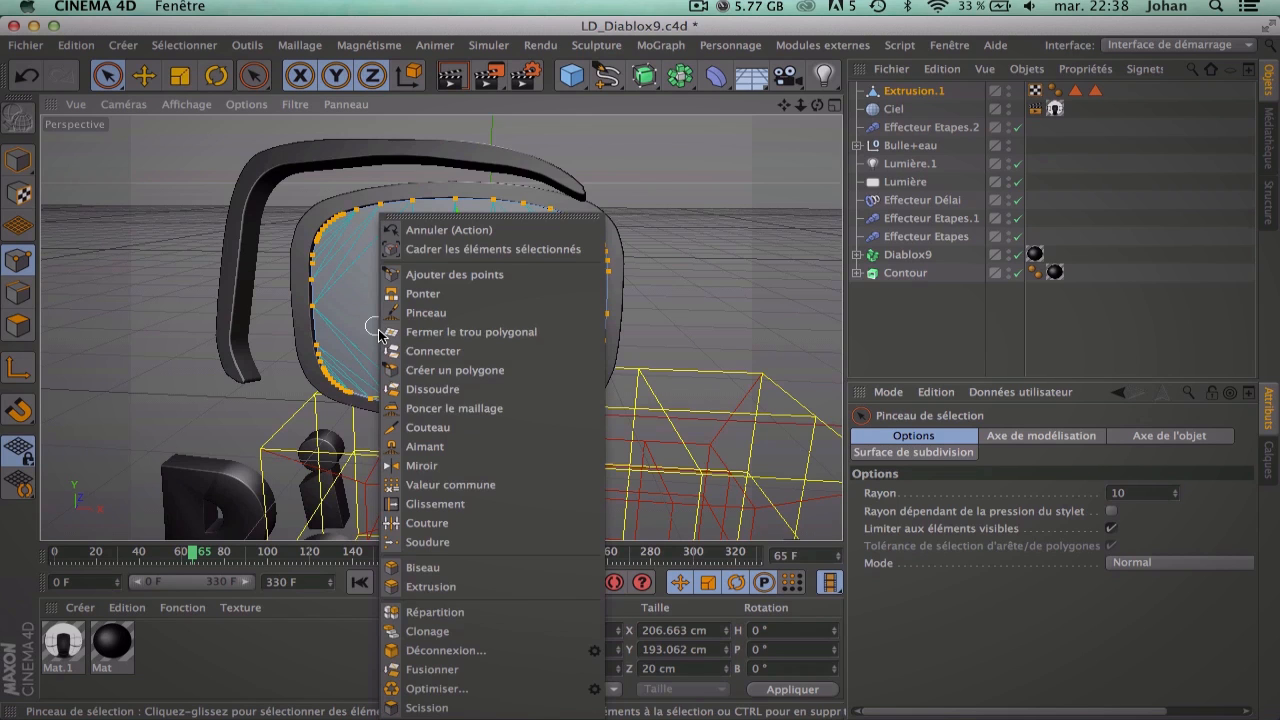
pyautogui.click(525, 690)
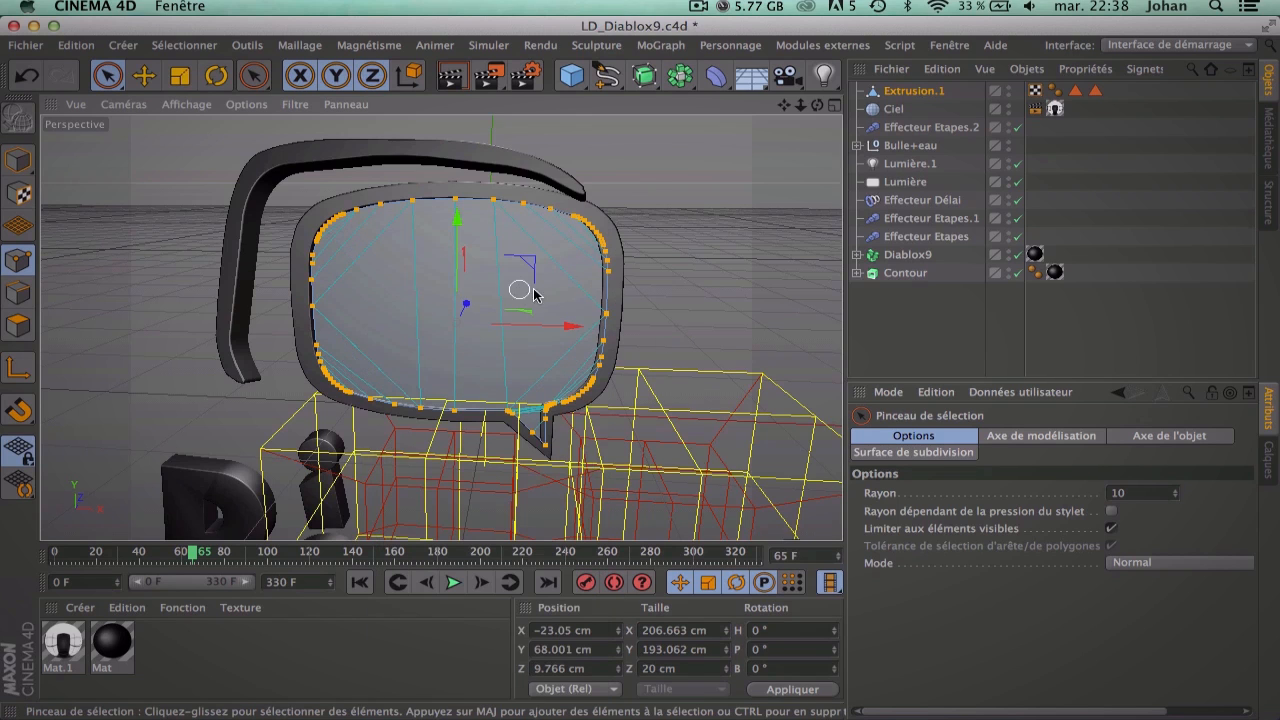
pyautogui.click(528, 252)
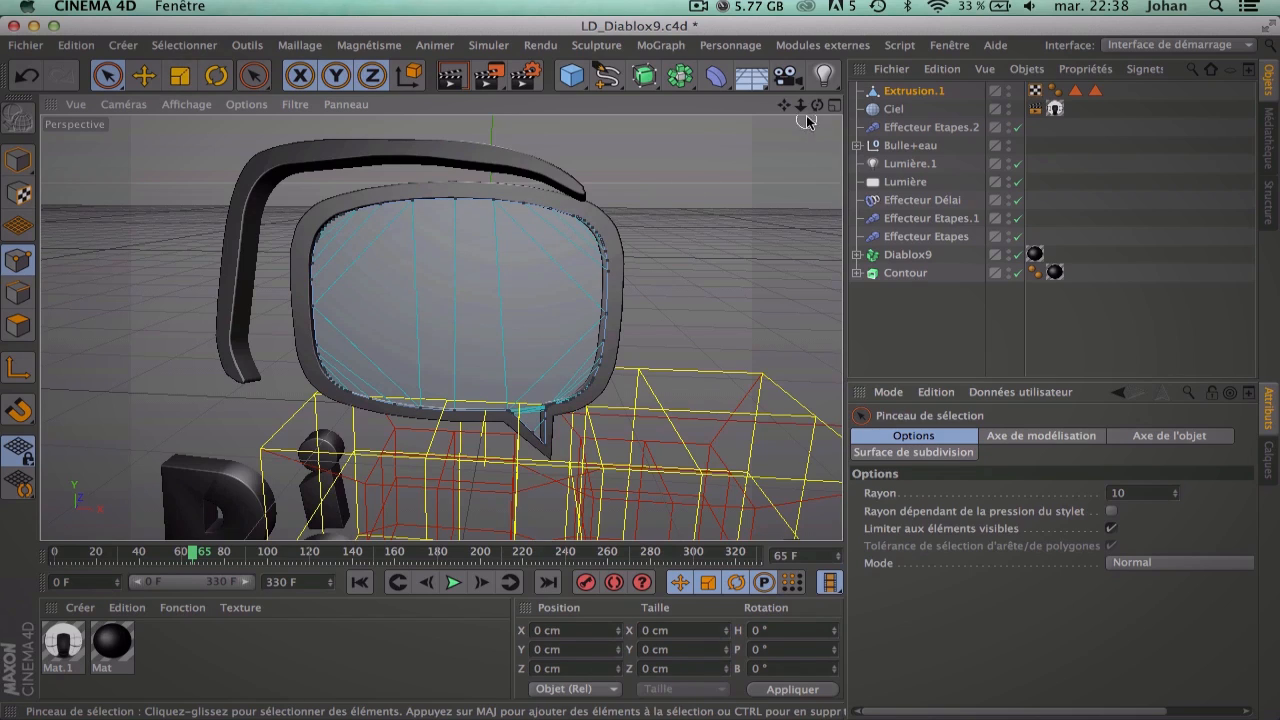
# Step: Rename the Extrusion.1 object as Bulle interieure
pyautogui.moveTo(817, 105)
pyautogui.mouseDown()
pyautogui.moveTo(620, 105)
pyautogui.moveTo(800, 135)
pyautogui.moveTo(810, 108)
pyautogui.mouseUp()
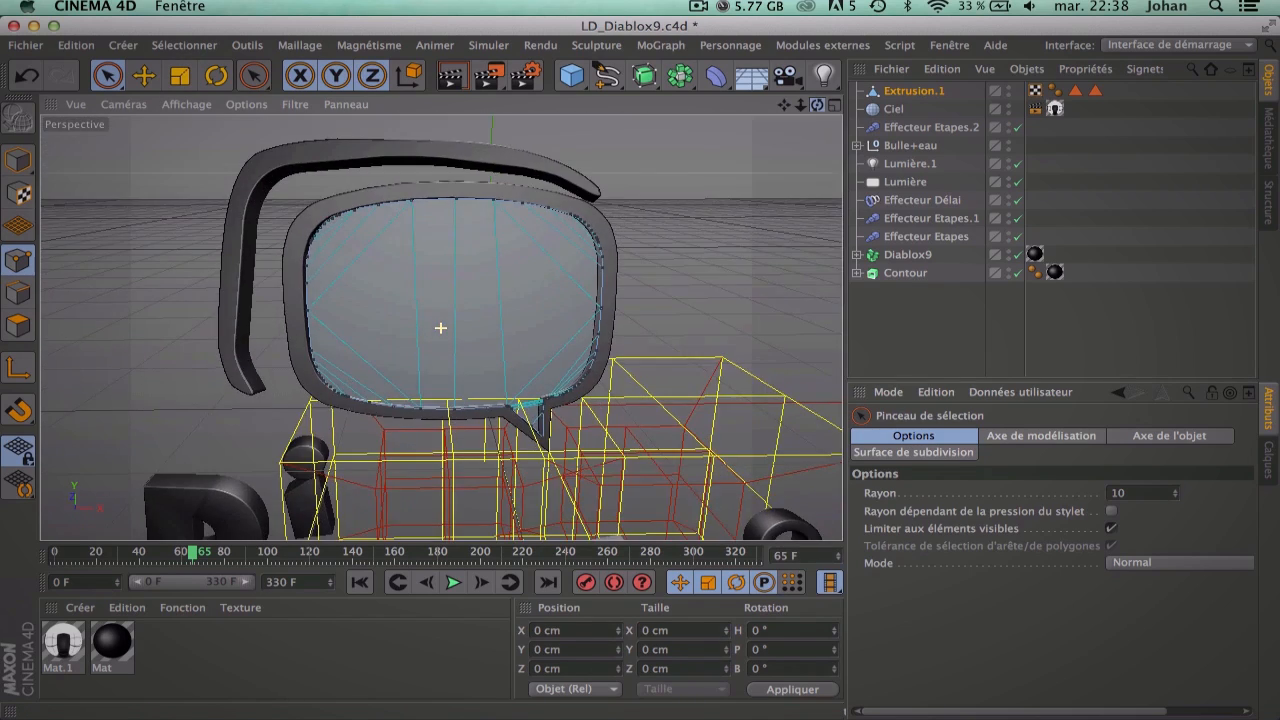
pyautogui.click(912, 91)
pyautogui.doubleClick(912, 91)
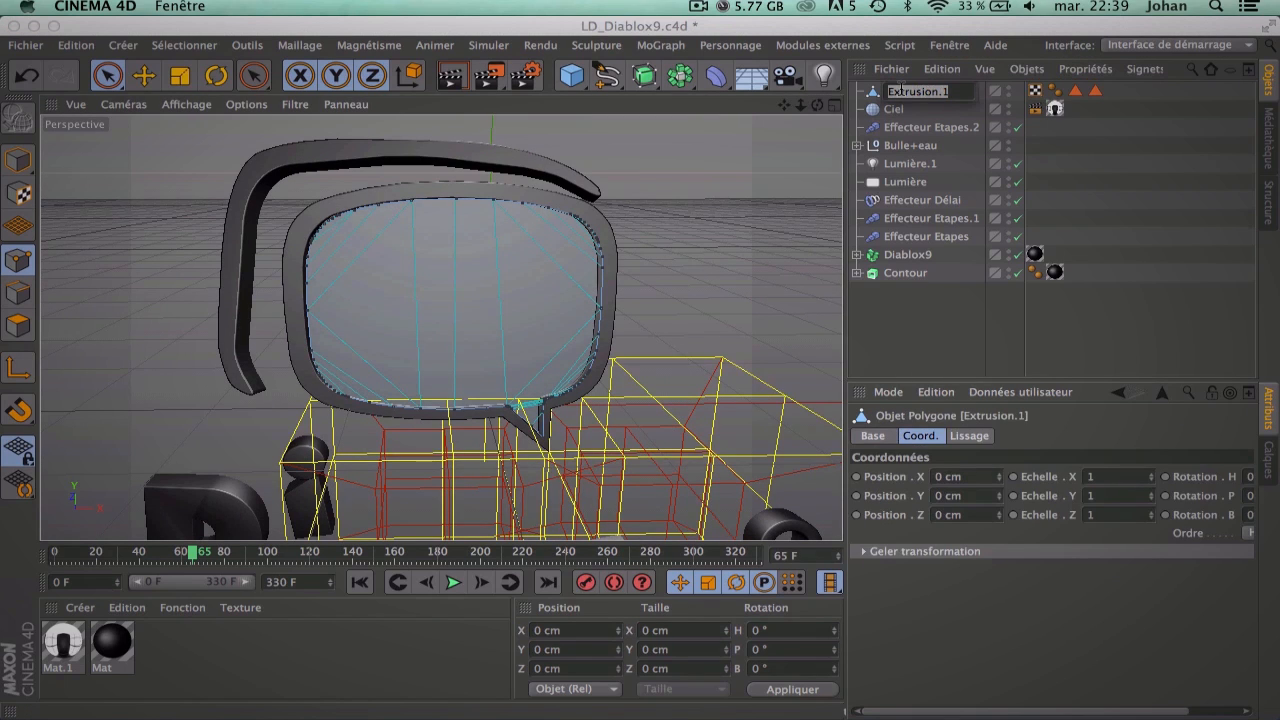
pyautogui.write('E')
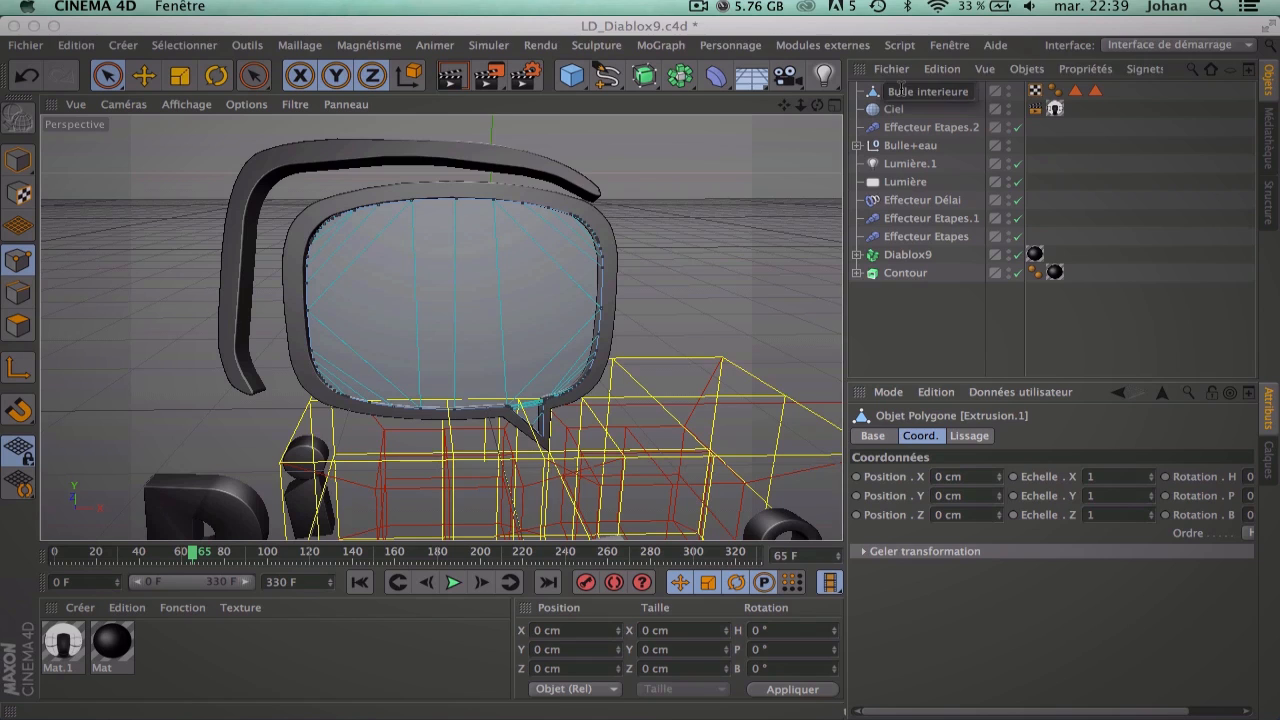
pyautogui.press('Return')
pyautogui.click(822, 45)
pyautogui.moveTo(810, 105)
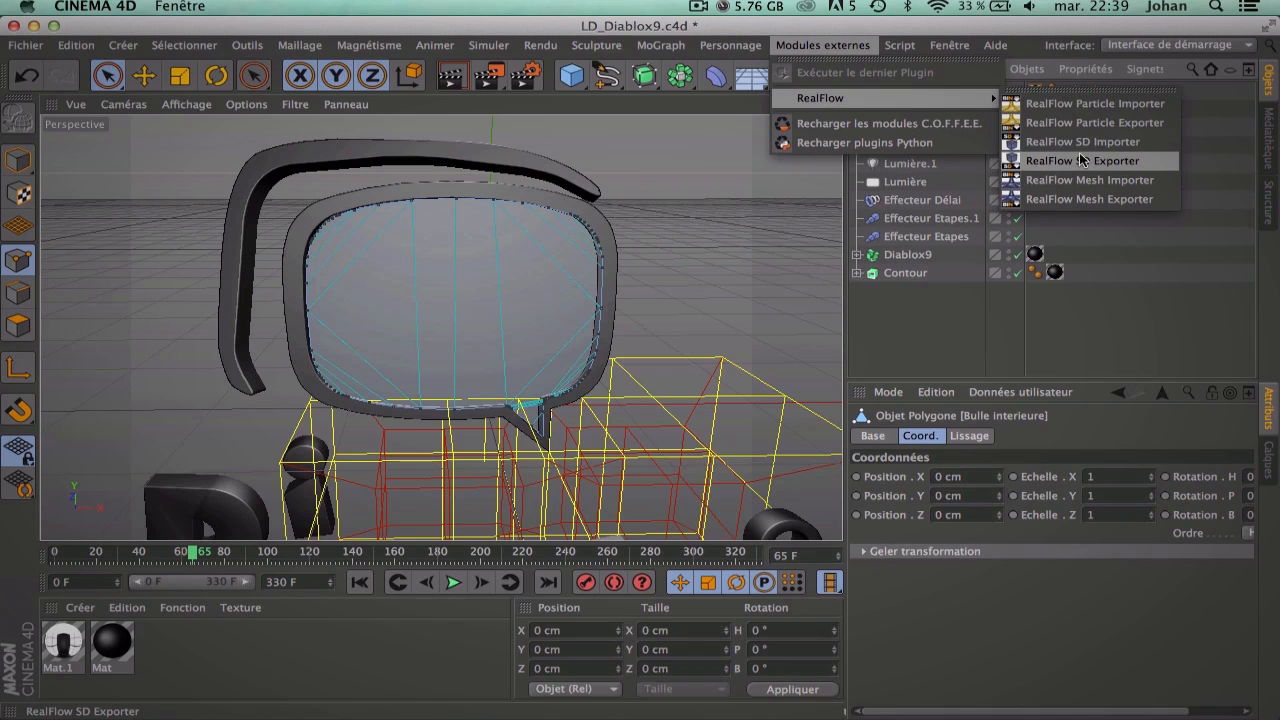
pyautogui.click(1086, 199)
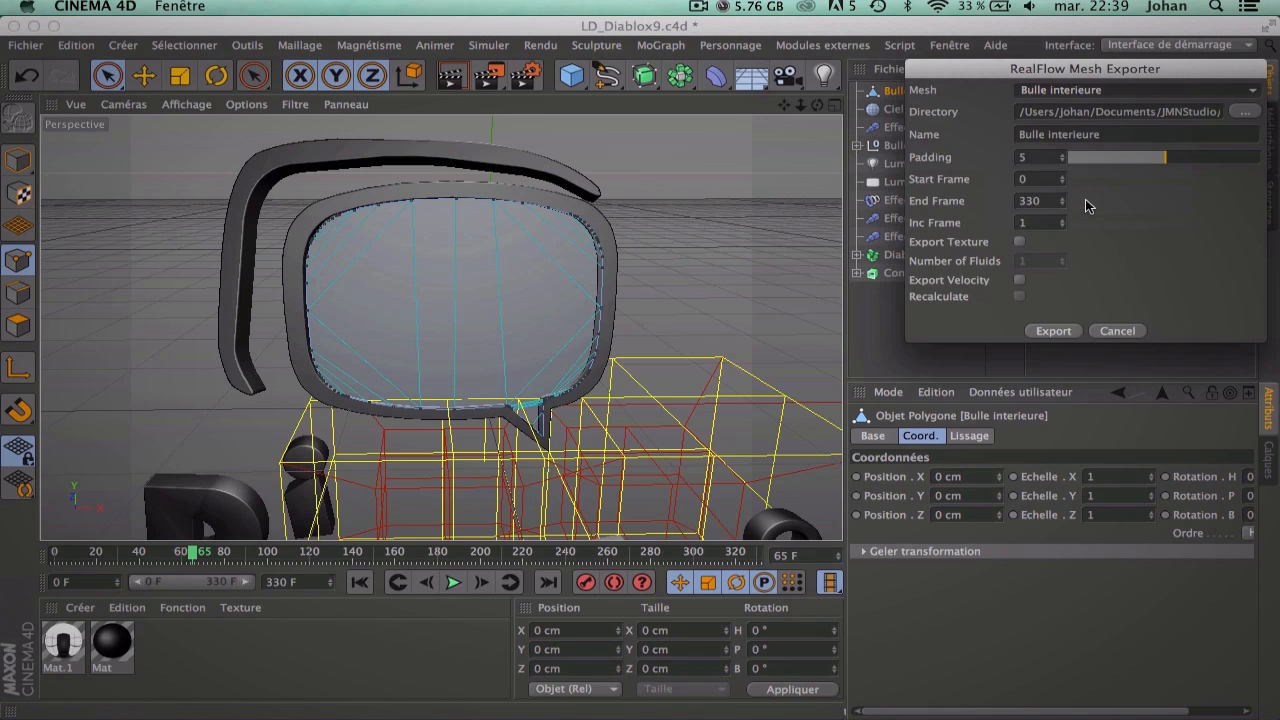
pyautogui.click(1100, 329)
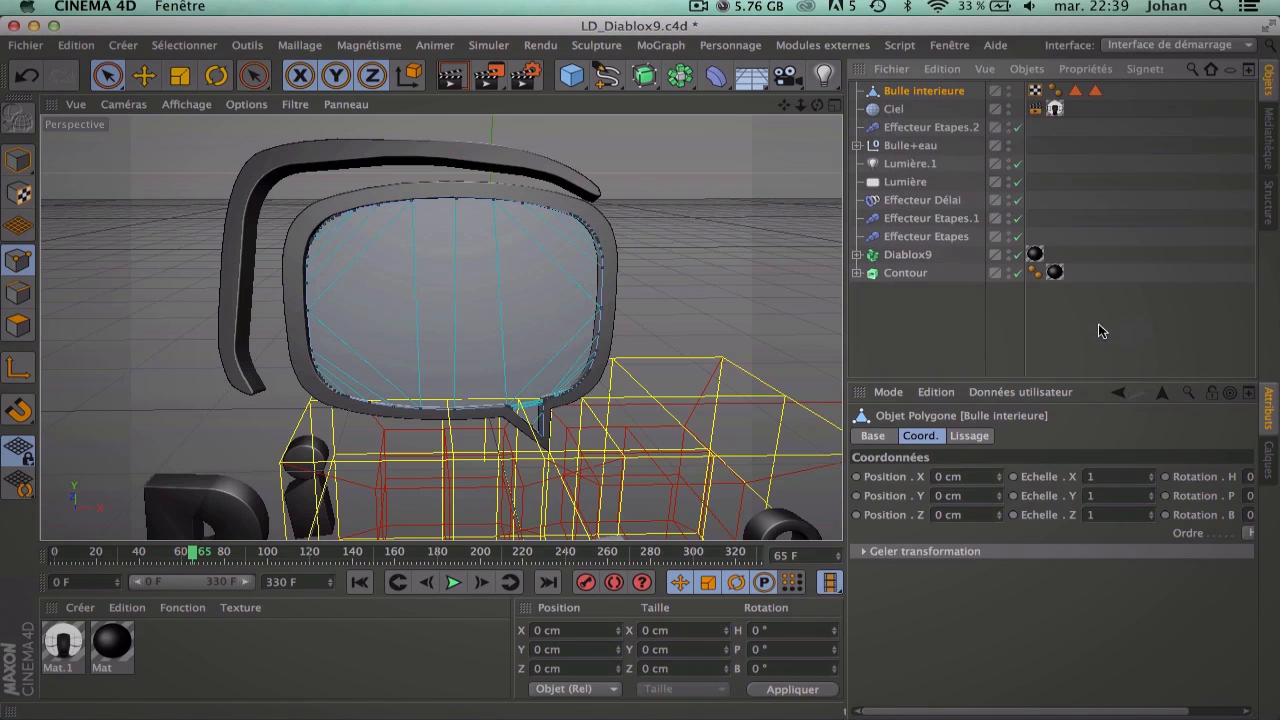
# Step: Open the RealFlow SD Exporter and add Bulle interieure to the exported objects
pyautogui.click(823, 45)
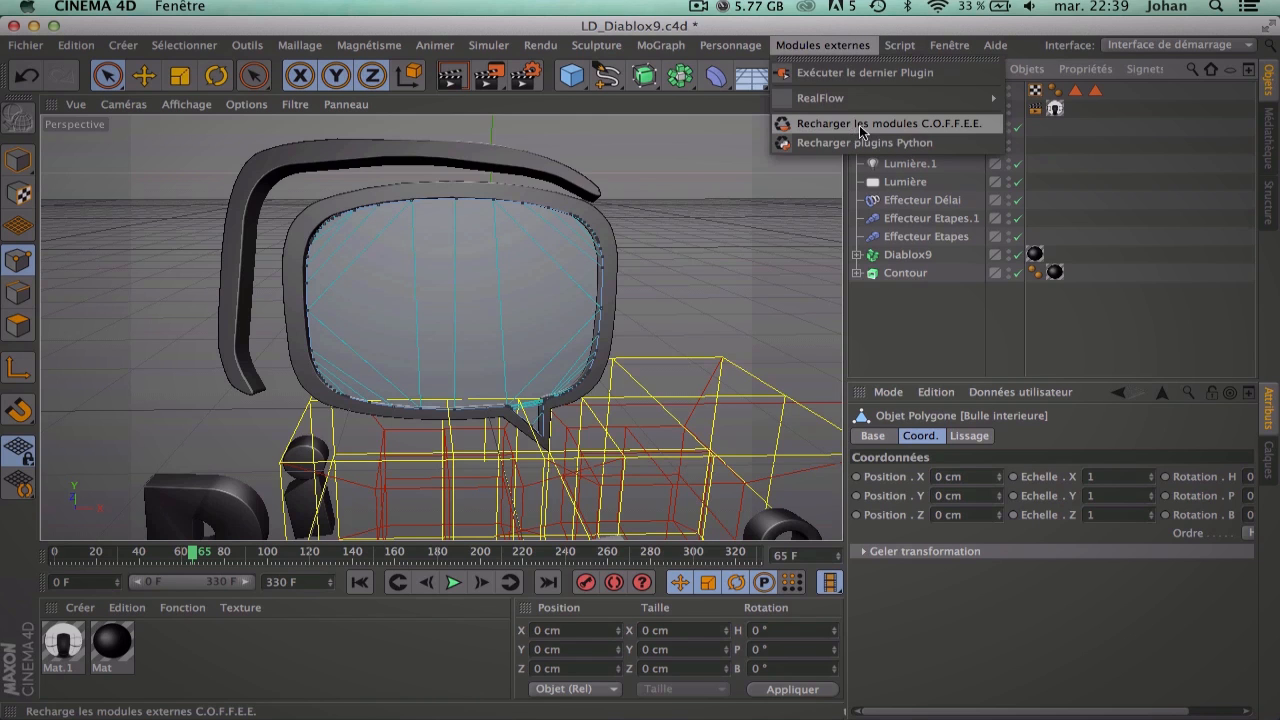
pyautogui.moveTo(900, 98)
pyautogui.click(1136, 163)
pyautogui.moveTo(1022, 34); pyautogui.dragTo(603, 117)
pyautogui.click(441, 312)
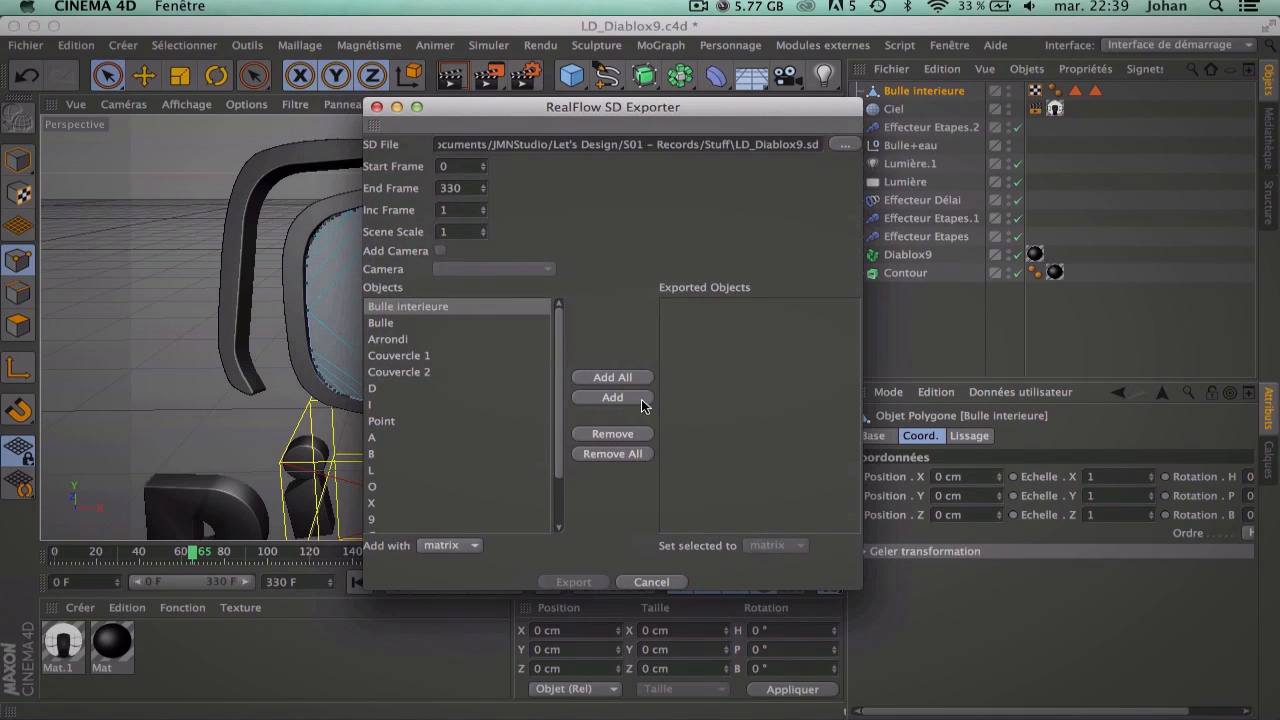
pyautogui.click(612, 397)
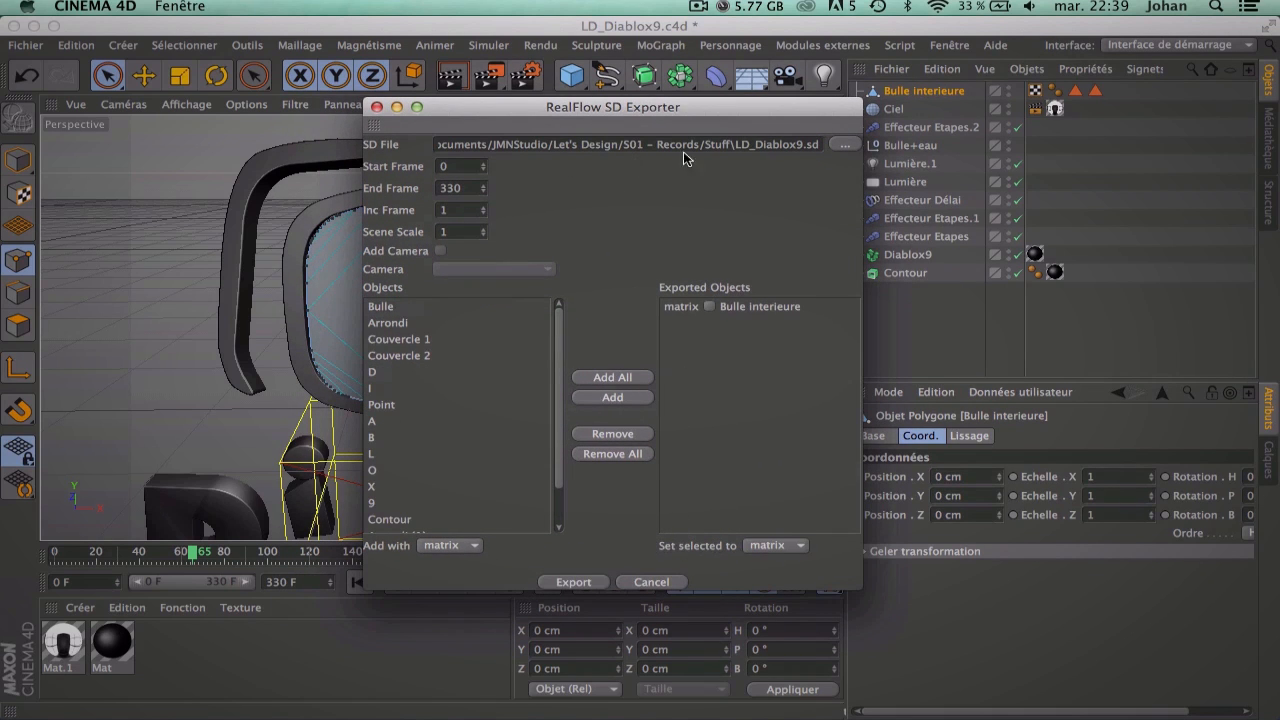
# Step: Set the SD file's save location to a new Bulle_Intérieure folder inside fichiers_sources
pyautogui.click(845, 144)
pyautogui.doubleClick(684, 290)
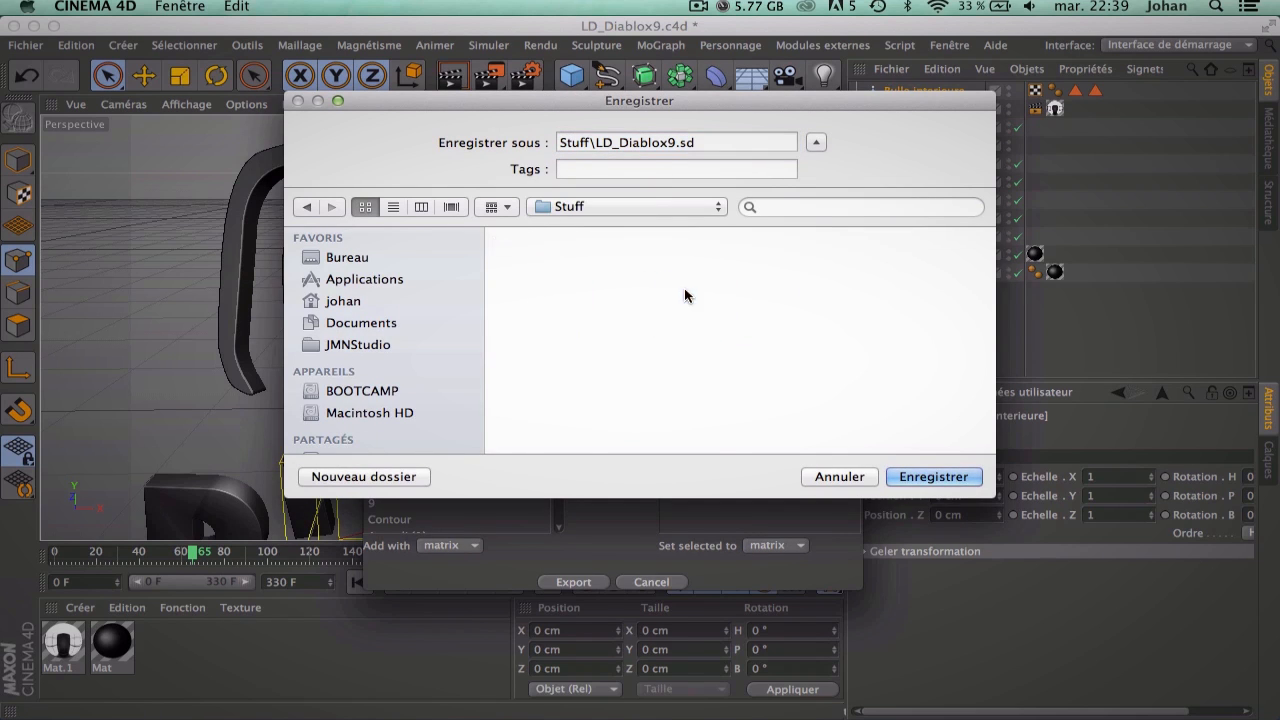
pyautogui.scroll(-5, 714, 368)
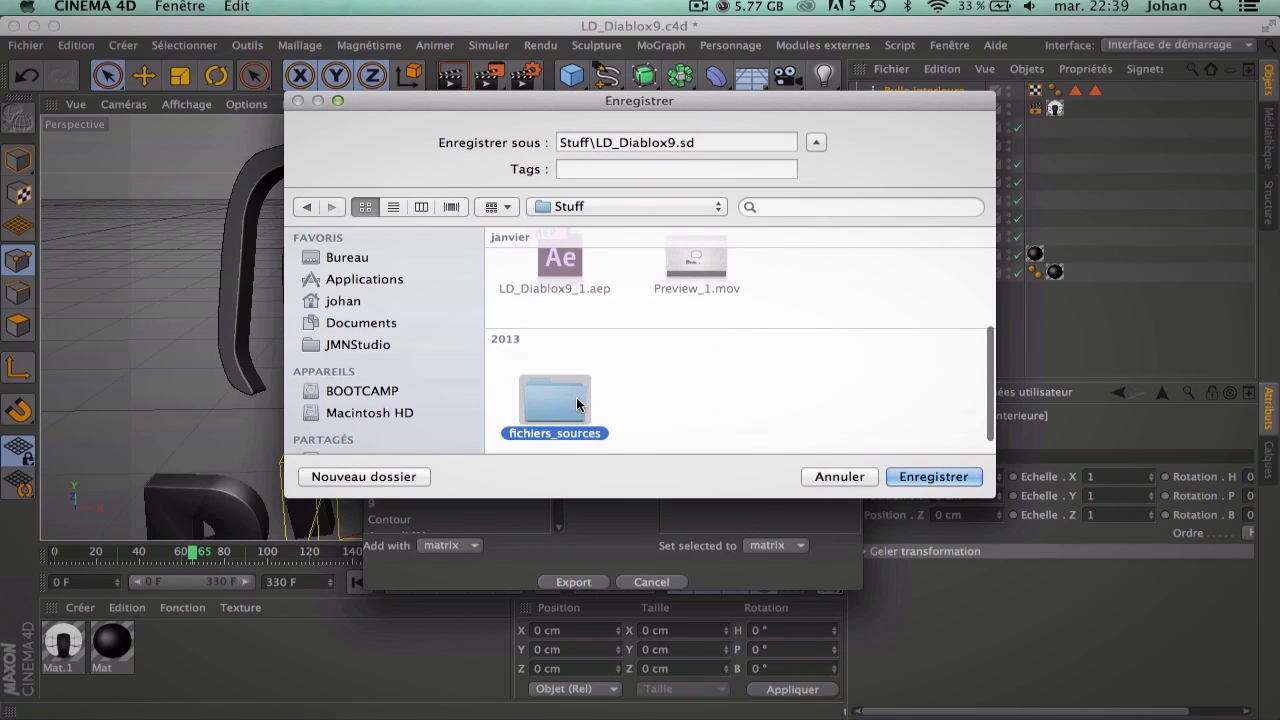
pyautogui.doubleClick(554, 403)
pyautogui.scroll(5, 703, 343)
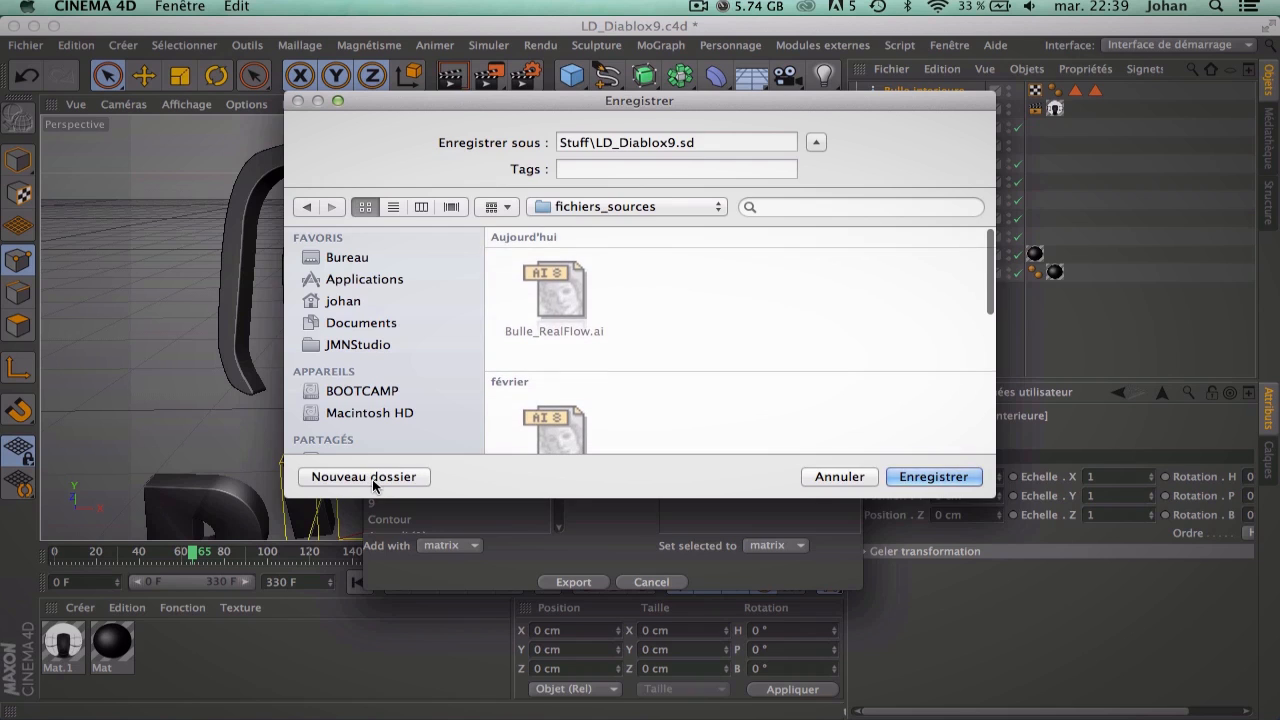
pyautogui.click(380, 478)
pyautogui.write('M')
pyautogui.press('BackSpace')
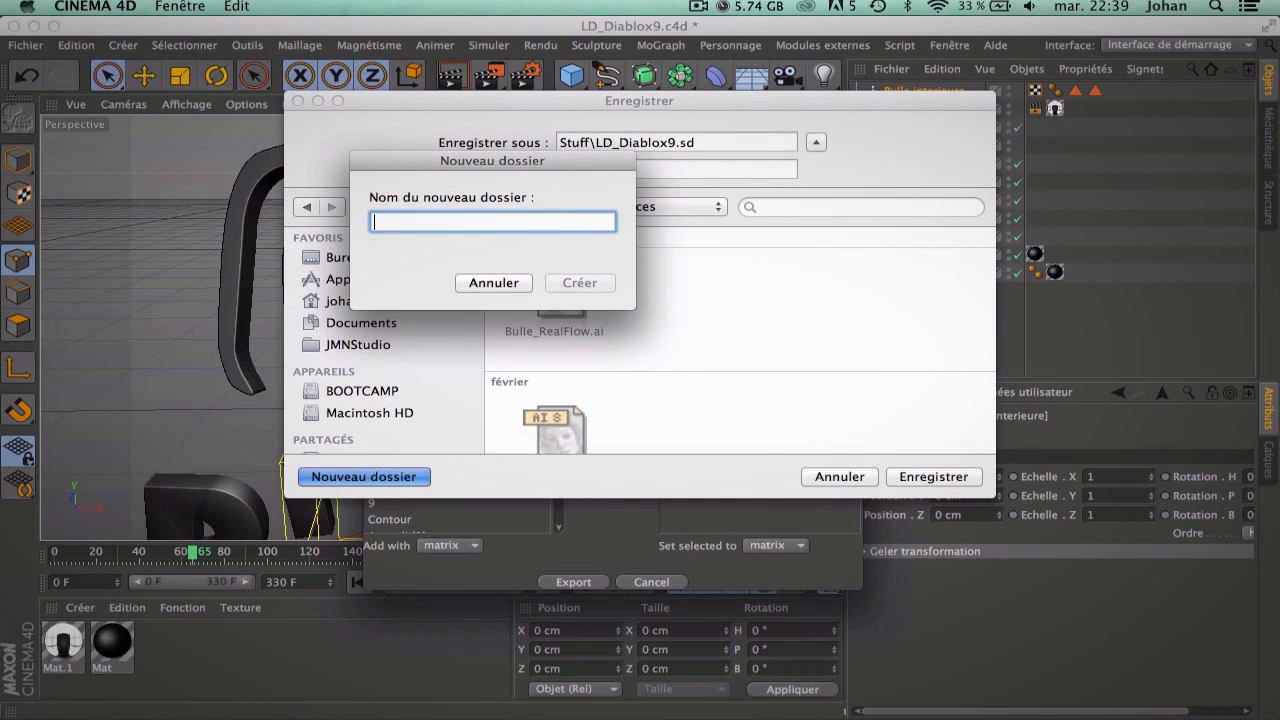
pyautogui.write('Bul')
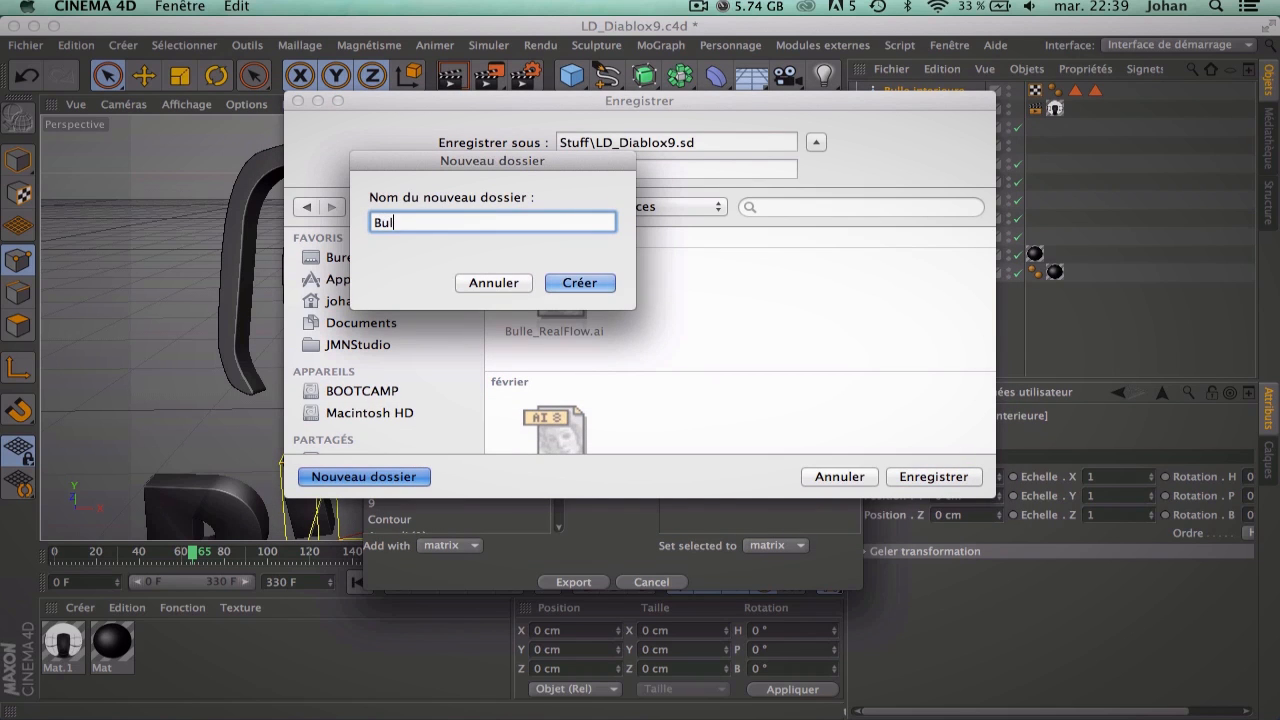
pyautogui.write('le_Intérieure')
pyautogui.press('Return')
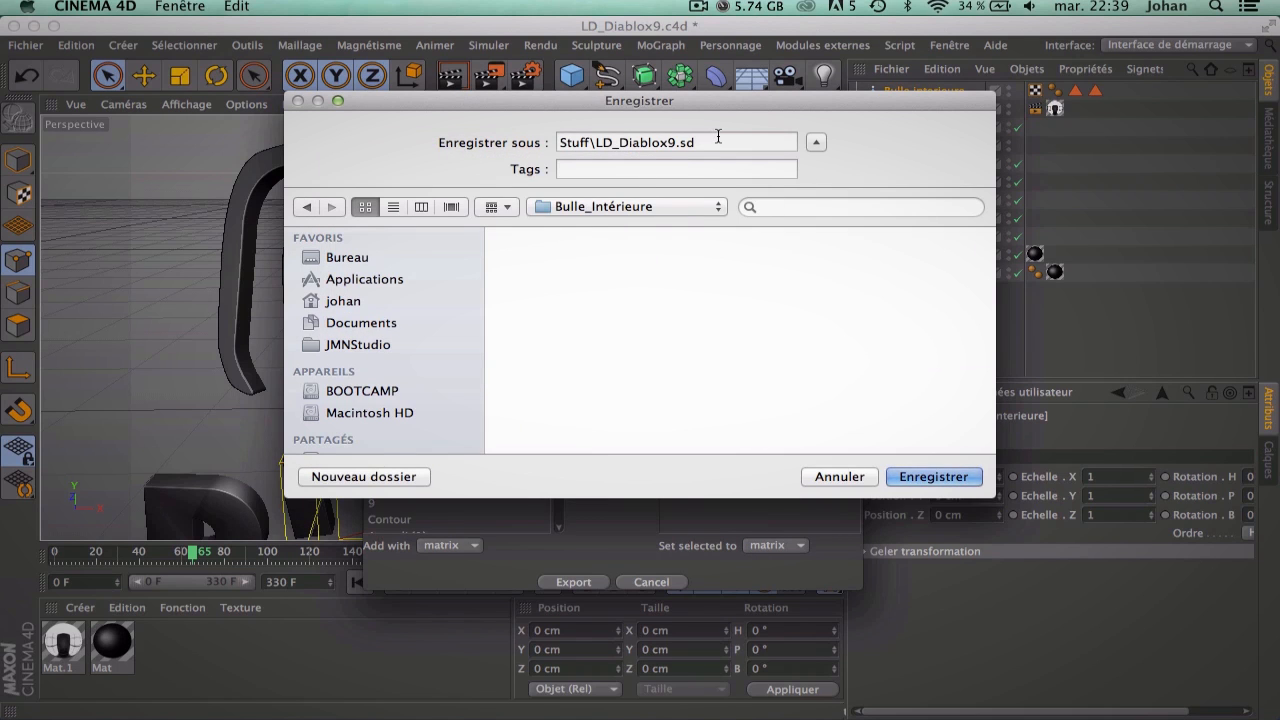
pyautogui.click(931, 486)
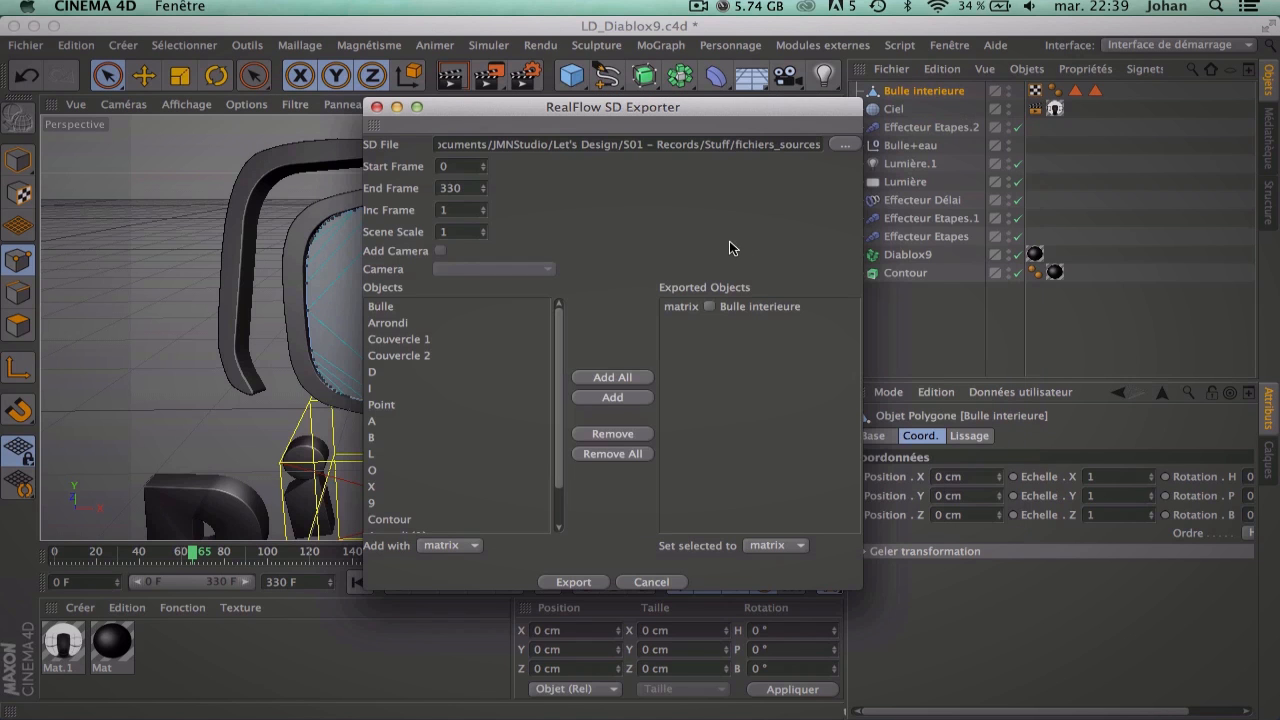
# Step: Try to export the Bulle interieure SD file from the RealFlow SD Exporter
pyautogui.click(573, 584)
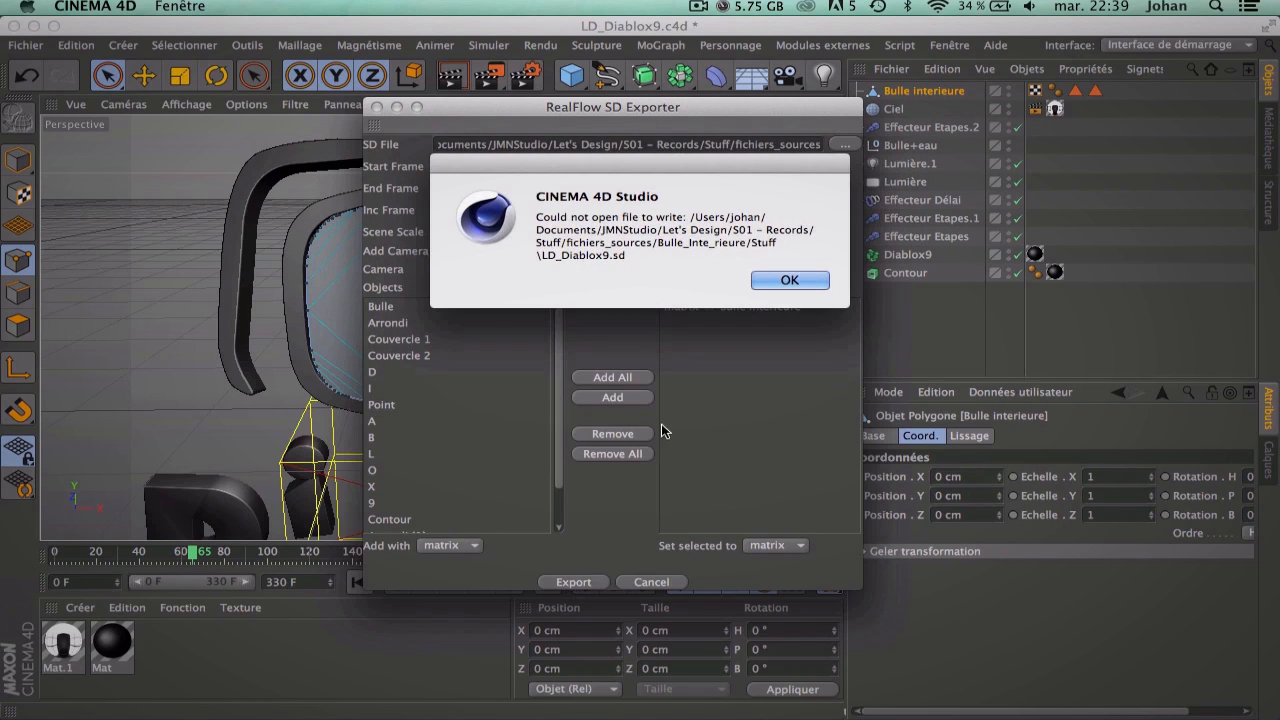
pyautogui.click(789, 281)
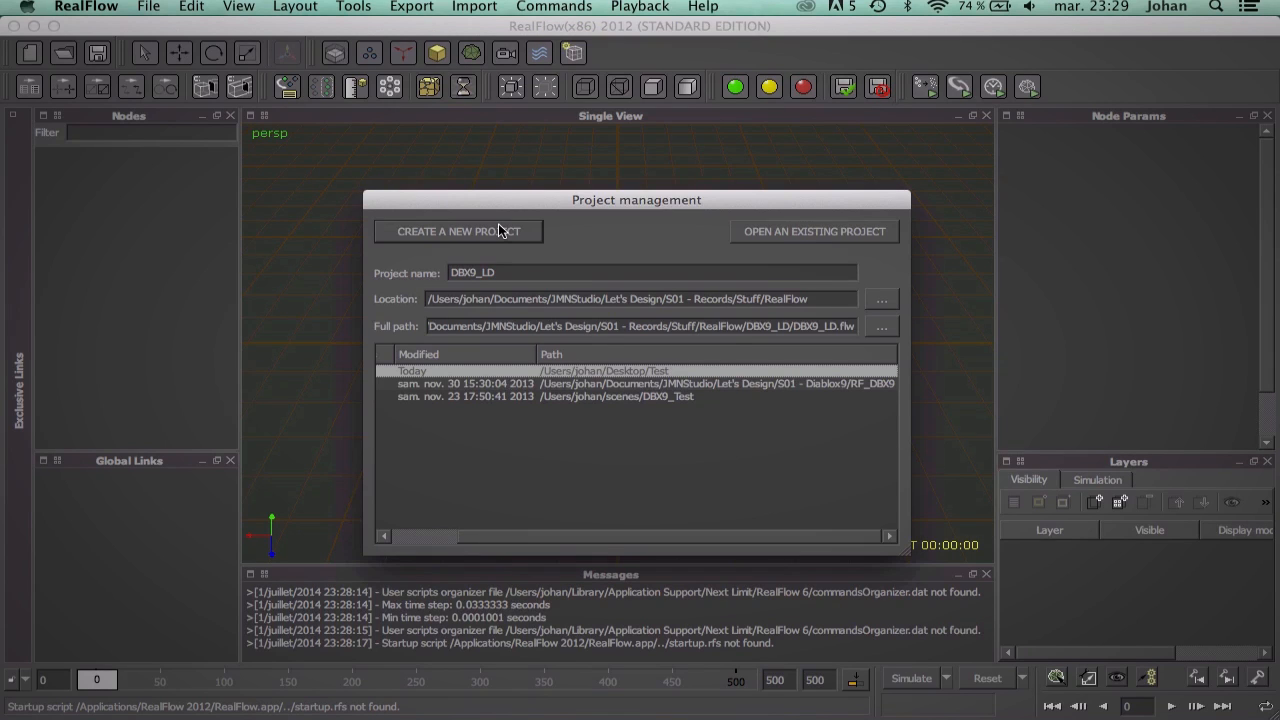
# Step: Switch to RealFlow and create a new project named DBX9_LD in the Stuff/RealFlow folder
pyautogui.moveTo(562, 188)
pyautogui.mouseDown()
pyautogui.moveTo(614, 196)
pyautogui.moveTo(574, 198)
pyautogui.mouseUp()
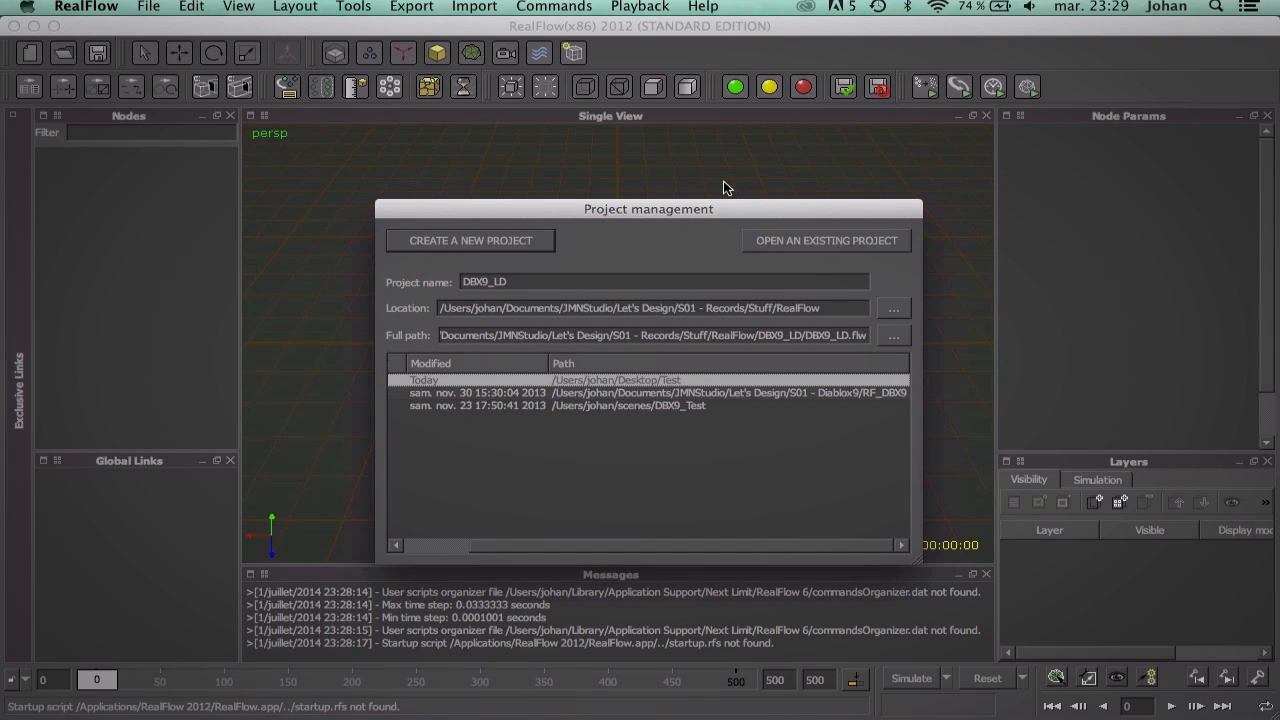
pyautogui.click(536, 285)
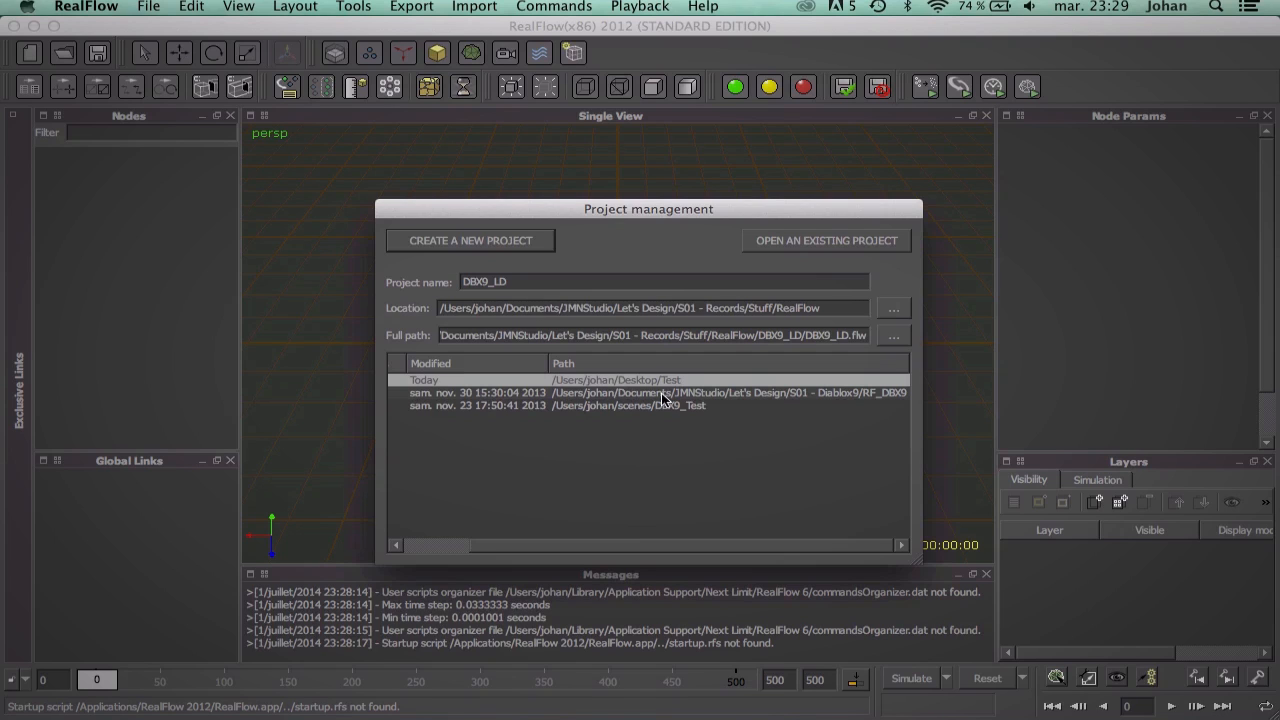
pyautogui.moveTo(595, 211); pyautogui.dragTo(576, 203)
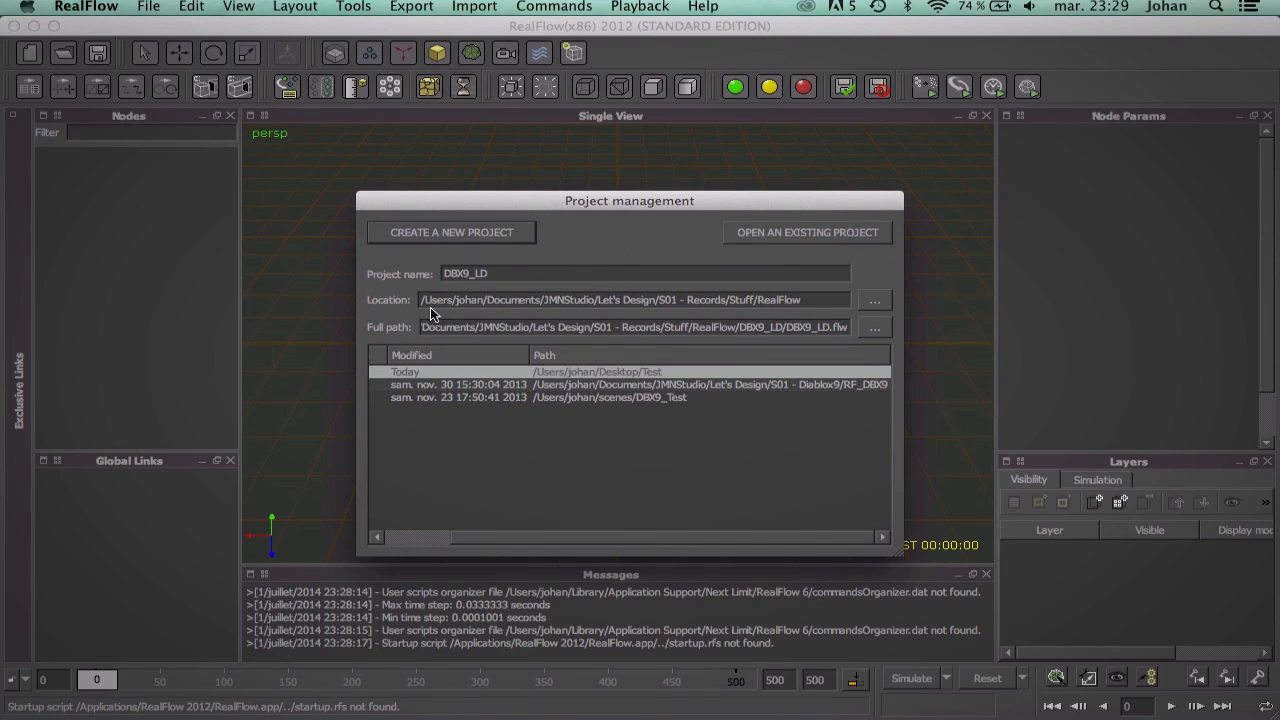
pyautogui.click(397, 230)
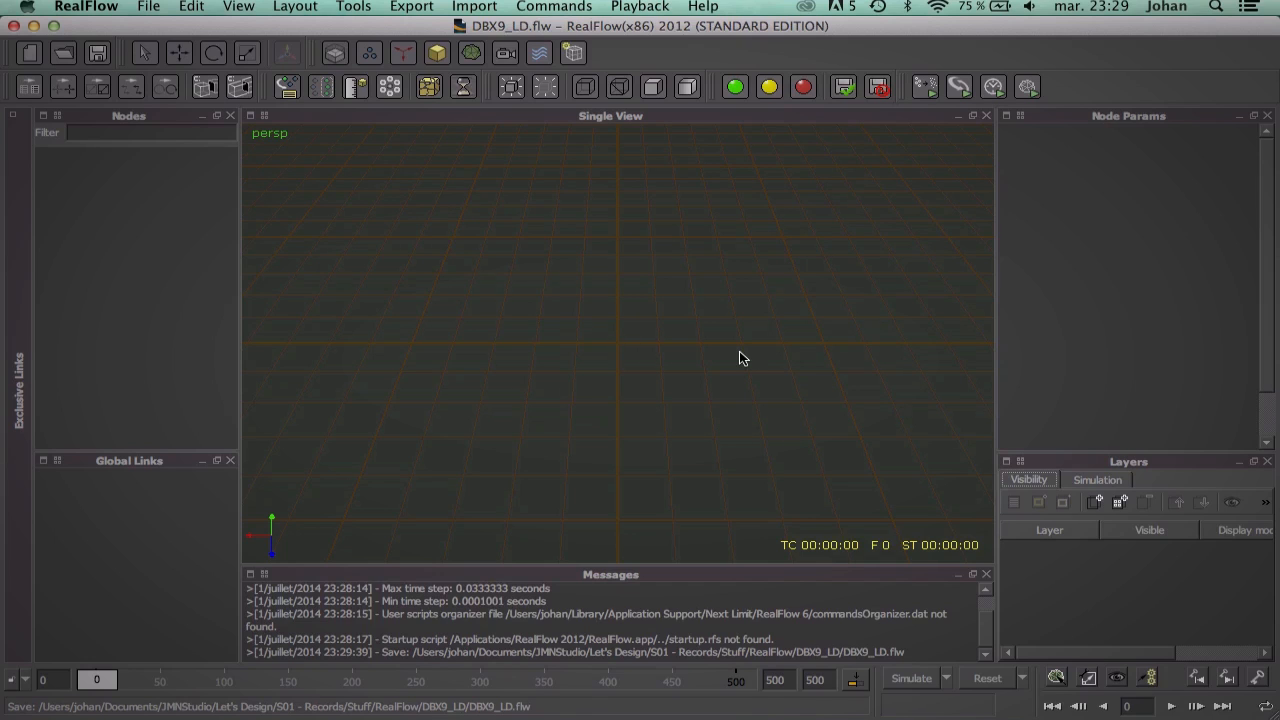
pyautogui.press('1')
pyautogui.press('3')
pyautogui.press('4')
pyautogui.keyDown('alt'); pyautogui.moveTo(691, 303); pyautogui.dragTo(718, 227); pyautogui.keyUp('alt')
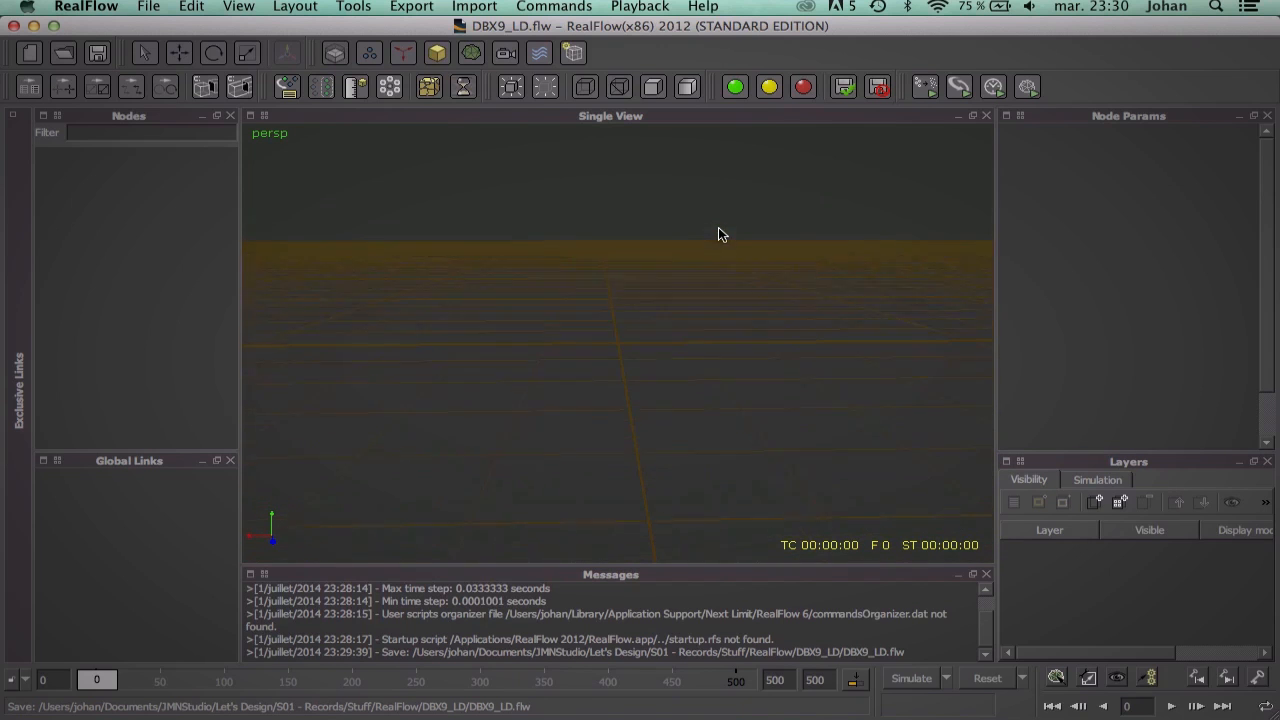
pyautogui.moveTo(718, 234)
pyautogui.keyDown('alt'); pyautogui.mouseDown()
pyautogui.moveTo(529, 257)
pyautogui.moveTo(671, 283)
pyautogui.moveTo(723, 223)
pyautogui.moveTo(710, 231)
pyautogui.mouseUp(); pyautogui.keyUp('alt')
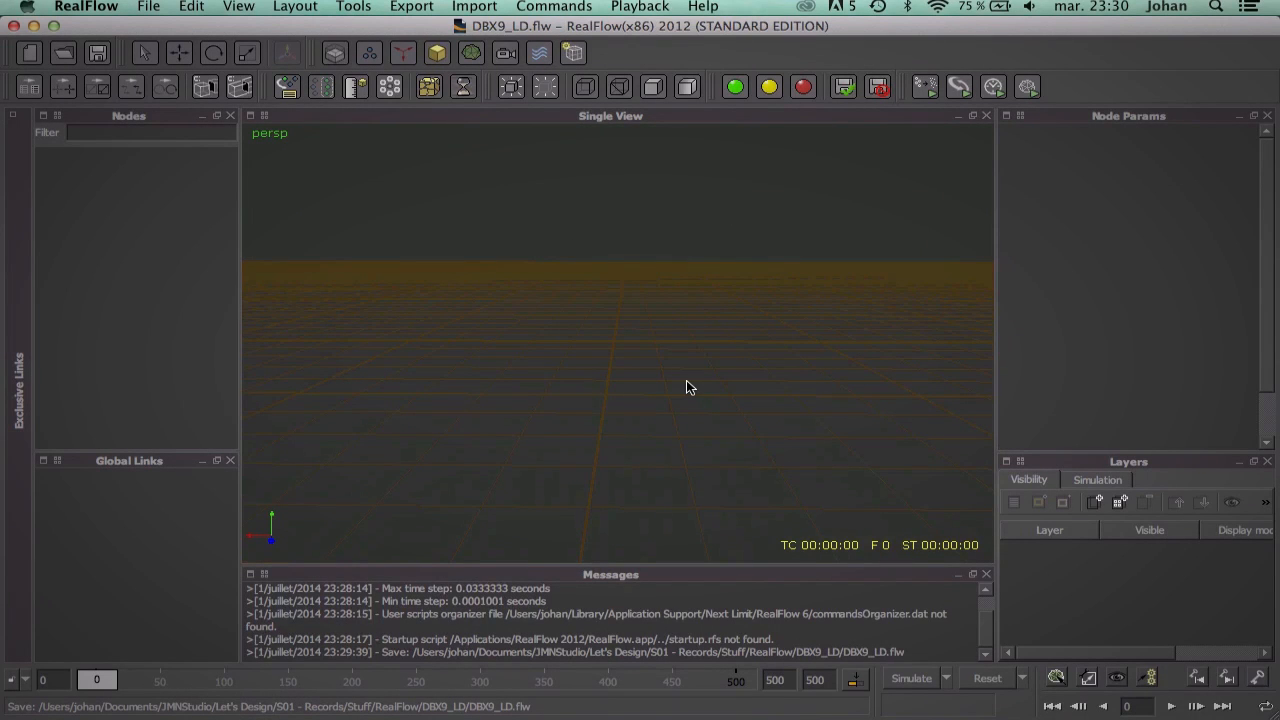
pyautogui.moveTo(640, 276)
pyautogui.keyDown('alt'); pyautogui.mouseDown()
pyautogui.moveTo(640, 374)
pyautogui.moveTo(654, 269)
pyautogui.moveTo(649, 283)
pyautogui.mouseUp(); pyautogui.keyUp('alt')
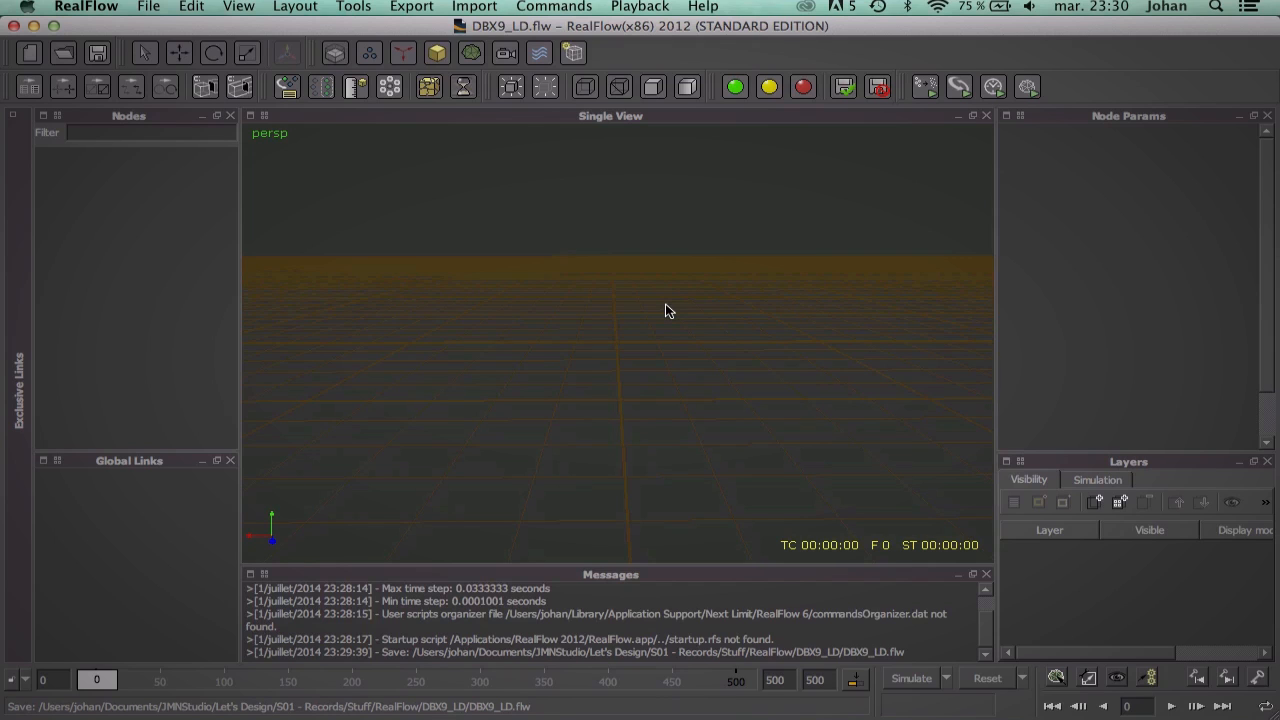
# Step: Start importing an object and browse to the Stuff folder within JMNStudio, Let's Design, S01 - Records
pyautogui.click(480, 7)
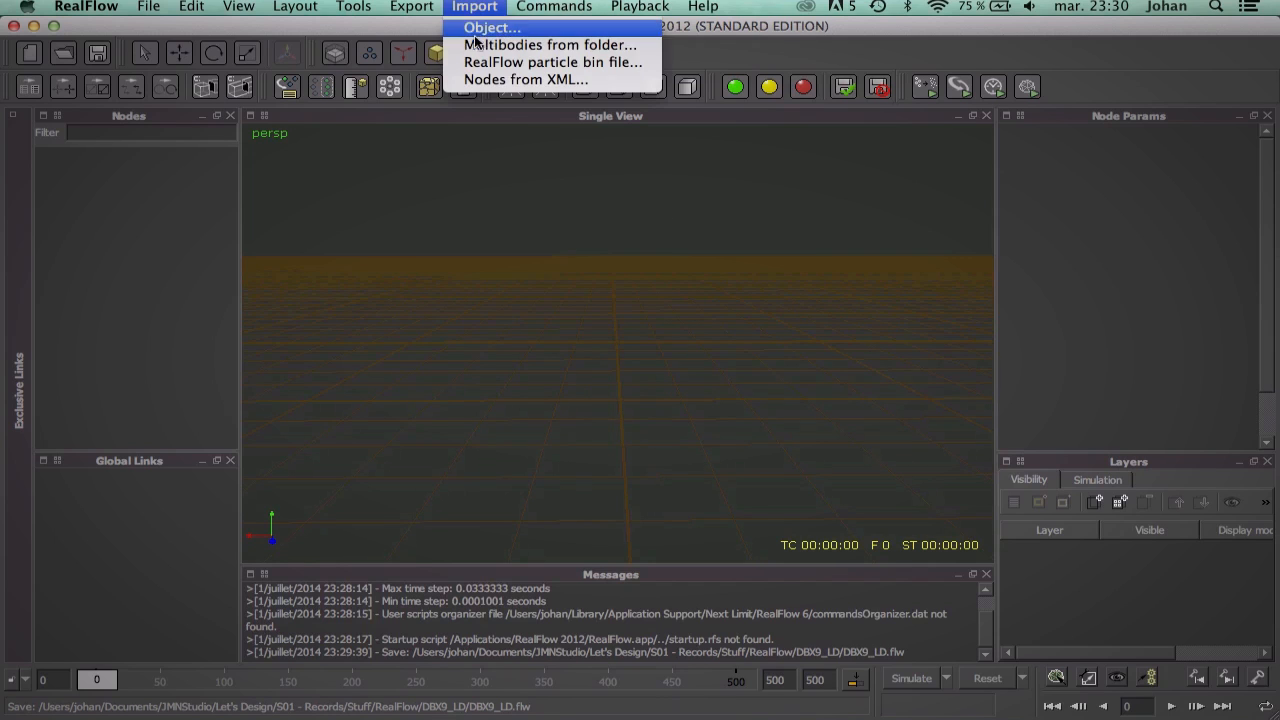
pyautogui.click(484, 28)
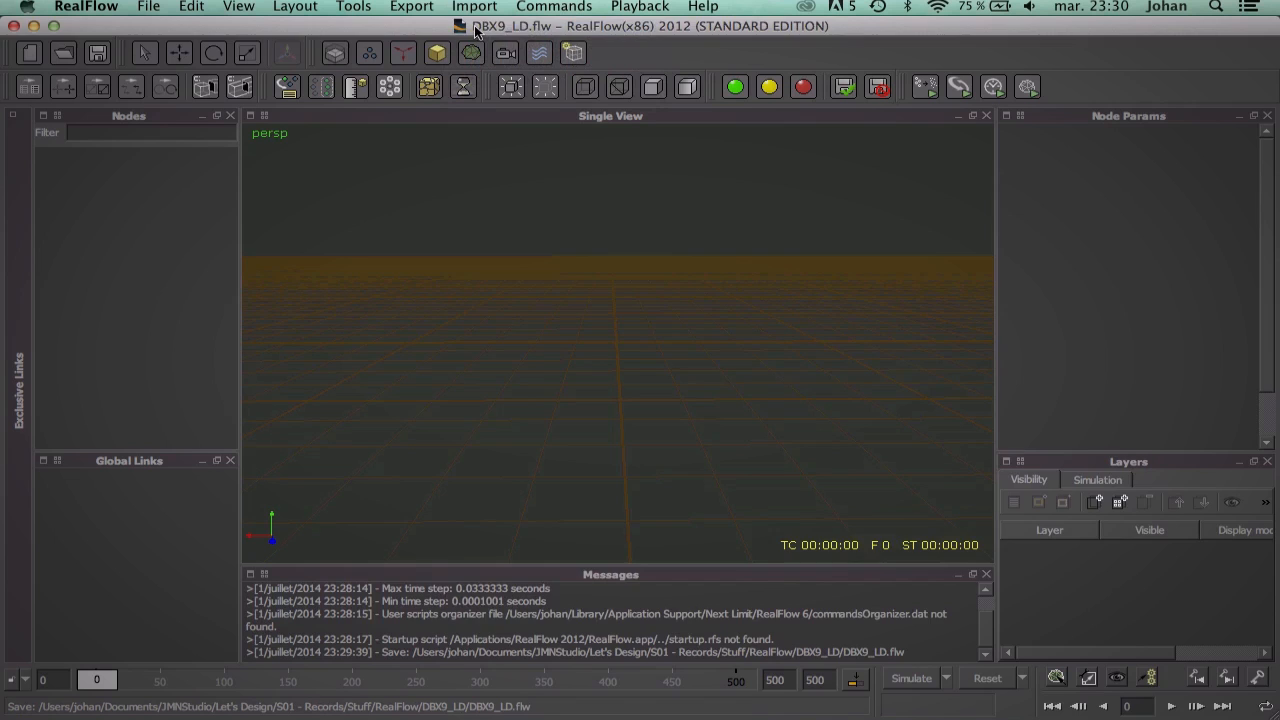
pyautogui.moveTo(770, 215); pyautogui.dragTo(661, 178)
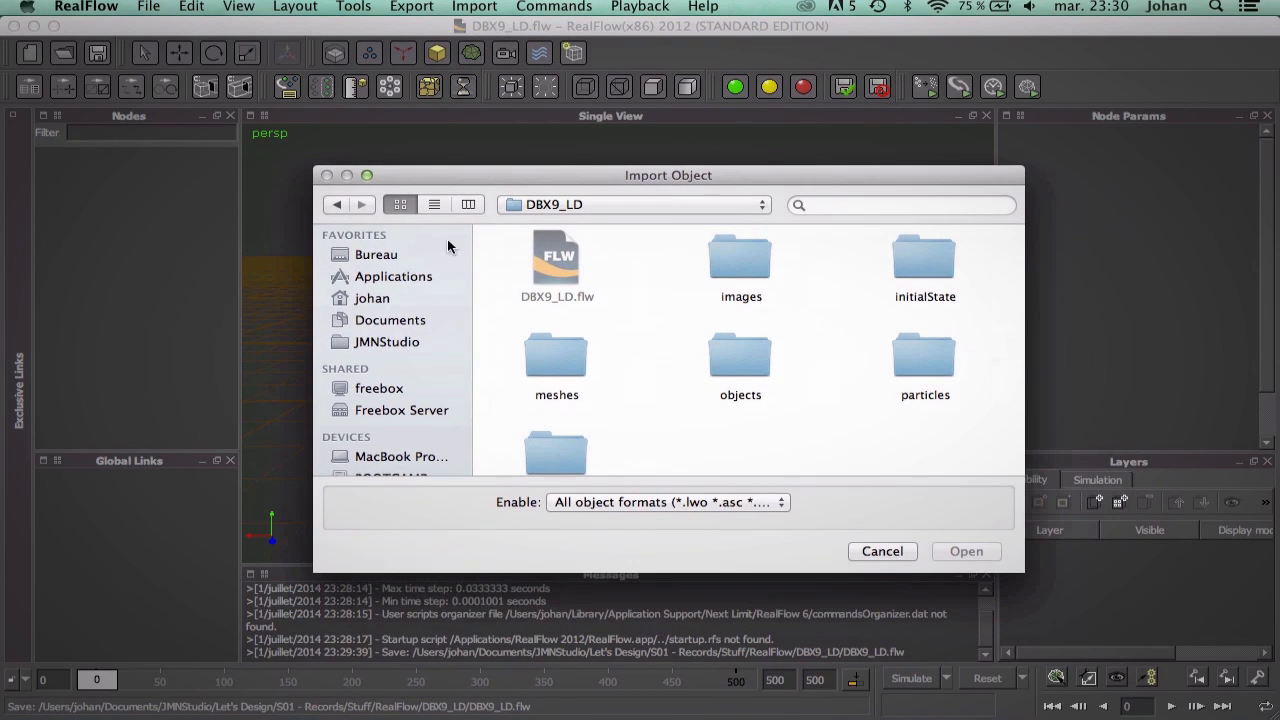
pyautogui.scroll(-5, 390, 342)
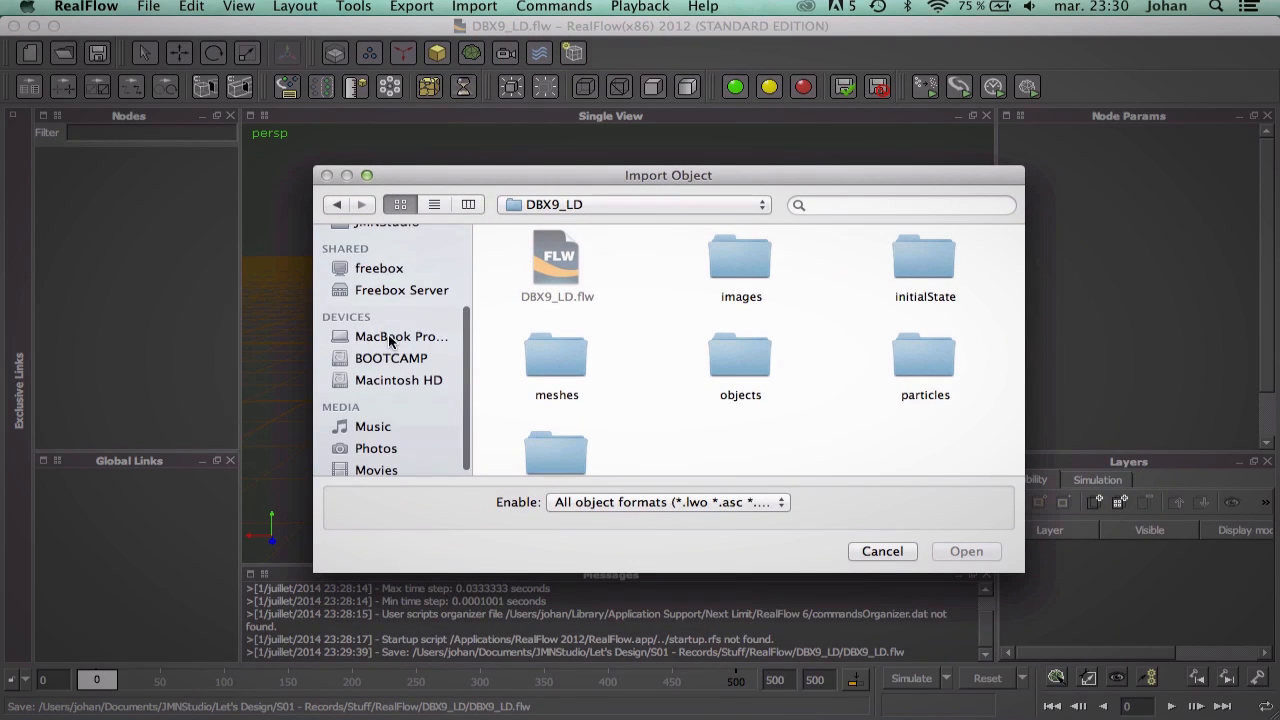
pyautogui.scroll(2, 390, 342)
pyautogui.scroll(1, 388, 342)
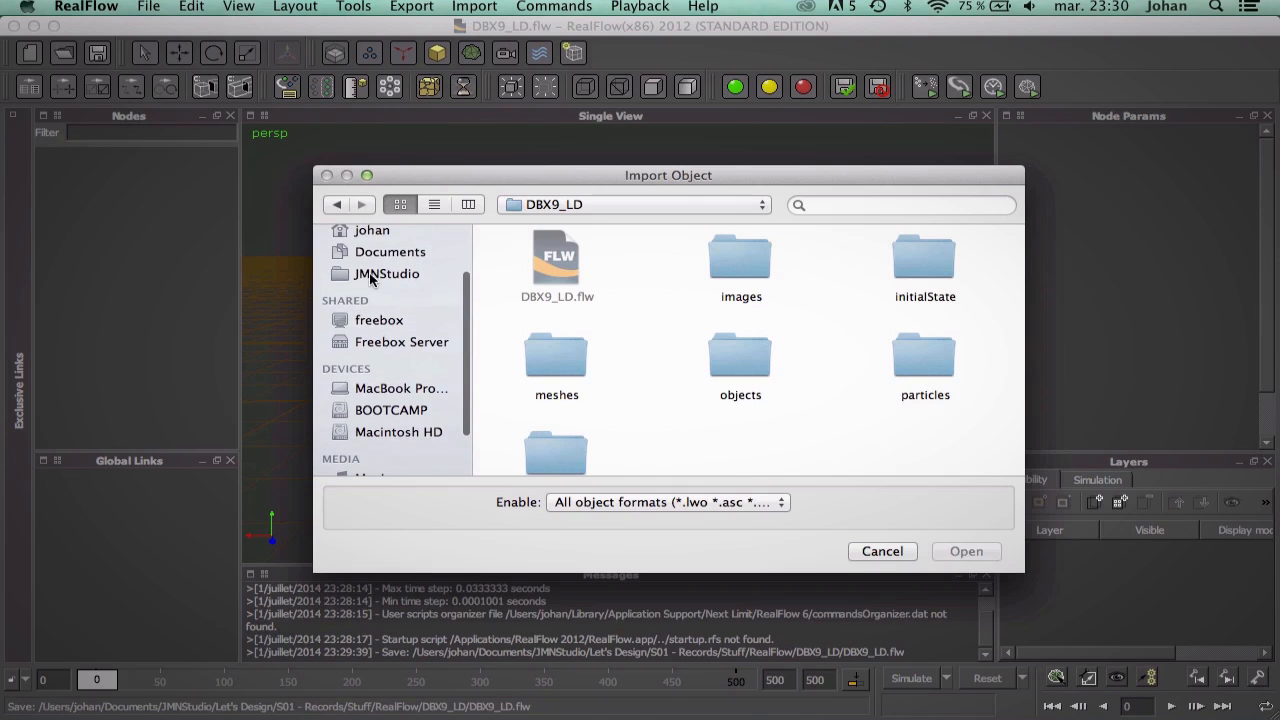
pyautogui.click(370, 274)
pyautogui.scroll(-8, 630, 348)
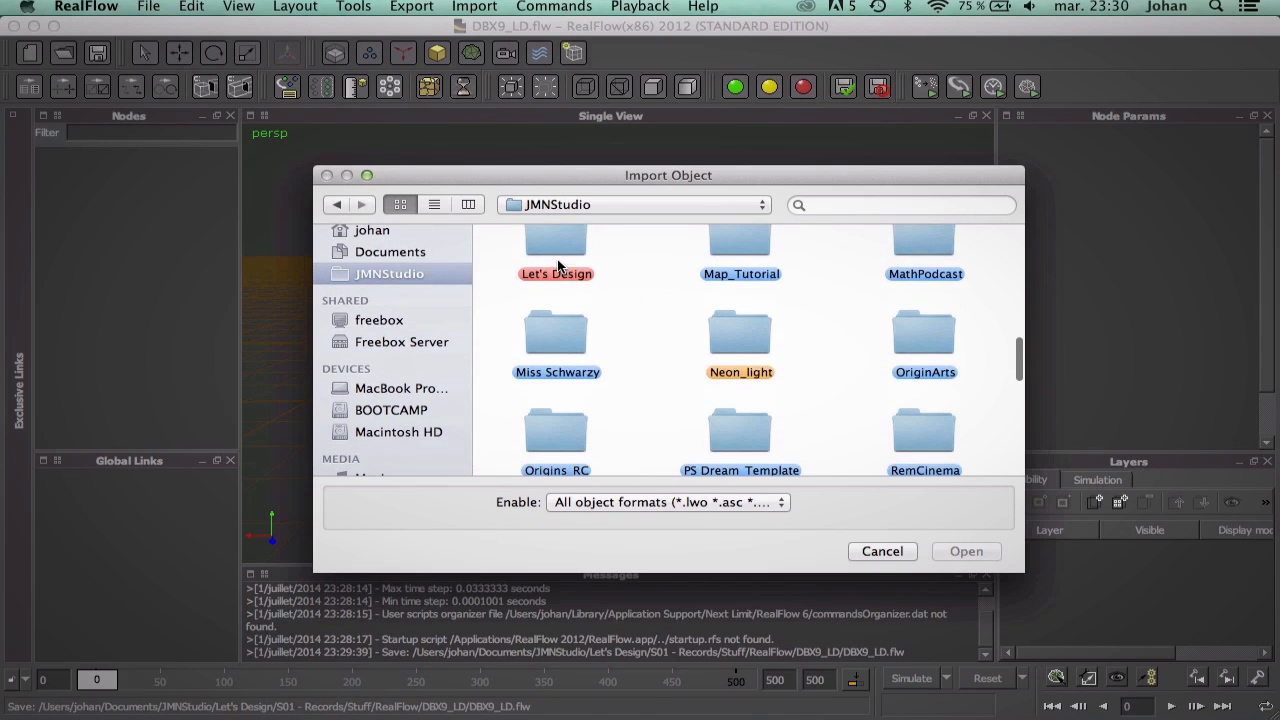
pyautogui.doubleClick(556, 262)
pyautogui.doubleClick(924, 260)
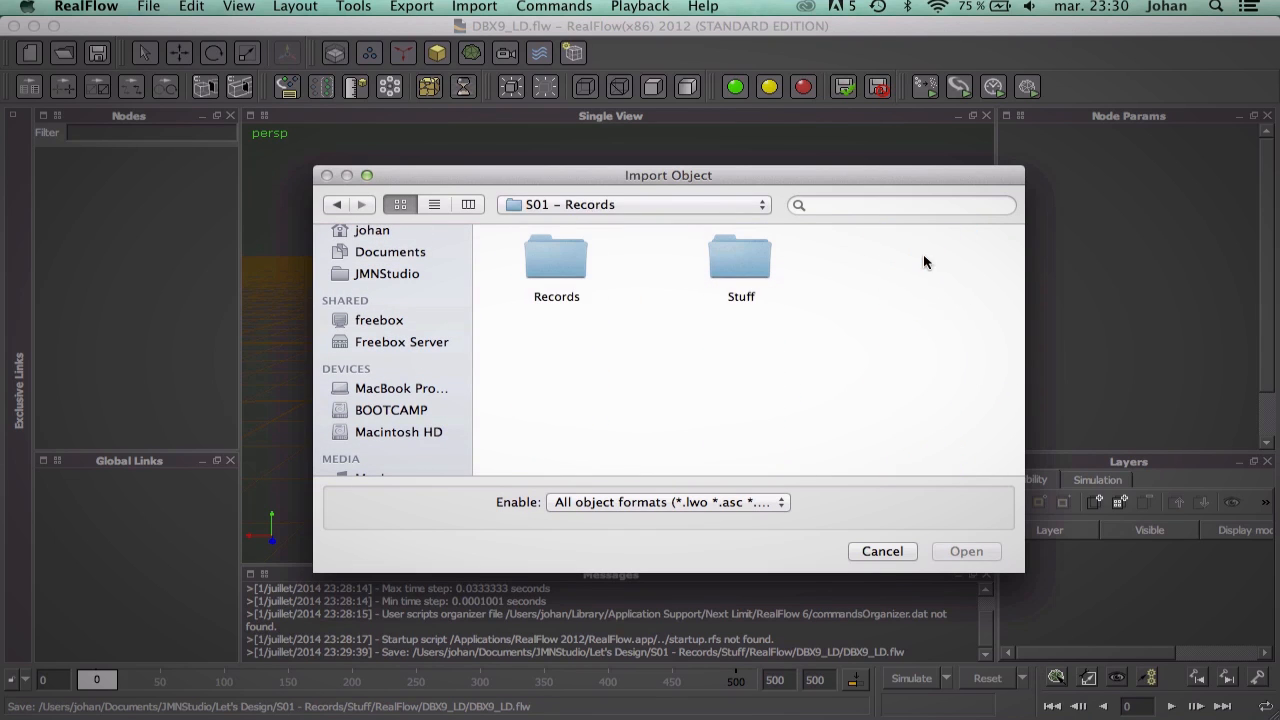
pyautogui.doubleClick(747, 244)
pyautogui.scroll(-2, 864, 332)
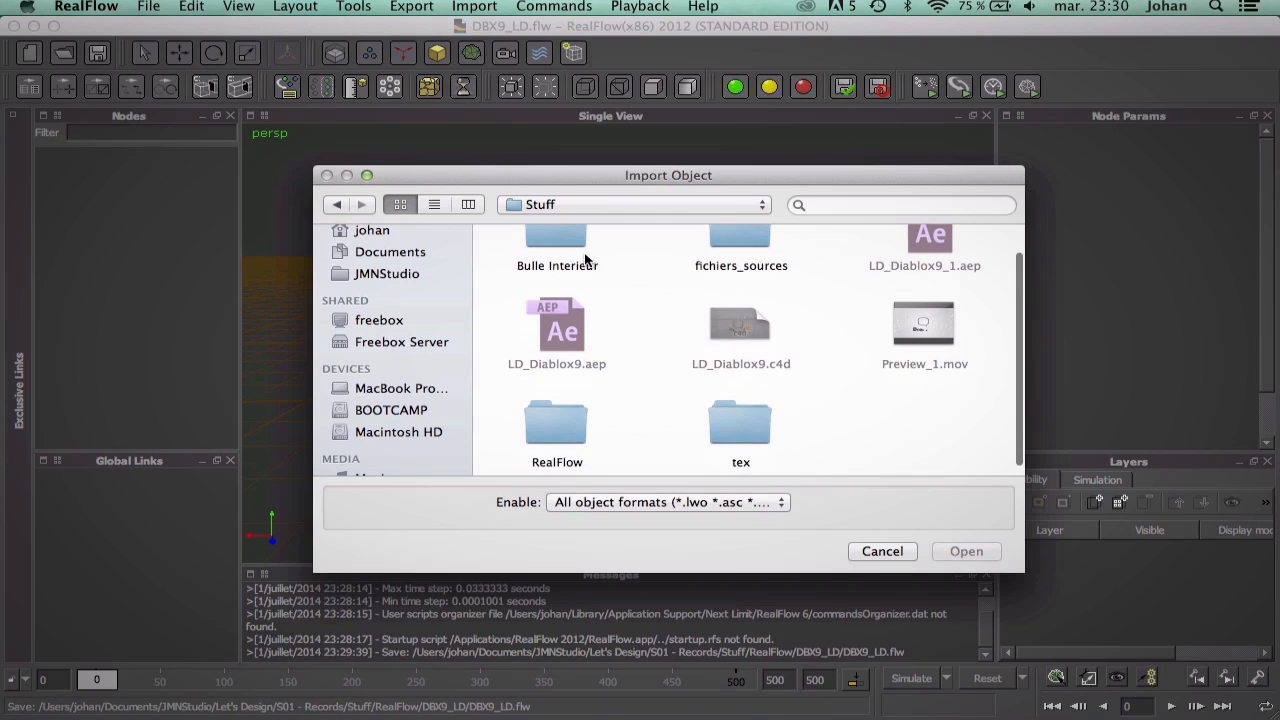
# Step: Import Bulle.sd from the Bulle Interieur folder into the scene
pyautogui.doubleClick(556, 250)
pyautogui.click(556, 258)
pyautogui.click(963, 551)
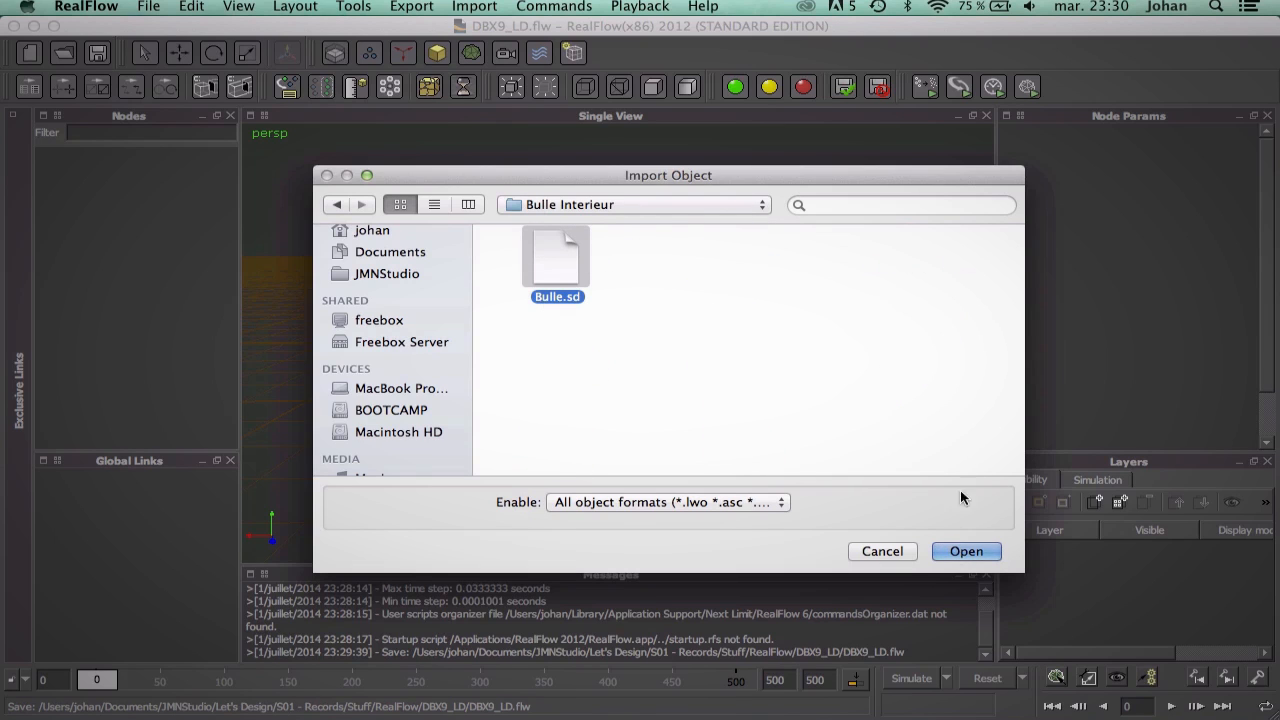
pyautogui.click(964, 549)
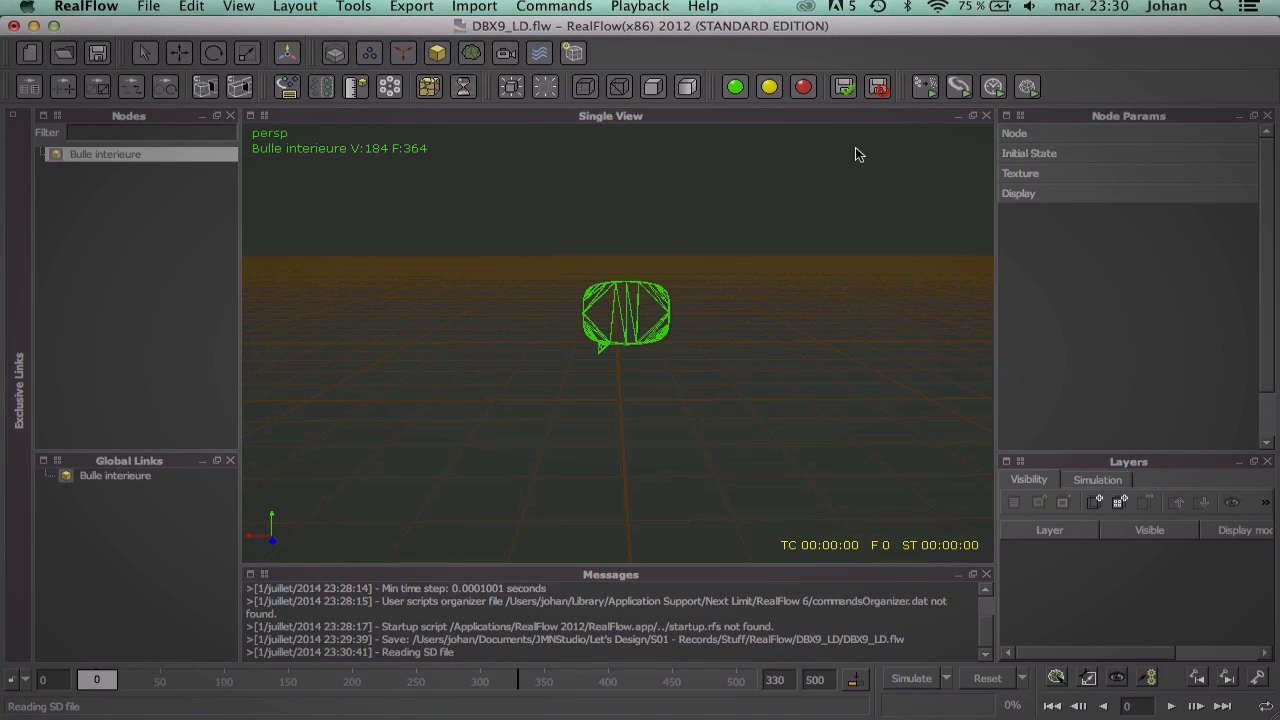
# Step: Examine the imported bubble mesh from the opposite side, both up close and from a distance
pyautogui.keyDown('alt'); pyautogui.moveTo(645, 357); pyautogui.dragTo(1083, 315); pyautogui.keyUp('alt')
pyautogui.scroll(-5, 861, 306)
pyautogui.scroll(7, 861, 306)
pyautogui.scroll(5, 860, 313)
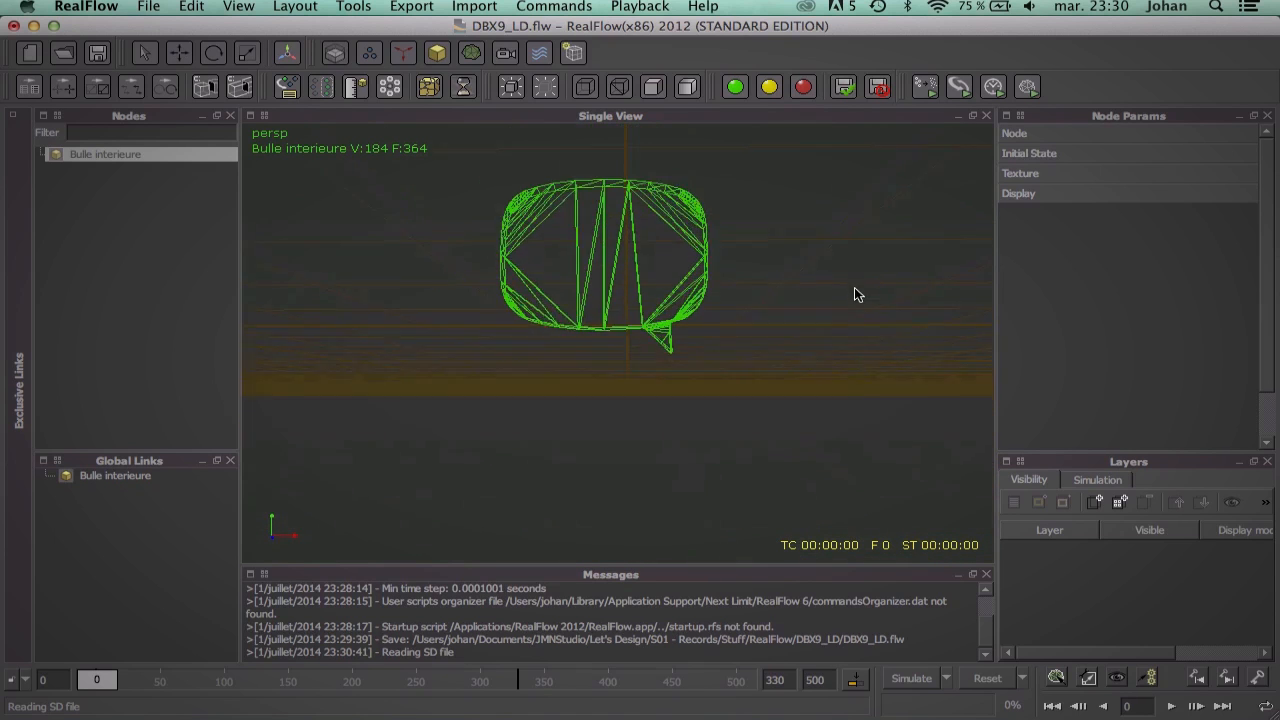
pyautogui.scroll(-10, 855, 325)
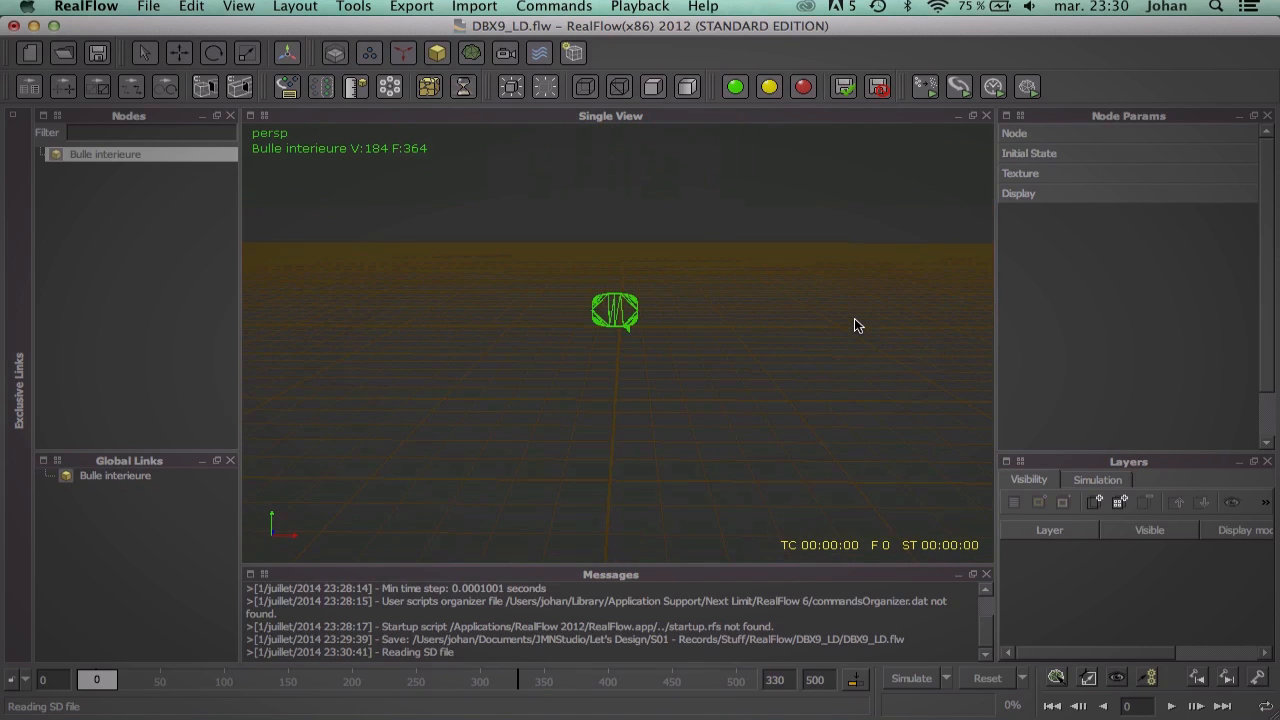
pyautogui.scroll(4, 855, 319)
pyautogui.moveTo(748, 322)
pyautogui.keyDown('alt'); pyautogui.mouseDown()
pyautogui.moveTo(763, 315)
pyautogui.moveTo(754, 320)
pyautogui.mouseUp(); pyautogui.keyUp('alt')
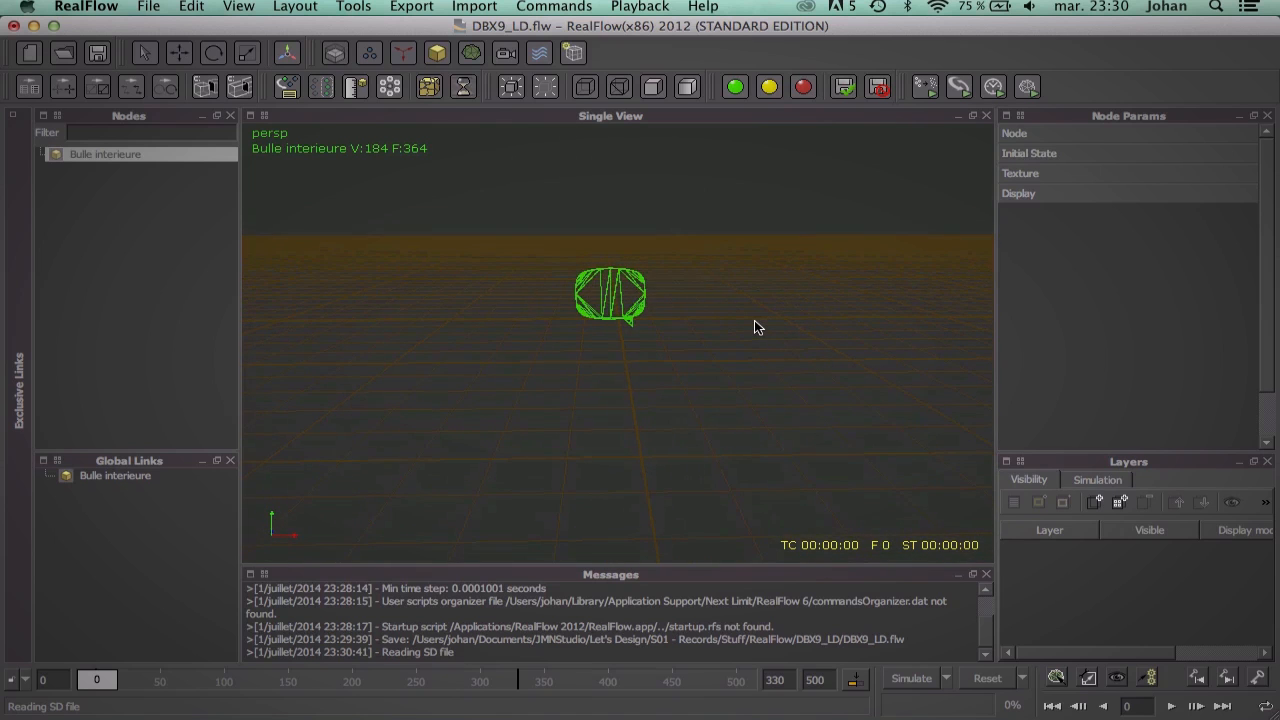
# Step: Add a k Volume daemon to the scene
pyautogui.click(400, 54)
pyautogui.click(88, 282)
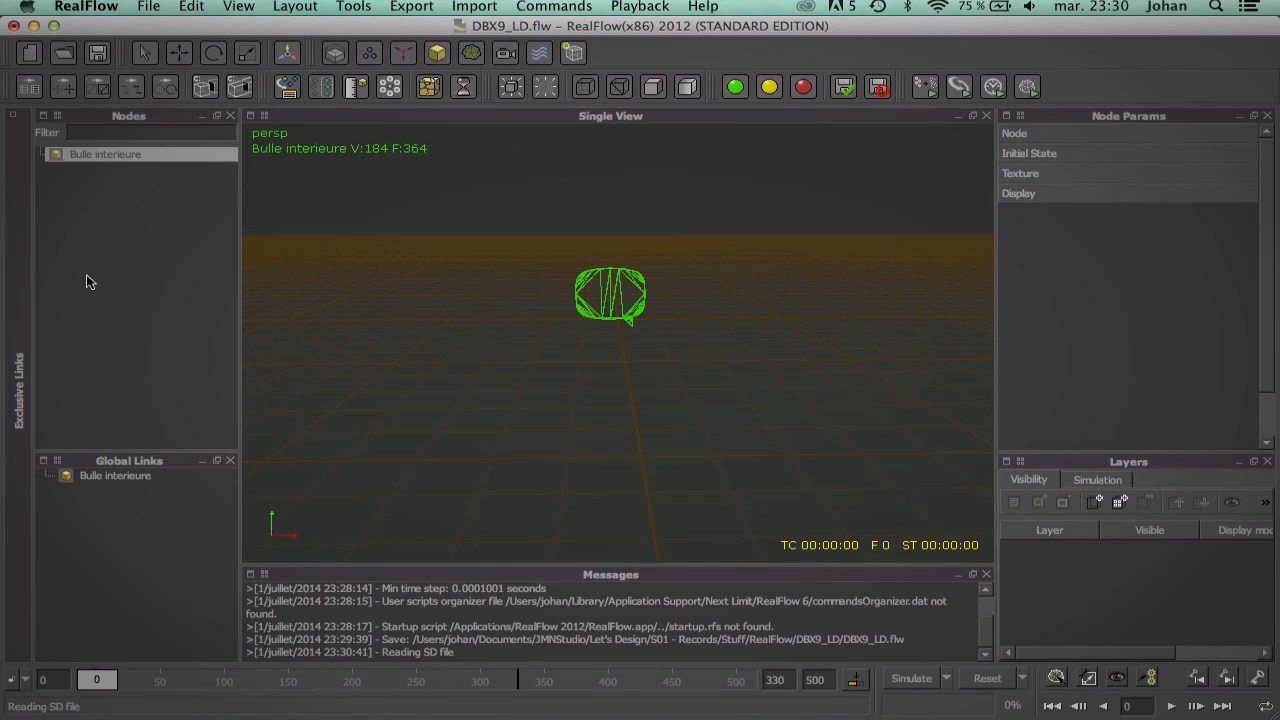
pyautogui.click(397, 55)
pyautogui.click(396, 62)
pyautogui.click(410, 55)
pyautogui.click(405, 52)
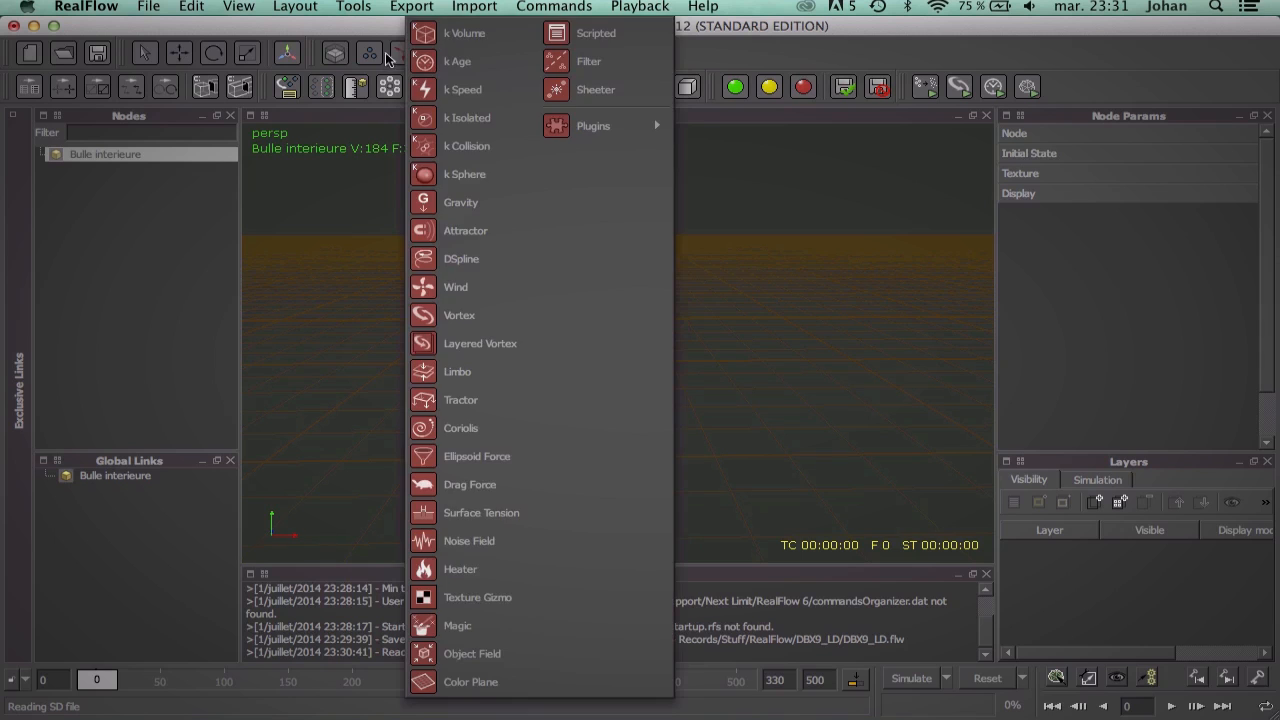
pyautogui.click(388, 58)
pyautogui.click(402, 58)
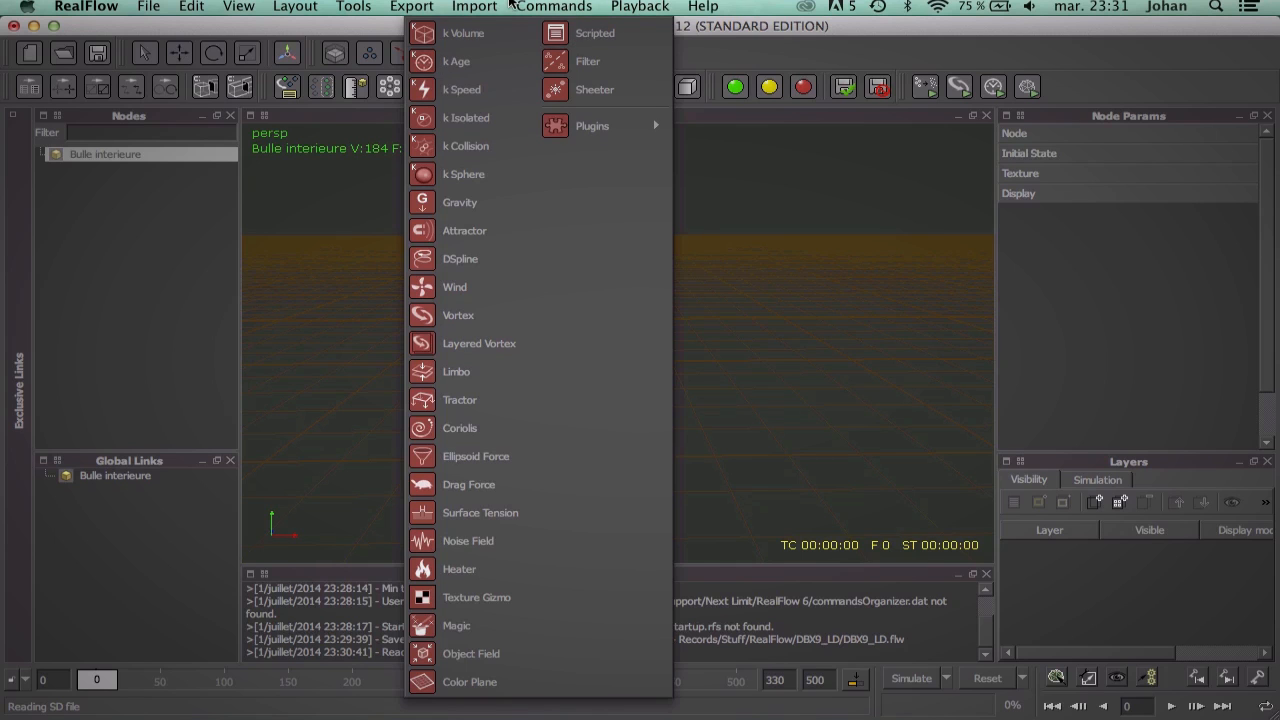
pyautogui.click(465, 34)
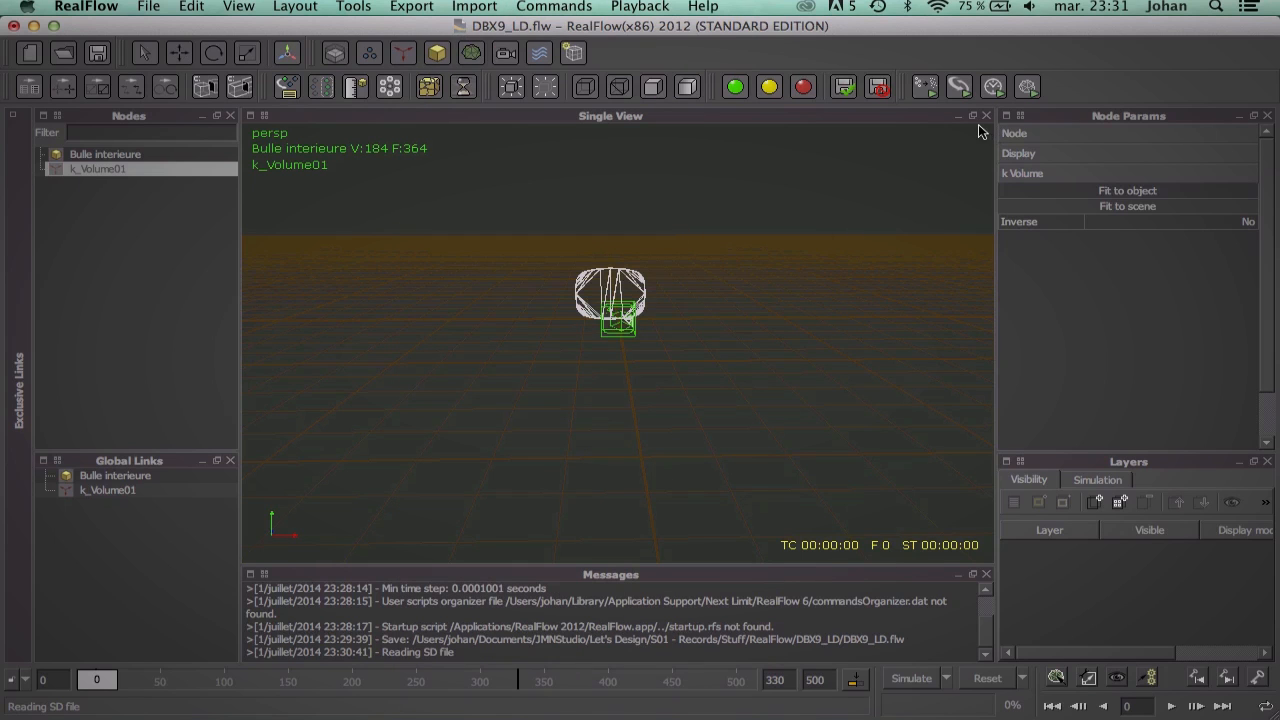
# Step: Scale the k Volume to about 10.16 along X and 6.4 along Y
pyautogui.scroll(-3, 805, 336)
pyautogui.scroll(5, 805, 336)
pyautogui.scroll(-4, 805, 336)
pyautogui.scroll(1, 805, 336)
pyautogui.click(237, 58)
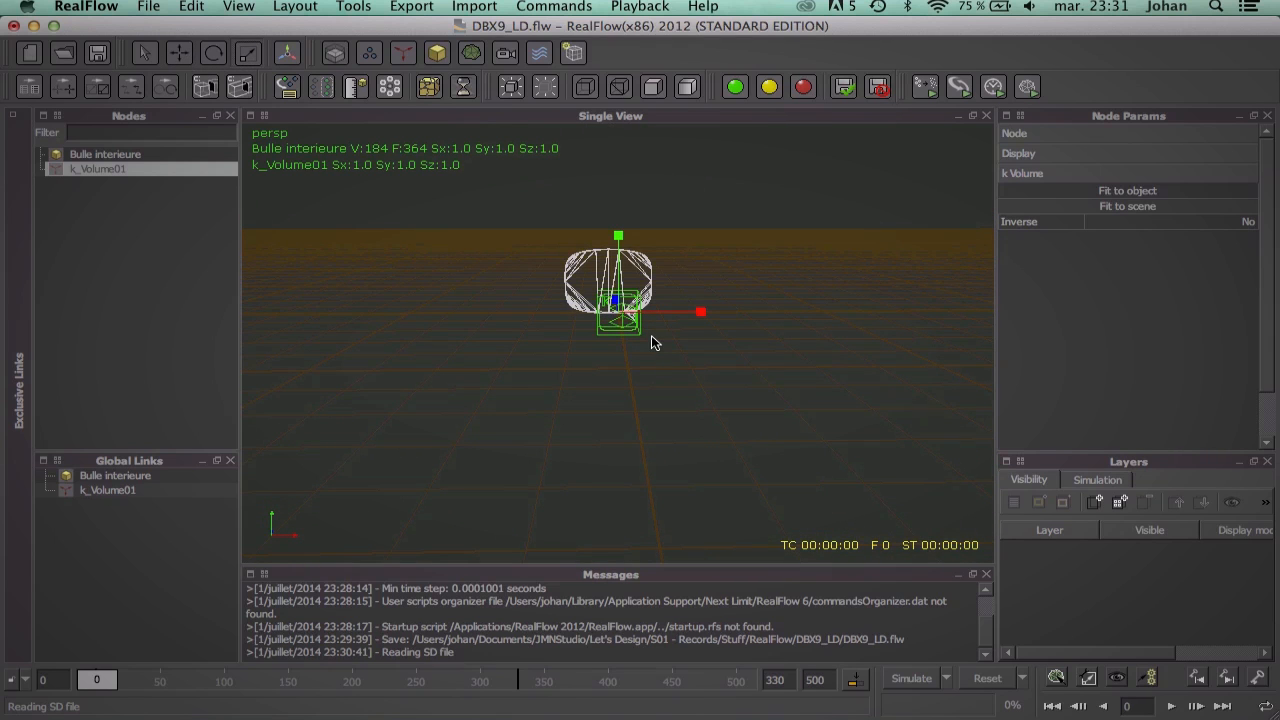
pyautogui.moveTo(700, 312); pyautogui.dragTo(1070, 332)
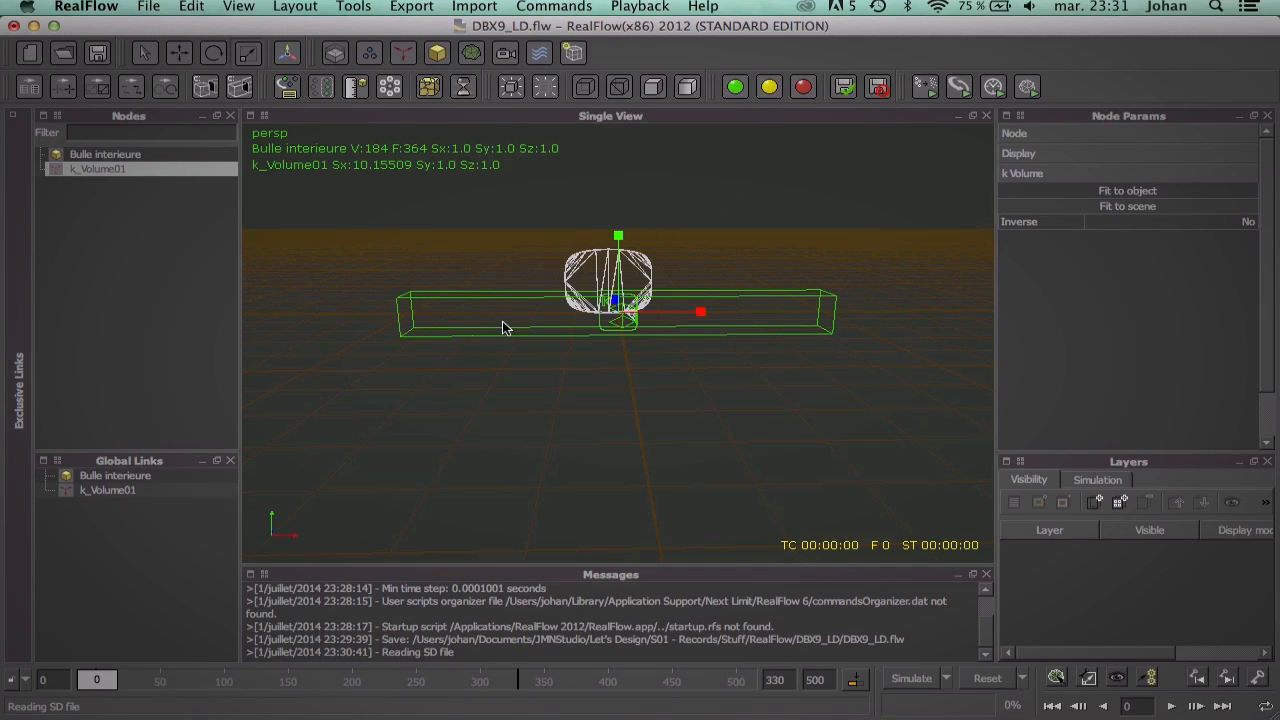
pyautogui.moveTo(618, 236); pyautogui.dragTo(624, 5)
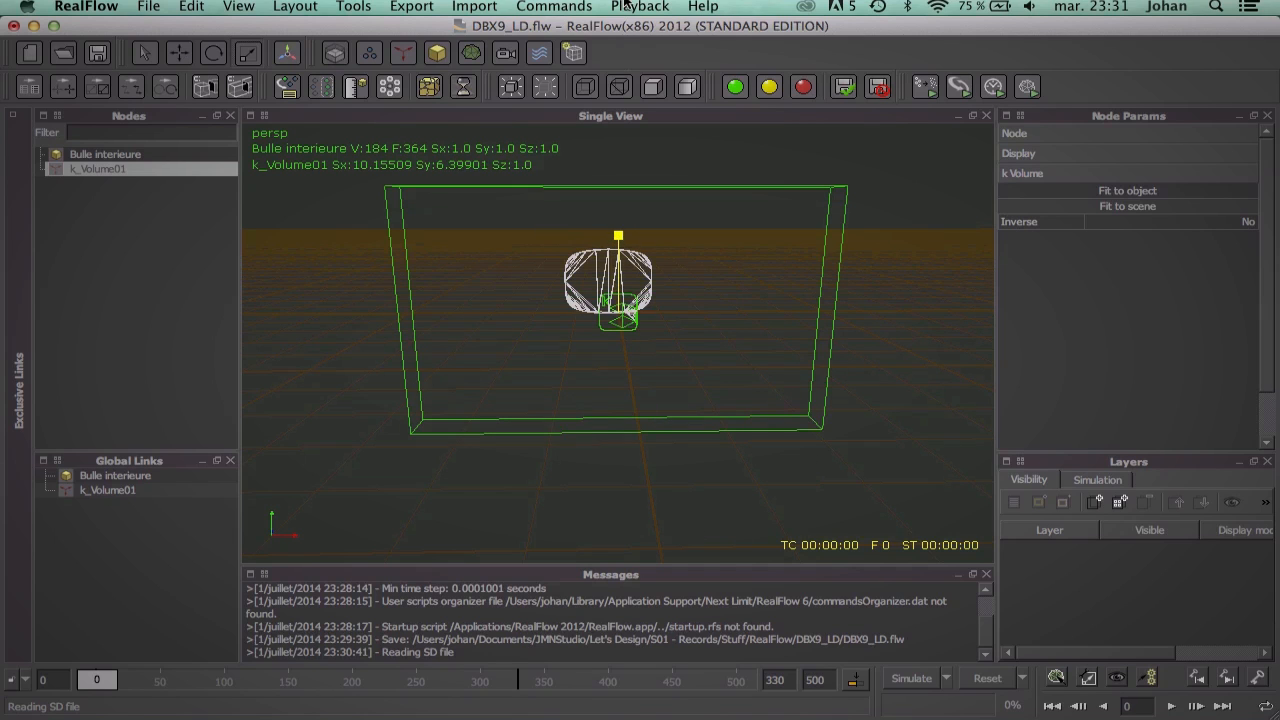
# Step: Rescale the k Volume to about 4.01 along X and adjust its Y scale to fit around the bubble
pyautogui.click(625, 248)
pyautogui.click(604, 326)
pyautogui.moveTo(618, 236); pyautogui.dragTo(612, 158)
pyautogui.keyDown('alt'); pyautogui.moveTo(642, 342); pyautogui.dragTo(427, 360); pyautogui.keyUp('alt')
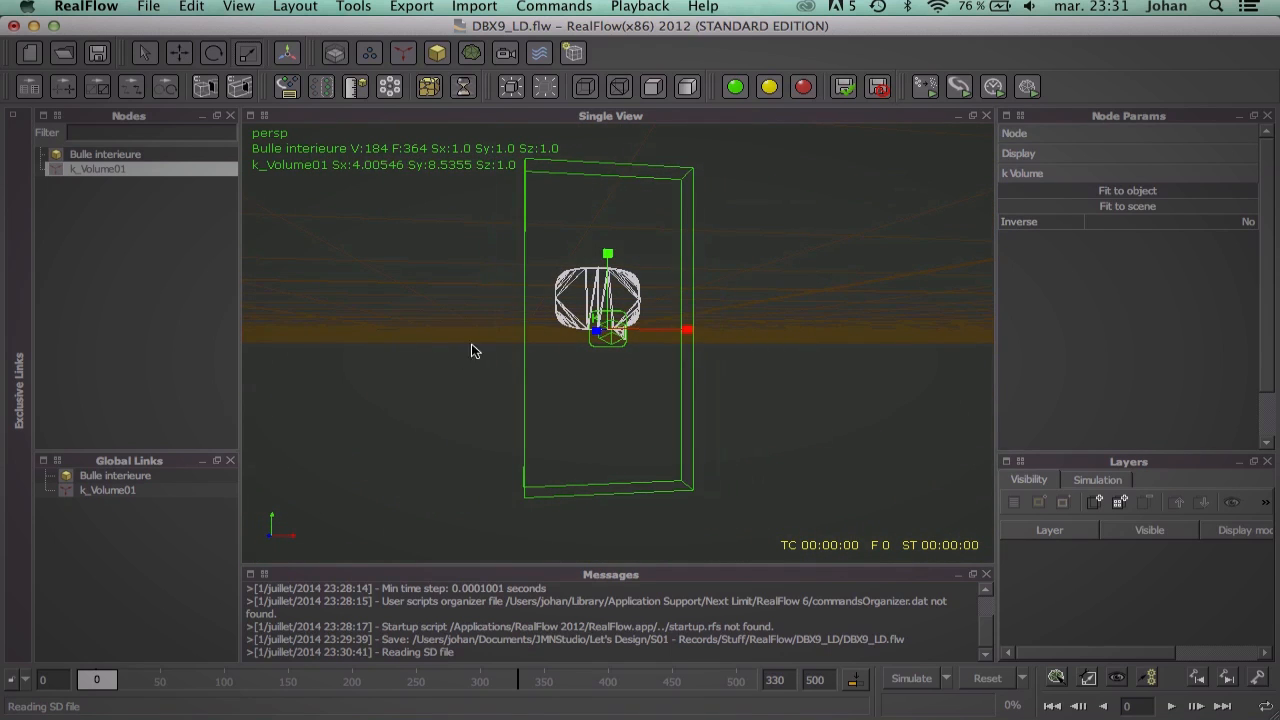
pyautogui.moveTo(610, 256); pyautogui.dragTo(628, 449)
# Step: Move the k Volume to about 0.51 on Y and 0.1 on Z so it surrounds the bubble
pyautogui.click(190, 55)
pyautogui.moveTo(607, 250); pyautogui.dragTo(607, 232)
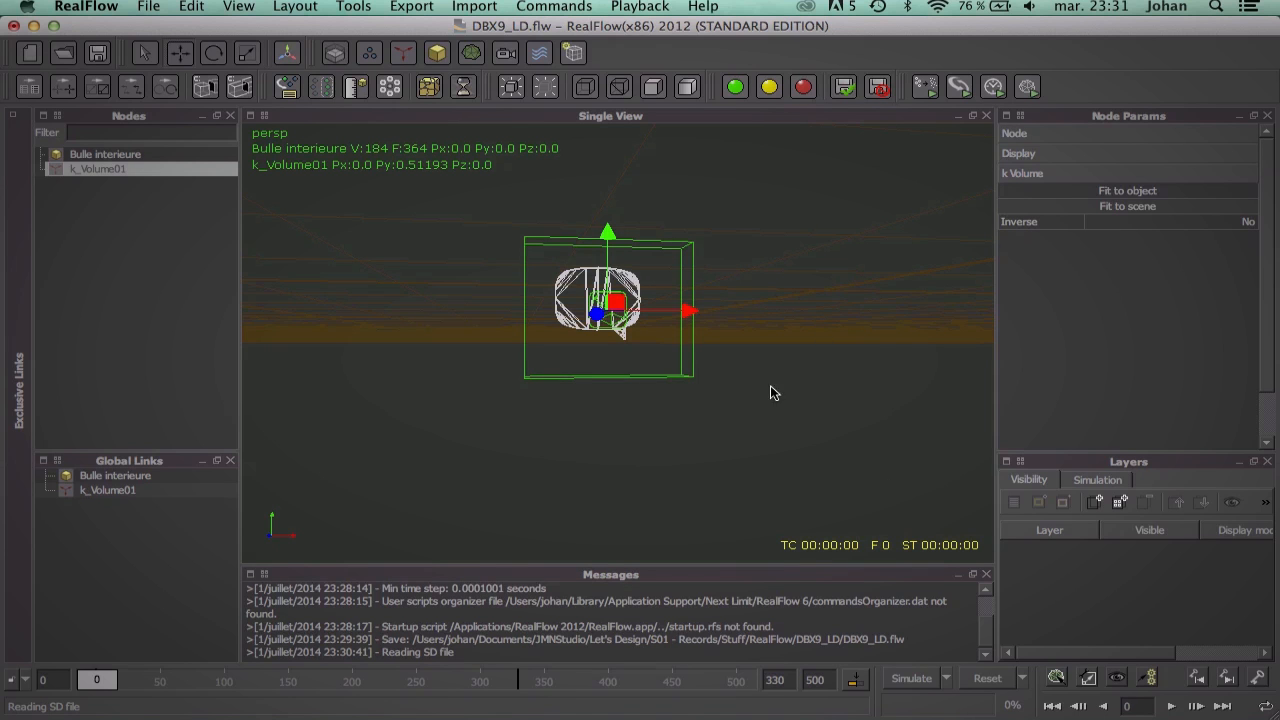
pyautogui.keyDown('alt'); pyautogui.moveTo(648, 341); pyautogui.dragTo(858, 366); pyautogui.keyUp('alt')
pyautogui.click(461, 300)
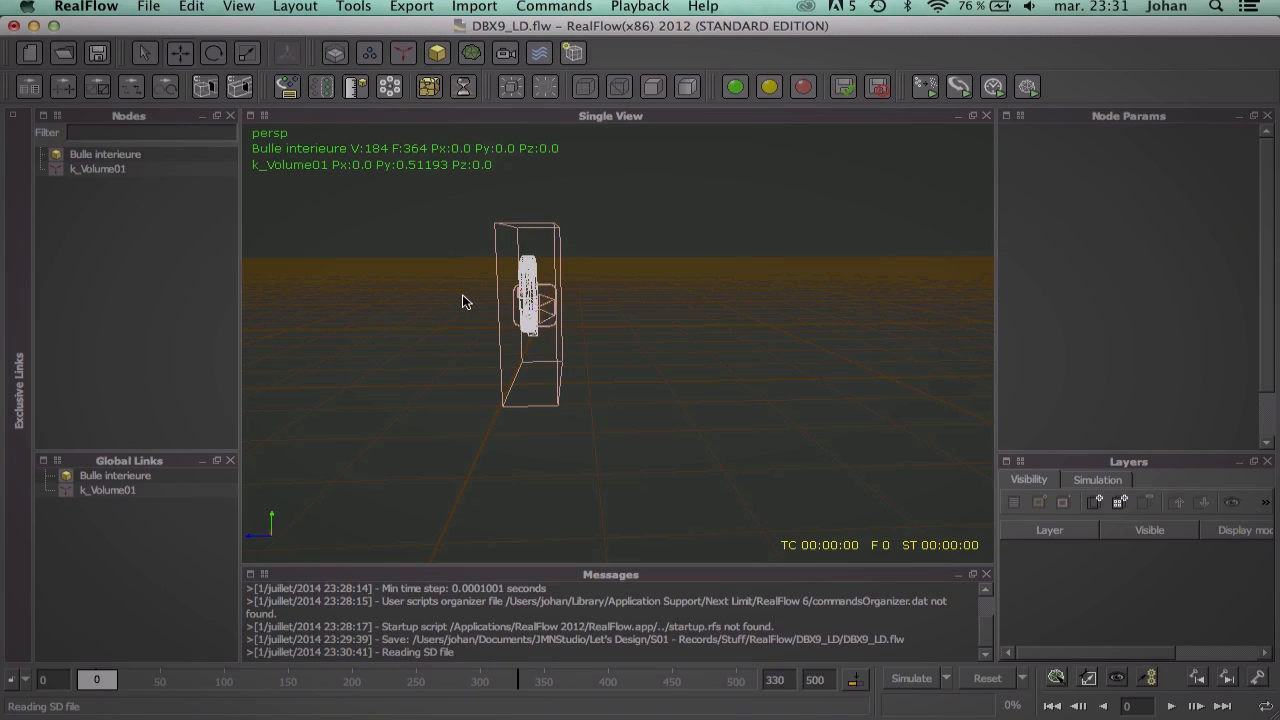
pyautogui.click(535, 313)
pyautogui.click(516, 381)
pyautogui.moveTo(479, 301); pyautogui.dragTo(470, 303)
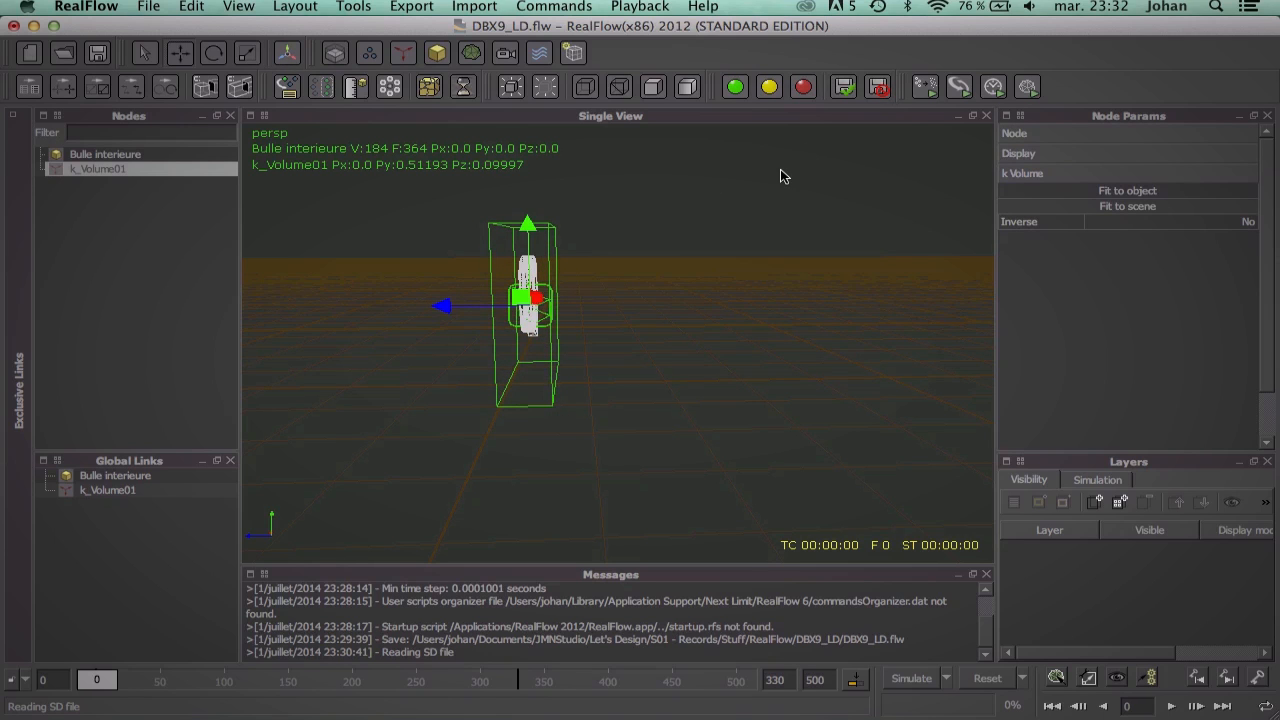
# Step: Check the k Volume's placement around the bubble in the side view and return to the perspective view
pyautogui.press('1')
pyautogui.press('2')
pyautogui.press('3')
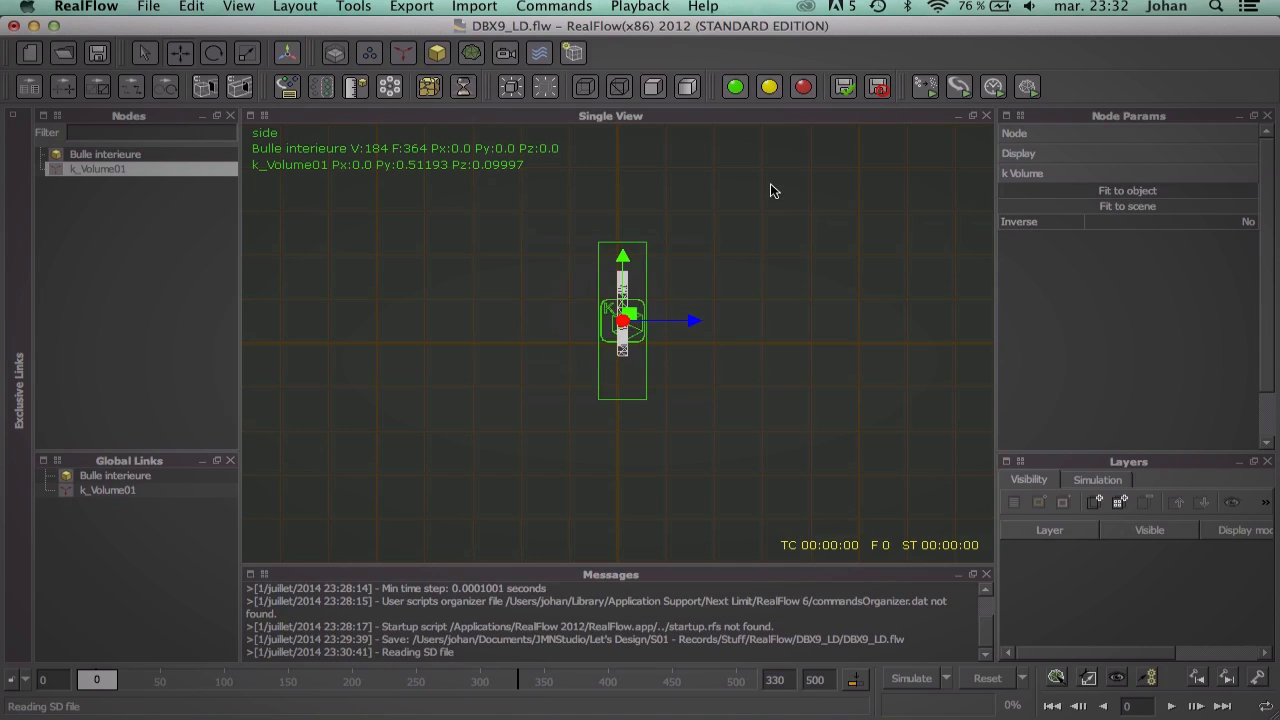
pyautogui.press('1')
pyautogui.press('4')
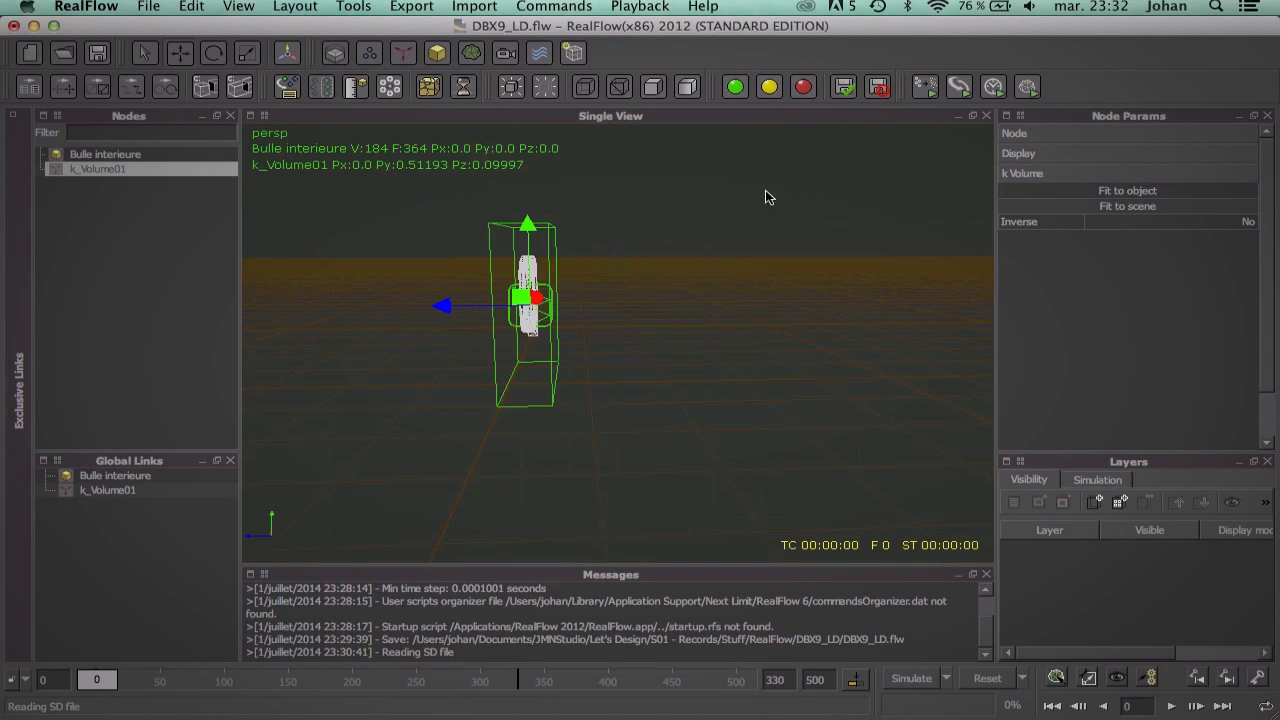
# Step: Add a Gravity daemon and move it out of the way to about -11.24 on X
pyautogui.keyDown('alt'); pyautogui.moveTo(711, 271); pyautogui.dragTo(490, 294); pyautogui.keyUp('alt')
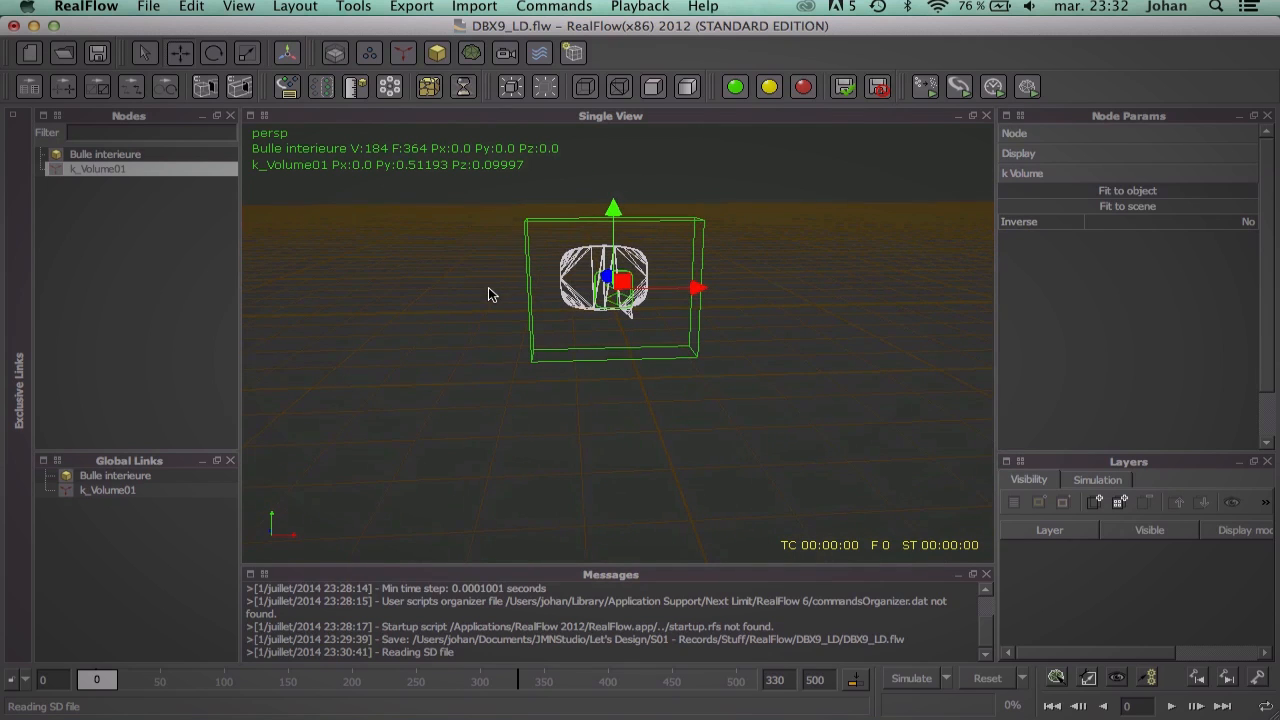
pyautogui.click(404, 52)
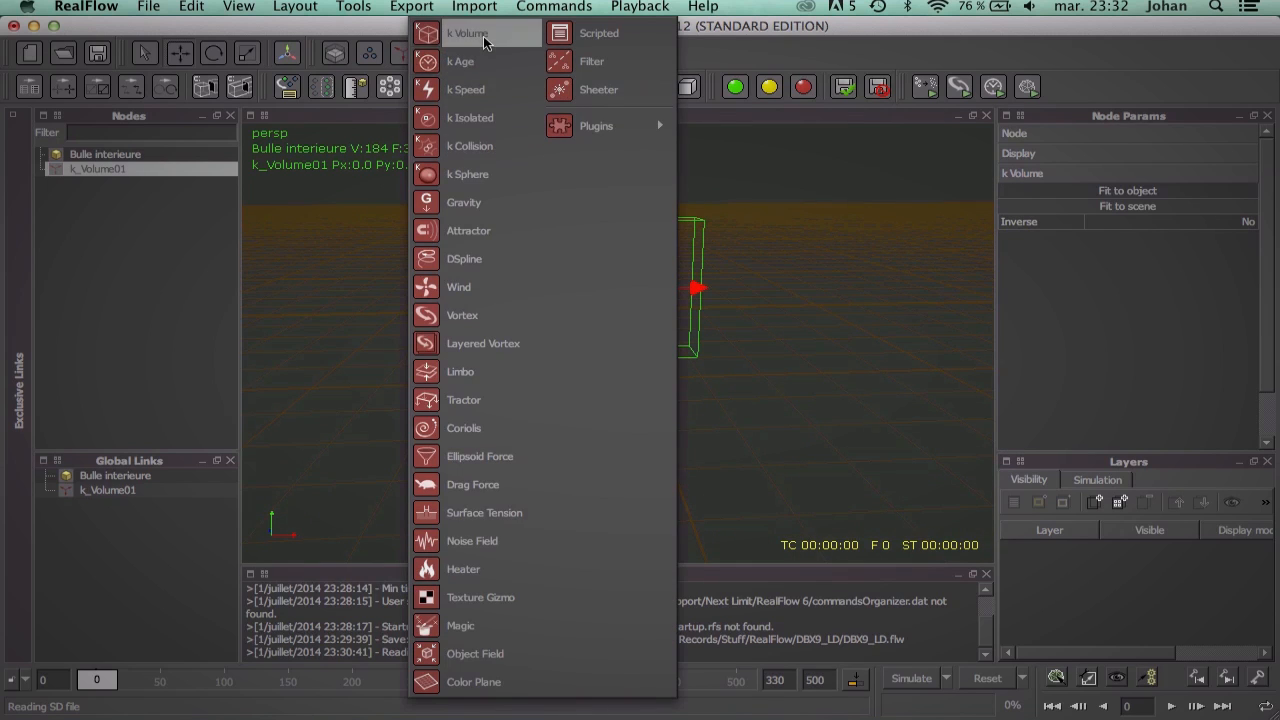
pyautogui.click(513, 205)
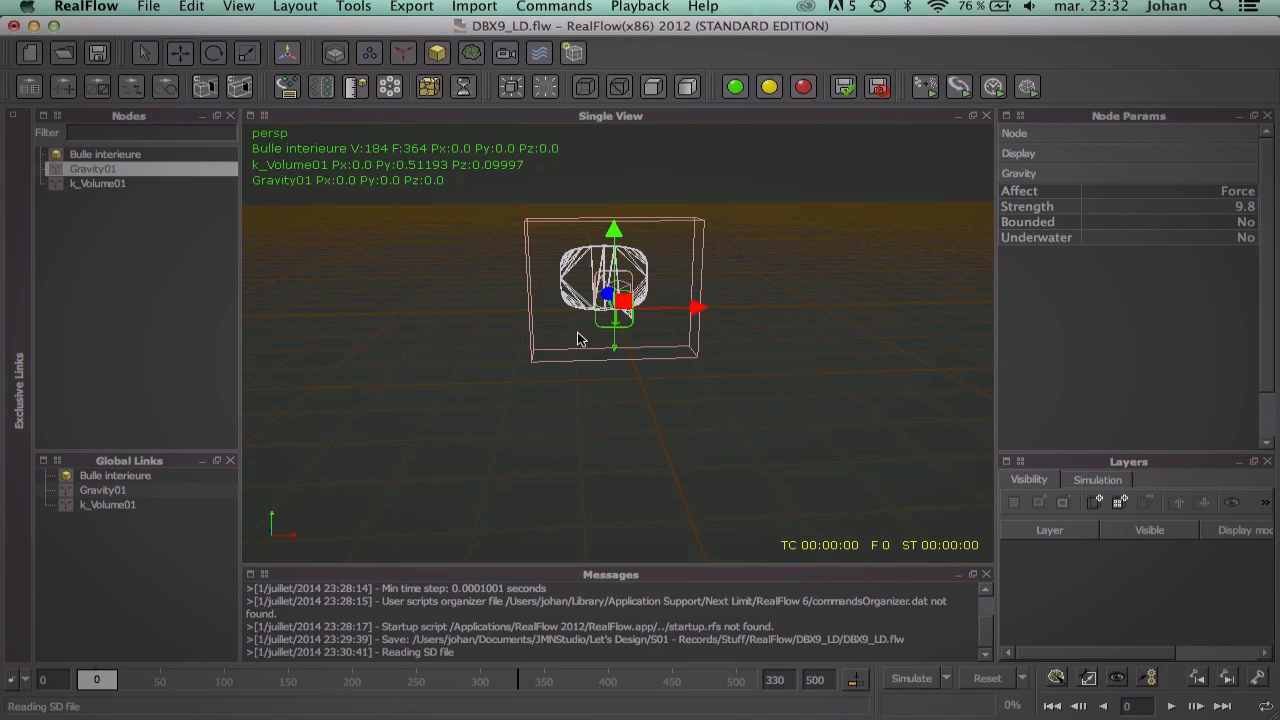
pyautogui.click(417, 53)
pyautogui.click(417, 53)
pyautogui.moveTo(700, 309); pyautogui.dragTo(213, 291)
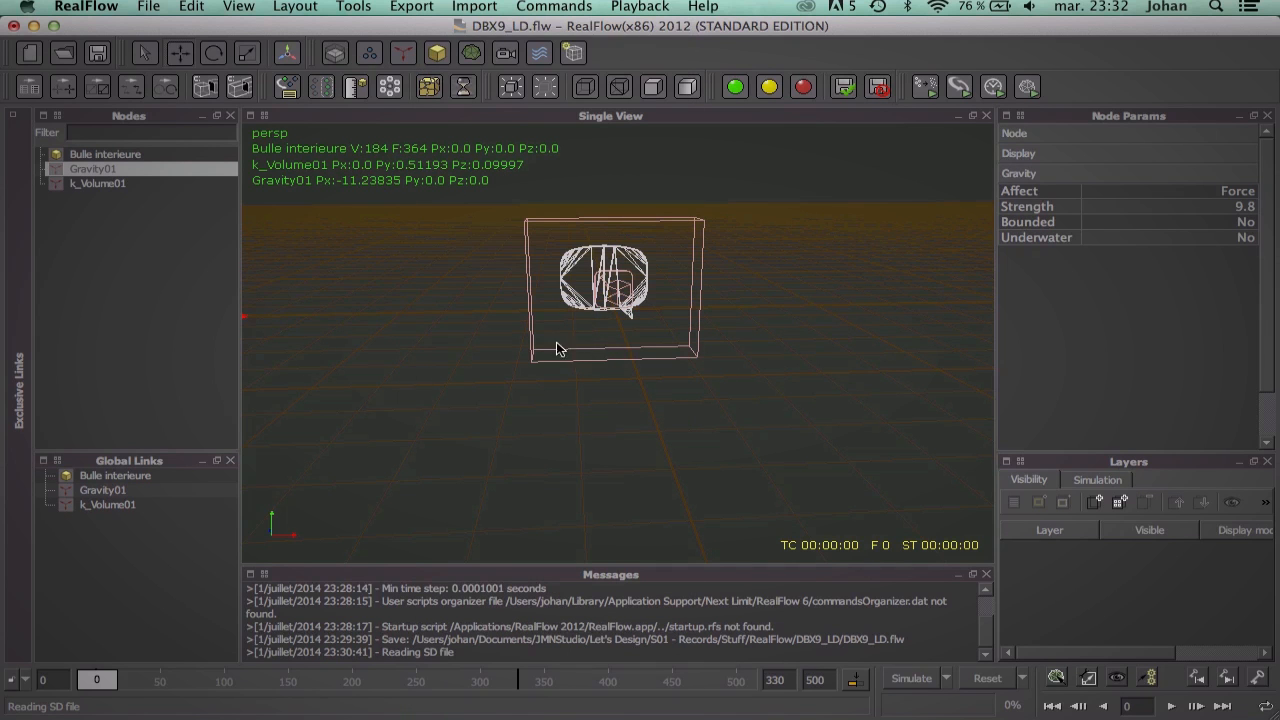
# Step: Play the timeline briefly, stop playback and return to frame 0
pyautogui.moveTo(578, 354)
pyautogui.keyDown('alt'); pyautogui.mouseDown()
pyautogui.moveTo(340, 303)
pyautogui.moveTo(689, 363)
pyautogui.moveTo(309, 303)
pyautogui.moveTo(612, 395)
pyautogui.moveTo(723, 326)
pyautogui.moveTo(903, 349)
pyautogui.moveTo(582, 328)
pyautogui.moveTo(817, 409)
pyautogui.moveTo(620, 200)
pyautogui.moveTo(651, 286)
pyautogui.moveTo(578, 334)
pyautogui.mouseUp(); pyautogui.keyUp('alt')
pyautogui.scroll(-5, 577, 329)
pyautogui.scroll(8, 577, 329)
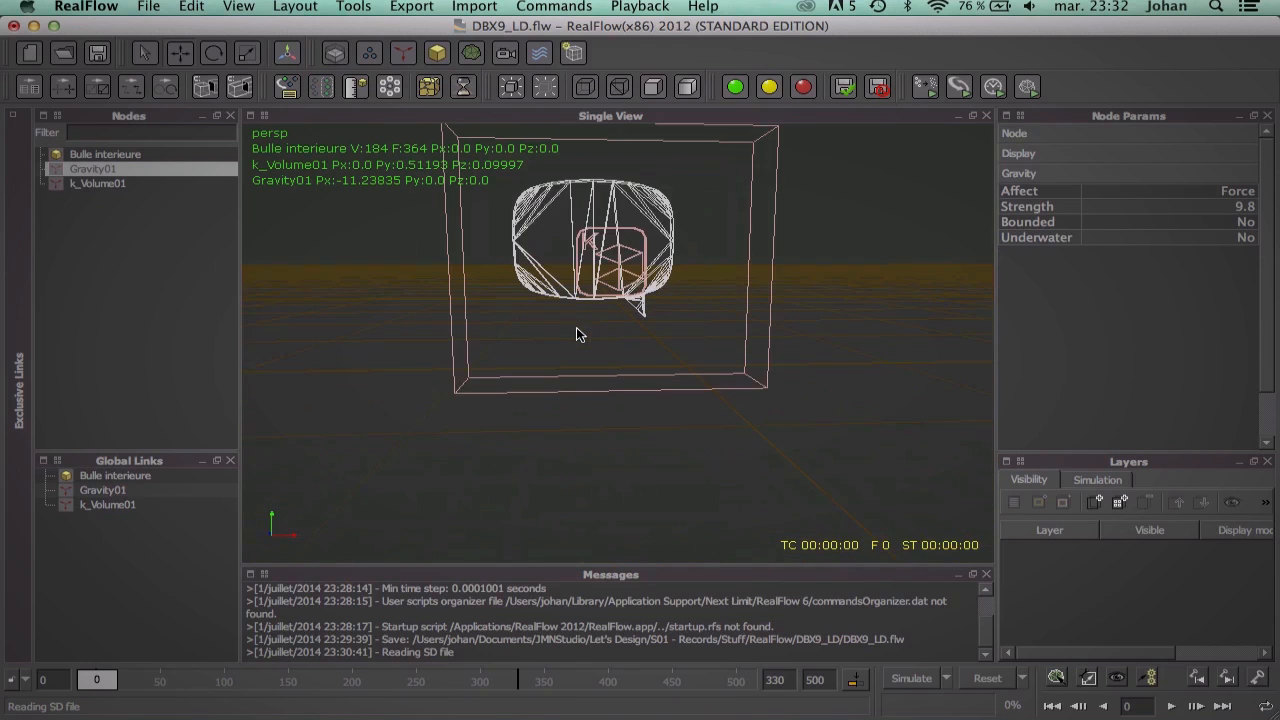
pyautogui.press('space')
pyautogui.click(613, 263)
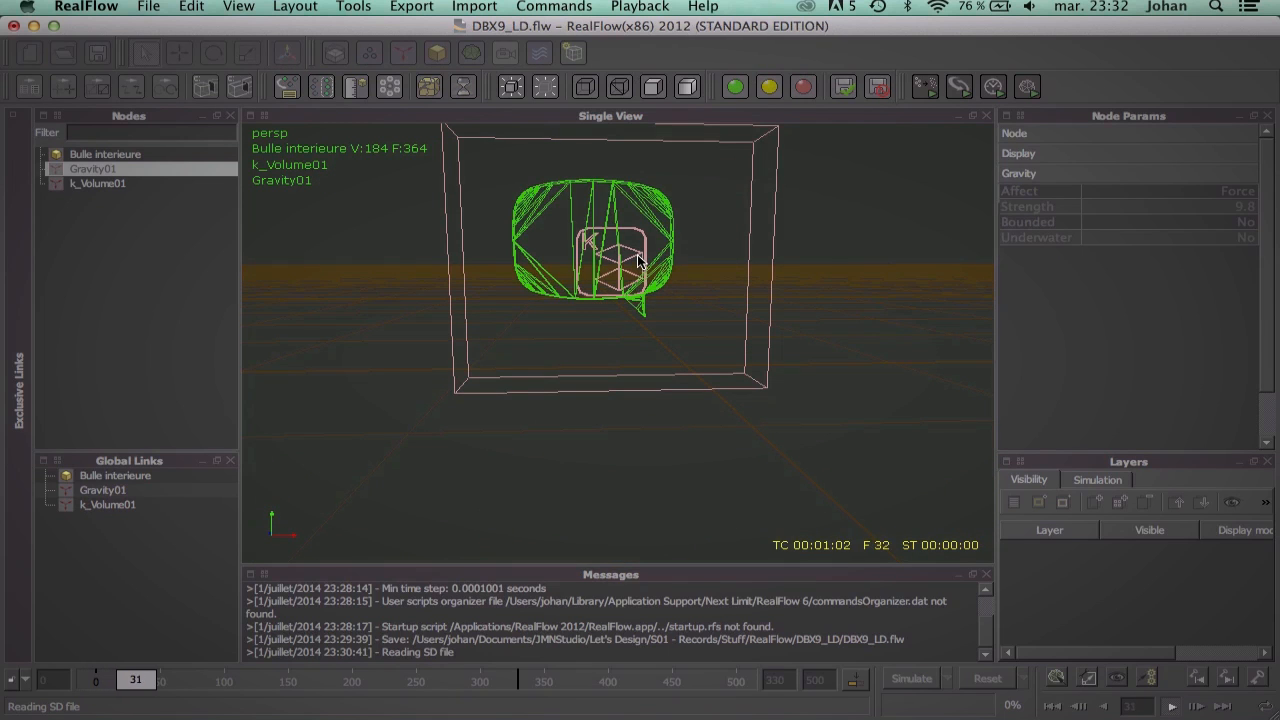
pyautogui.moveTo(139, 681); pyautogui.dragTo(96, 681)
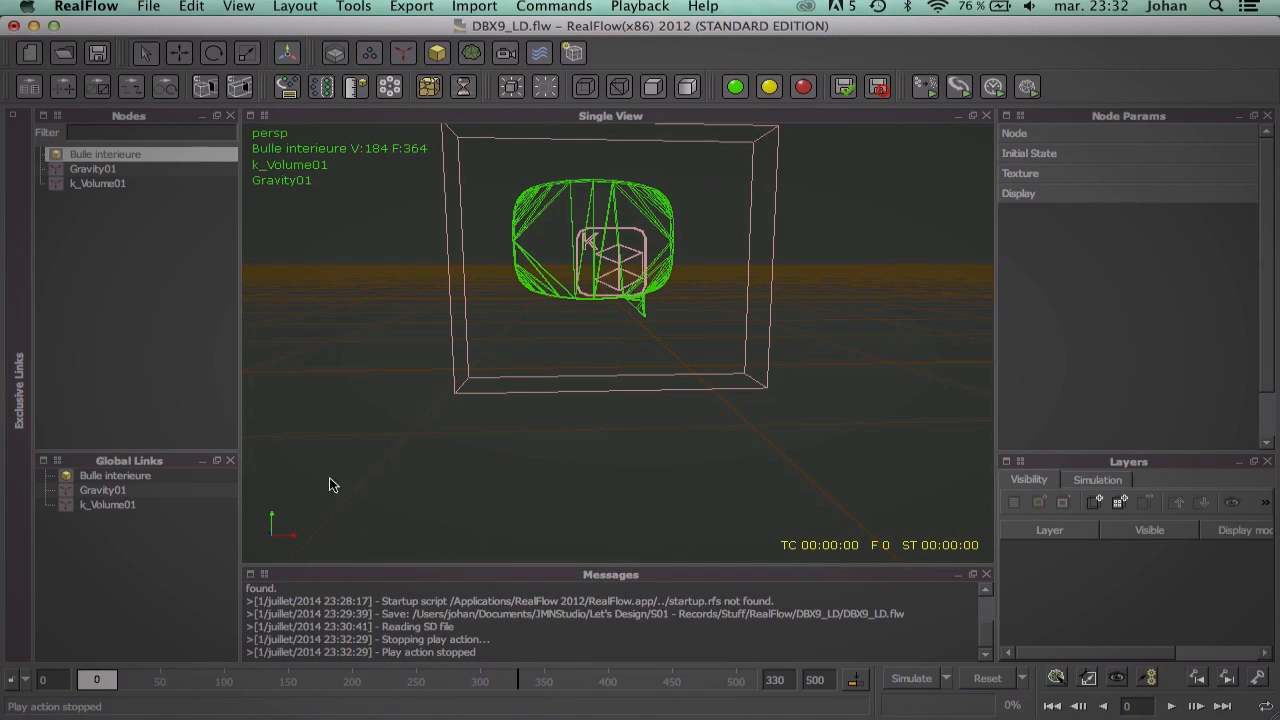
# Step: Add a Circle emitter to the scene
pyautogui.keyDown('alt'); pyautogui.moveTo(531, 406); pyautogui.dragTo(504, 374); pyautogui.keyUp('alt')
pyautogui.scroll(5, 504, 374)
pyautogui.scroll(-3, 504, 374)
pyautogui.scroll(-3, 504, 372)
pyautogui.moveTo(574, 316)
pyautogui.keyDown('alt'); pyautogui.mouseDown()
pyautogui.moveTo(588, 349)
pyautogui.moveTo(612, 326)
pyautogui.moveTo(711, 326)
pyautogui.moveTo(700, 349)
pyautogui.moveTo(588, 329)
pyautogui.mouseUp(); pyautogui.keyUp('alt')
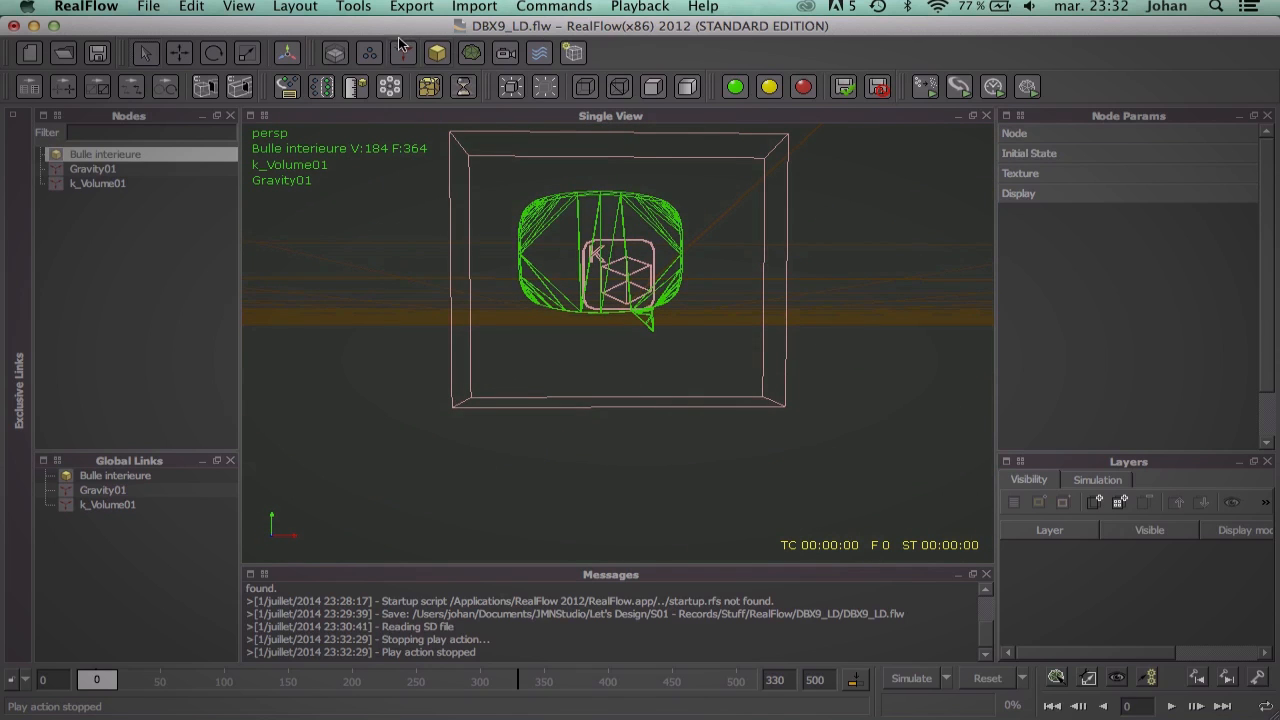
pyautogui.click(369, 52)
pyautogui.click(386, 60)
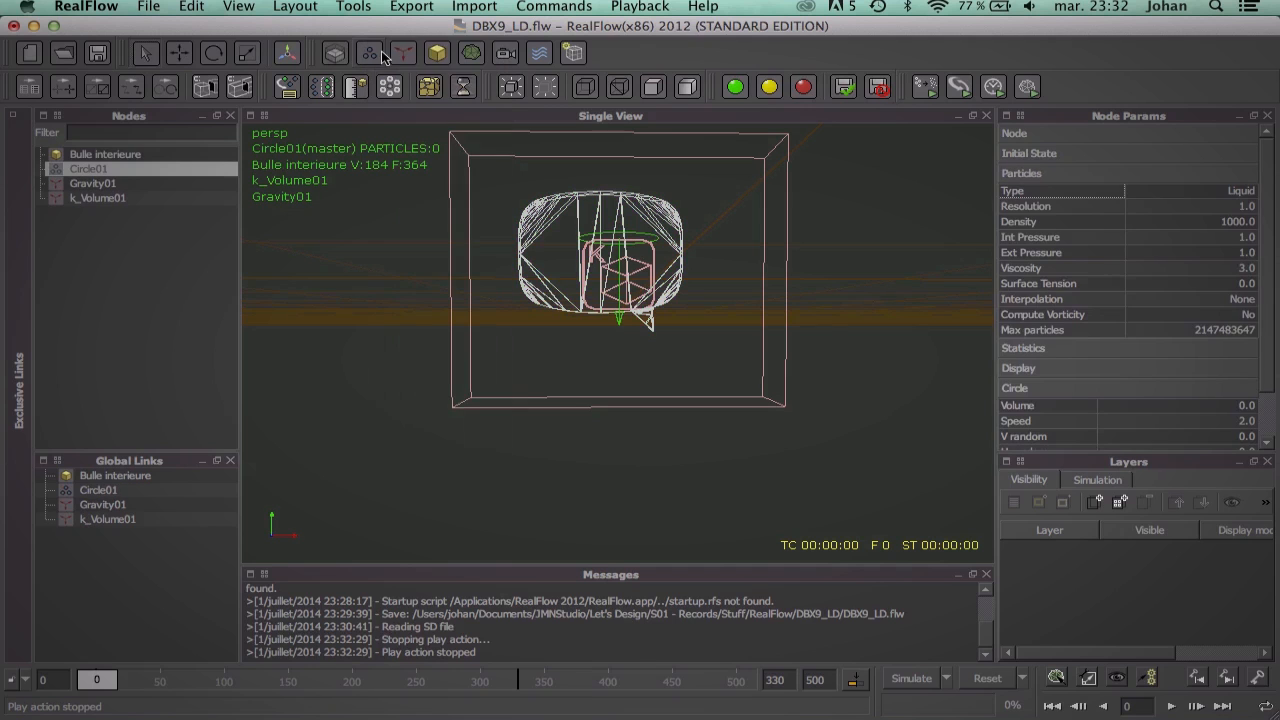
# Step: Scale the circle emitter in the top view to about 0.26 along X and 0.23 along Z
pyautogui.press('1')
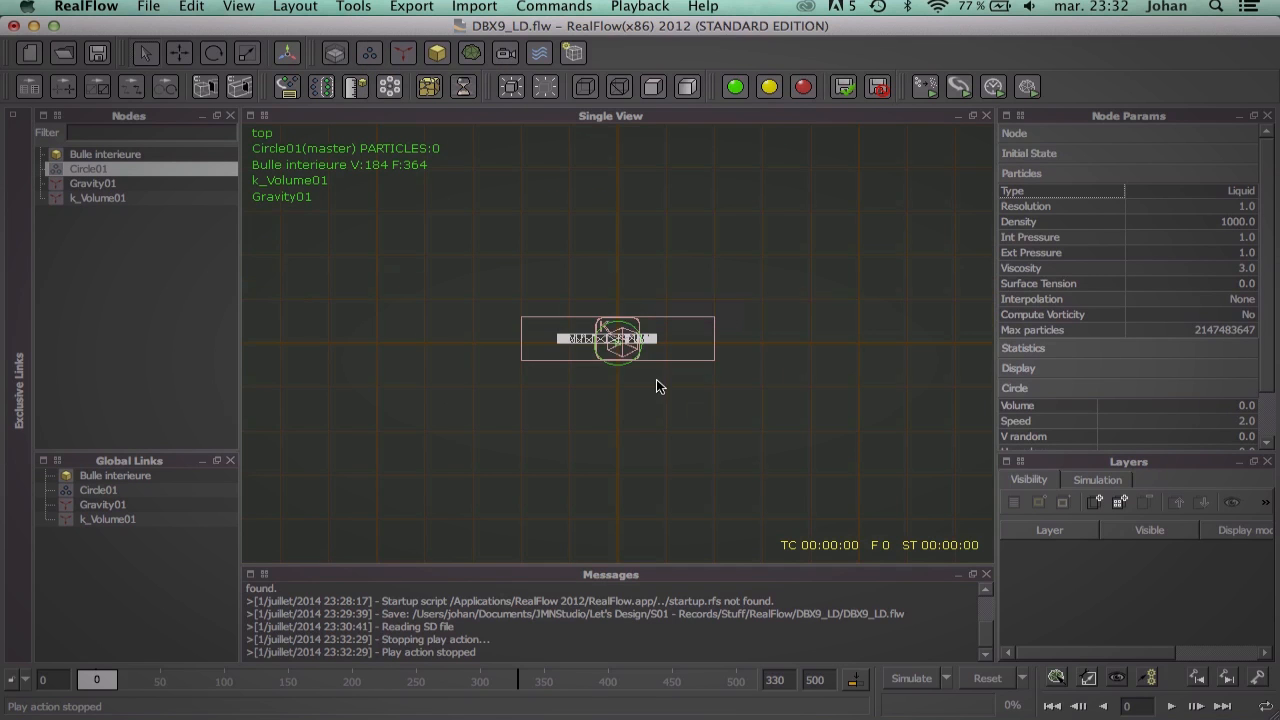
pyautogui.scroll(-5, 574, 334)
pyautogui.scroll(10, 574, 334)
pyautogui.scroll(-1, 574, 334)
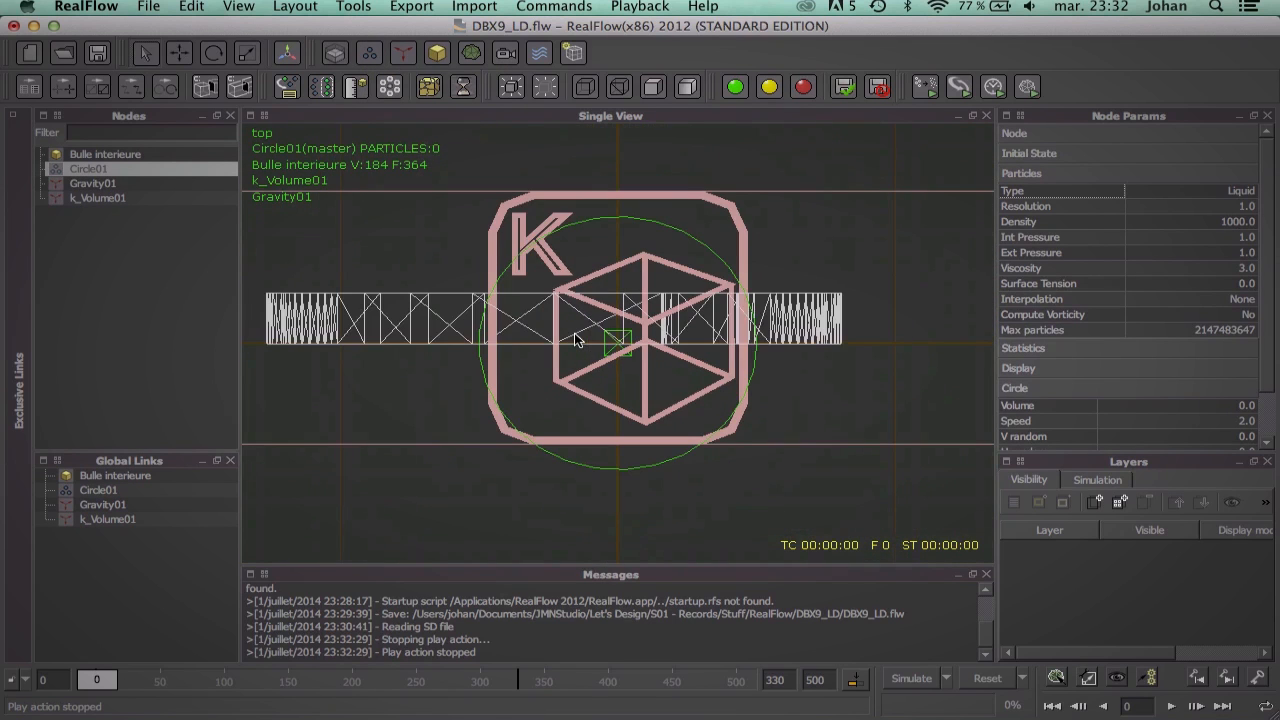
pyautogui.click(250, 55)
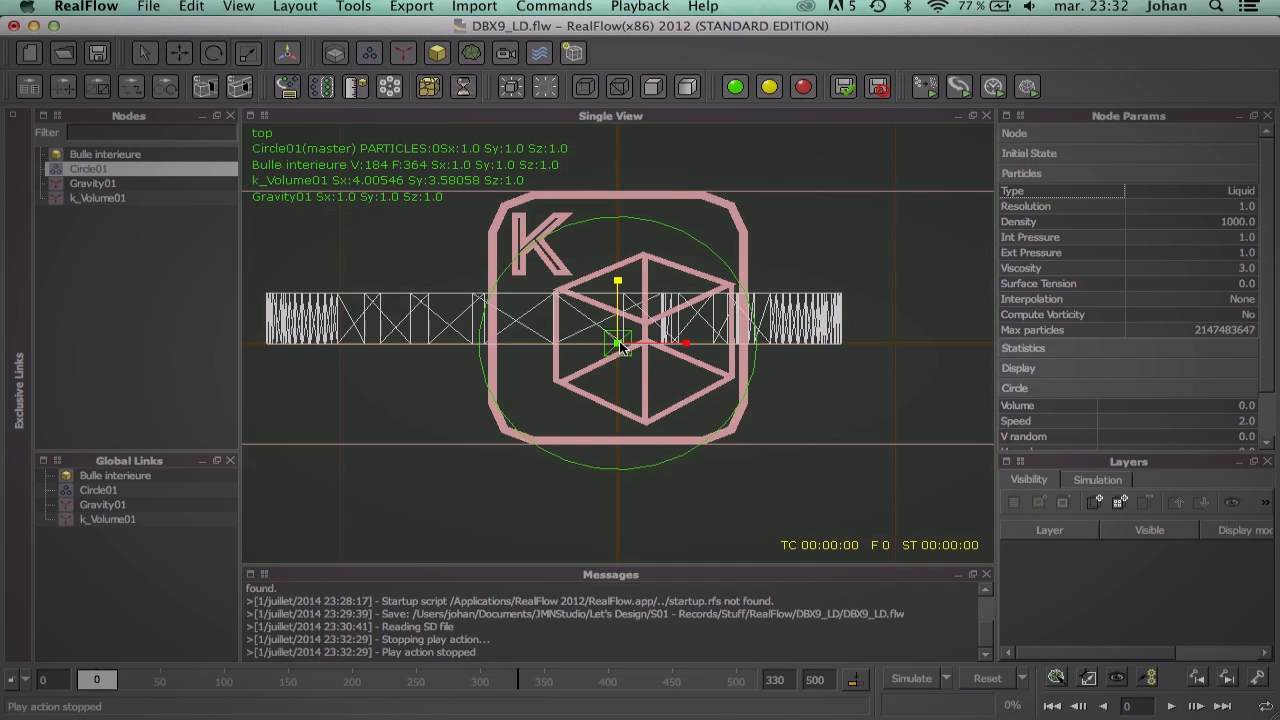
pyautogui.moveTo(618, 346); pyautogui.dragTo(479, 339)
pyautogui.moveTo(618, 281); pyautogui.dragTo(640, 468)
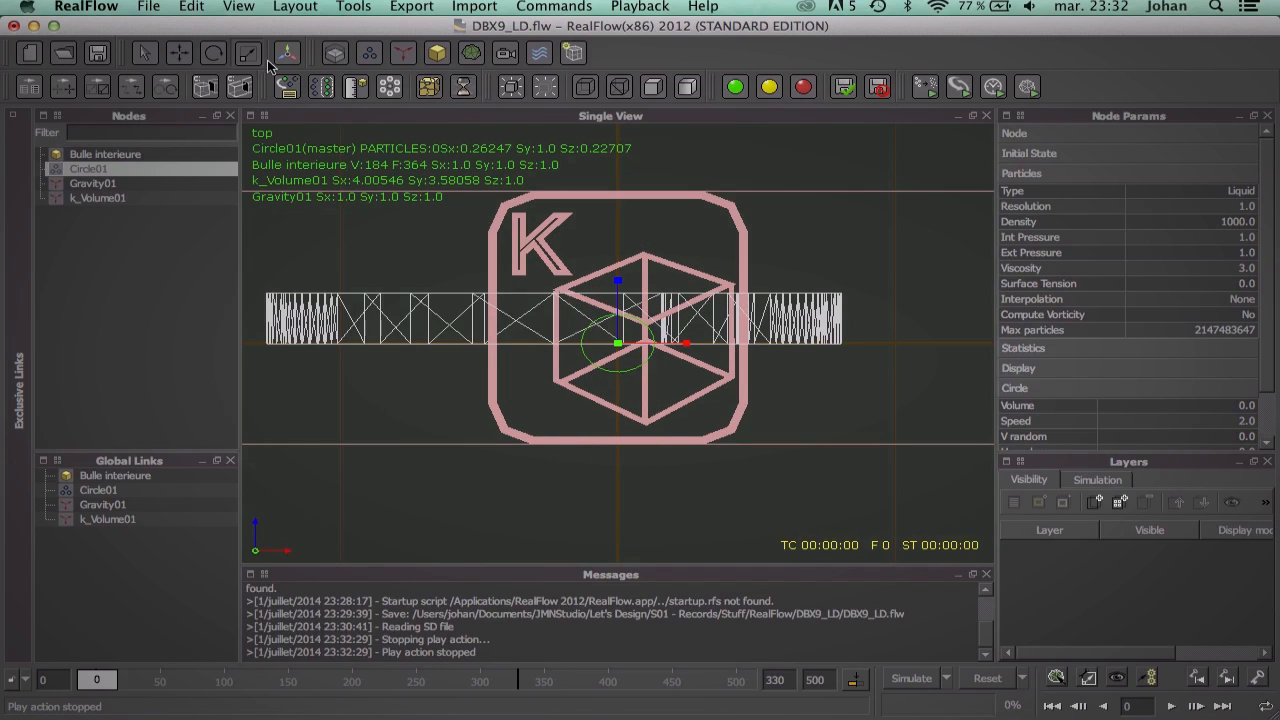
# Step: Center the circle emitter on the bubble's thickness at about 0.09 on Z and shrink it to about 0.19 along X and 0.18 along Z
pyautogui.click(175, 55)
pyautogui.moveTo(630, 292); pyautogui.dragTo(625, 258)
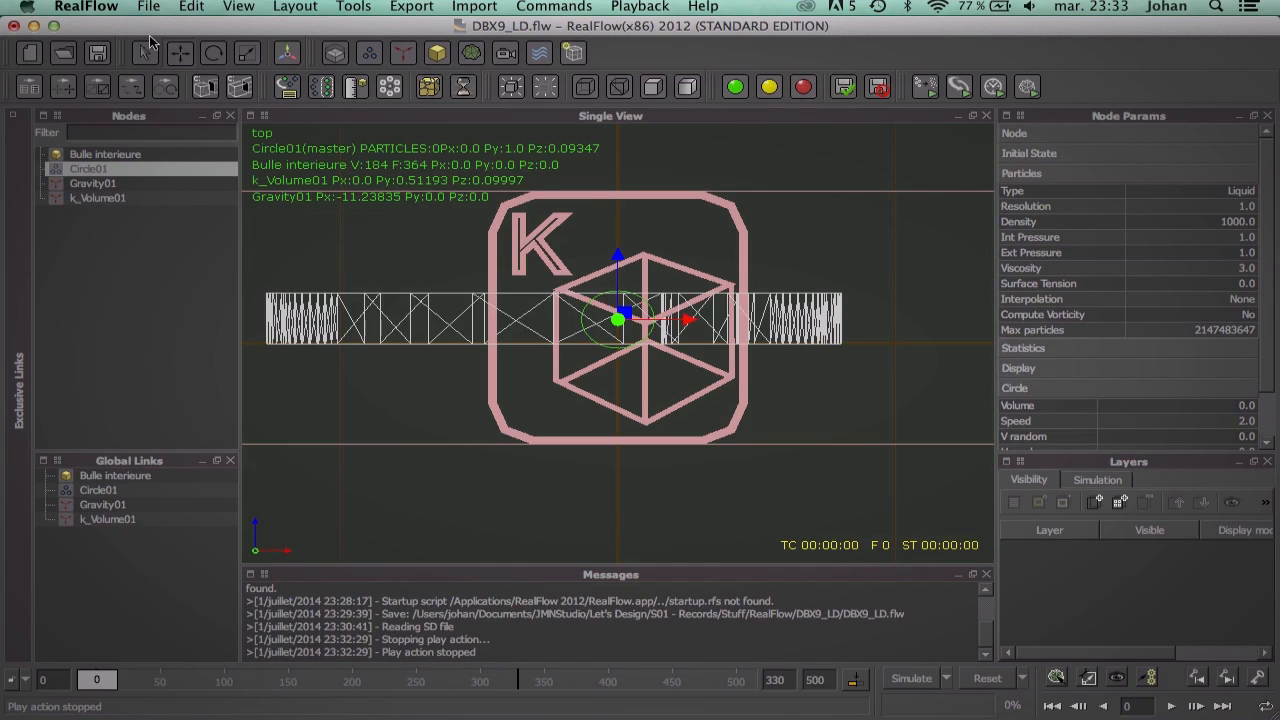
pyautogui.click(248, 53)
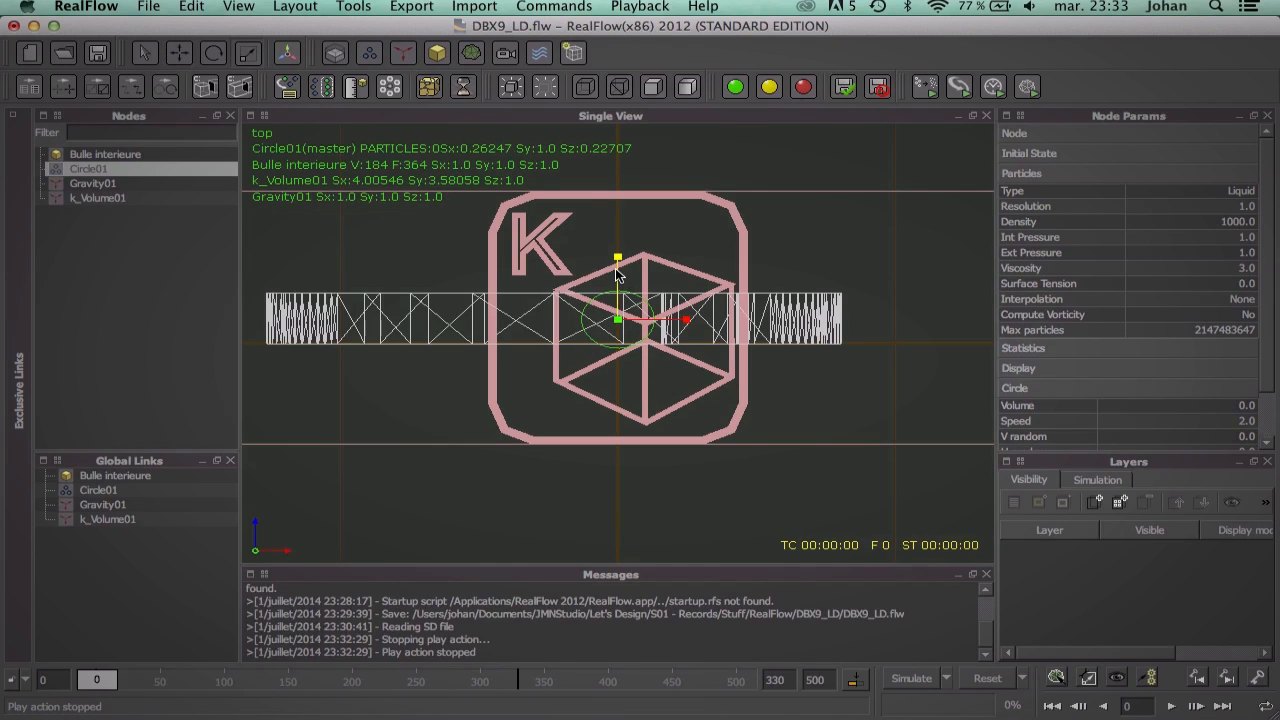
pyautogui.moveTo(620, 266); pyautogui.dragTo(628, 286)
pyautogui.moveTo(687, 326); pyautogui.dragTo(672, 330)
# Step: Move the circle emitter in the front view to about 0.31 on X and 0.13 on Y, just above the bubble's tail
pyautogui.press('2')
pyautogui.scroll(-3, 691, 289)
pyautogui.scroll(5, 690, 295)
pyautogui.scroll(-3, 690, 295)
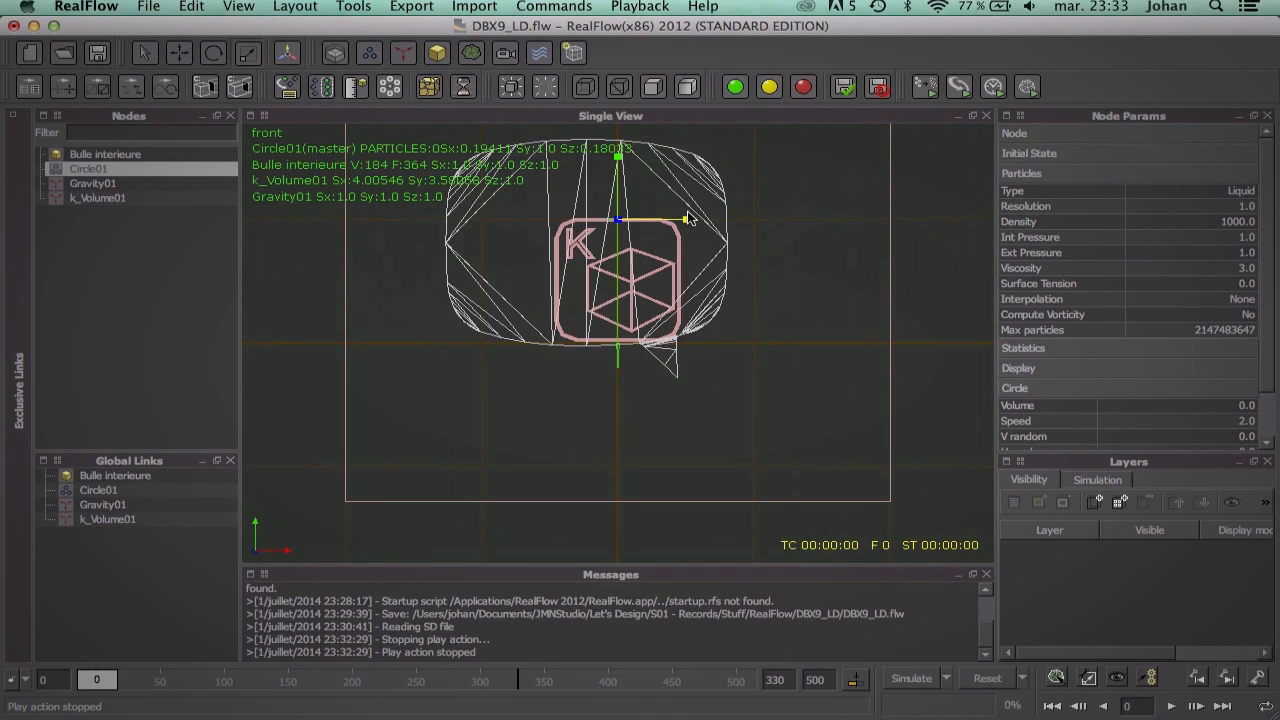
pyautogui.click(179, 52)
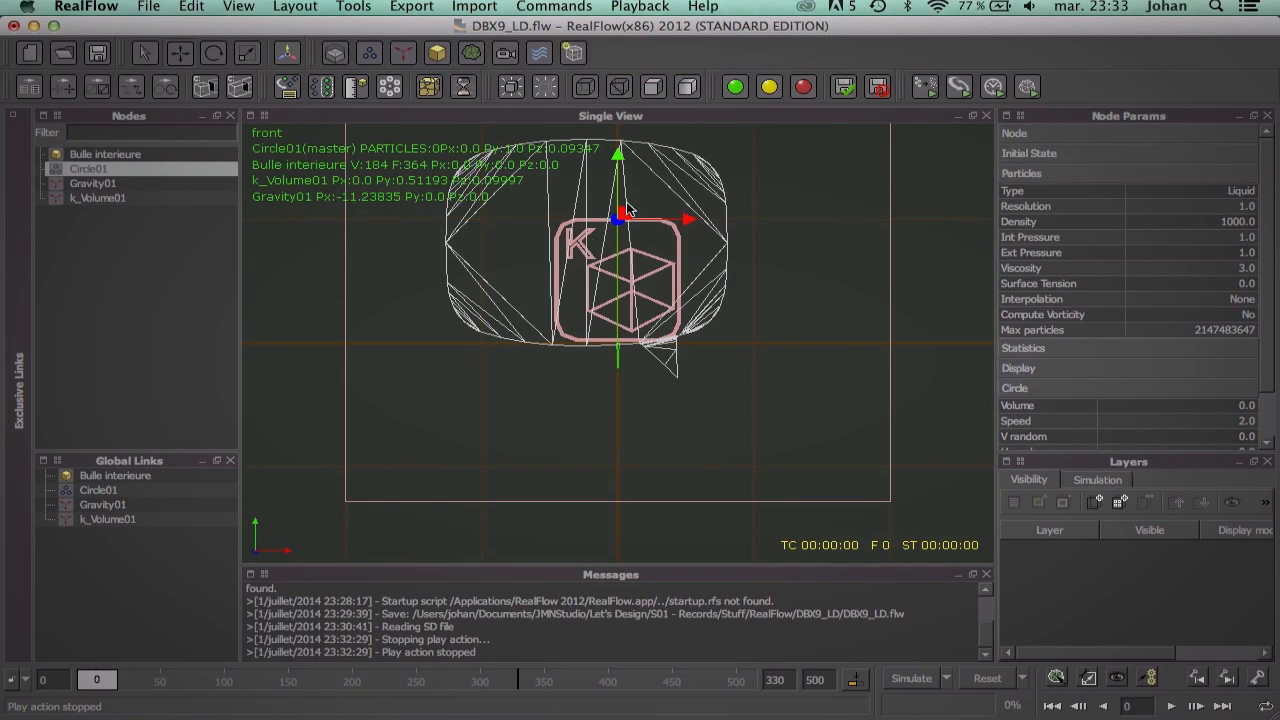
pyautogui.moveTo(620, 200); pyautogui.dragTo(620, 264)
pyautogui.moveTo(666, 328); pyautogui.dragTo(708, 328)
# Step: Rotate the circle emitter about 20° around Z toward the tail and shift it to about 0.26 on X and 0.12 on Y
pyautogui.click(214, 54)
pyautogui.moveTo(640, 296); pyautogui.dragTo(597, 300)
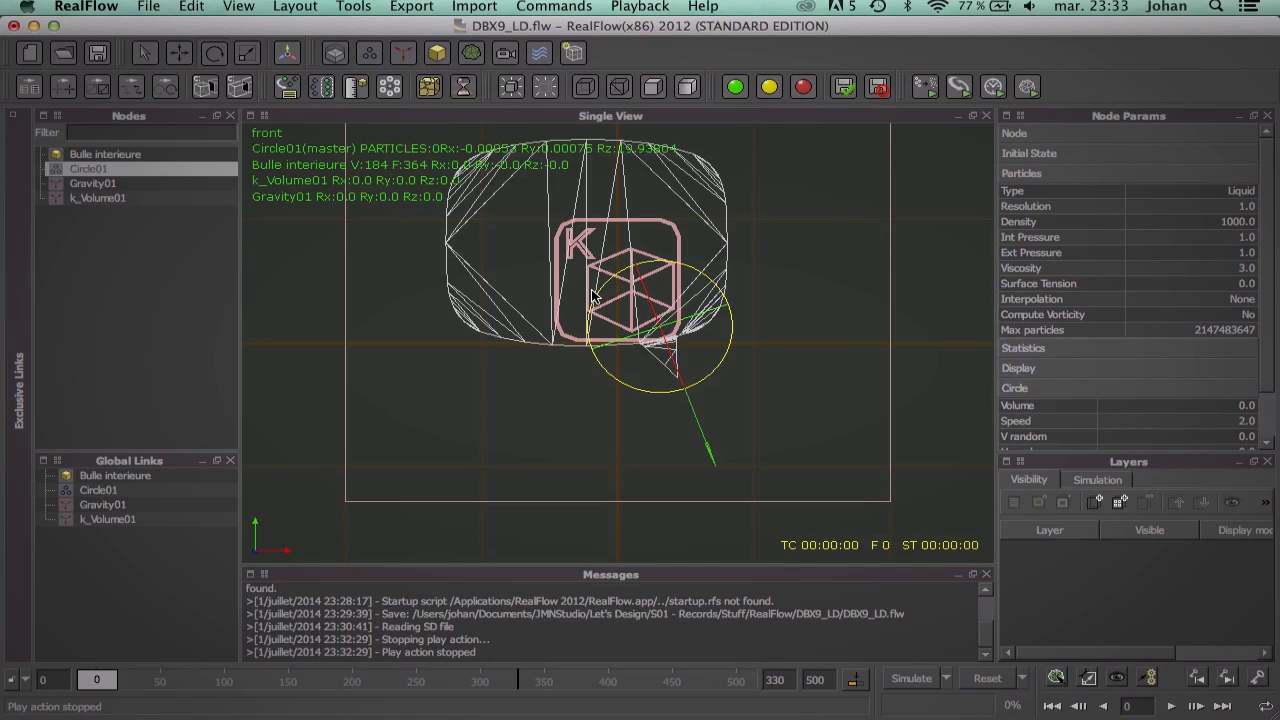
pyautogui.click(175, 55)
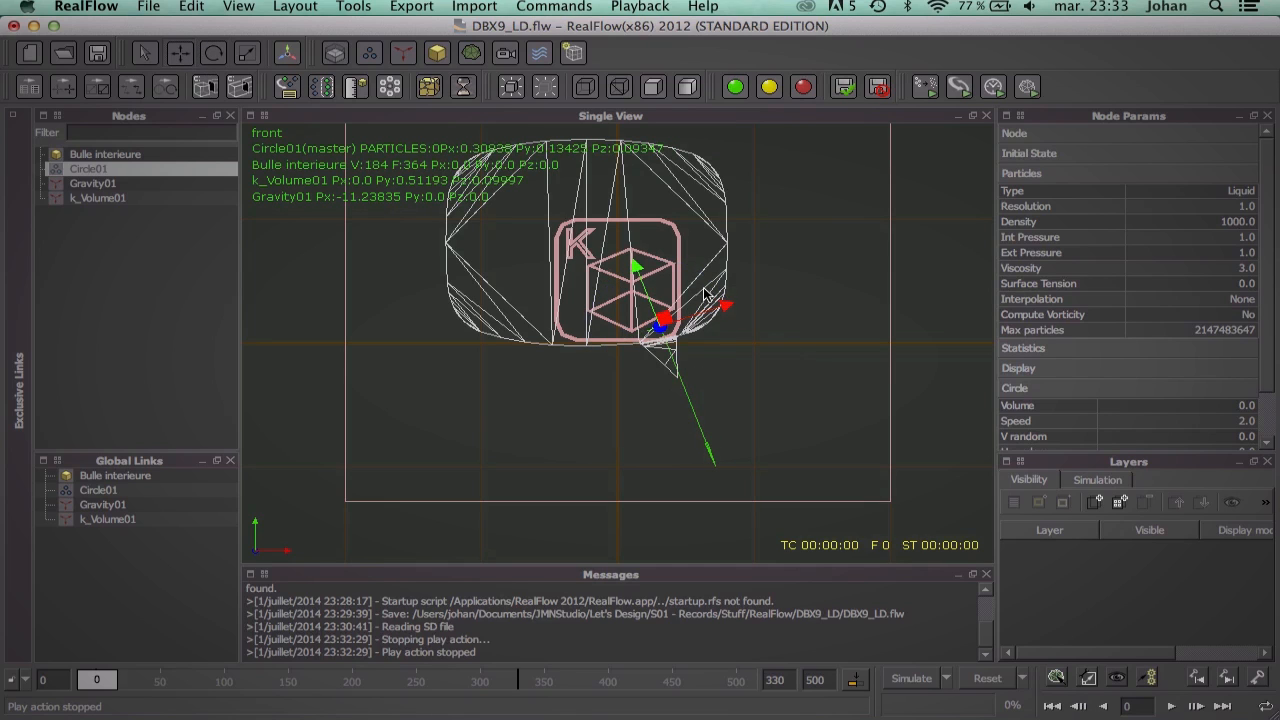
pyautogui.moveTo(728, 304); pyautogui.dragTo(720, 307)
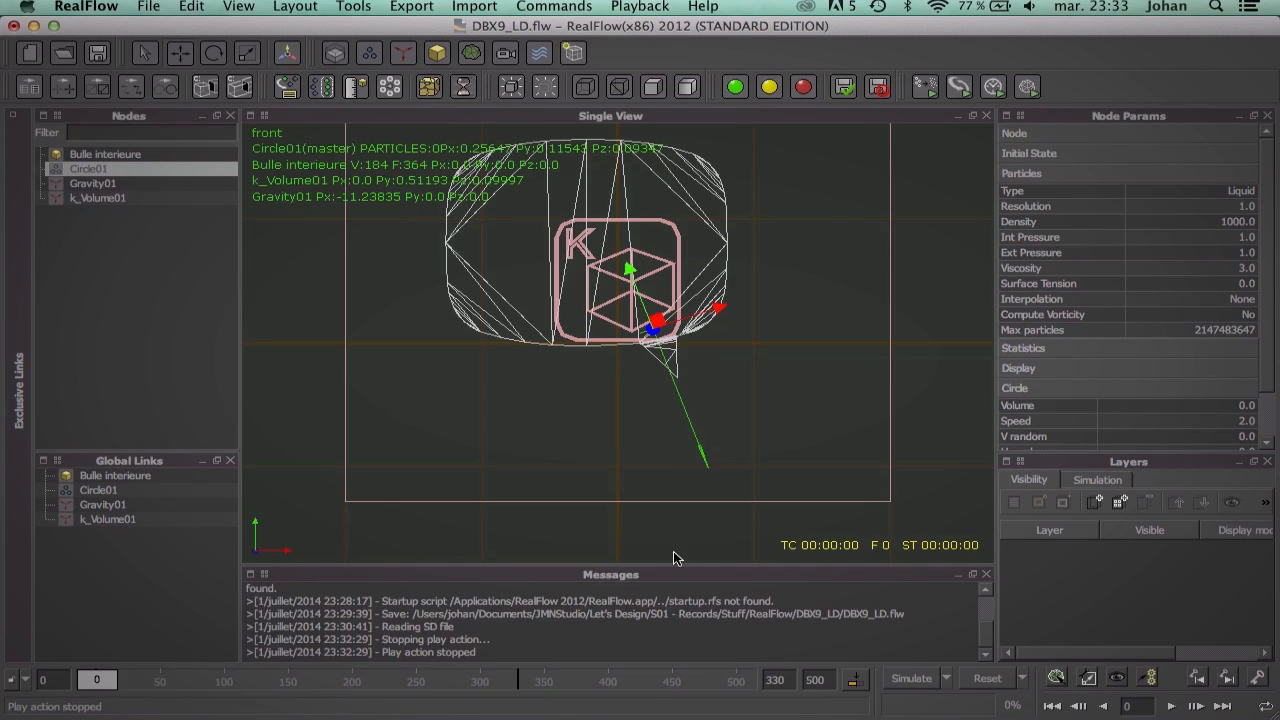
# Step: Run a short test simulation of the emitter, stop it and reset the simulation data
pyautogui.click(916, 682)
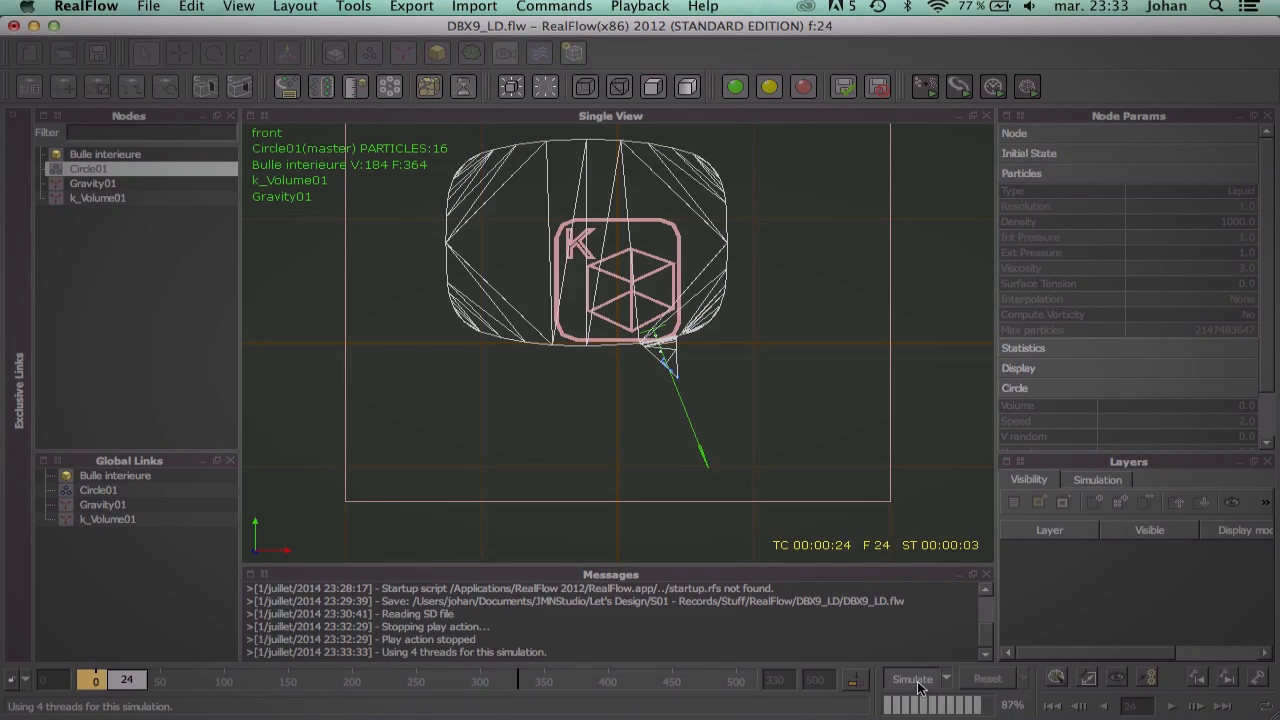
pyautogui.click(912, 680)
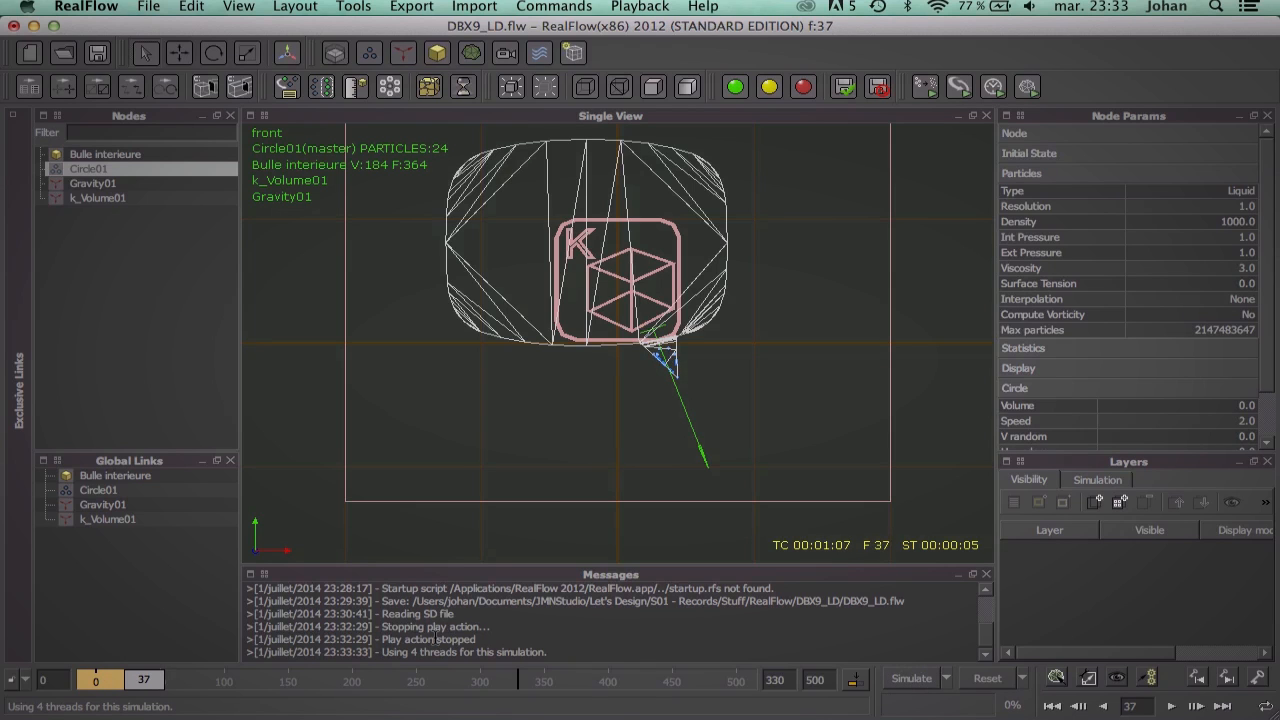
pyautogui.click(987, 679)
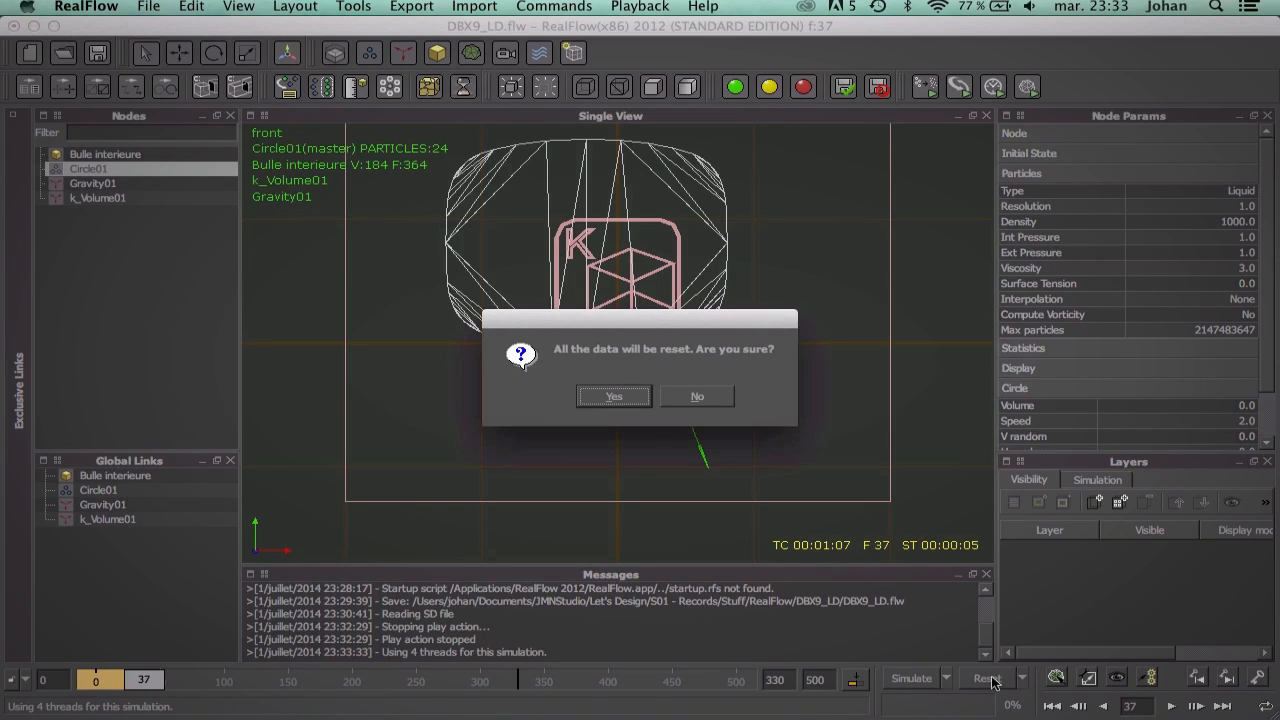
pyautogui.click(609, 397)
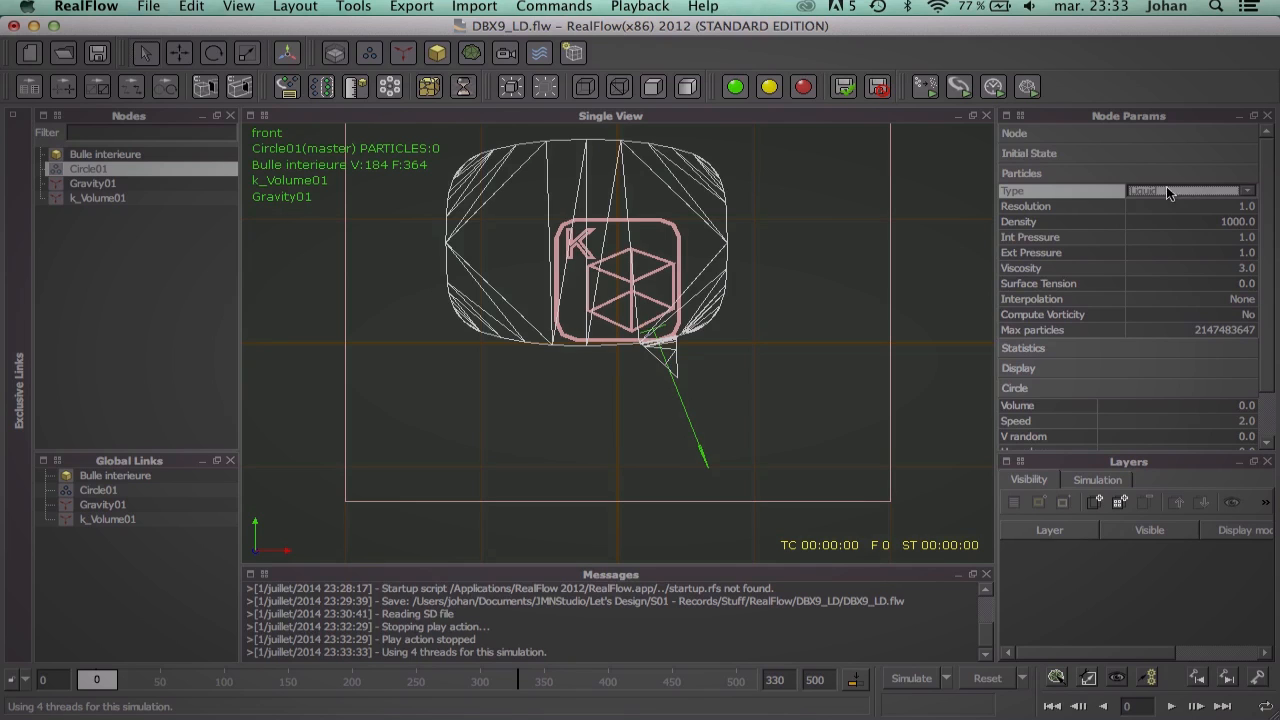
# Step: Set the circle emitter's Int Pressure to 0
pyautogui.click(1049, 205)
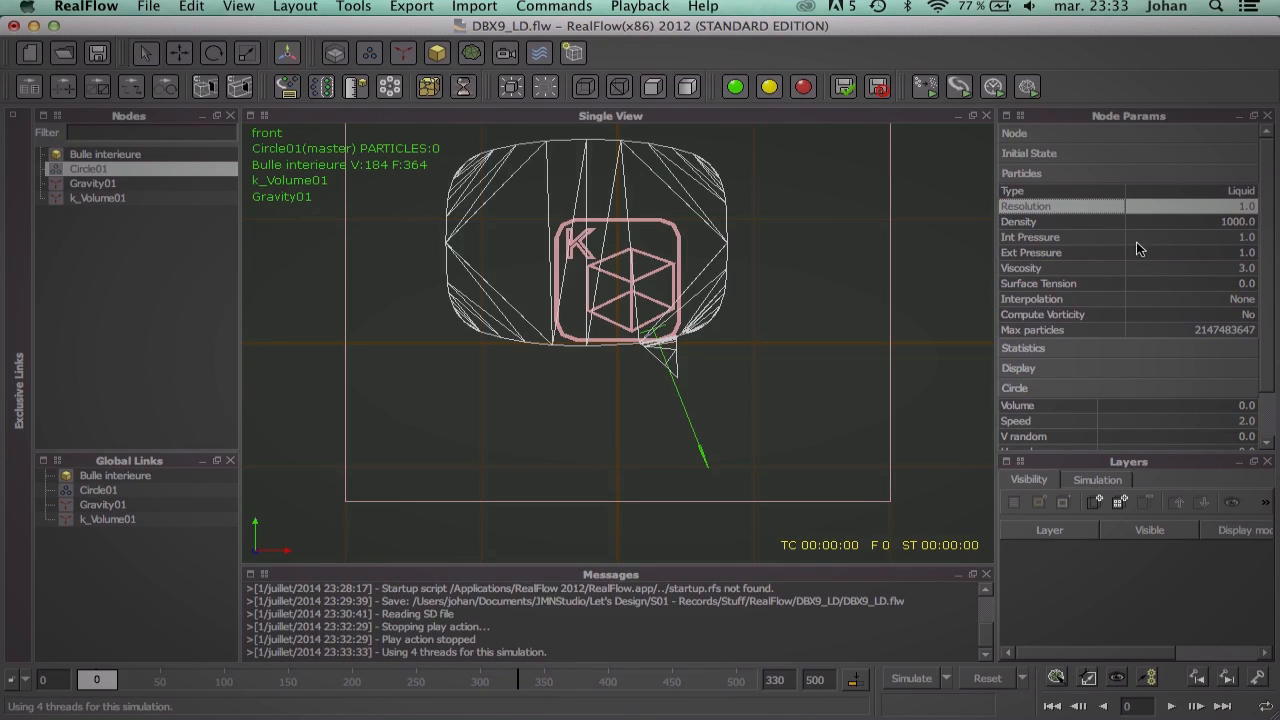
pyautogui.click(1222, 222)
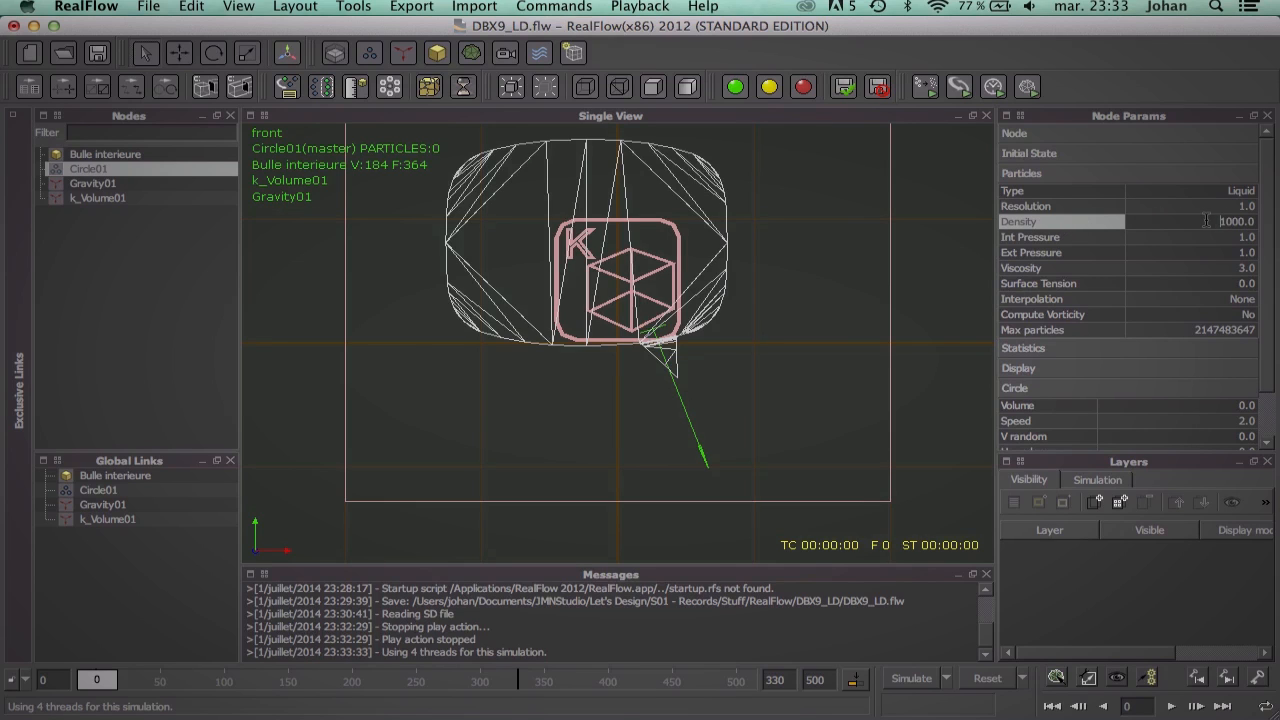
pyautogui.doubleClick(1184, 225)
pyautogui.doubleClick(1147, 239)
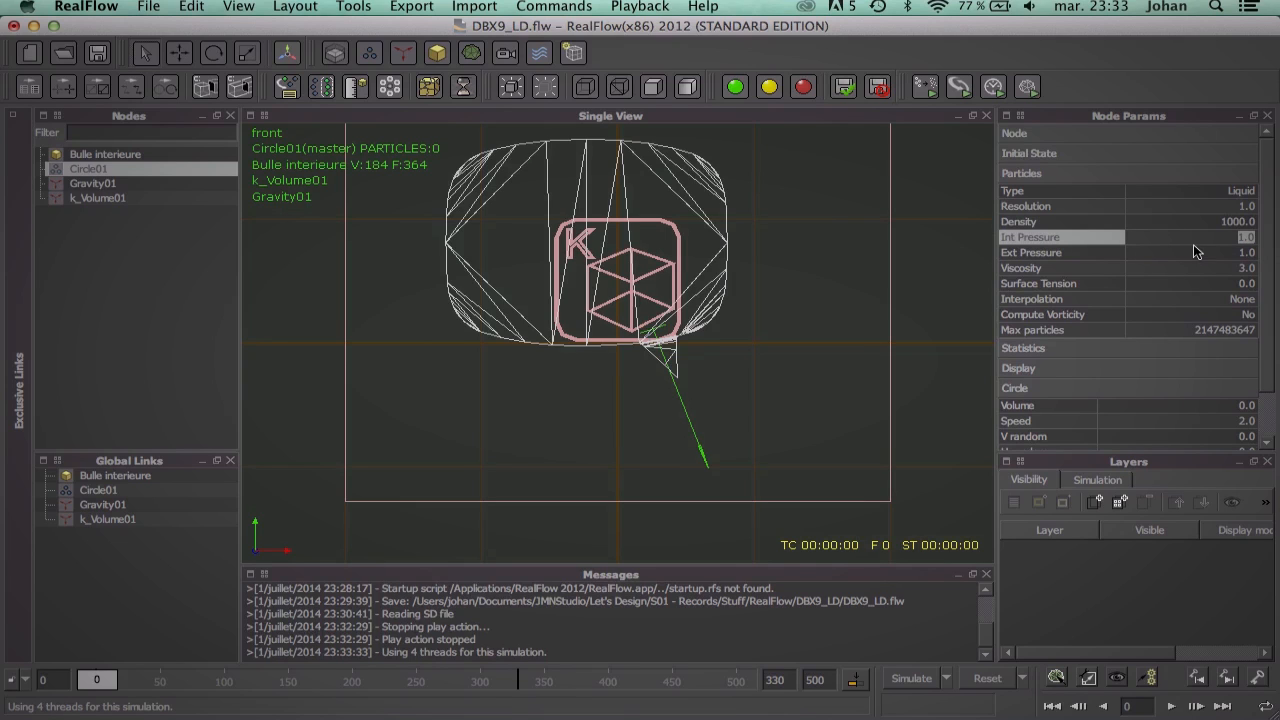
pyautogui.press('Return')
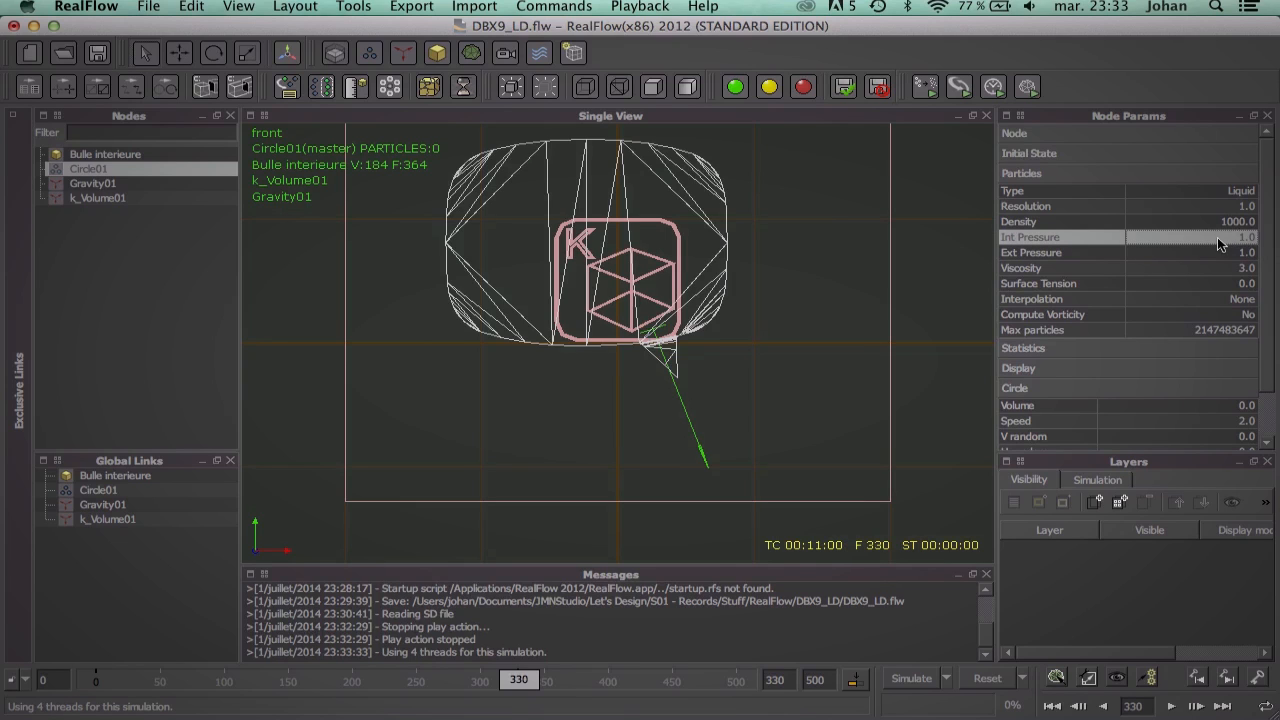
pyautogui.click(1217, 237)
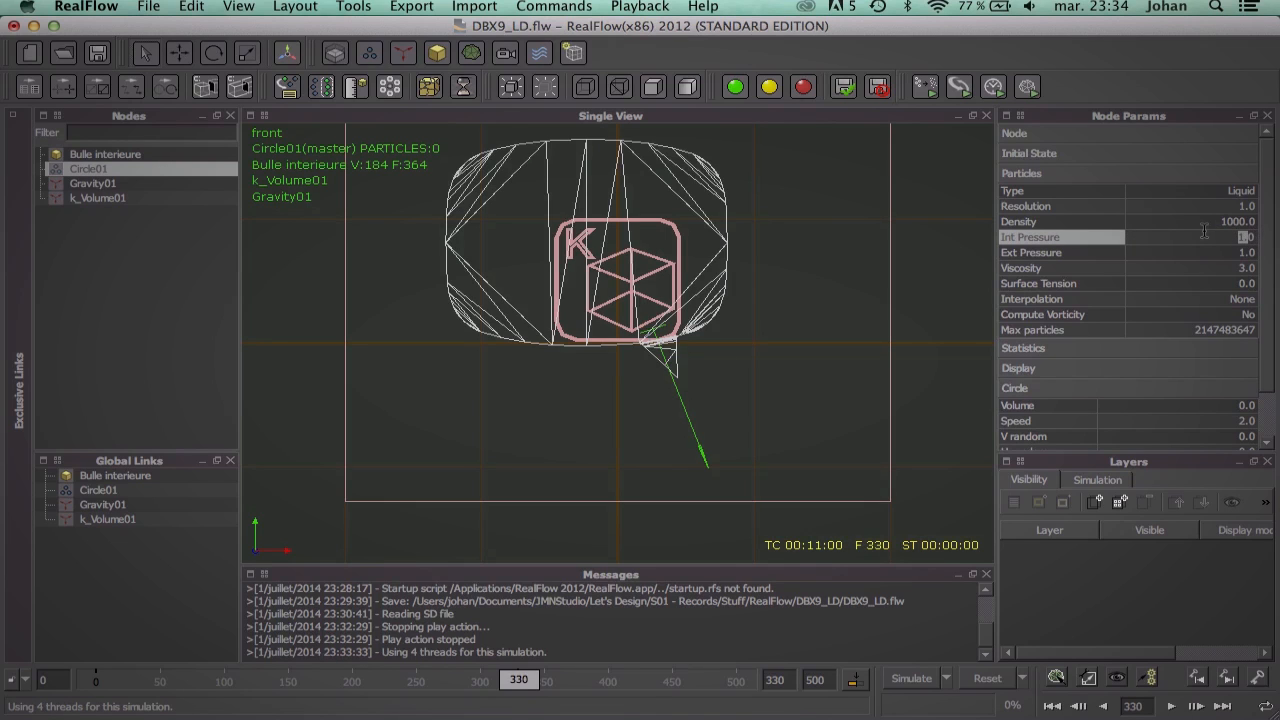
pyautogui.press('Return')
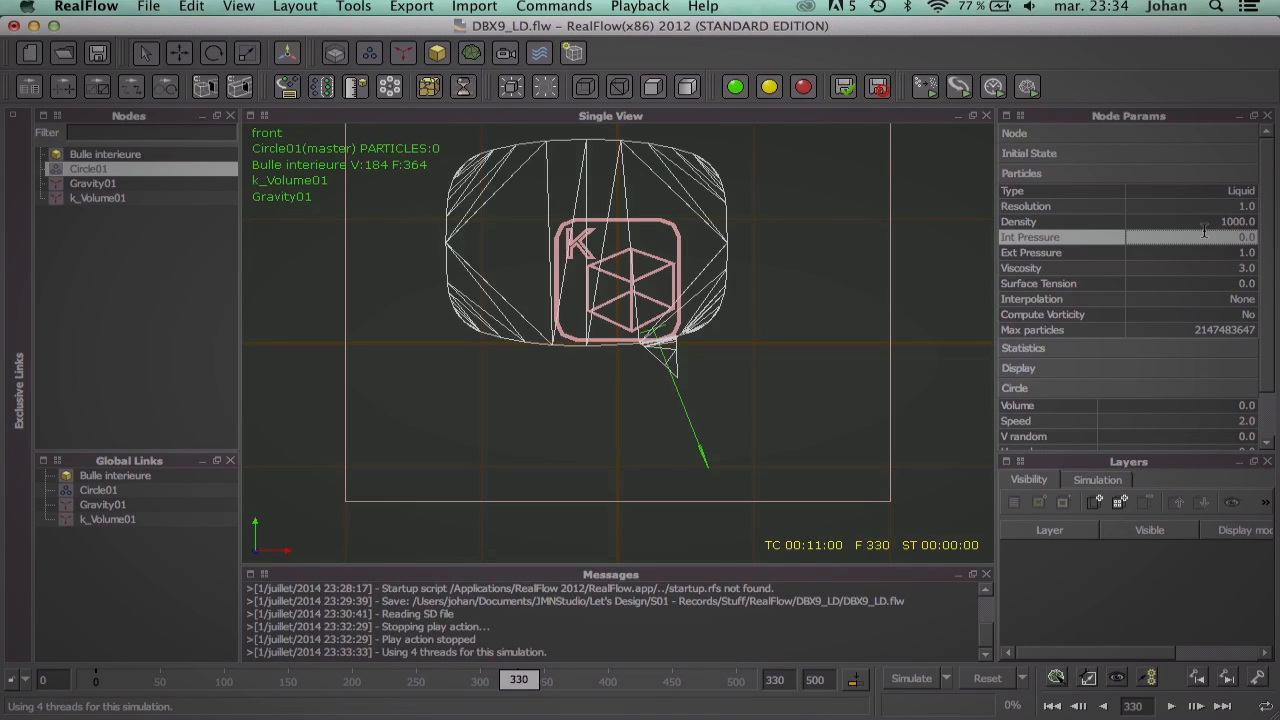
# Step: Keep the circle emitter's Viscosity as it is and set its Speed to 7
pyautogui.click(1244, 268)
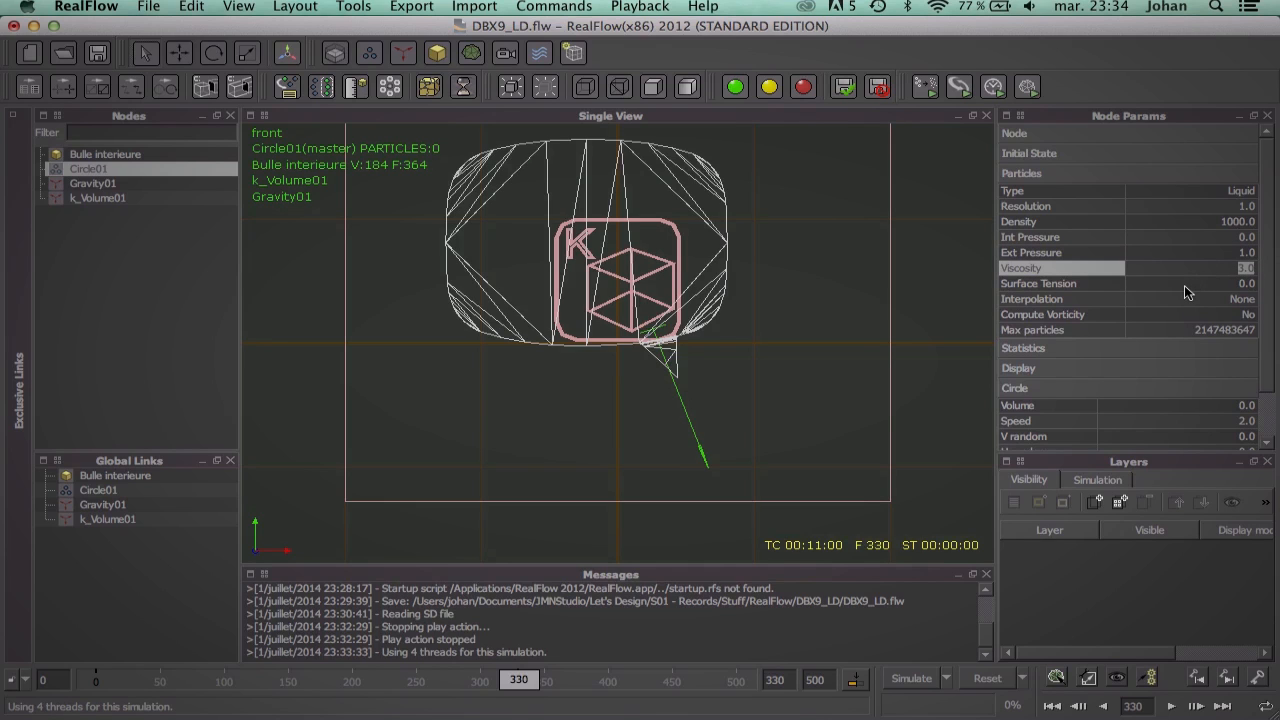
pyautogui.scroll(-3, 1135, 369)
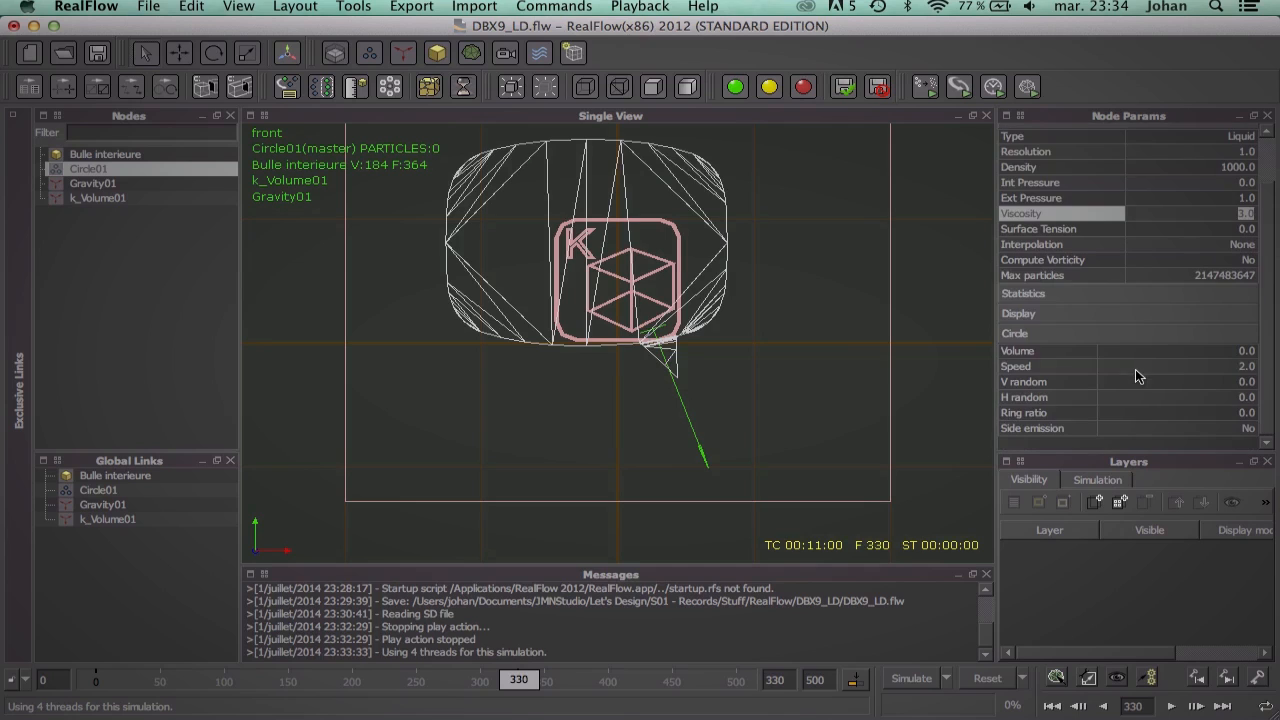
pyautogui.click(1032, 366)
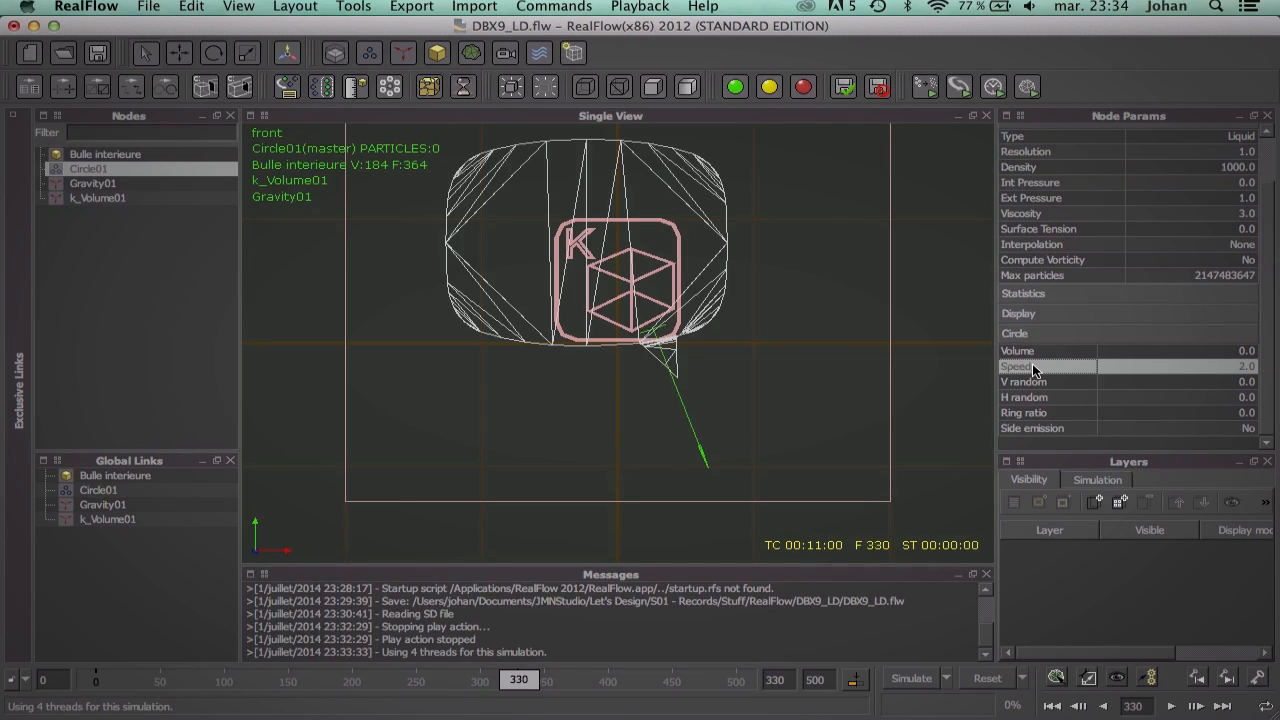
pyautogui.doubleClick(1246, 366)
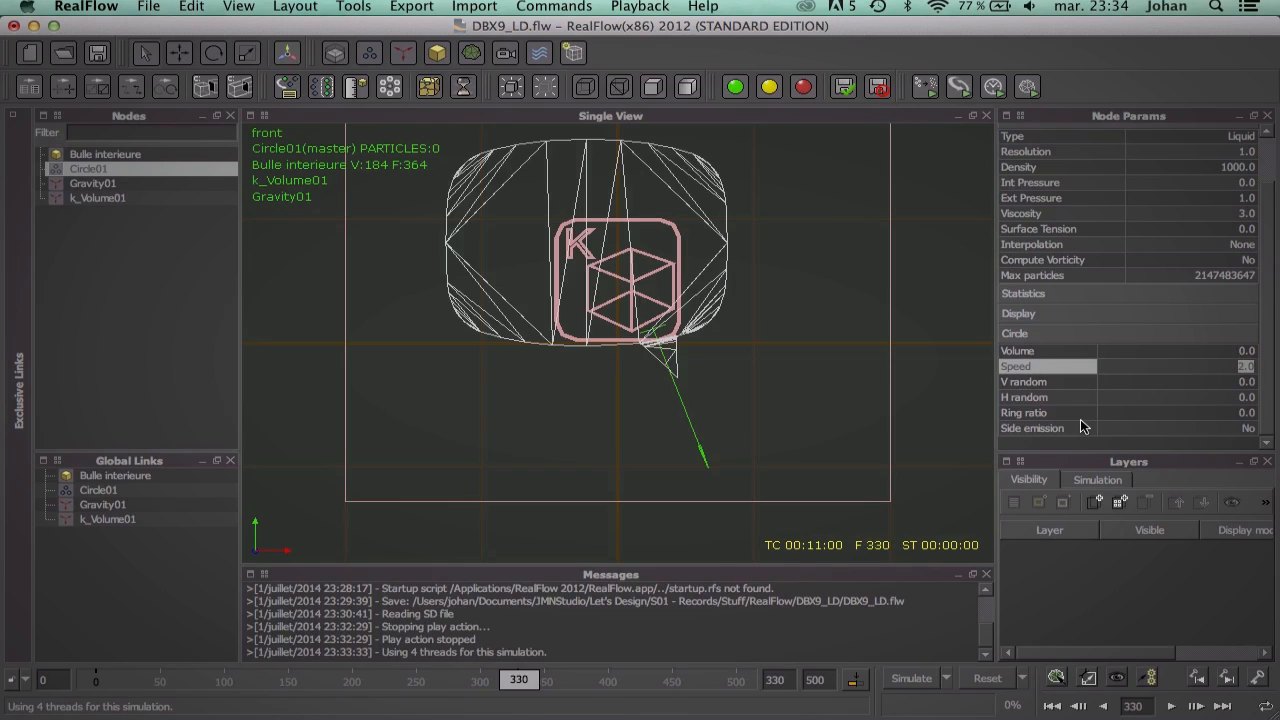
pyautogui.write('7')
pyautogui.press('Return')
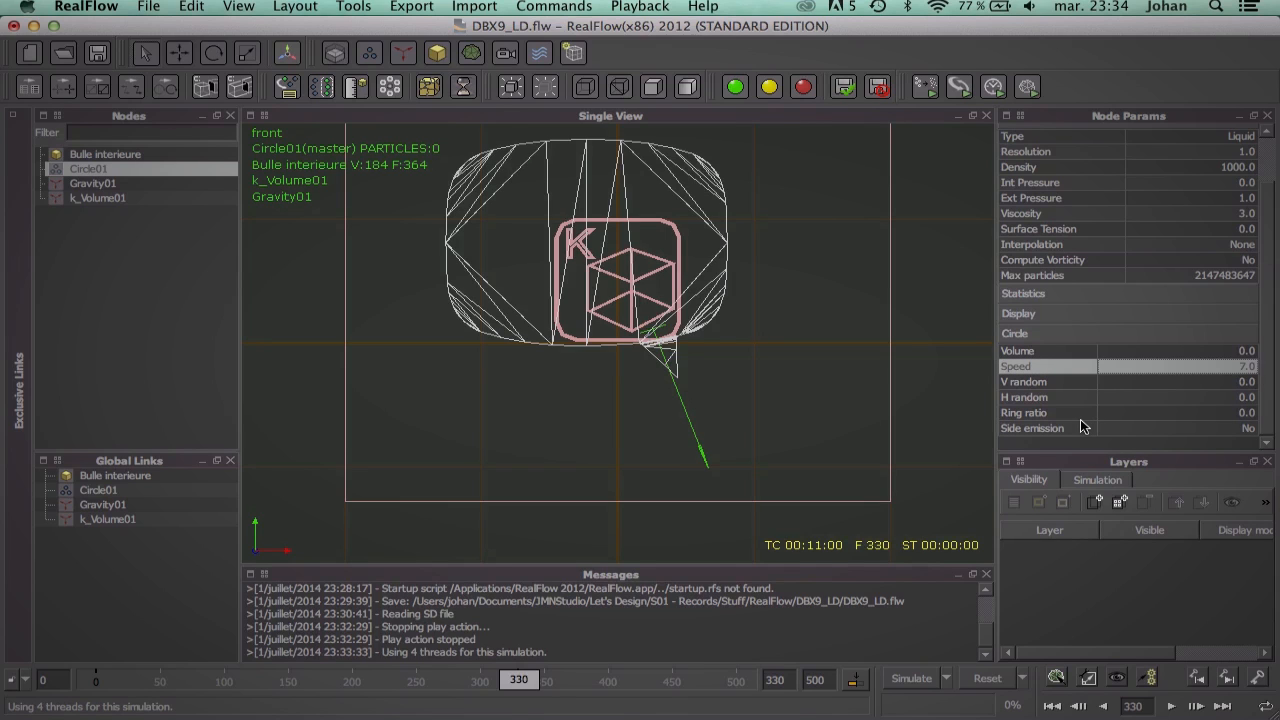
# Step: Return the timeline to frame 0, run a short test simulation with the new emitter speed and stop it
pyautogui.moveTo(506, 677); pyautogui.dragTo(1, 616)
pyautogui.moveTo(213, 684); pyautogui.dragTo(1, 655)
pyautogui.moveTo(148, 683); pyautogui.dragTo(3, 680)
pyautogui.moveTo(130, 678); pyautogui.dragTo(3, 672)
pyautogui.click(911, 679)
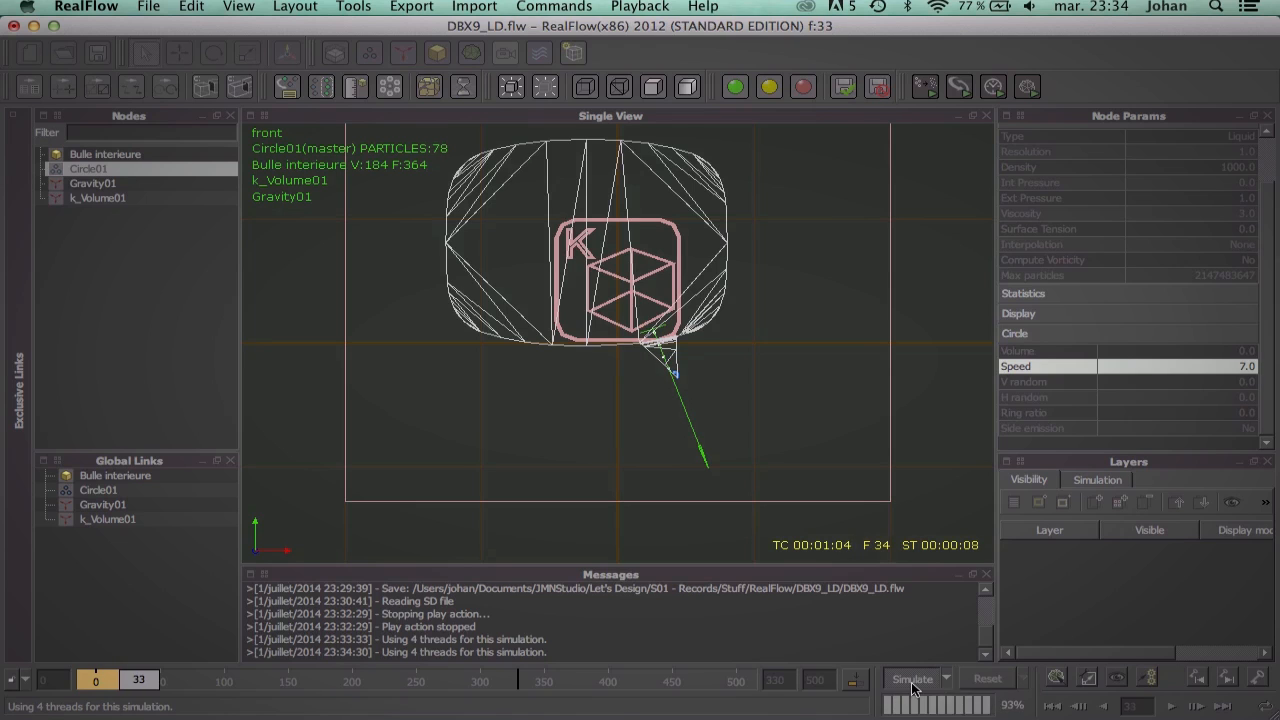
pyautogui.click(906, 683)
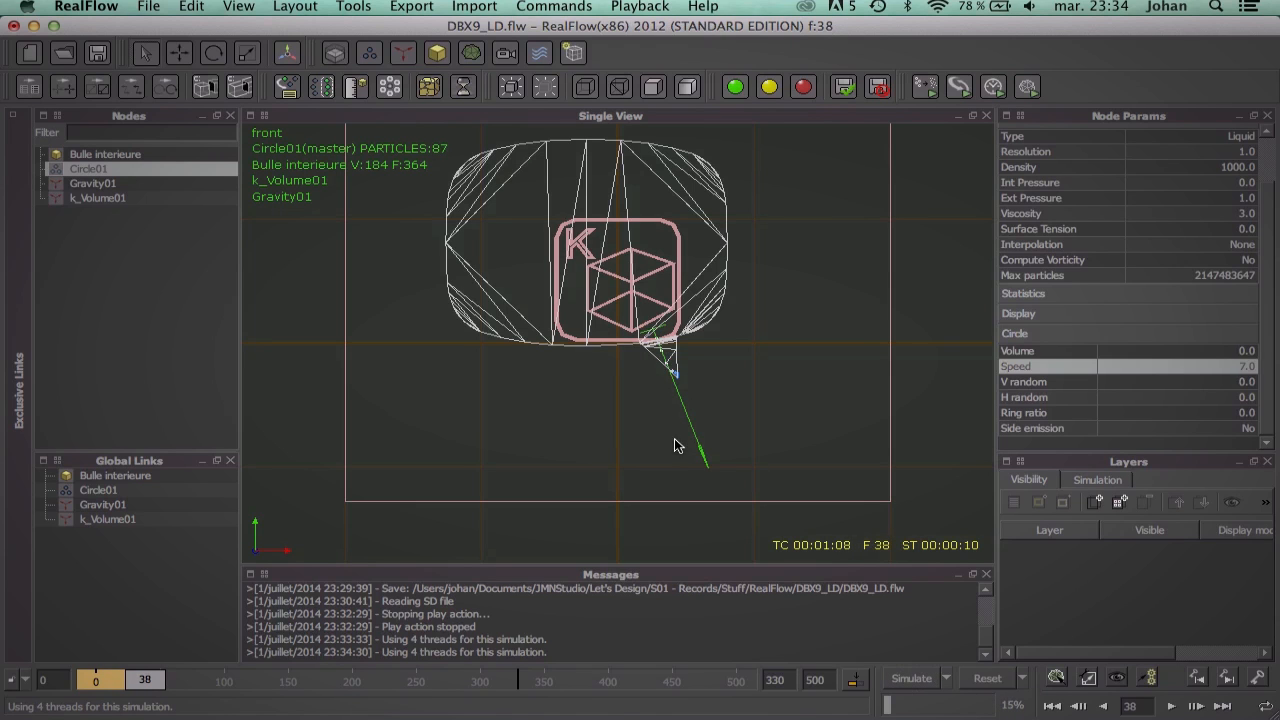
# Step: Move the circle emitter to about 0.19 on X and 0.29 on Y, then briefly resimulate from frame 0
pyautogui.click(180, 54)
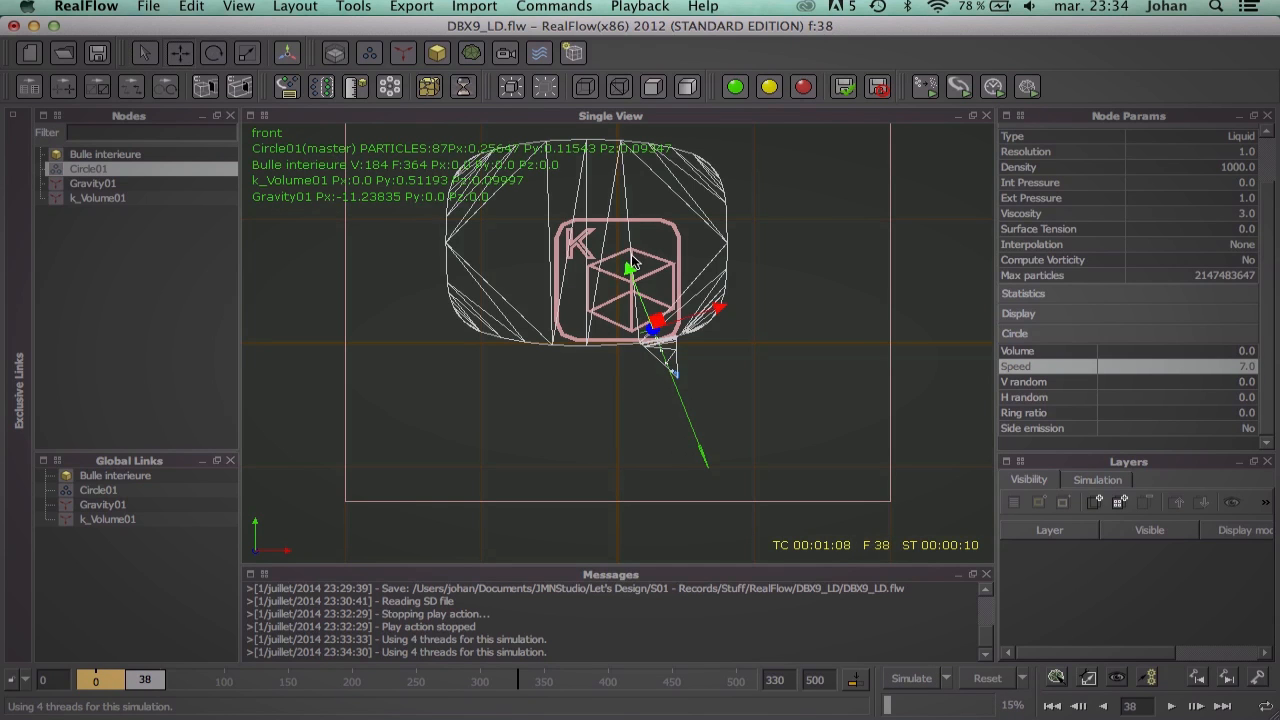
pyautogui.moveTo(145, 680); pyautogui.dragTo(1, 654)
pyautogui.moveTo(85, 679); pyautogui.dragTo(83, 680)
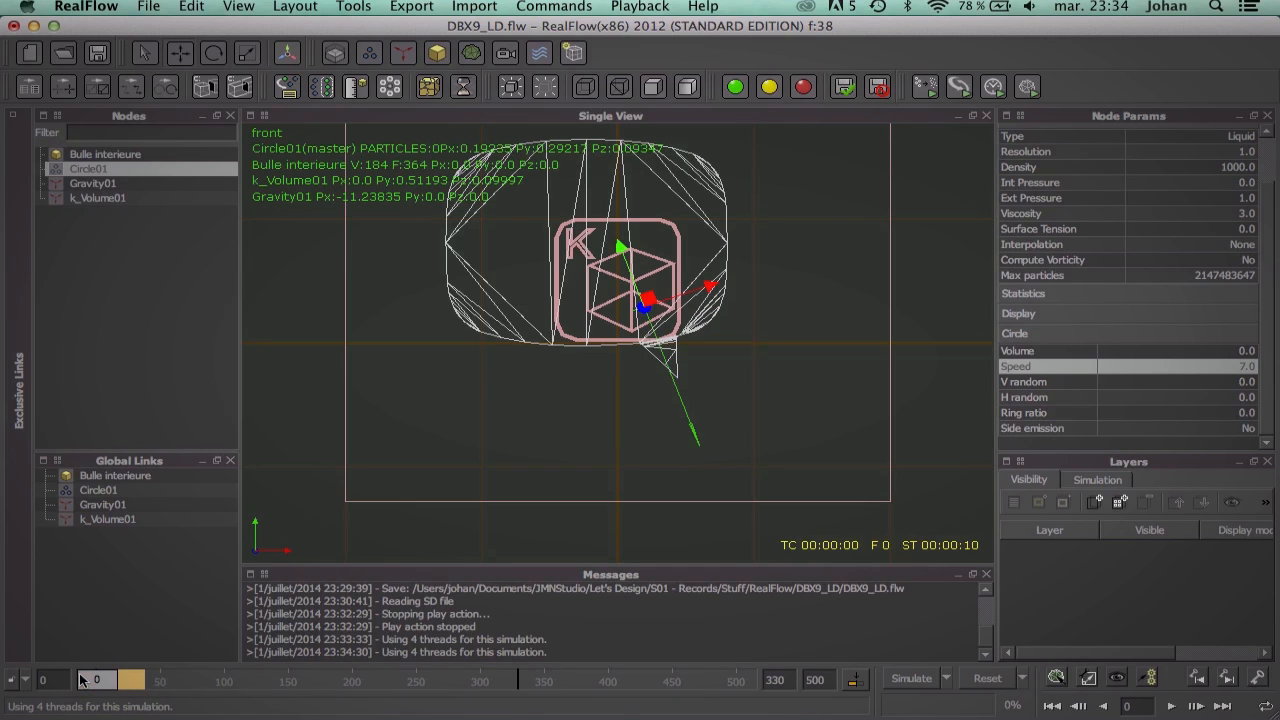
pyautogui.click(911, 679)
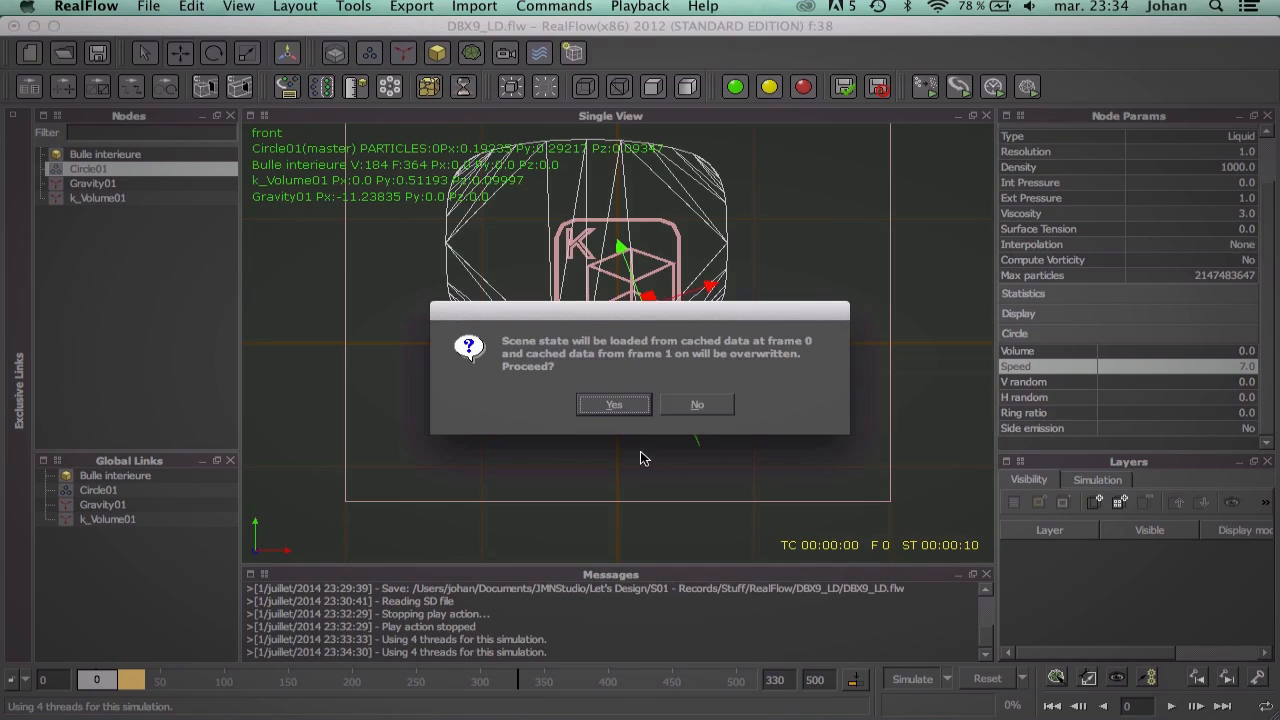
pyautogui.click(606, 405)
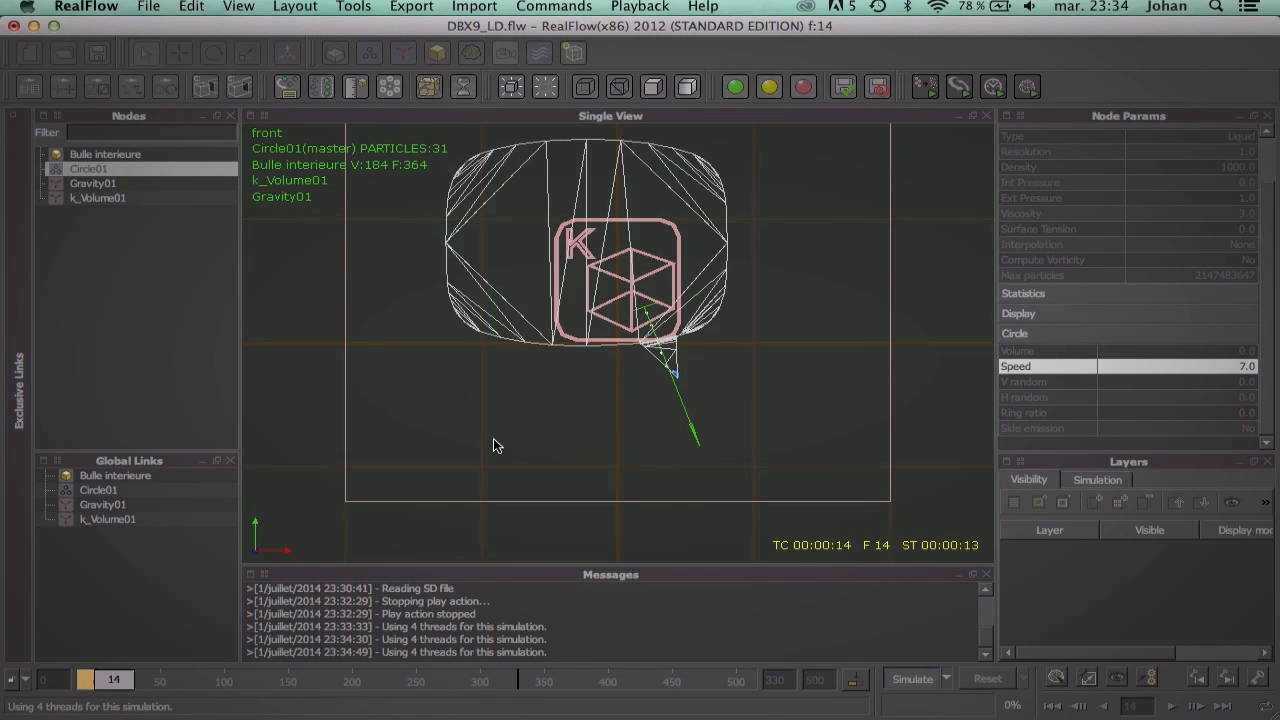
pyautogui.click(905, 678)
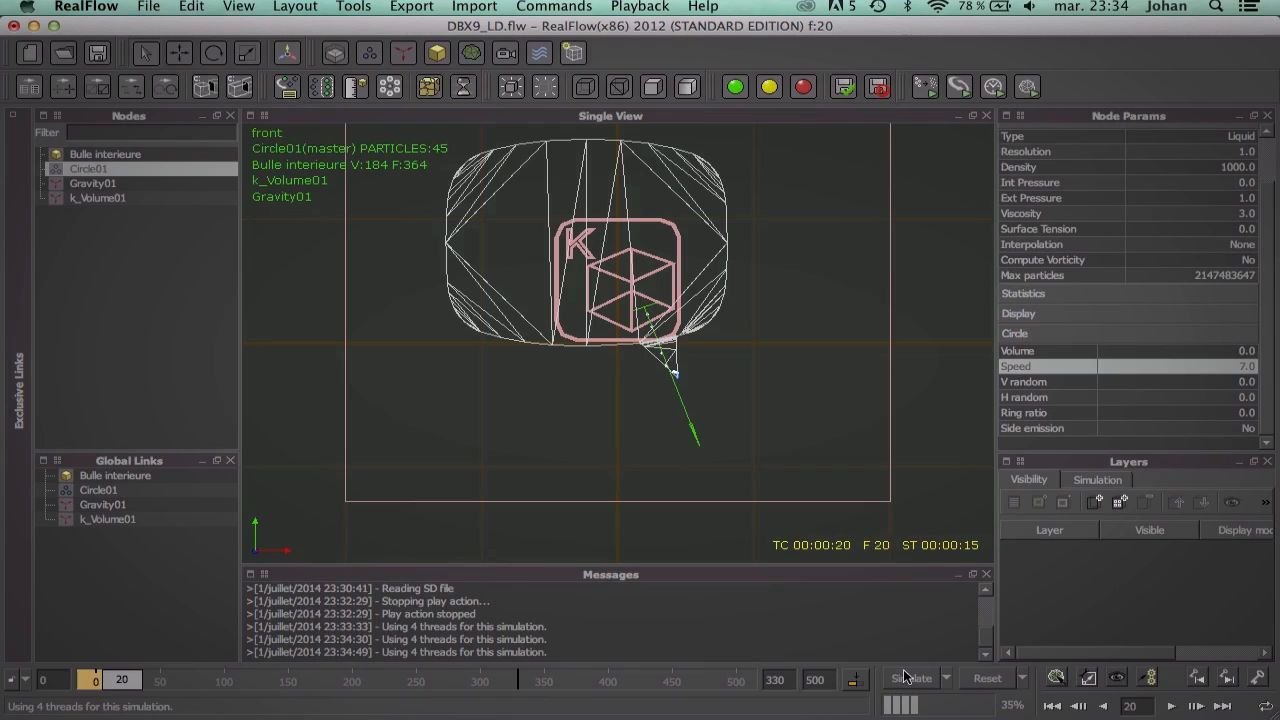
# Step: Set the circle emitter's Int Pressure to 1
pyautogui.doubleClick(1246, 183)
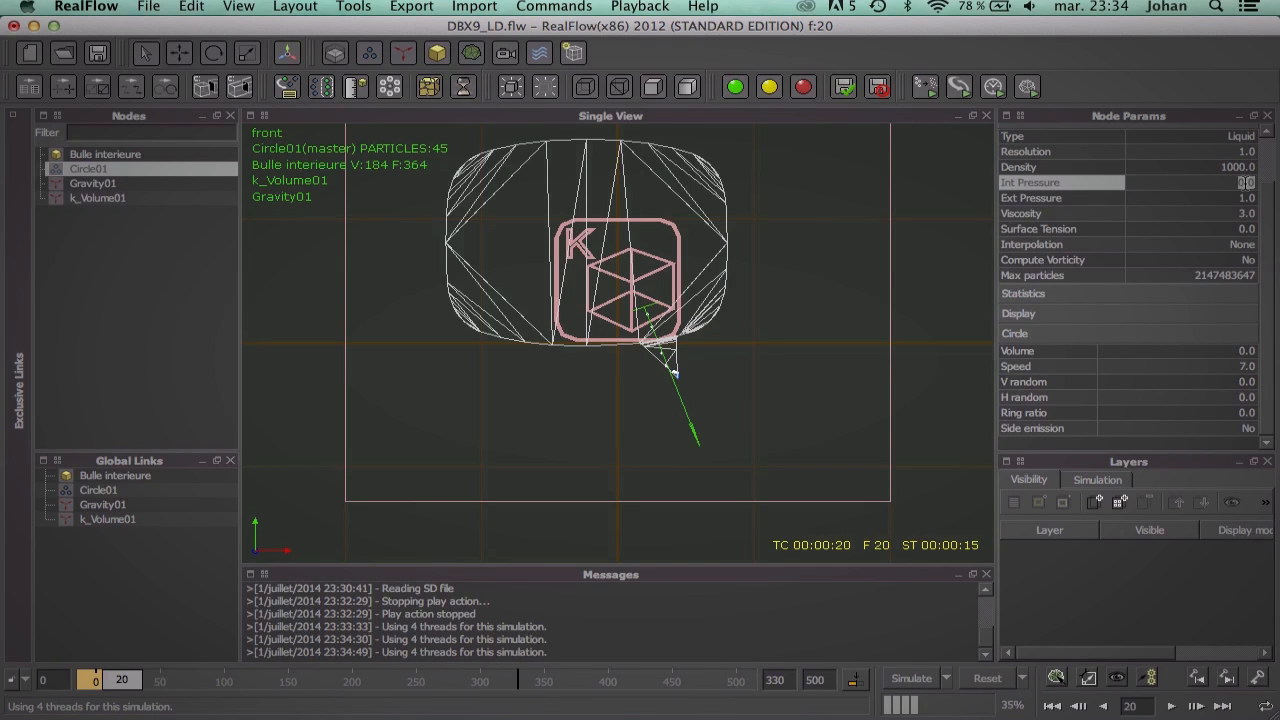
pyautogui.write('&')
pyautogui.press('BackSpace')
pyautogui.write('1')
pyautogui.press('Return')
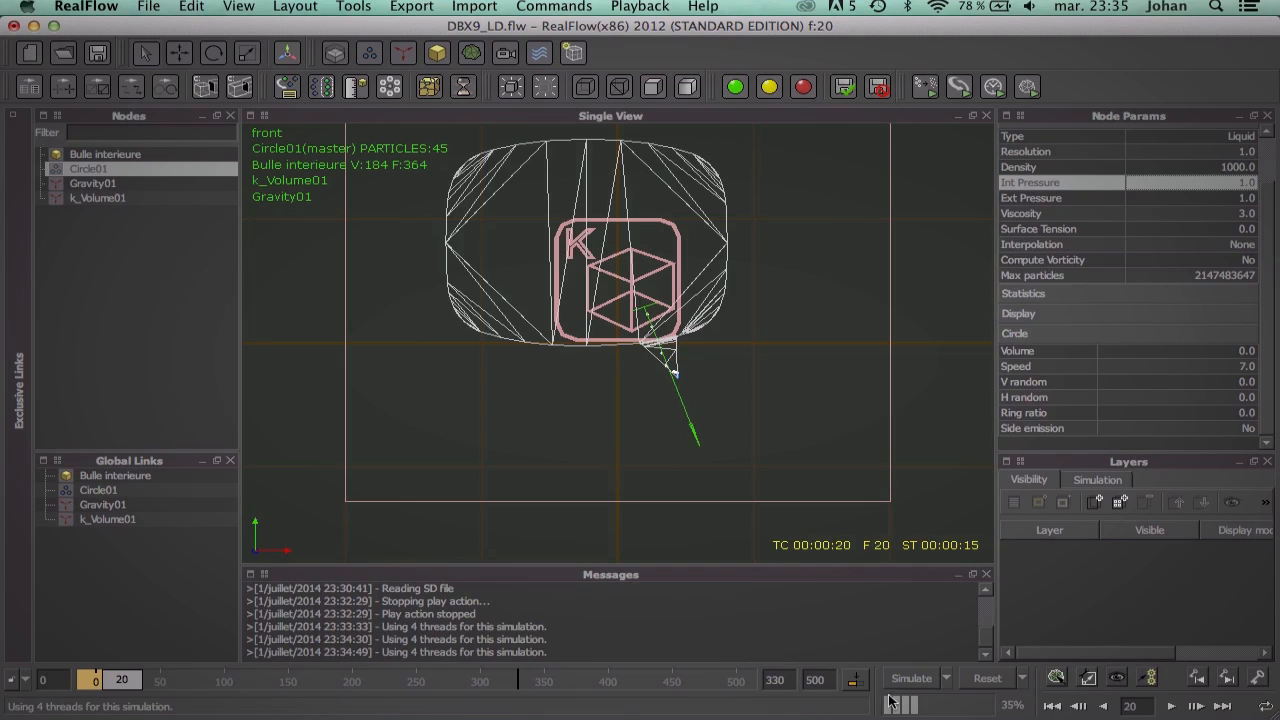
# Step: Resimulate from frame 0, overwriting the cached frames, and stop at about frame 84
pyautogui.click(1052, 706)
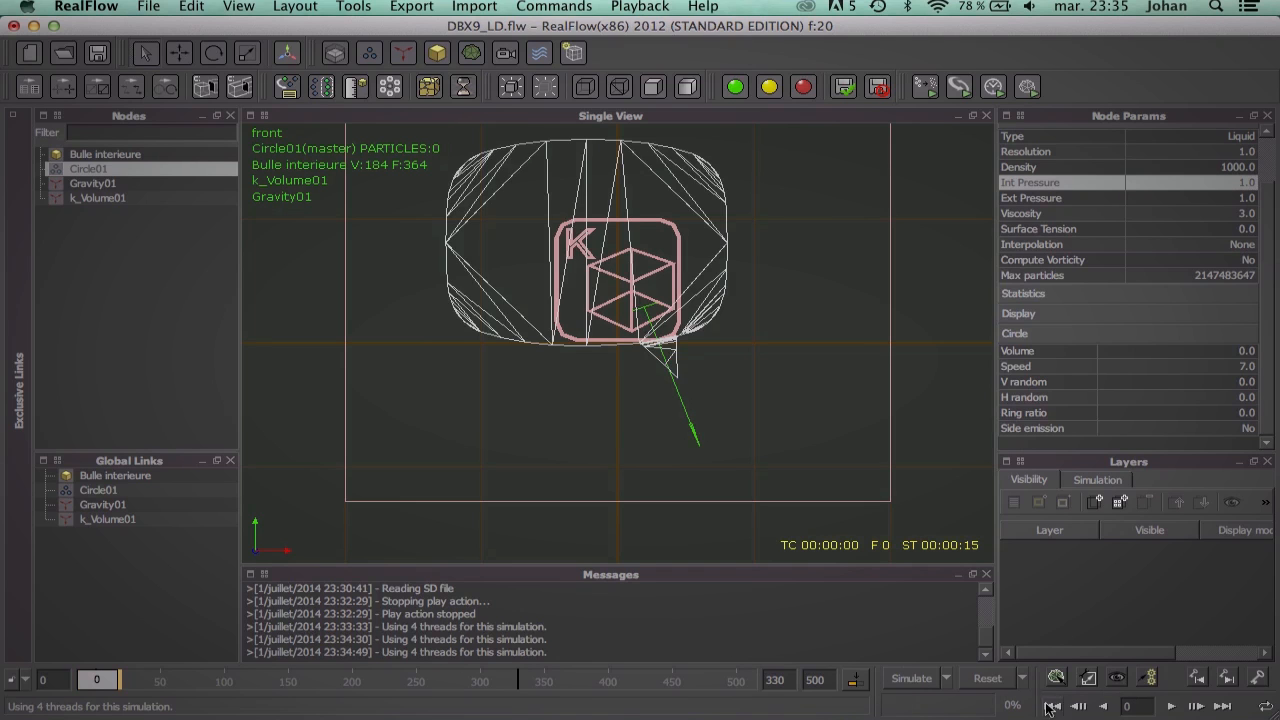
pyautogui.click(900, 679)
pyautogui.click(613, 403)
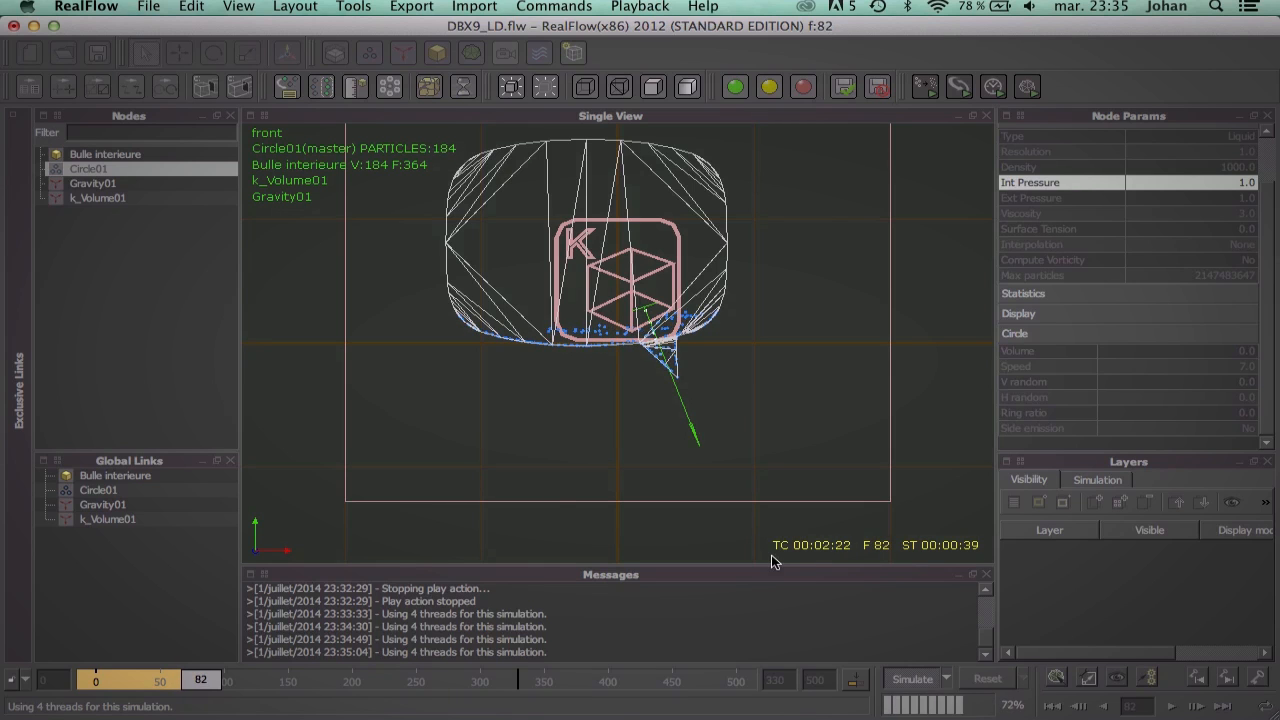
pyautogui.click(907, 679)
pyautogui.moveTo(201, 678)
pyautogui.mouseDown()
pyautogui.moveTo(59, 678)
pyautogui.moveTo(228, 680)
pyautogui.moveTo(149, 684)
pyautogui.moveTo(204, 680)
pyautogui.mouseUp()
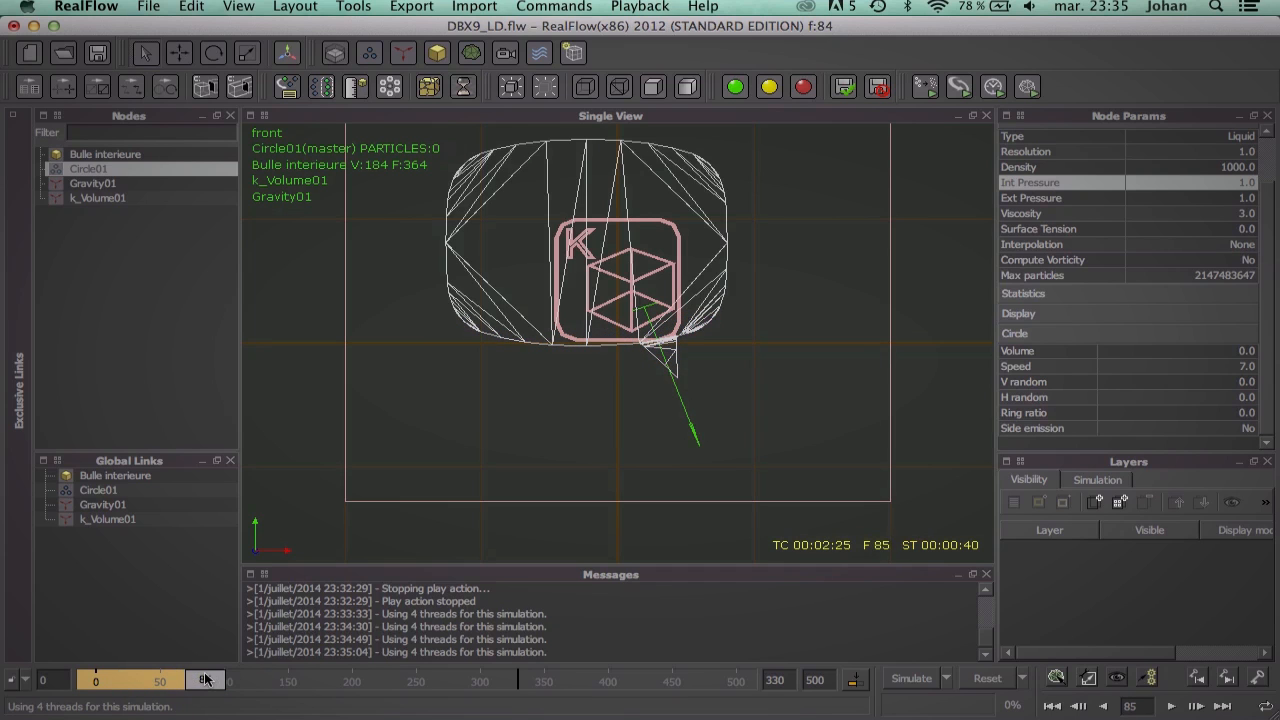
# Step: Add a Drag Force daemon to the scene and set its Drag strength to 1
pyautogui.click(405, 48)
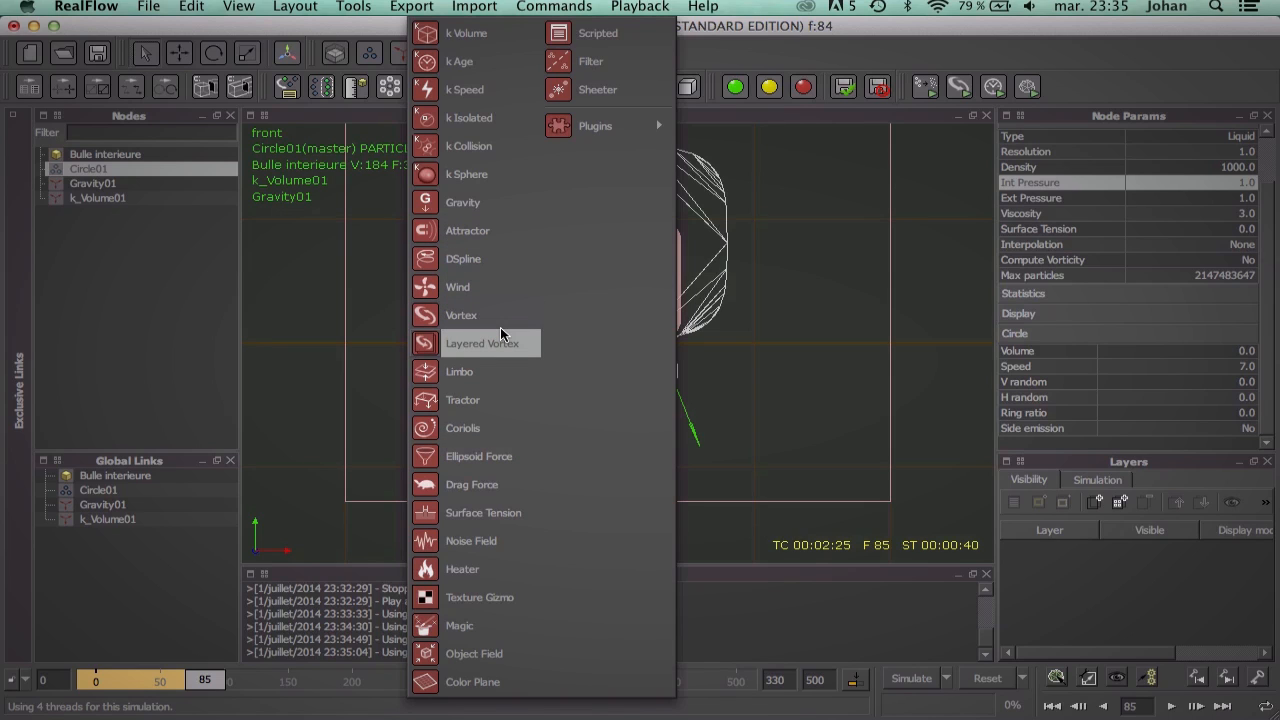
pyautogui.click(472, 484)
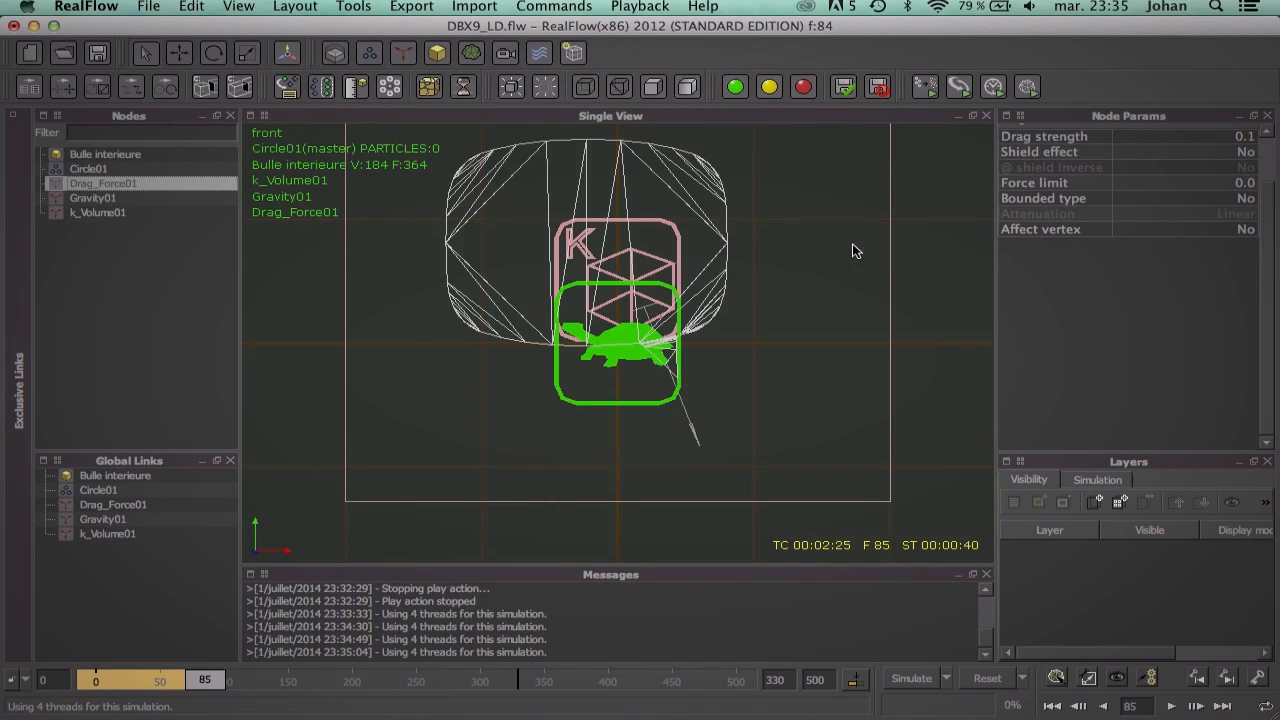
pyautogui.click(1248, 137)
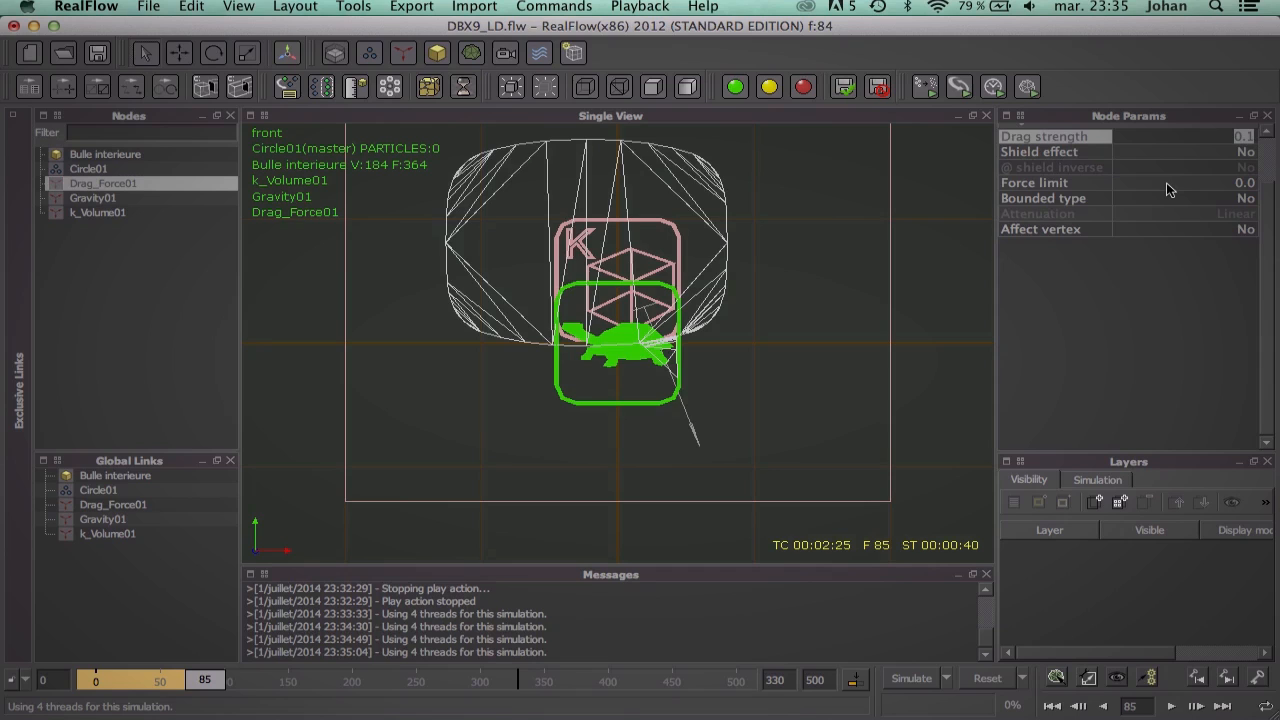
pyautogui.press('BackSpace')
pyautogui.press('BackSpace')
pyautogui.press('BackSpace')
pyautogui.write('1')
pyautogui.press('Return')
# Step: Move the Drag Force daemon clear of the bubble to about -2.65 on X and reselect the circle emitter
pyautogui.click(176, 54)
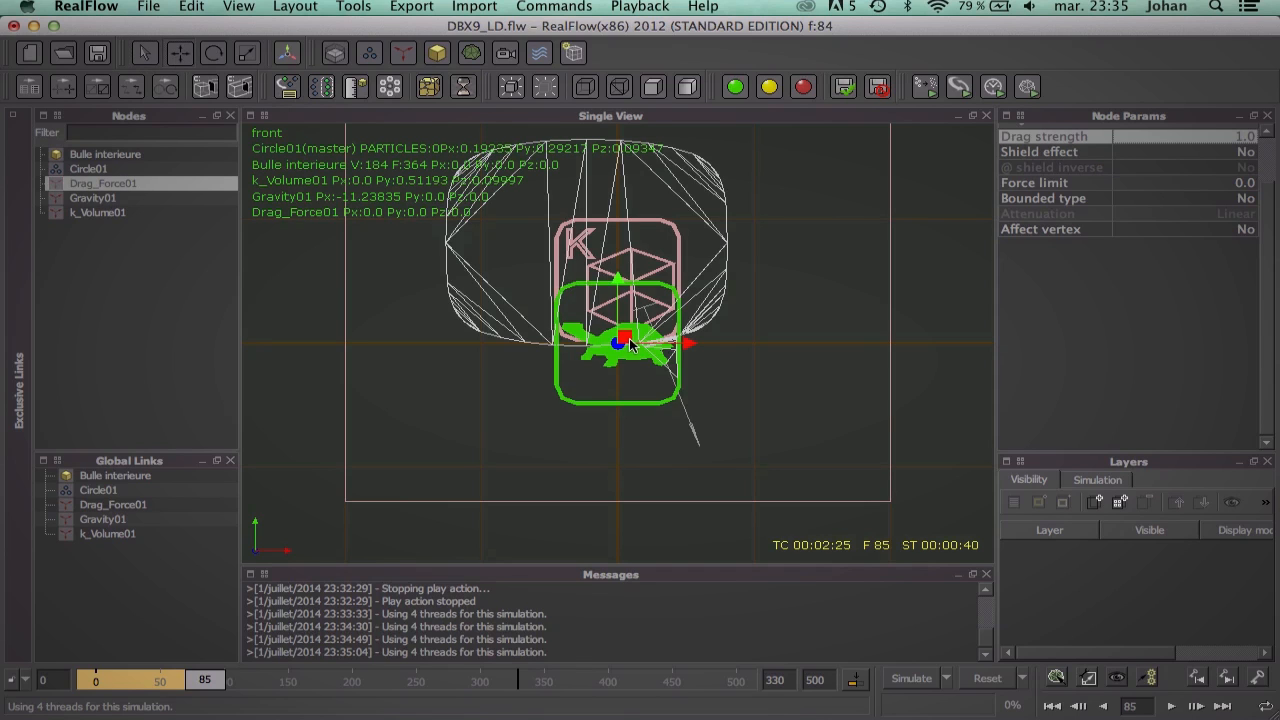
pyautogui.moveTo(628, 340); pyautogui.dragTo(329, 346)
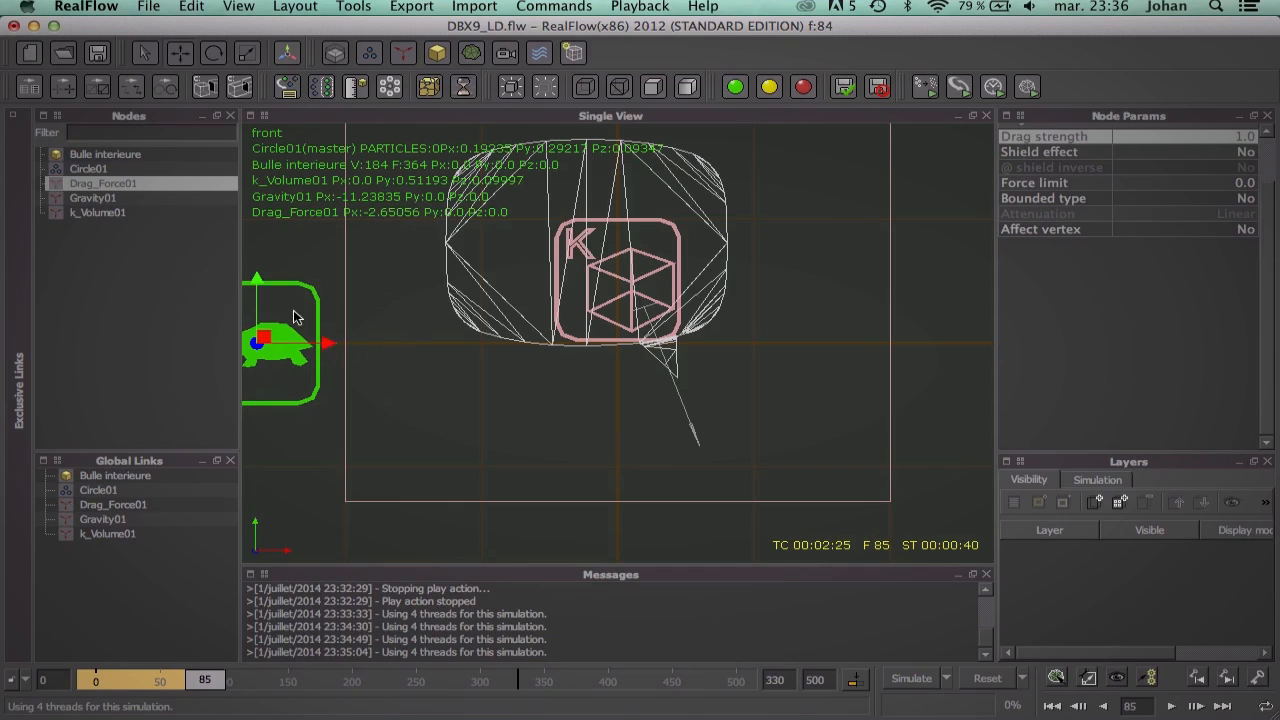
pyautogui.click(84, 170)
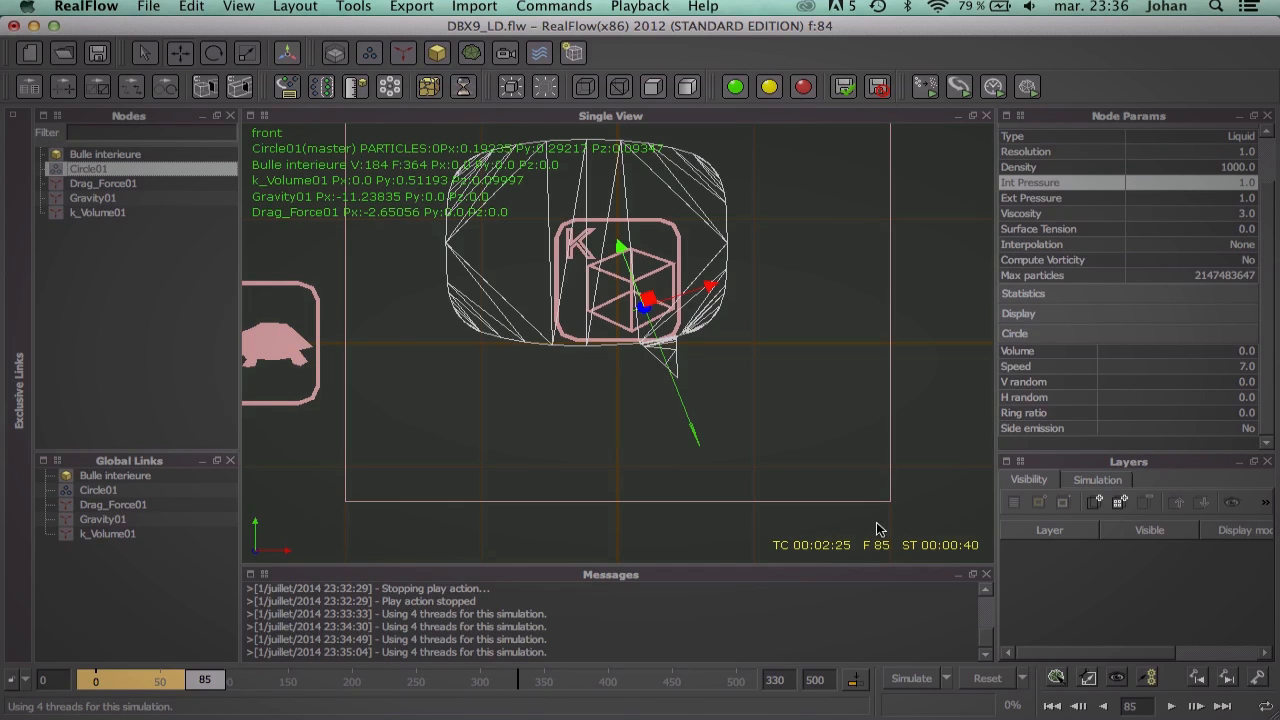
# Step: Simulate onward from frame 85 with the drag force active, pause at about frame 127 and restart the simulation
pyautogui.click(910, 679)
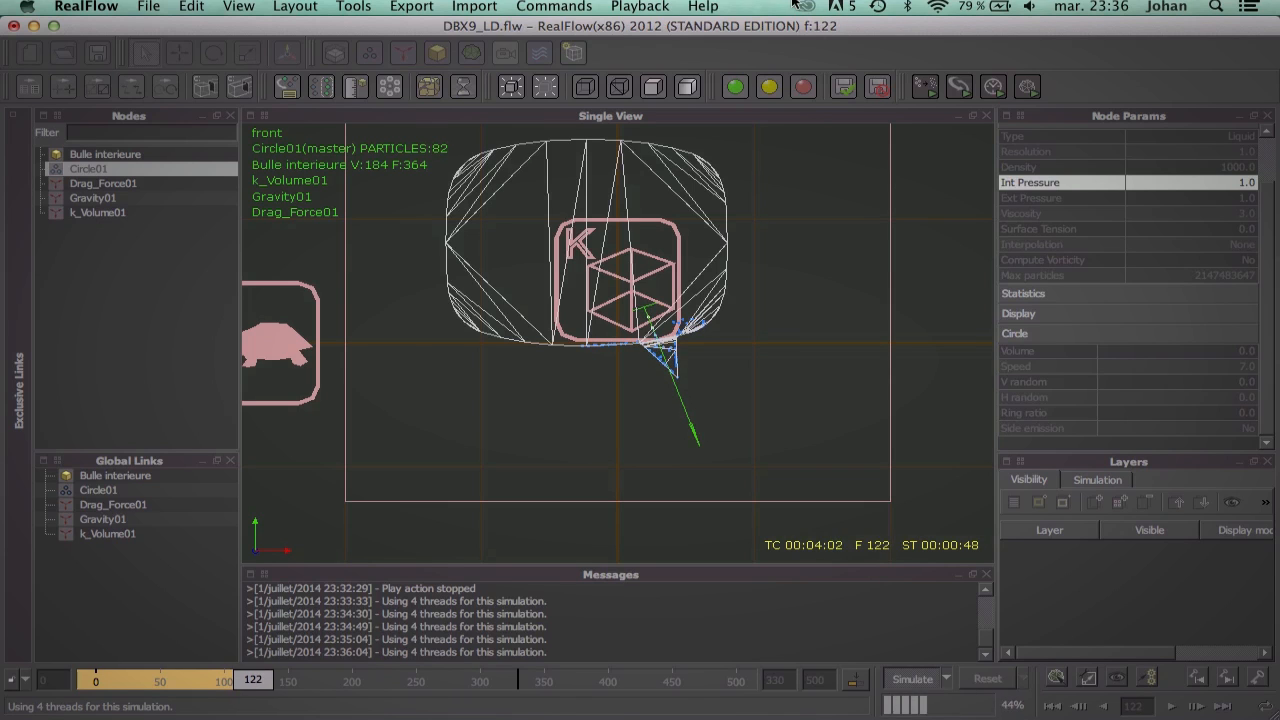
pyautogui.click(912, 679)
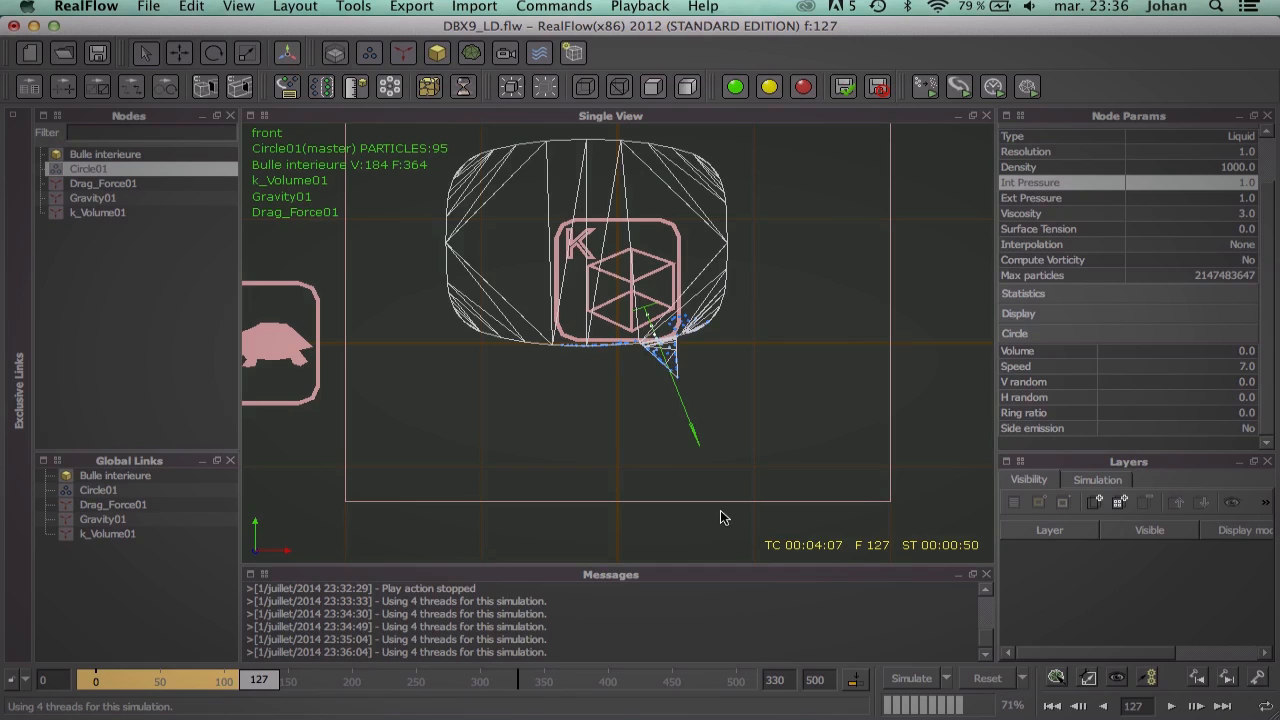
pyautogui.click(922, 684)
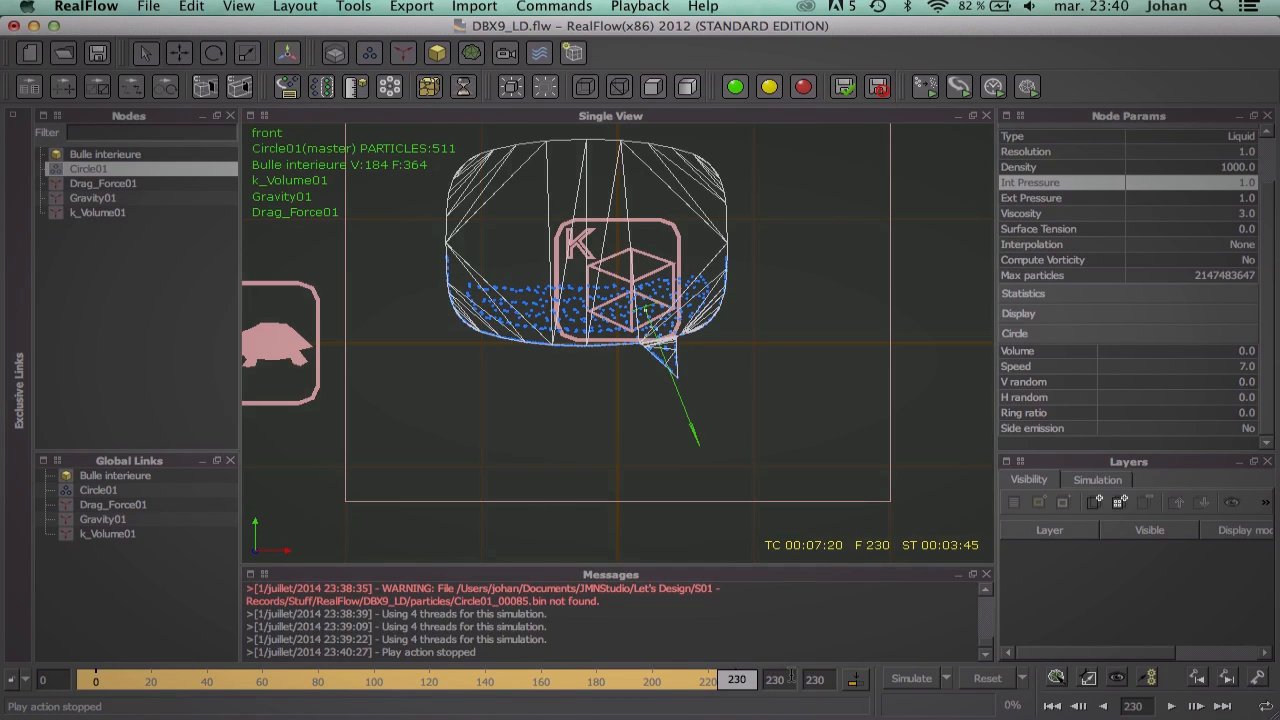
# Step: Play the cached simulation from frame 0 to frame 230 and scrub back to frame 210
pyautogui.moveTo(782, 680); pyautogui.dragTo(748, 680)
pyautogui.moveTo(743, 686); pyautogui.dragTo(58, 682)
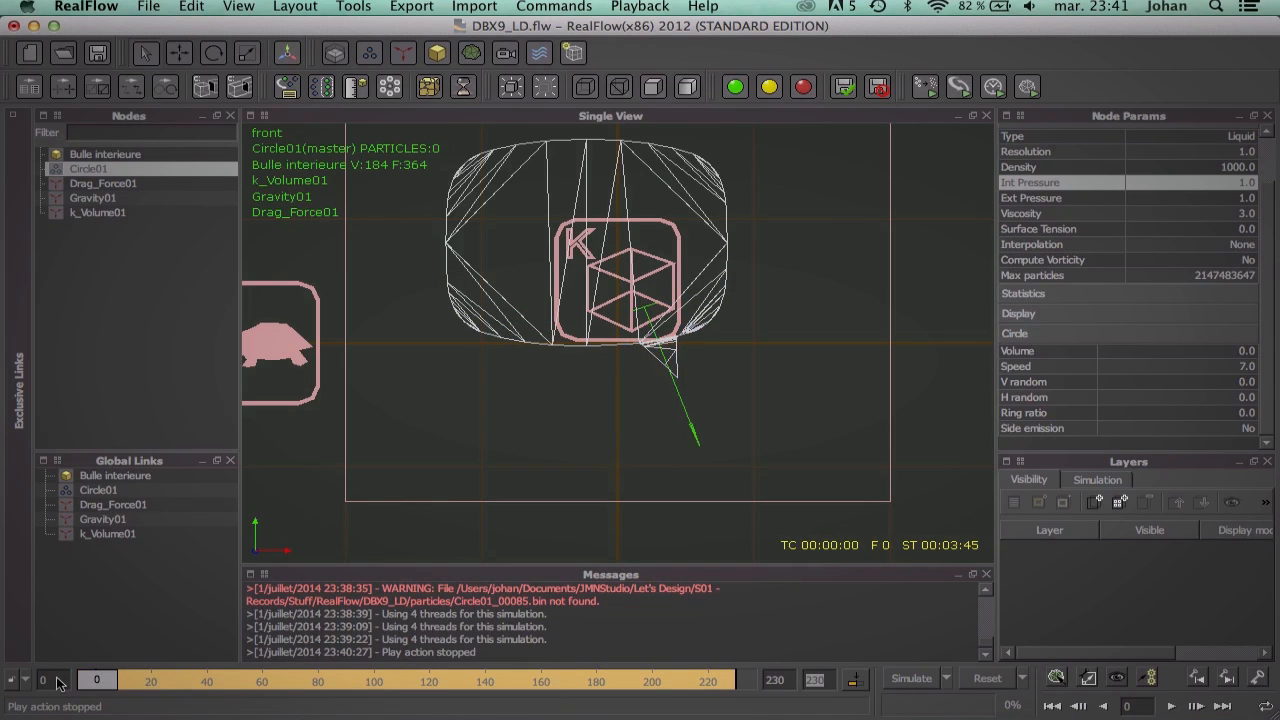
pyautogui.click(1171, 706)
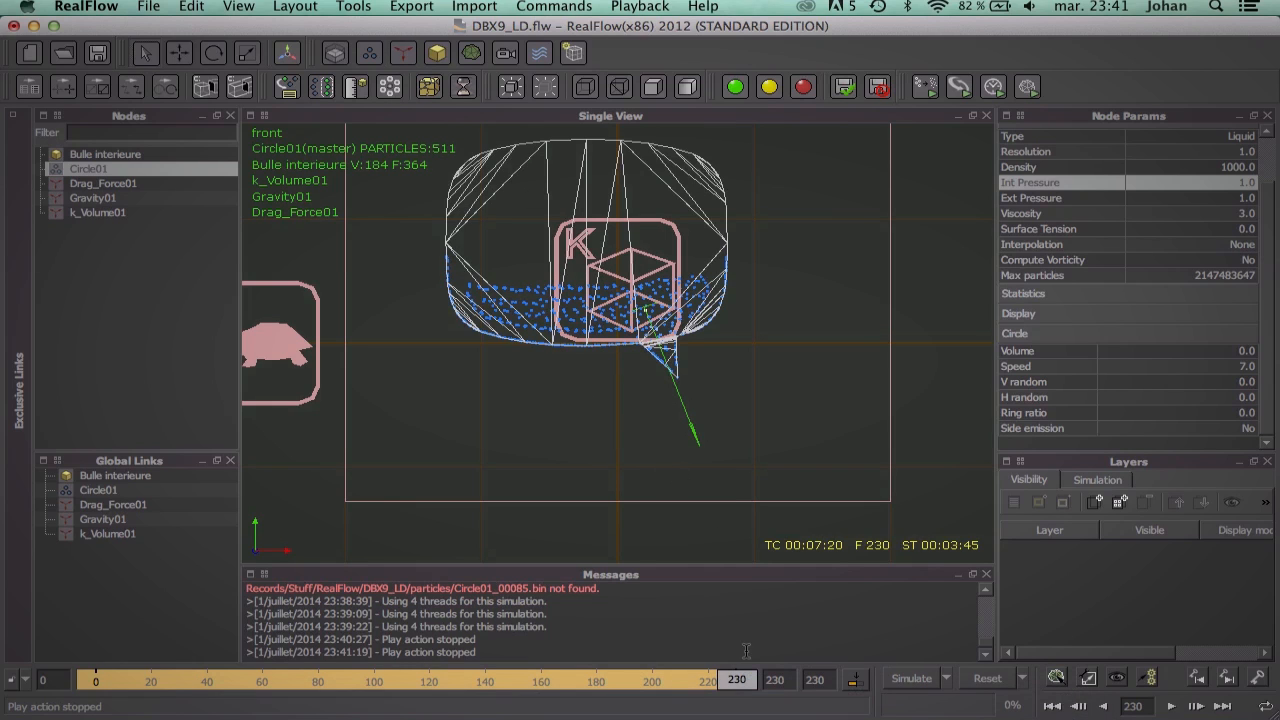
pyautogui.moveTo(731, 688); pyautogui.dragTo(680, 688)
# Step: Set the circle emitter's Speed to 10
pyautogui.doubleClick(1247, 367)
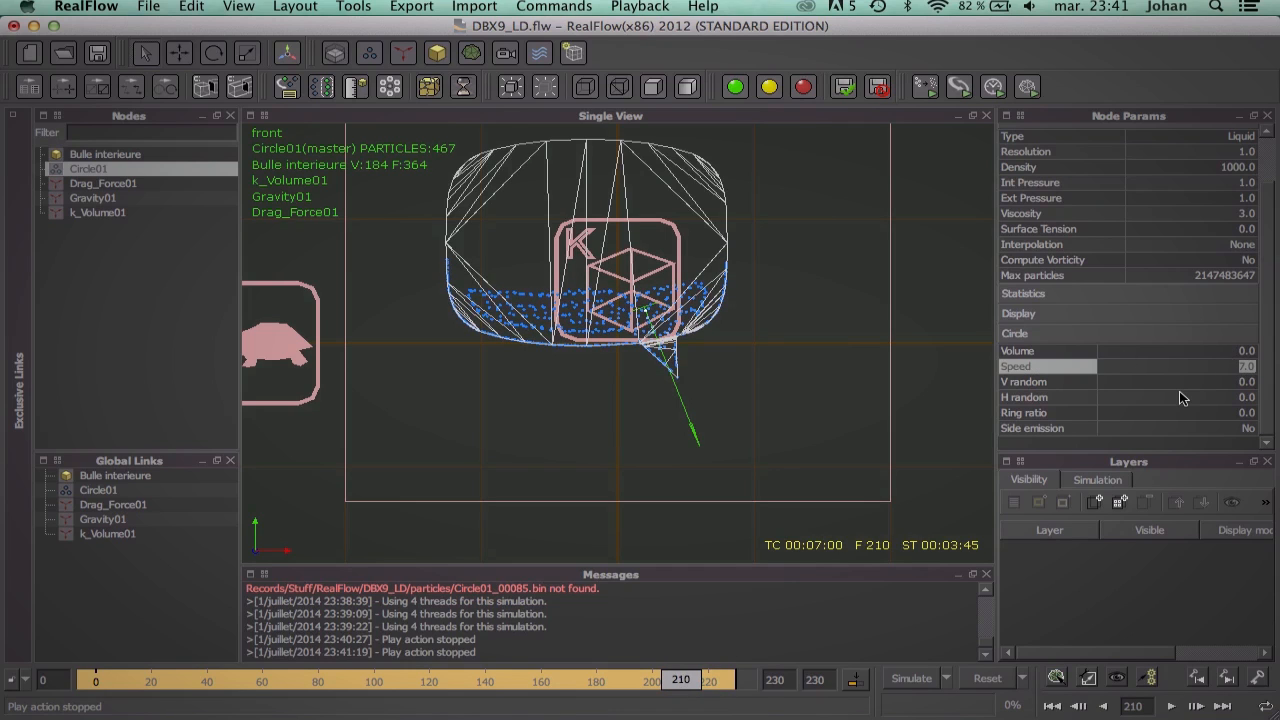
pyautogui.write('8')
pyautogui.press('BackSpace')
pyautogui.write('10')
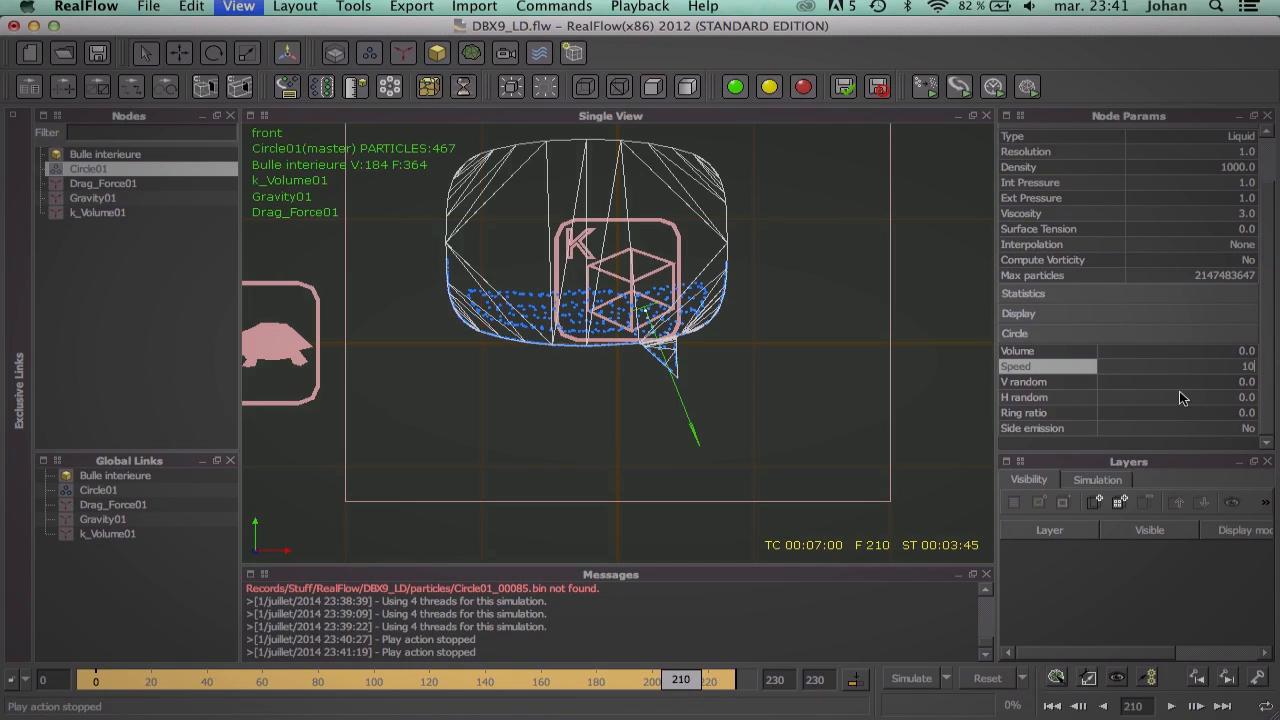
pyautogui.press('Return')
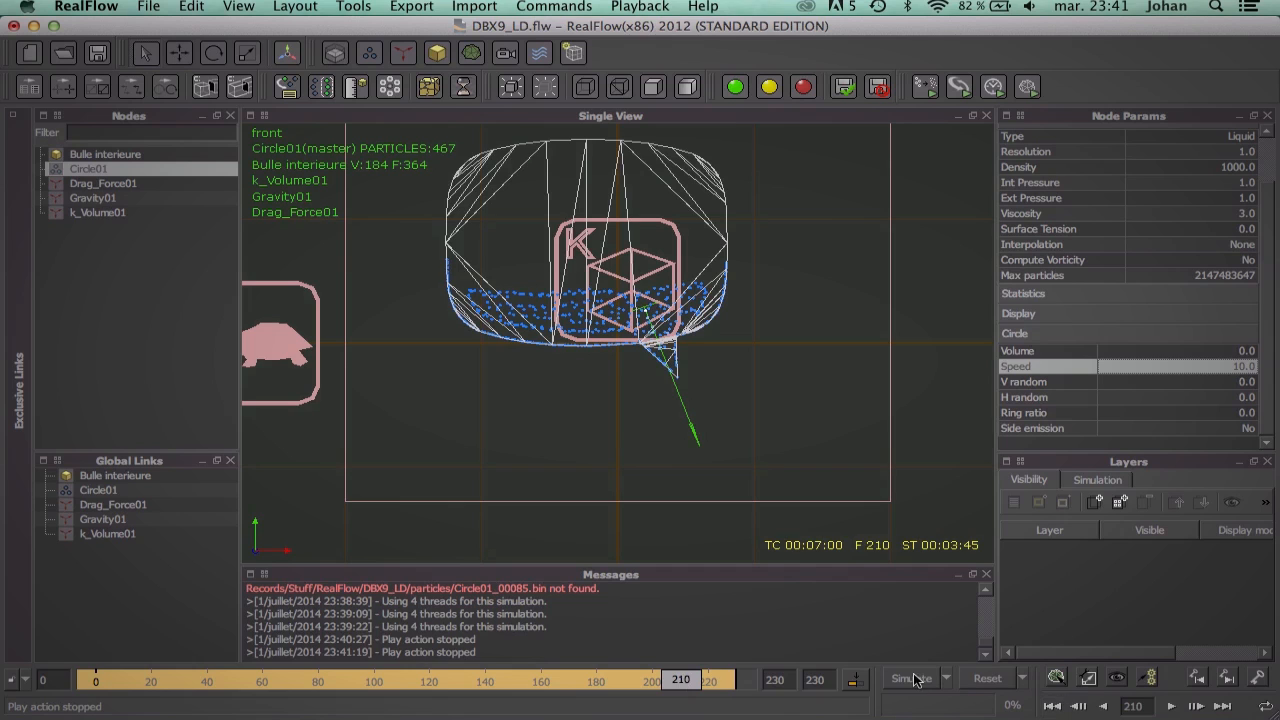
# Step: Resimulate from frame 0, overwriting the cached frames, and play the finished result from the start
pyautogui.click(1051, 706)
pyautogui.click(912, 679)
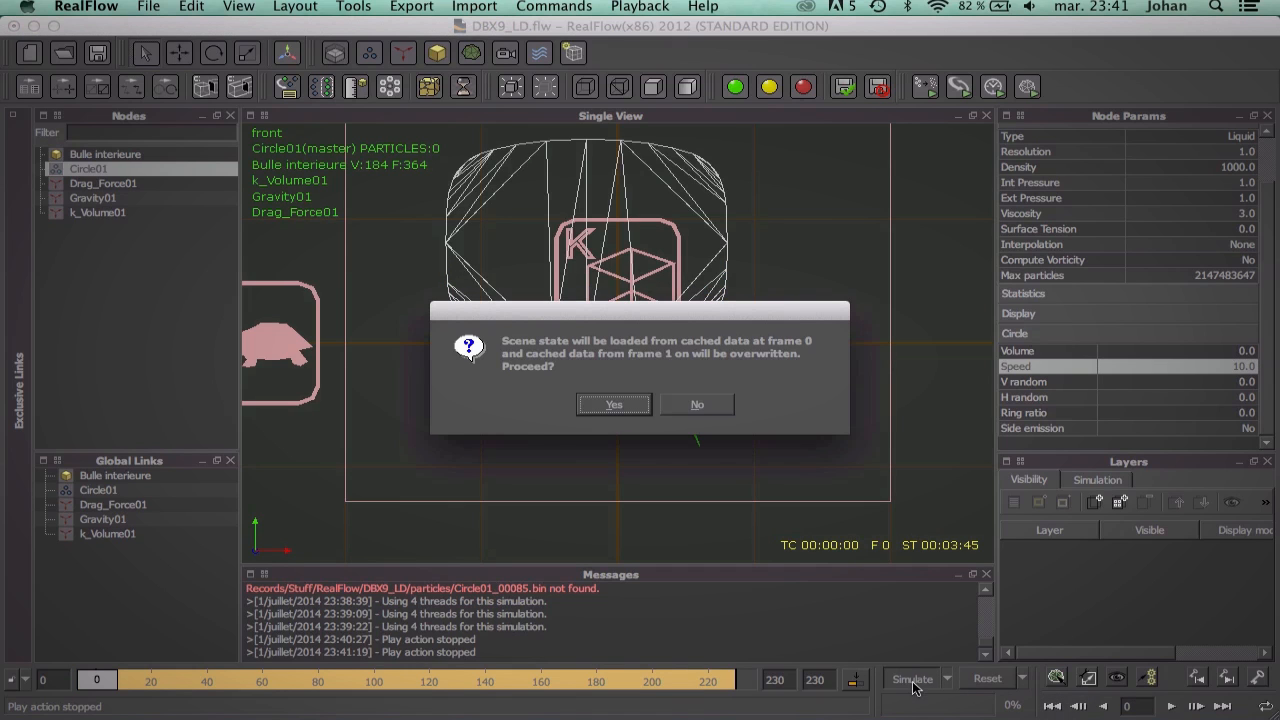
pyautogui.click(613, 403)
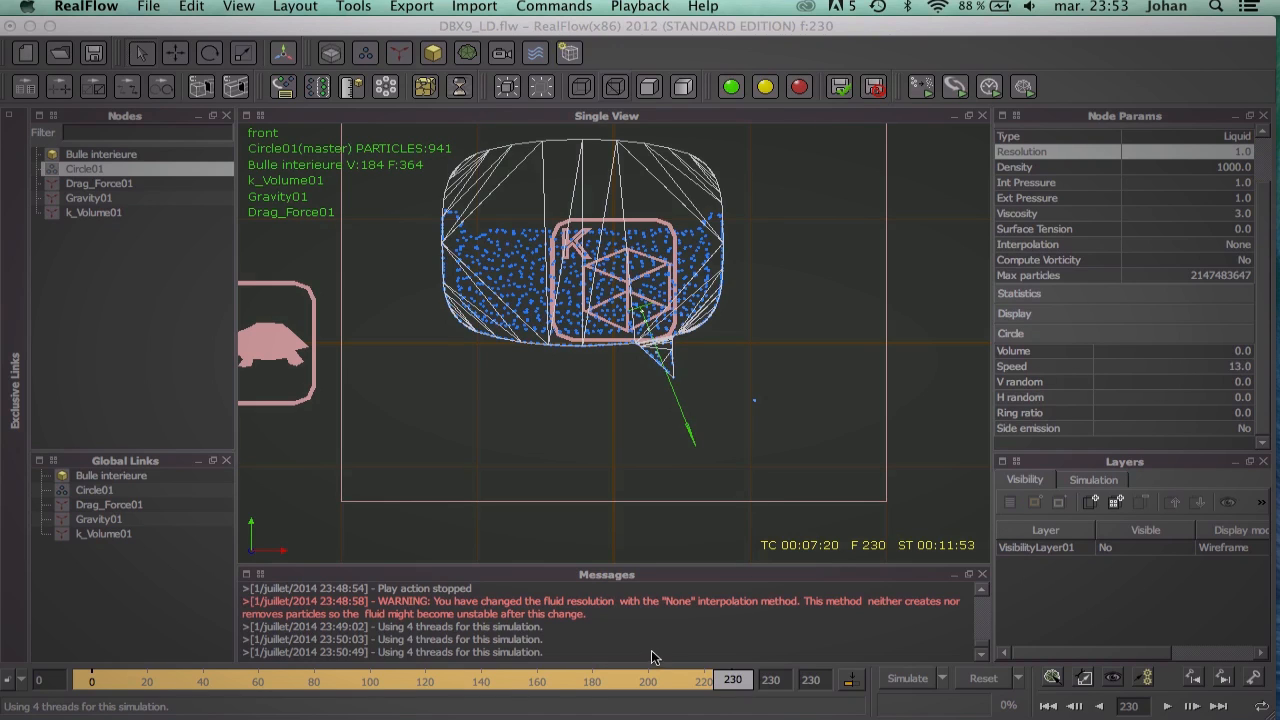
pyautogui.click(1047, 706)
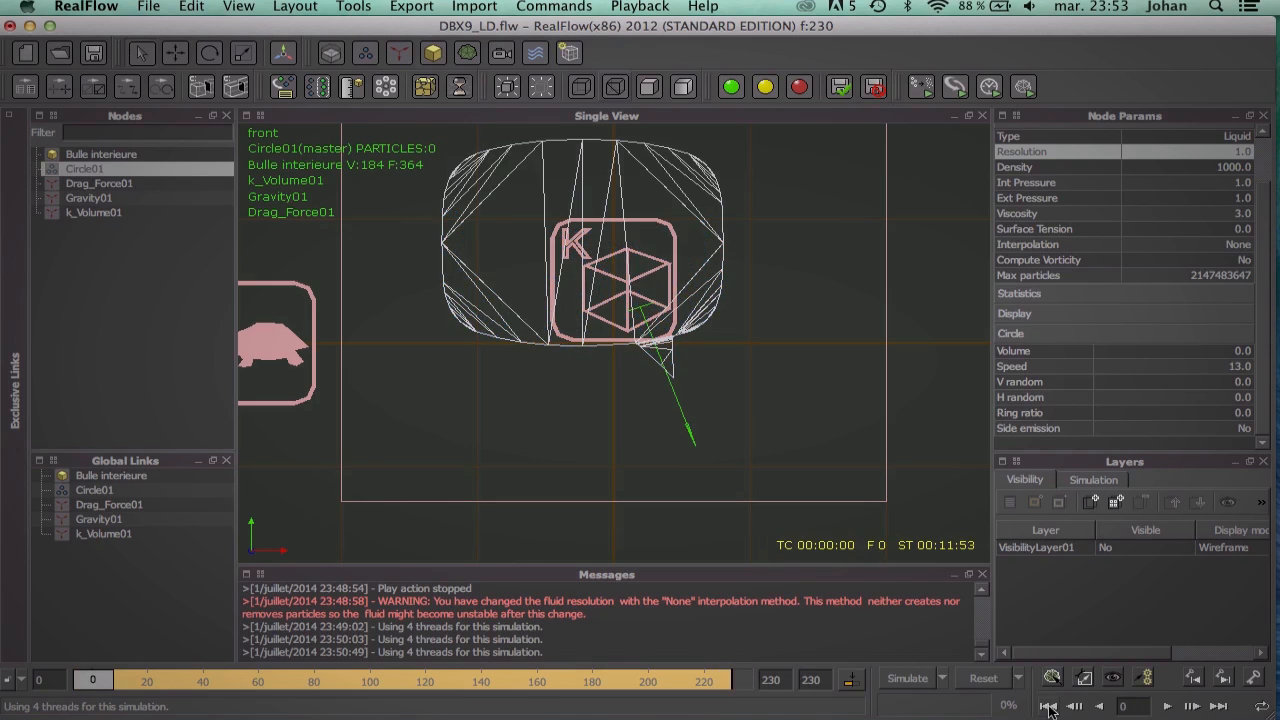
pyautogui.click(1168, 706)
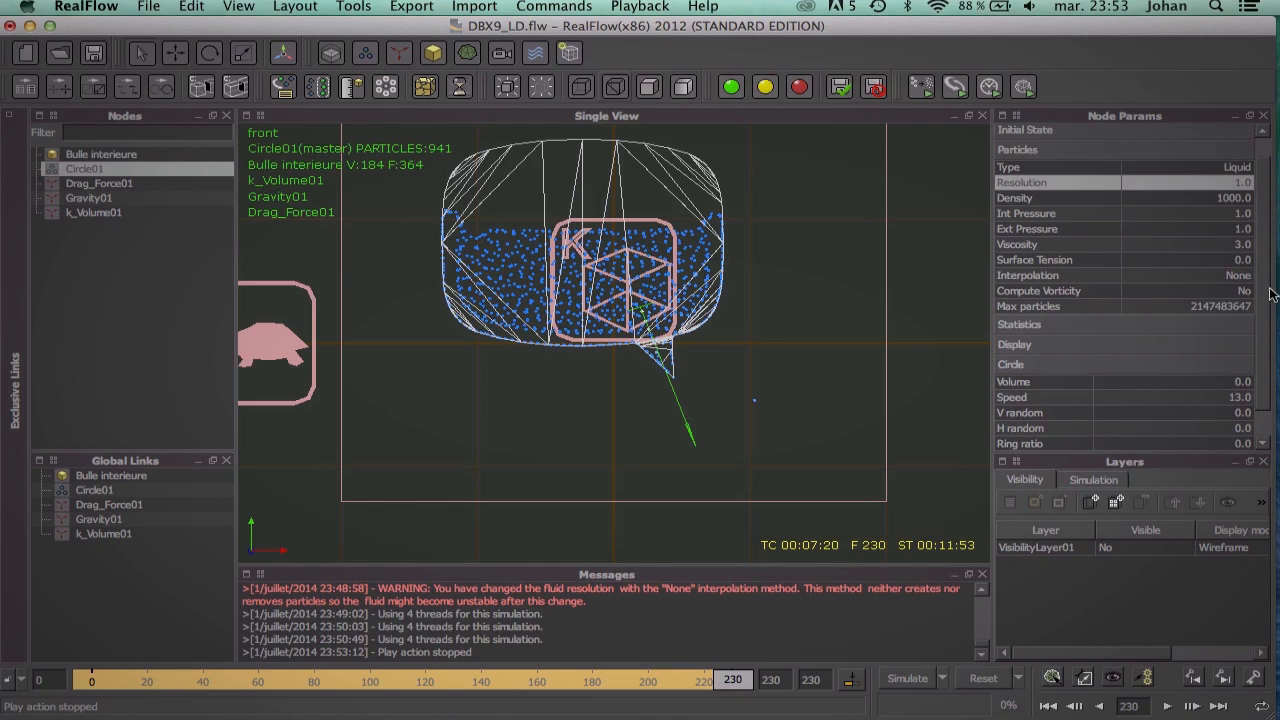
# Step: Set the circle emitter's particle Resolution to 50
pyautogui.scroll(3, 1230, 200)
pyautogui.doubleClick(1241, 206)
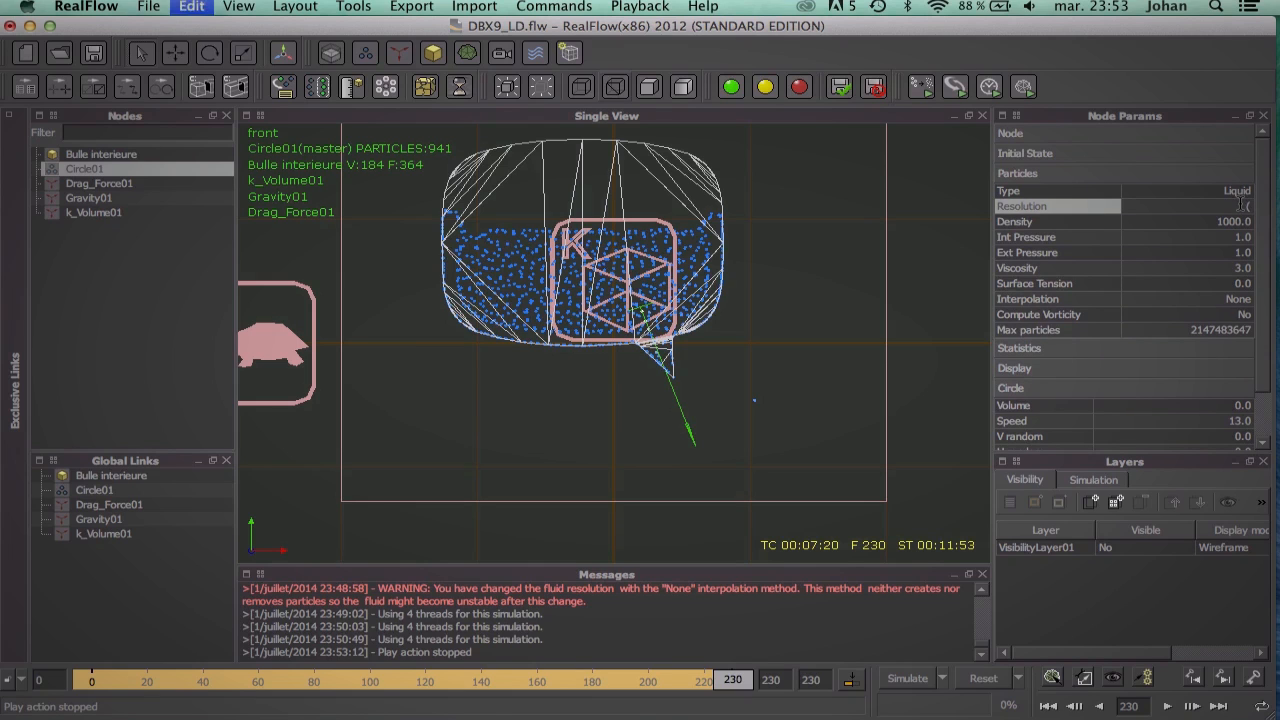
pyautogui.press('Return')
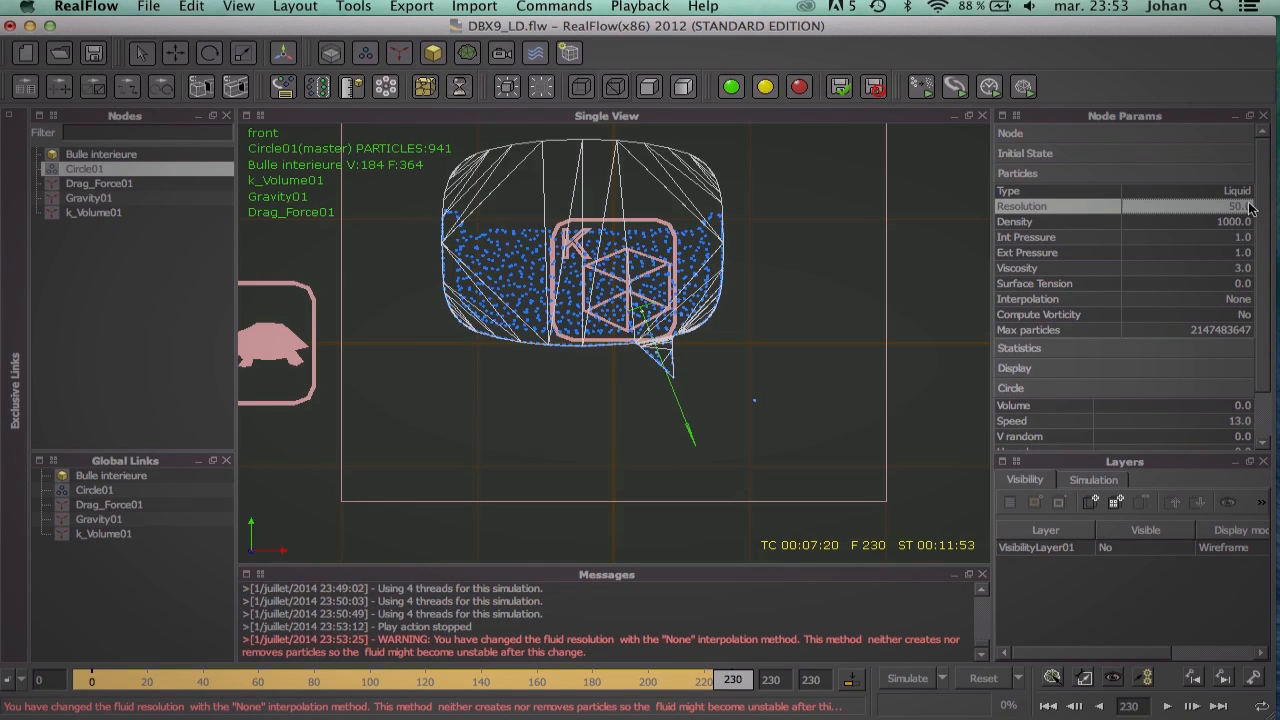
# Step: Set the circle emitter's V random and H random to 5 and expand its Display parameters
pyautogui.scroll(-3, 1259, 305)
pyautogui.moveTo(1258, 308); pyautogui.dragTo(1274, 458)
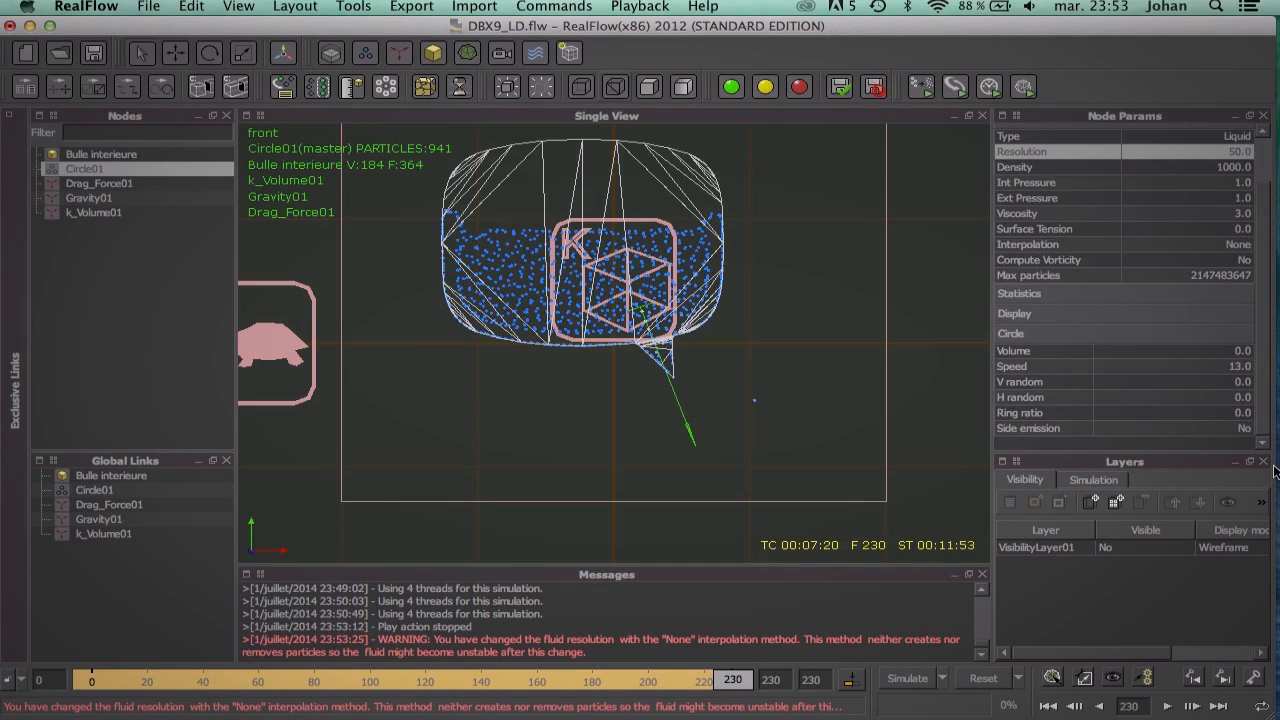
pyautogui.click(1045, 381)
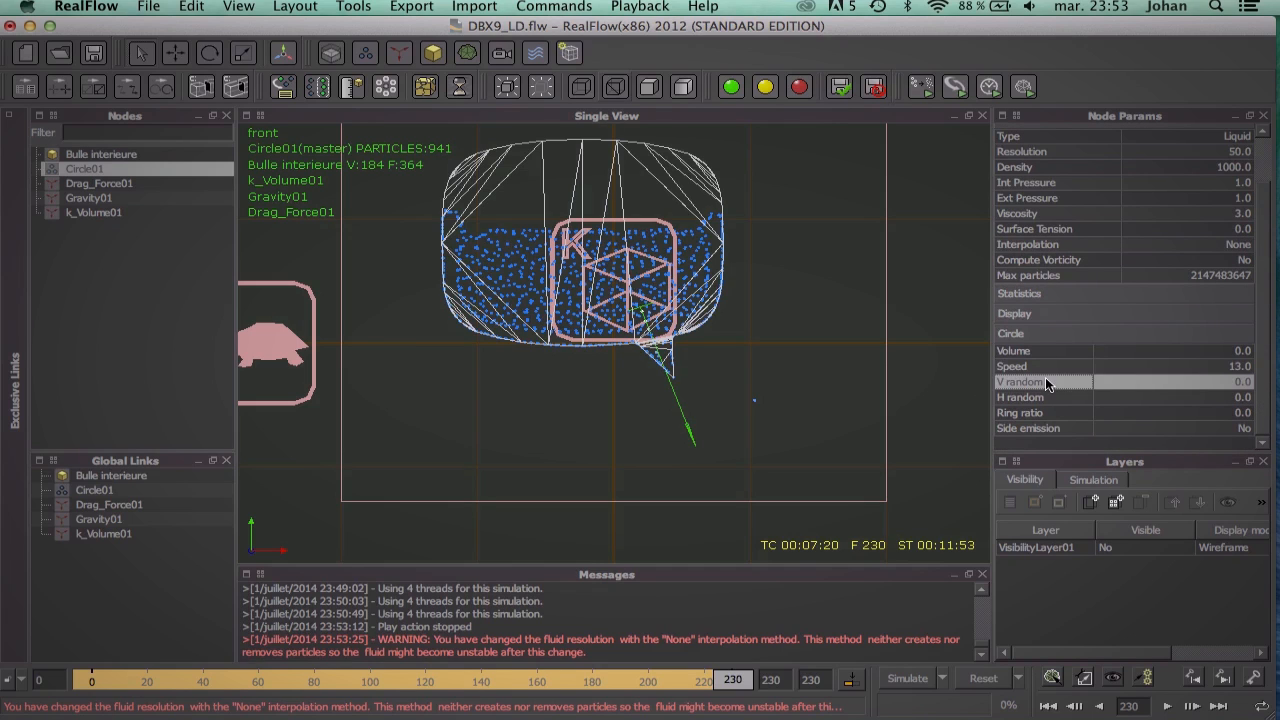
pyautogui.doubleClick(1240, 383)
pyautogui.write('0')
pyautogui.write('5')
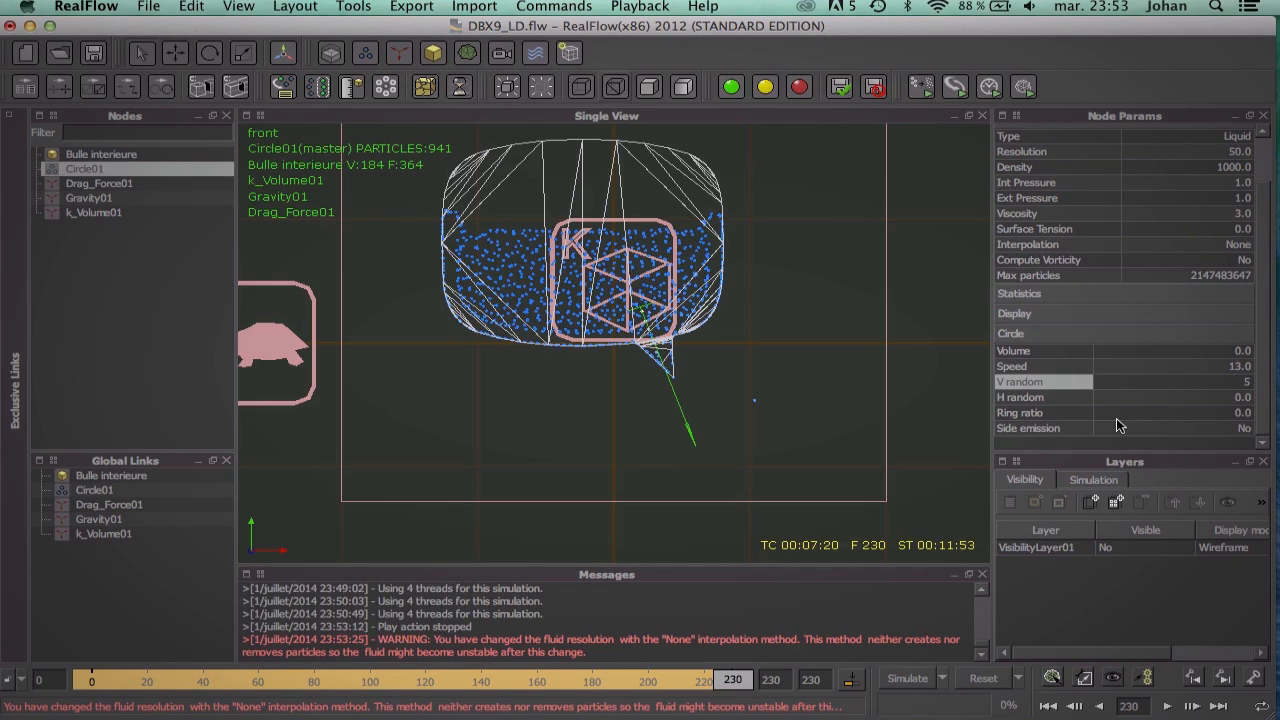
pyautogui.press('Tab')
pyautogui.write('5')
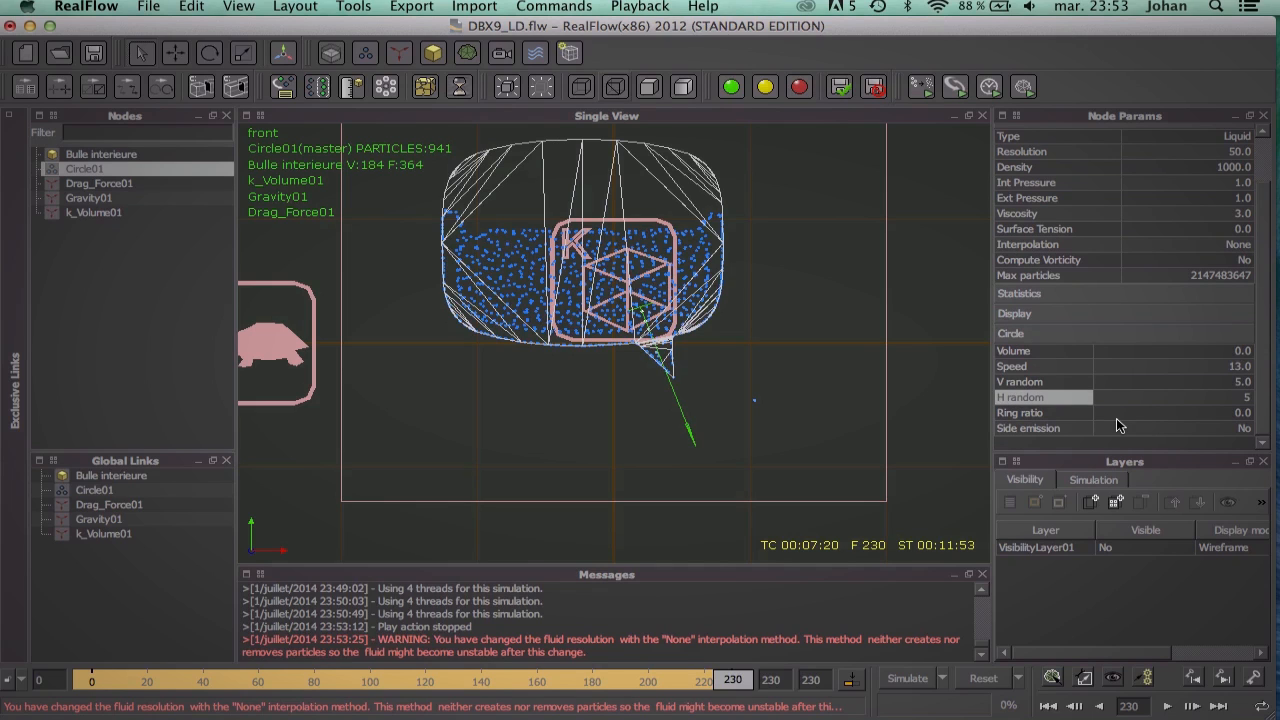
pyautogui.click(1172, 314)
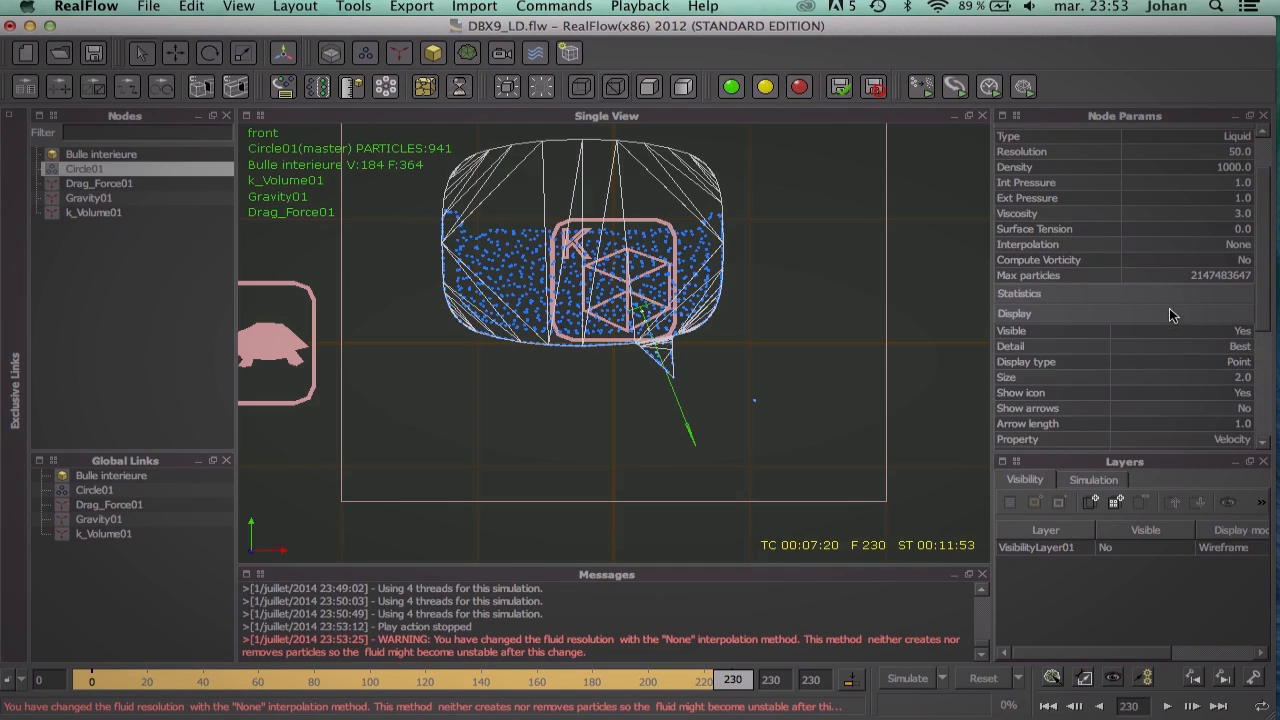
pyautogui.scroll(-5, 1258, 397)
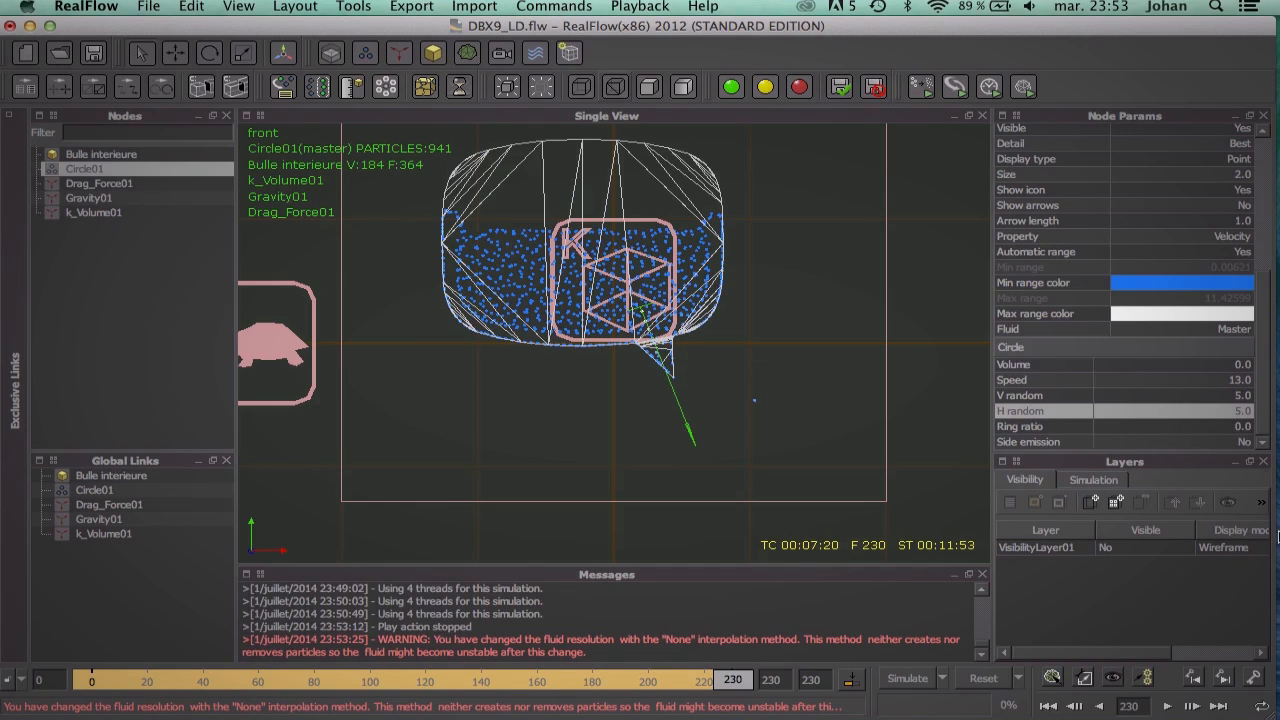
pyautogui.moveTo(1265, 416); pyautogui.dragTo(1265, 216)
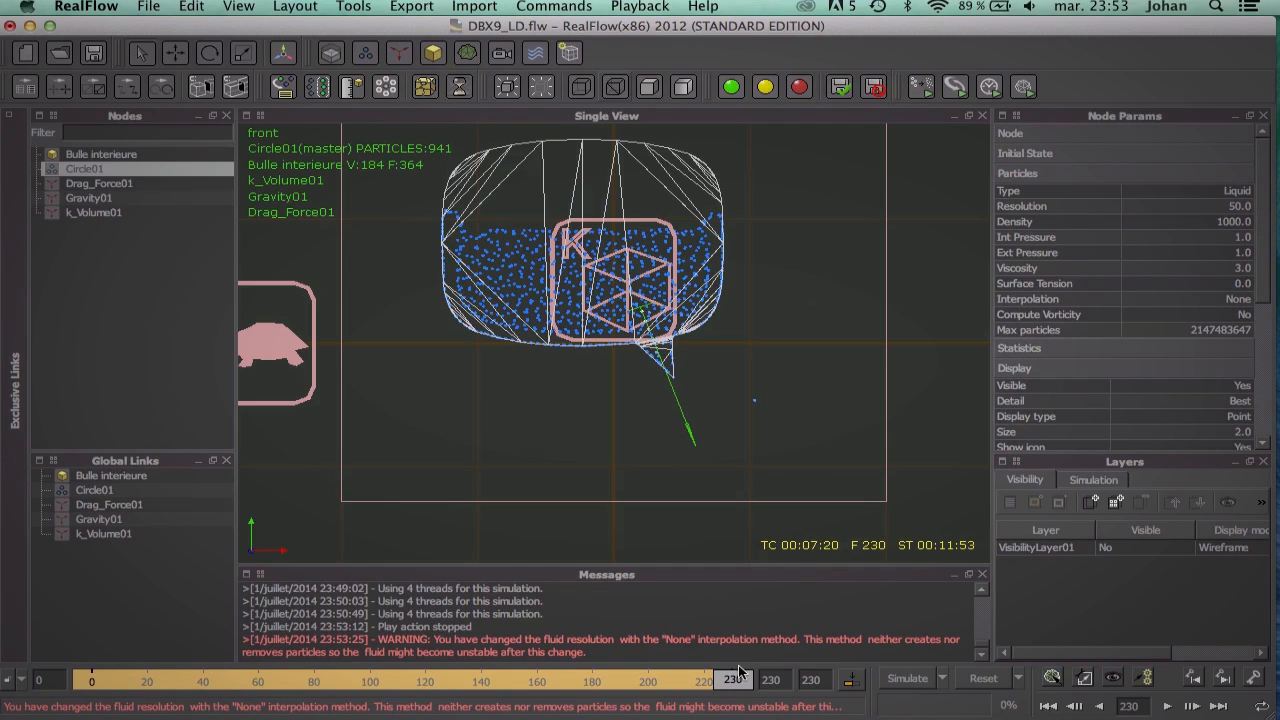
# Step: Resimulate the fluid from frame 0 with the randomized circle emitter, overwriting the cached frames
pyautogui.moveTo(728, 688); pyautogui.dragTo(10, 678)
pyautogui.moveTo(96, 681); pyautogui.dragTo(60, 678)
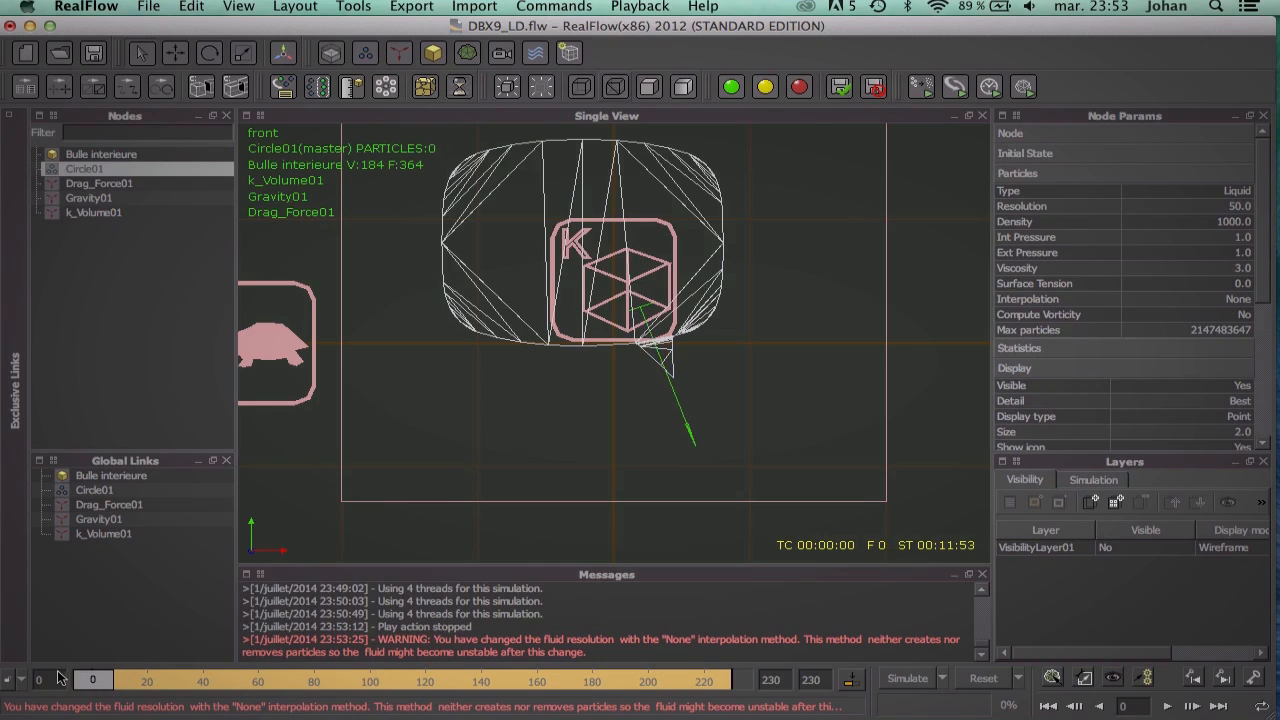
pyautogui.click(887, 681)
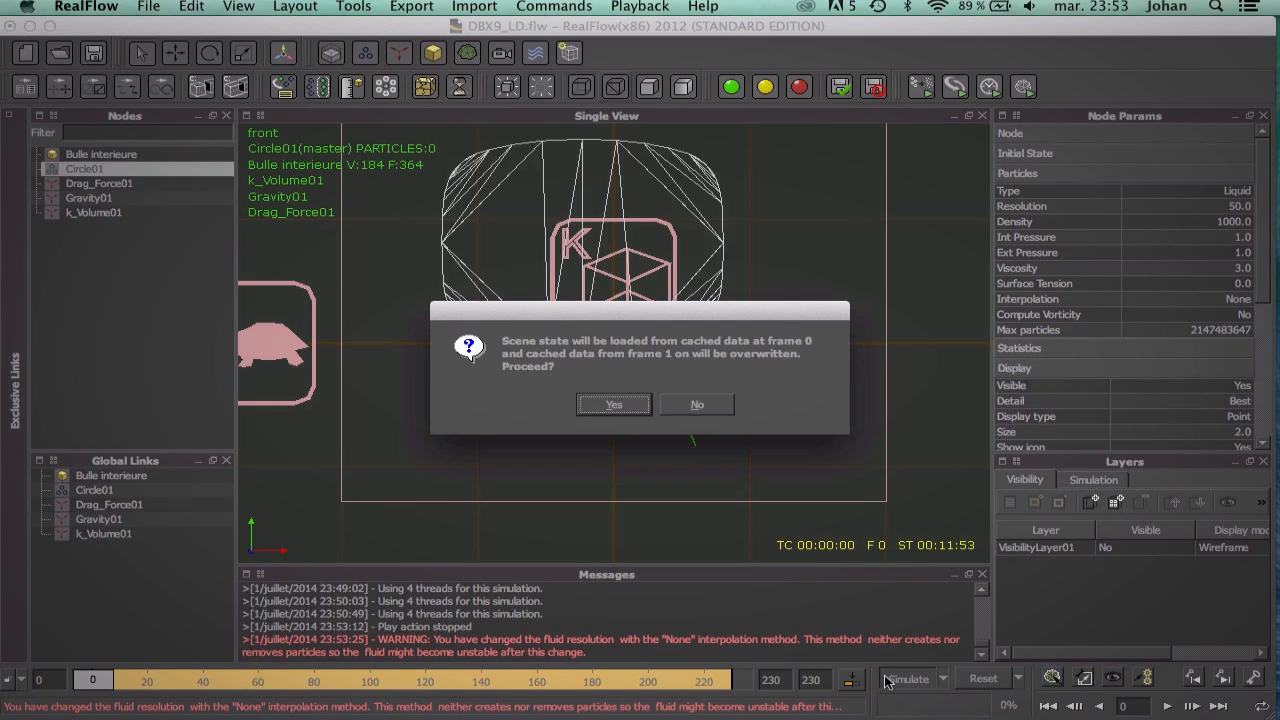
pyautogui.click(614, 403)
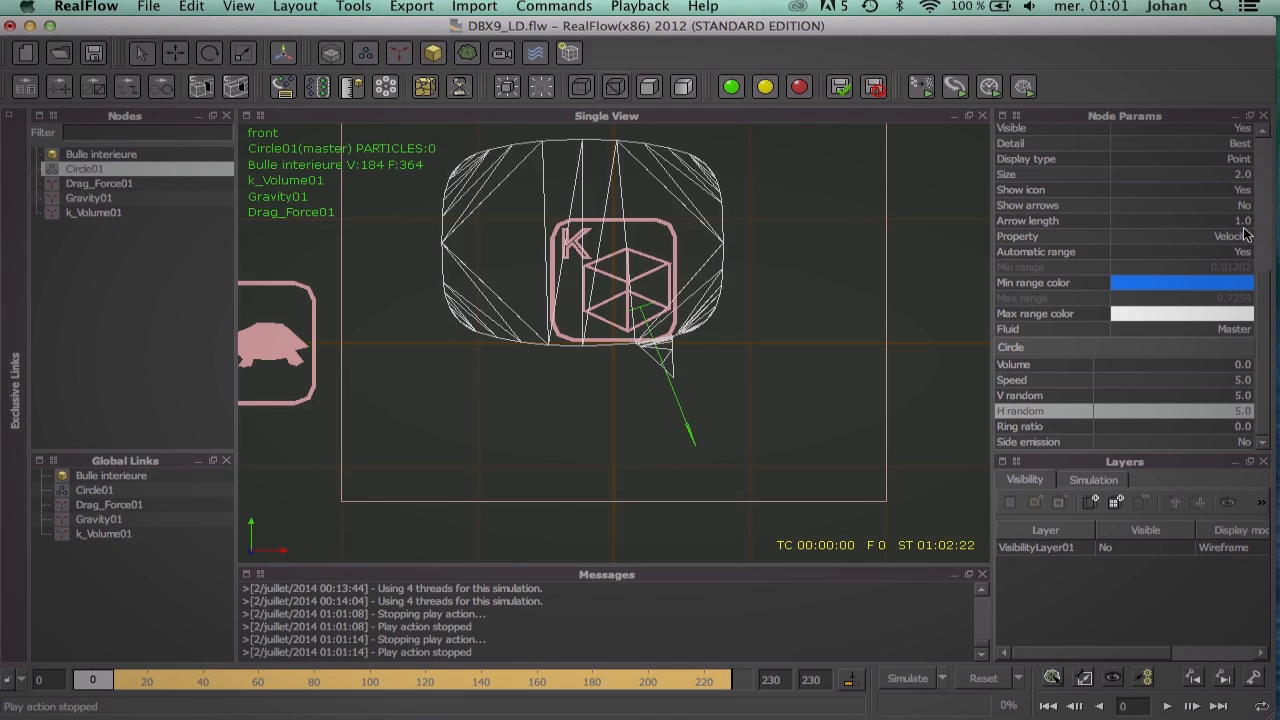
# Step: Play the cached high-resolution fluid from frame 0 to the end, then scrub back to frame 96
pyautogui.moveTo(1262, 290); pyautogui.dragTo(1263, 128)
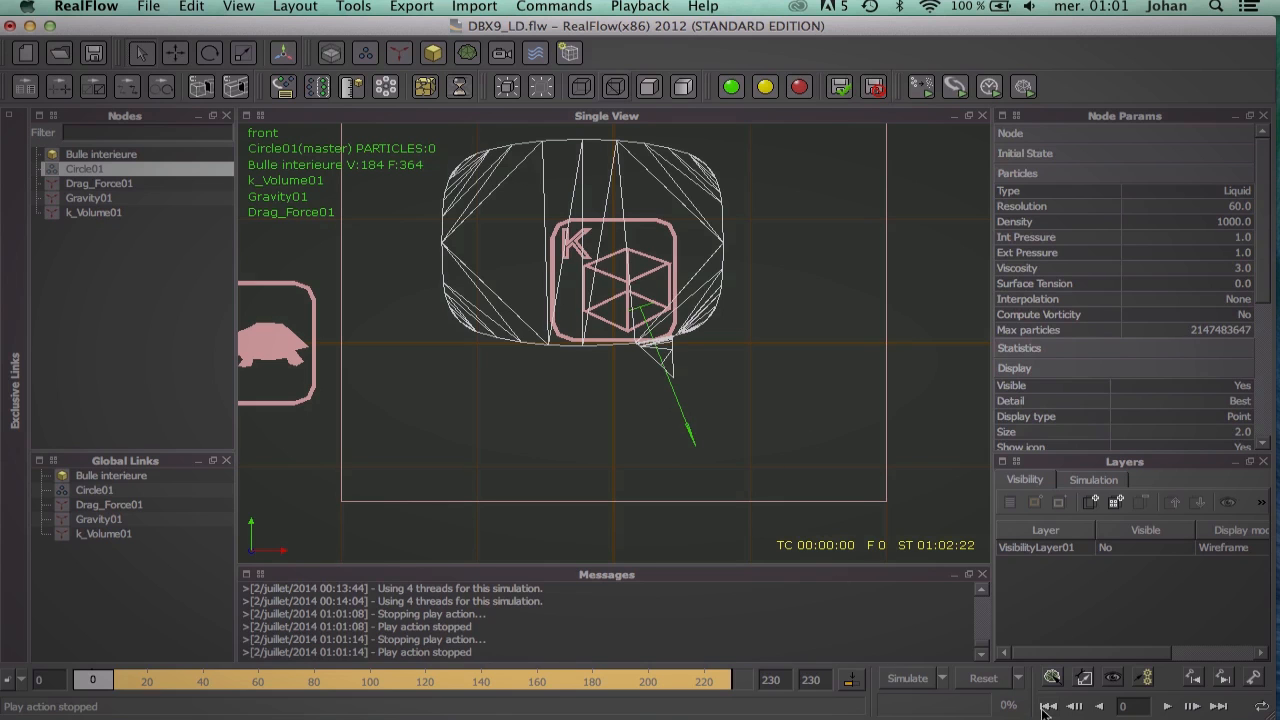
pyautogui.click(1165, 706)
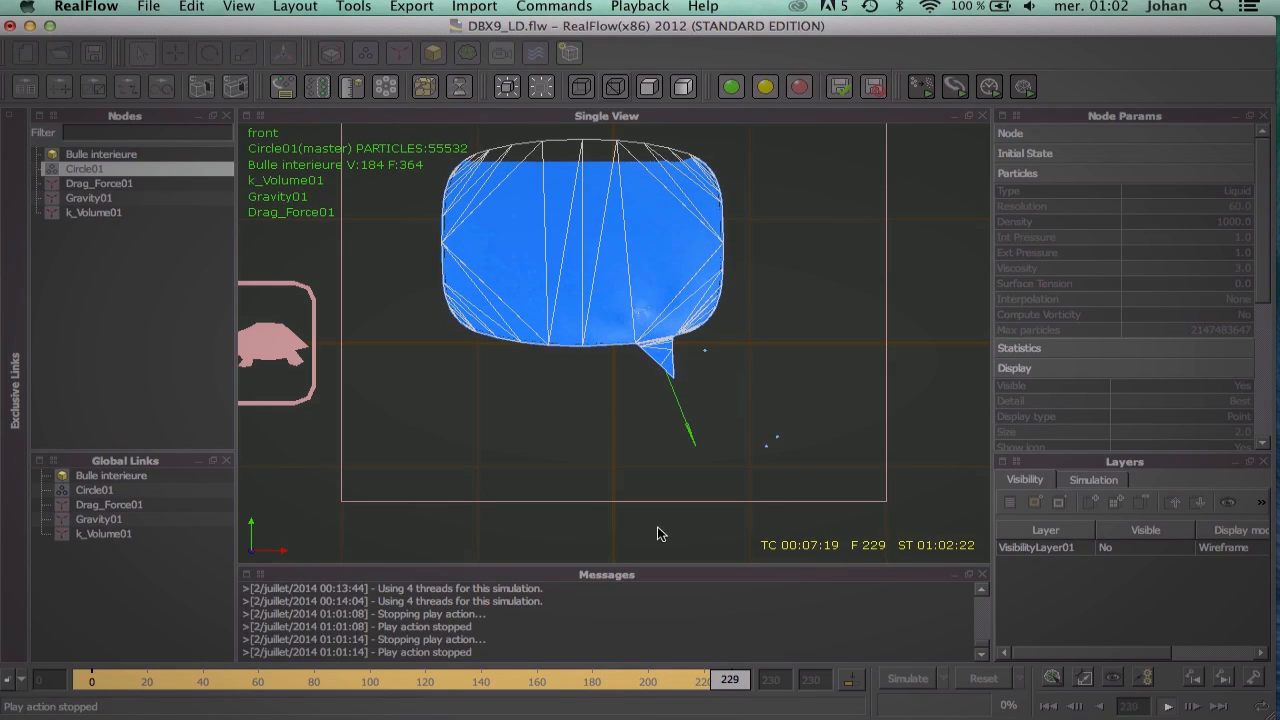
pyautogui.moveTo(742, 678); pyautogui.dragTo(363, 648)
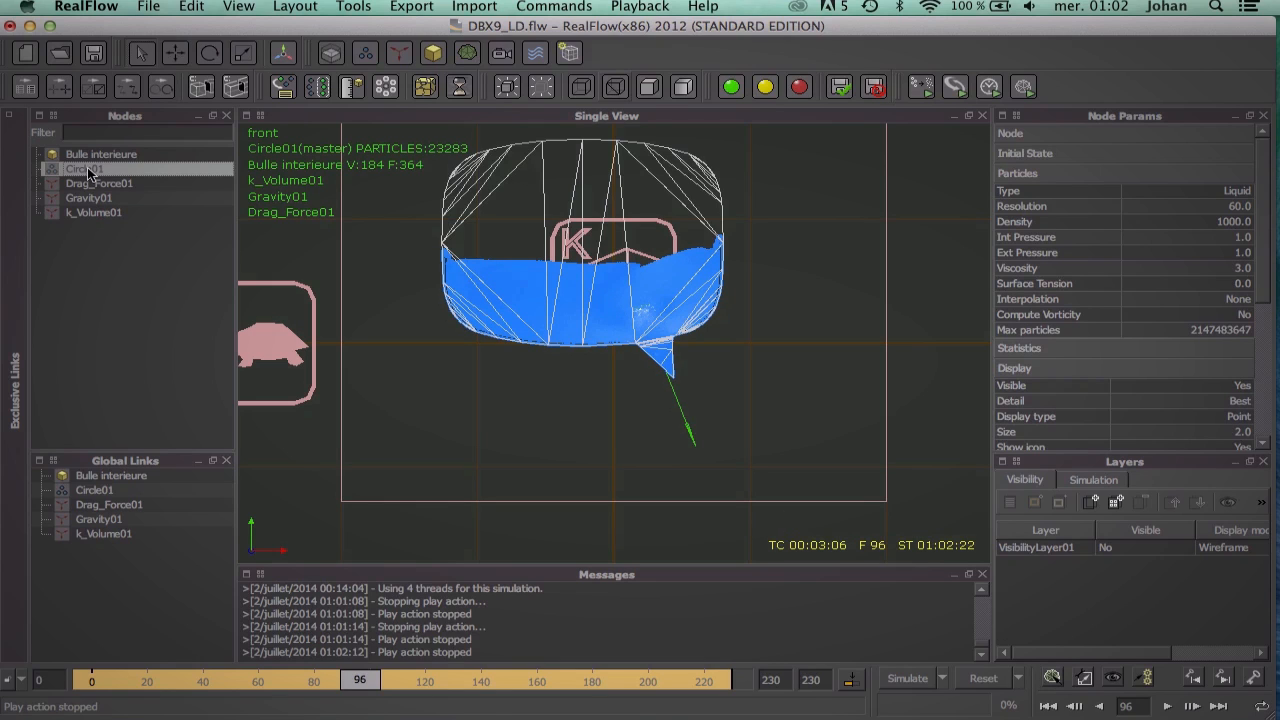
# Step: Try to run the mesh-building script from frame 0 with only the circle emitter selected
pyautogui.click(125, 346)
pyautogui.click(80, 168)
pyautogui.click(82, 681)
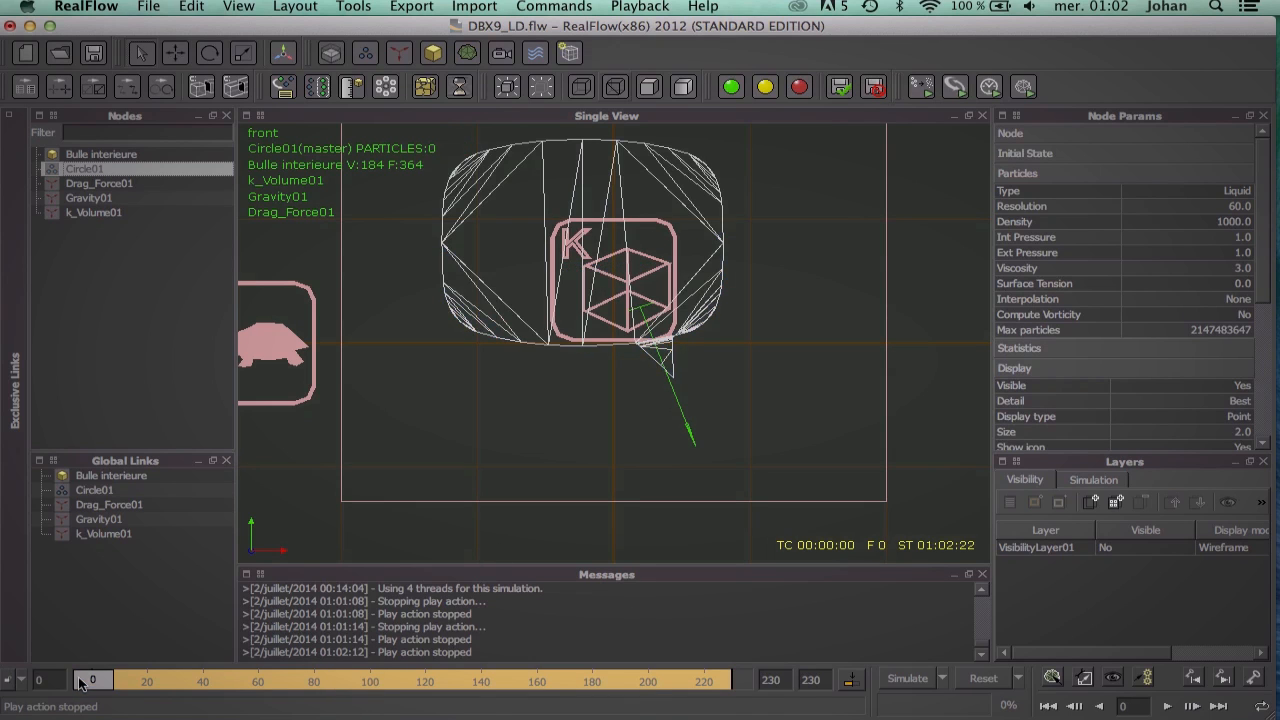
pyautogui.click(1020, 88)
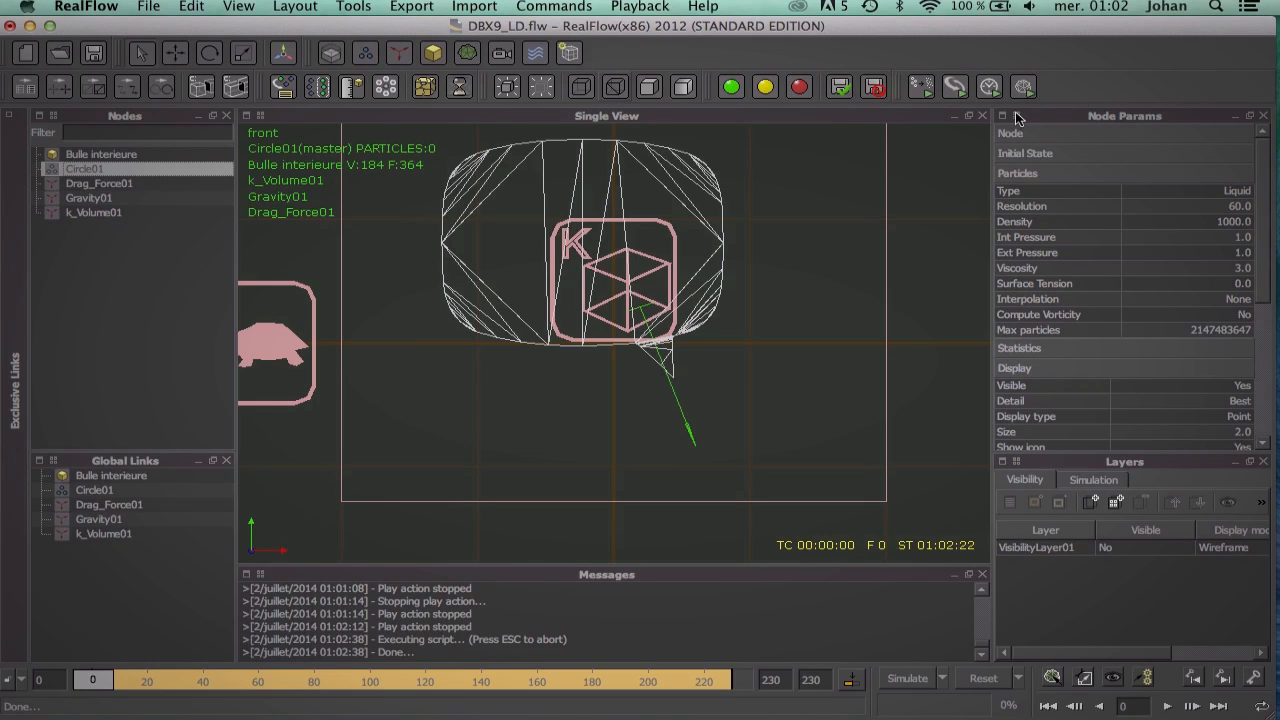
pyautogui.click(1022, 95)
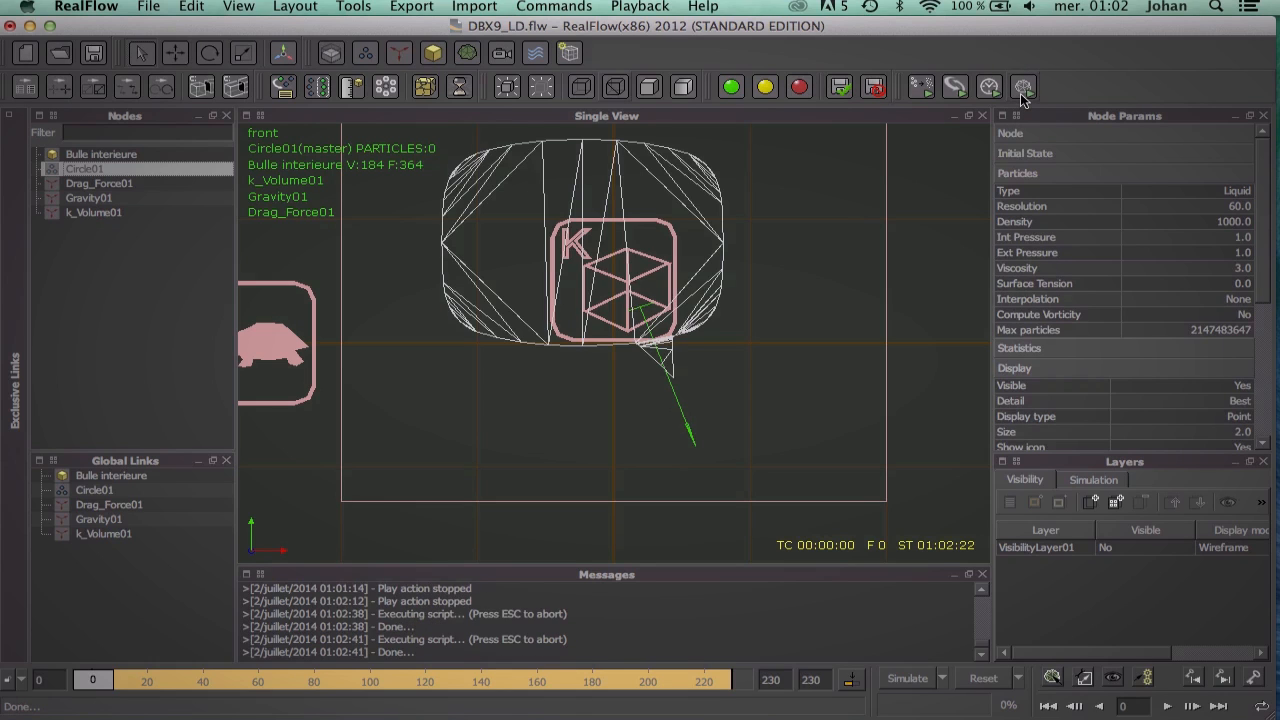
# Step: Add a Particle mesh (Standard) for the circle emitter and check its linked emitter in the node tree
pyautogui.click(89, 293)
pyautogui.click(82, 170)
pyautogui.click(467, 52)
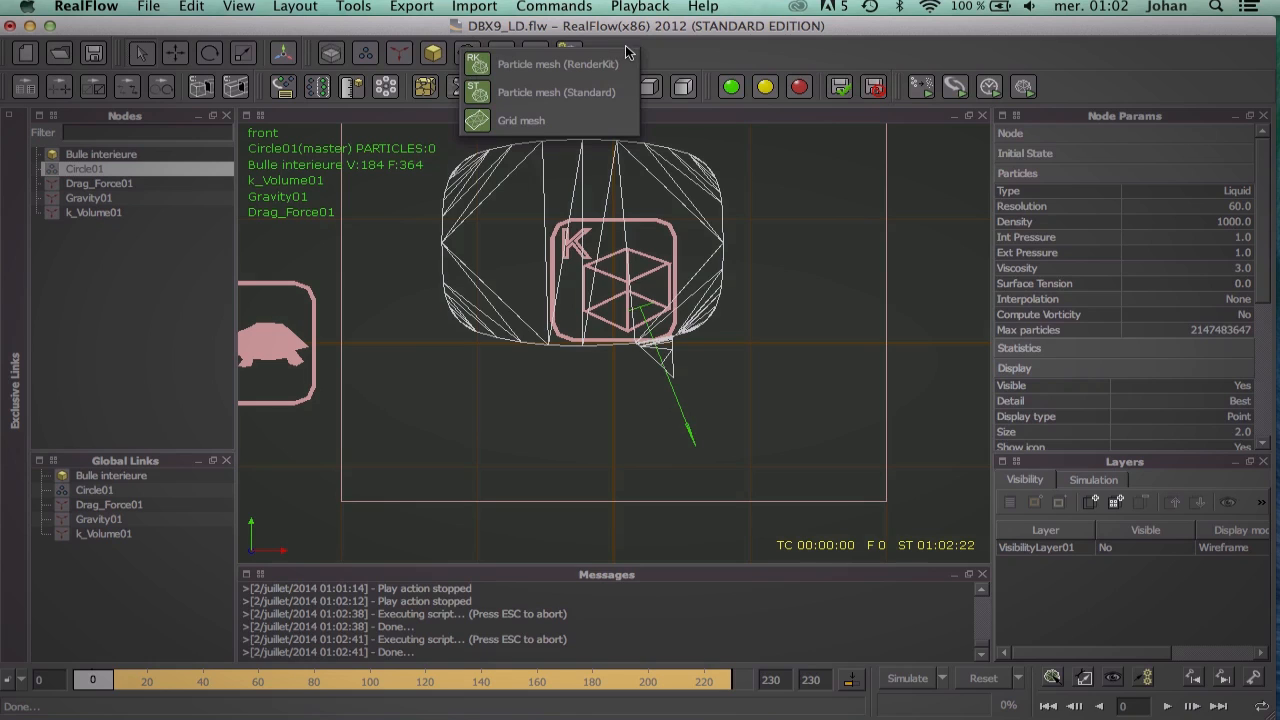
pyautogui.click(744, 73)
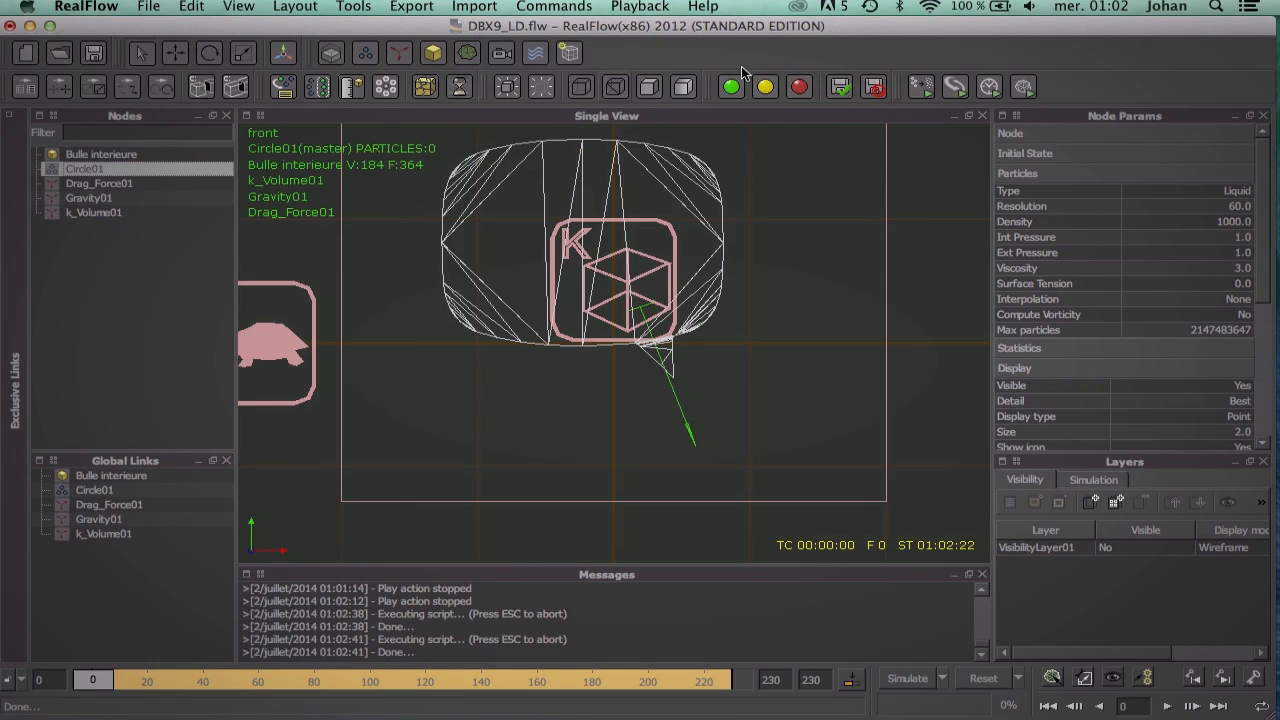
pyautogui.click(465, 54)
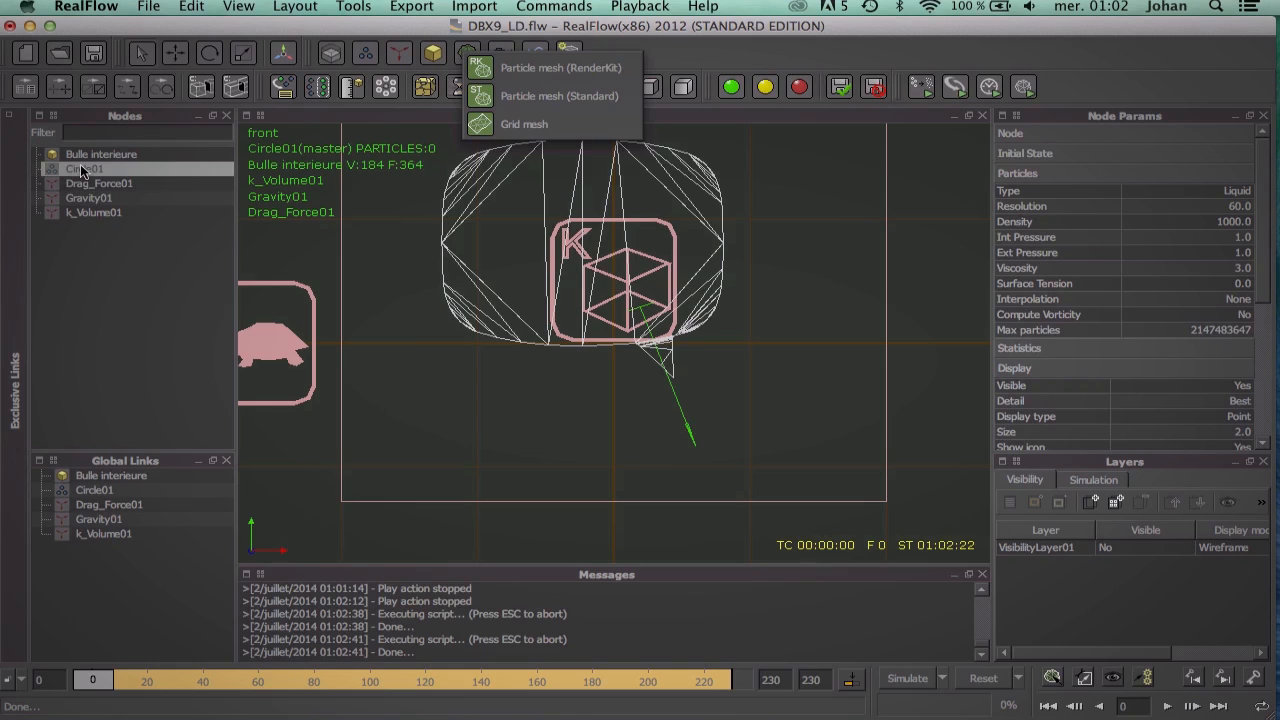
pyautogui.click(545, 96)
pyautogui.click(120, 330)
pyautogui.click(37, 213)
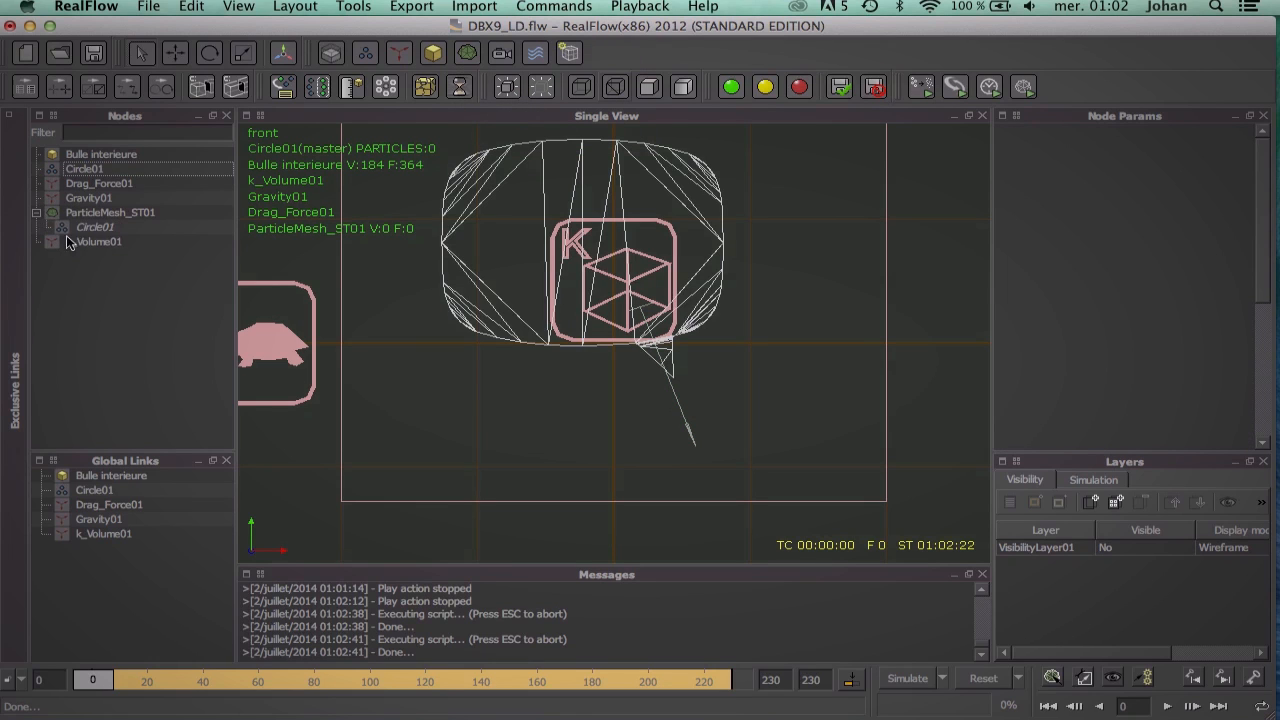
pyautogui.click(35, 215)
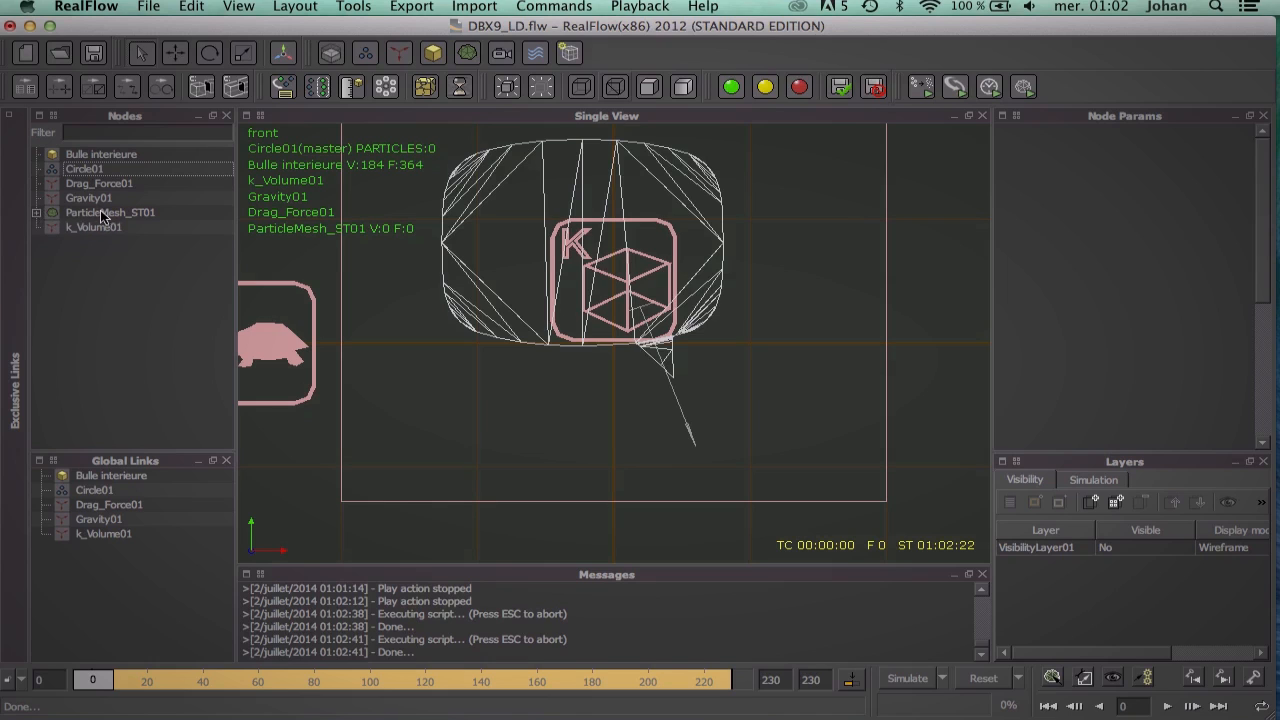
# Step: Build the standard particle mesh for the single frame 122
pyautogui.click(101, 214)
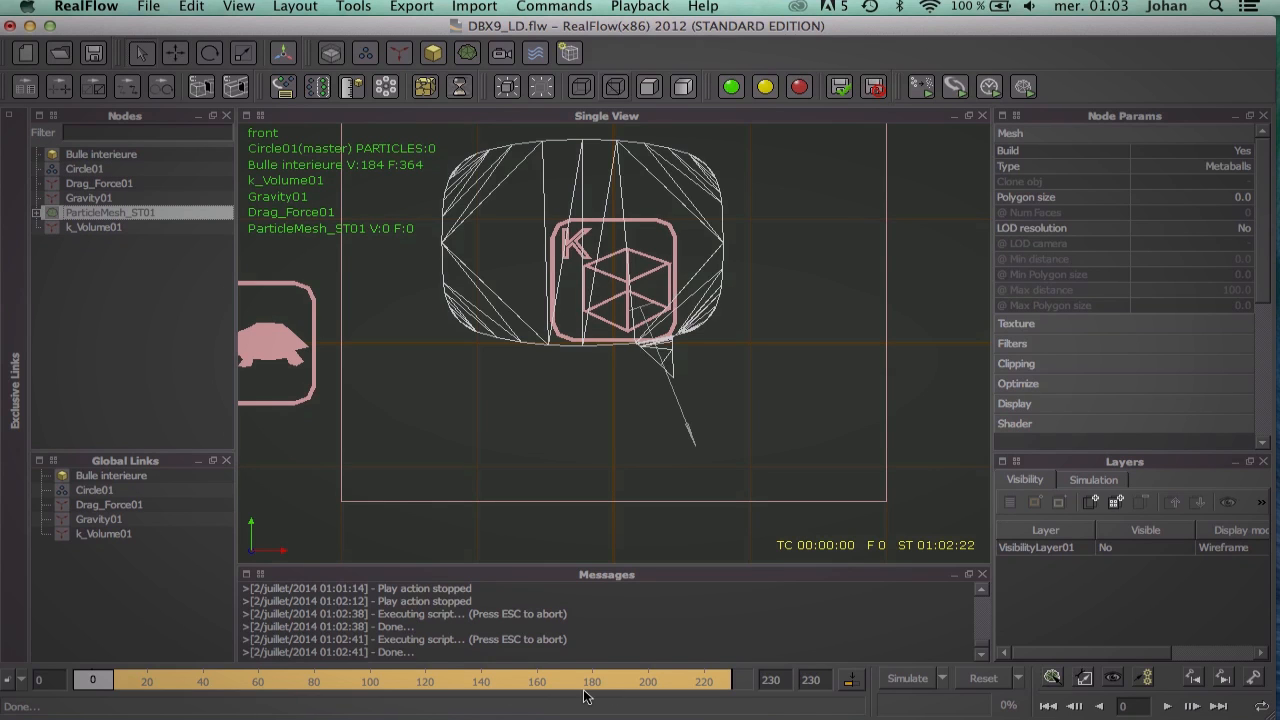
pyautogui.click(437, 672)
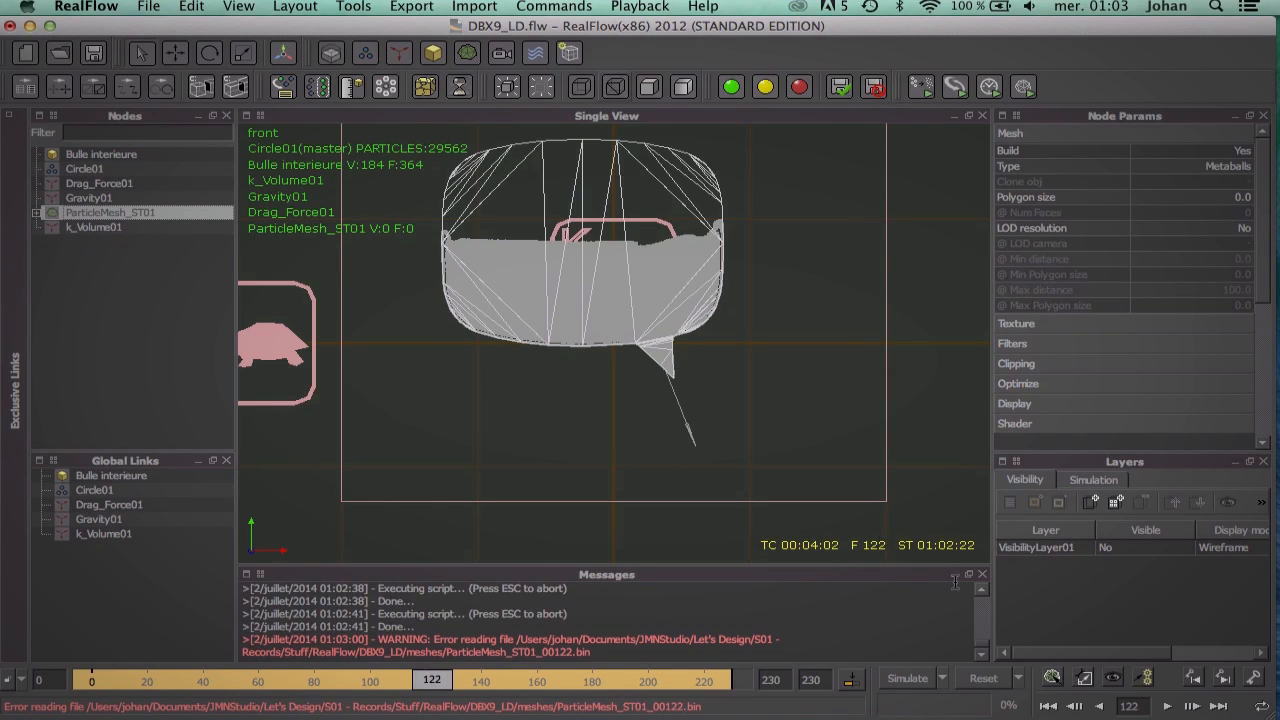
pyautogui.click(1053, 679)
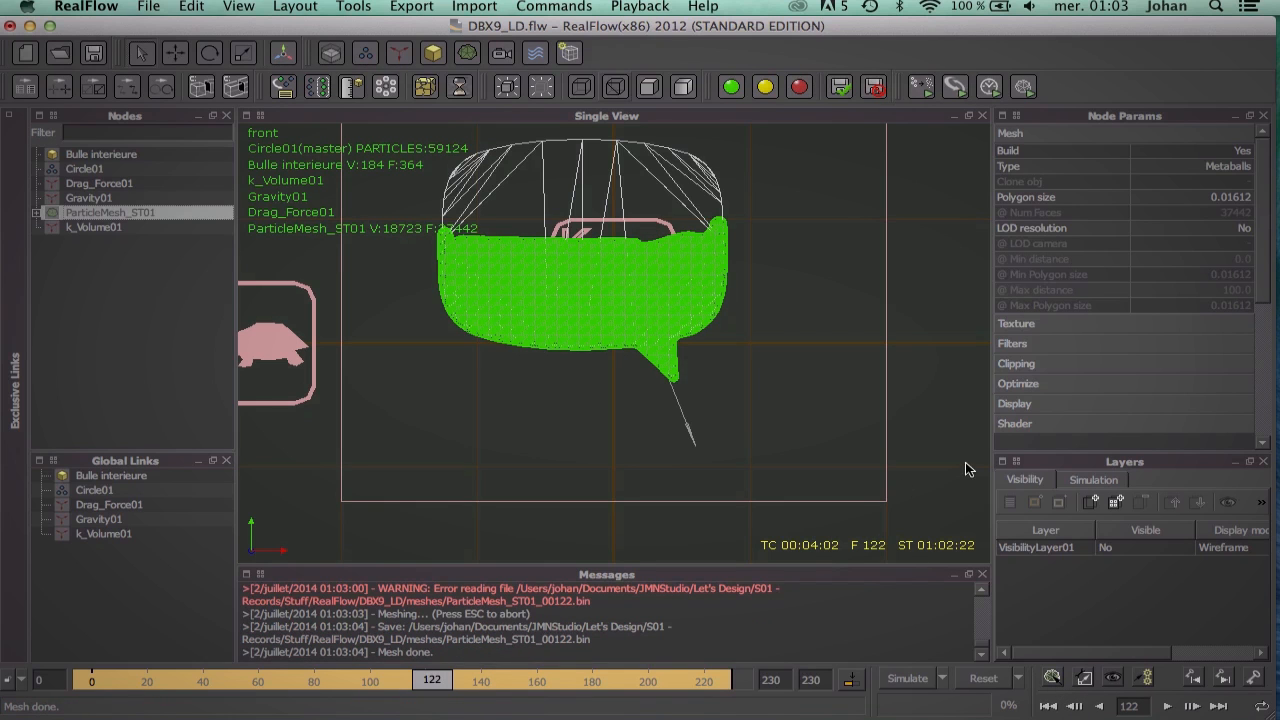
# Step: Inspect the fluid mesh at frame 122 in the perspective view from closer up and another angle
pyautogui.click(638, 288)
pyautogui.press('4')
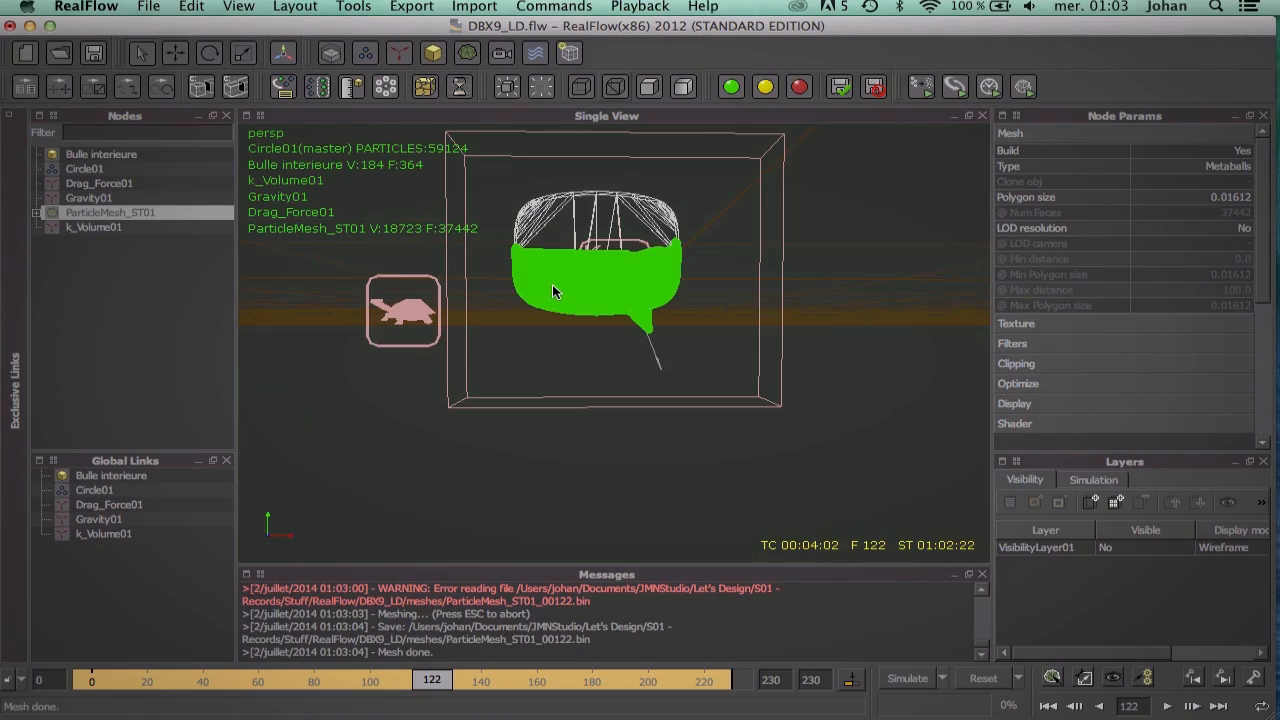
pyautogui.moveTo(552, 291)
pyautogui.keyDown('alt'); pyautogui.mouseDown()
pyautogui.moveTo(720, 351)
pyautogui.moveTo(846, 306)
pyautogui.moveTo(800, 360)
pyautogui.moveTo(561, 313)
pyautogui.moveTo(520, 363)
pyautogui.moveTo(571, 289)
pyautogui.moveTo(559, 313)
pyautogui.mouseUp(); pyautogui.keyUp('alt')
pyautogui.scroll(-3, 559, 306)
pyautogui.scroll(7, 559, 306)
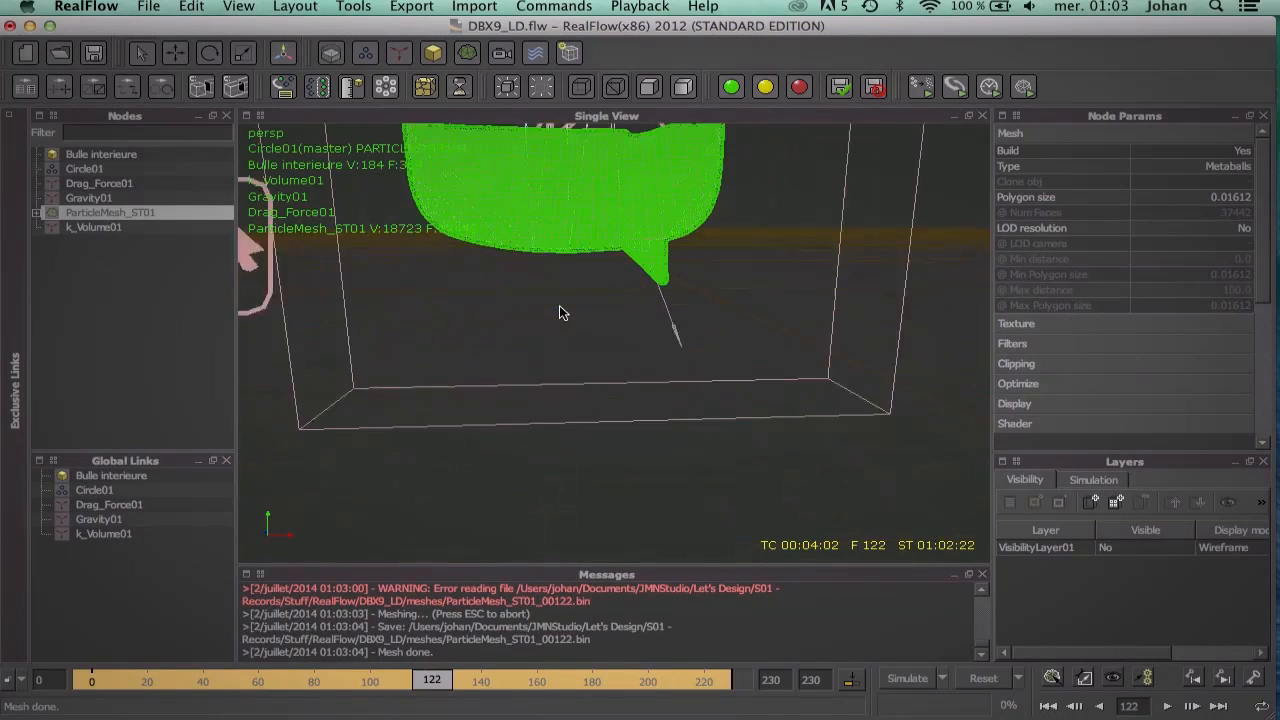
pyautogui.click(604, 250)
pyautogui.keyDown('alt'); pyautogui.moveTo(604, 276); pyautogui.dragTo(614, 247); pyautogui.keyUp('alt')
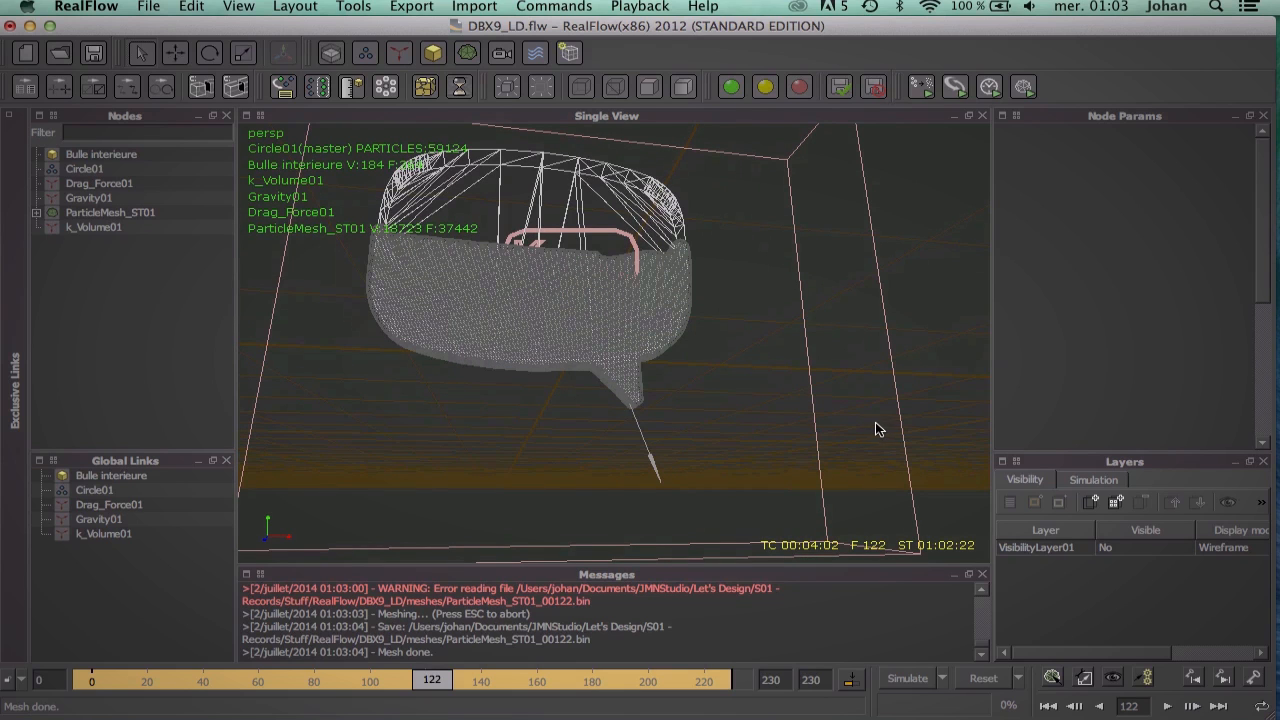
# Step: Return to frame 0 and run the mesh-building script over the cached frames with the particle mesh selected
pyautogui.moveTo(418, 681); pyautogui.dragTo(3, 667)
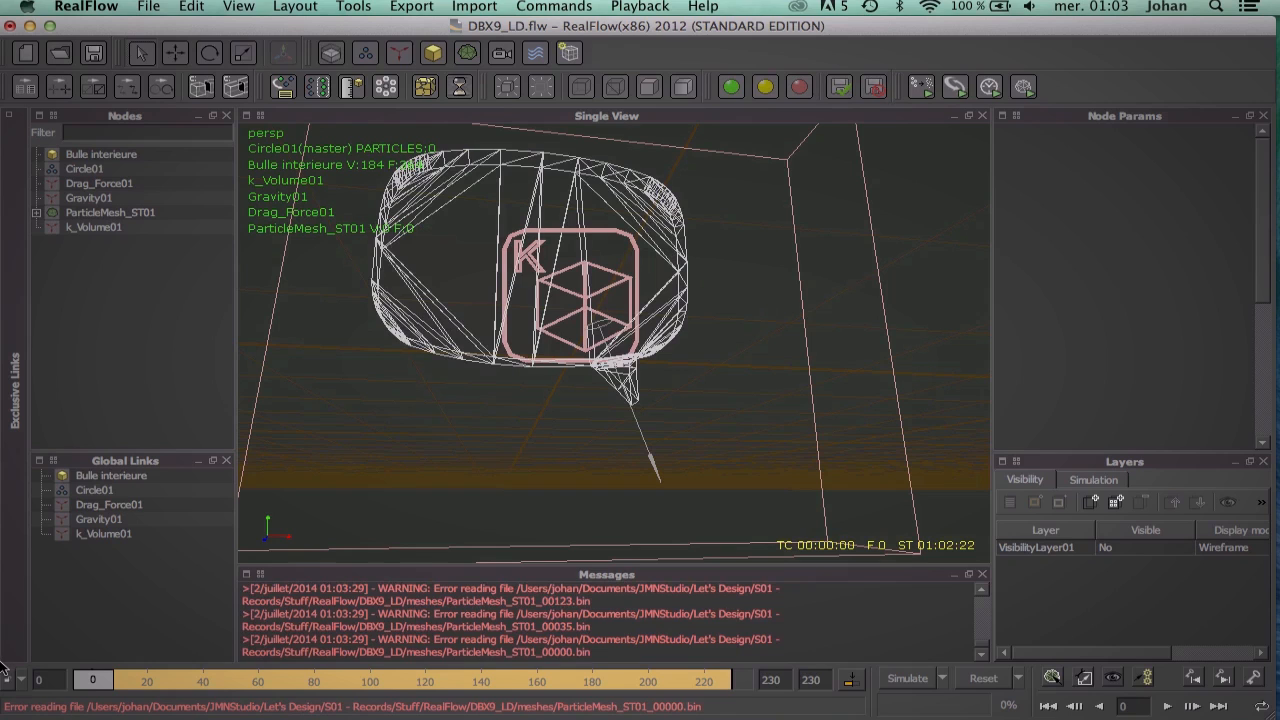
pyautogui.click(1022, 88)
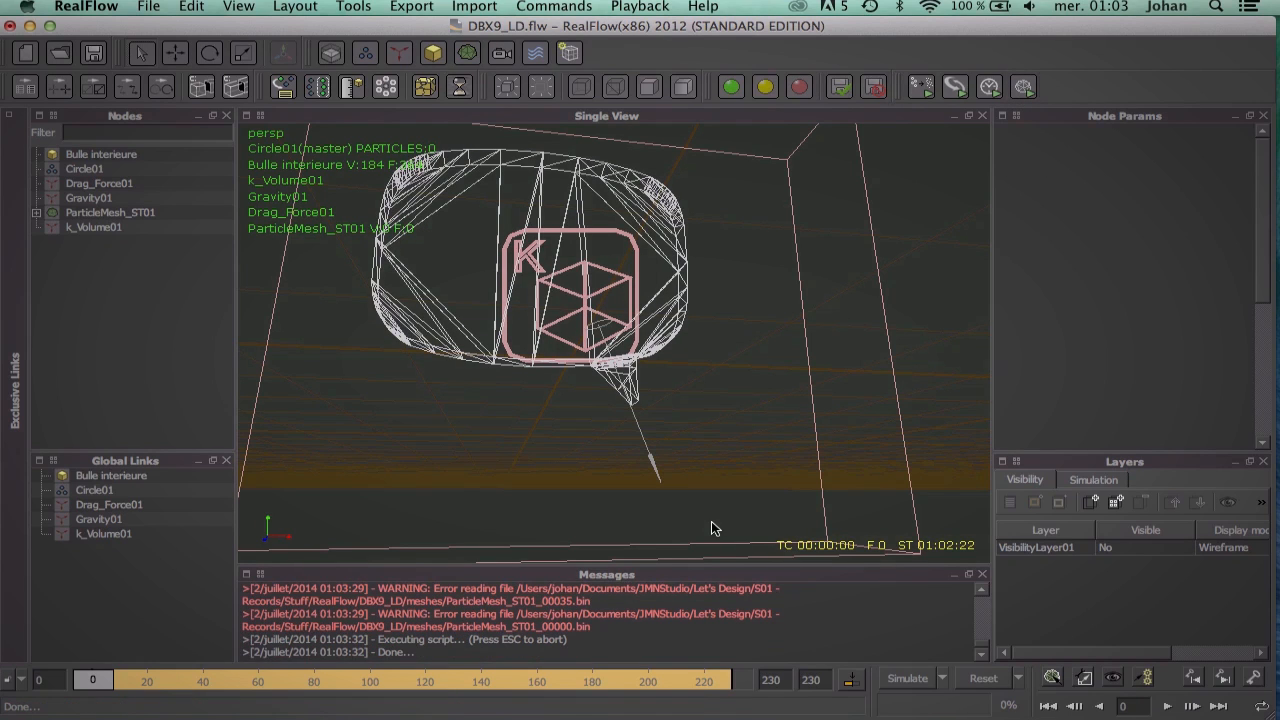
pyautogui.click(110, 213)
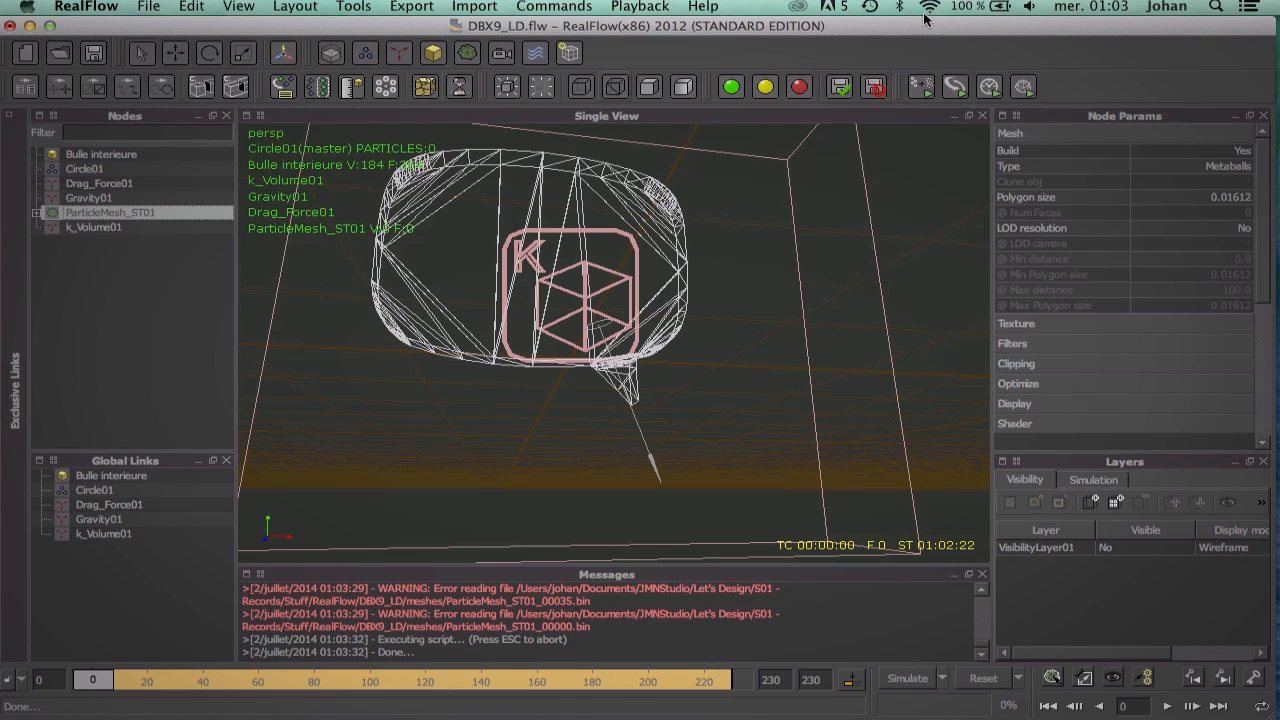
pyautogui.click(1023, 87)
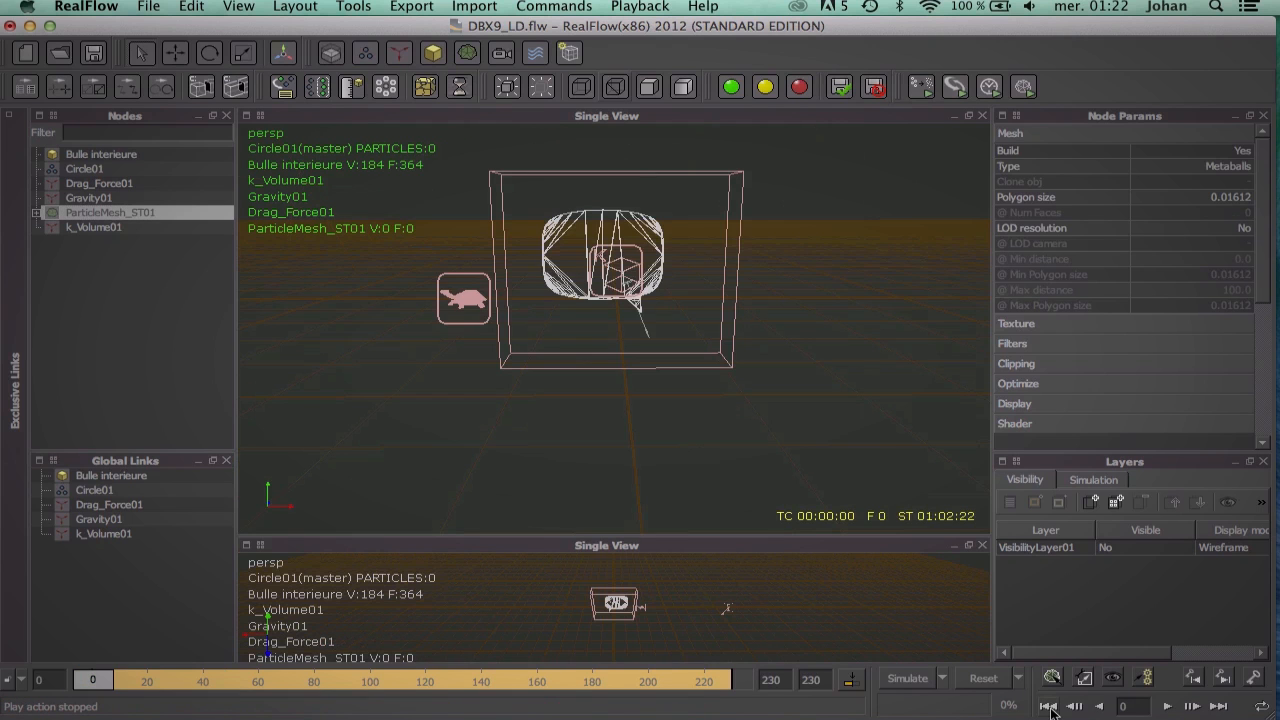
# Step: Play the meshed fluid sequence from frame 0 and stop it at frame 128
pyautogui.click(1166, 706)
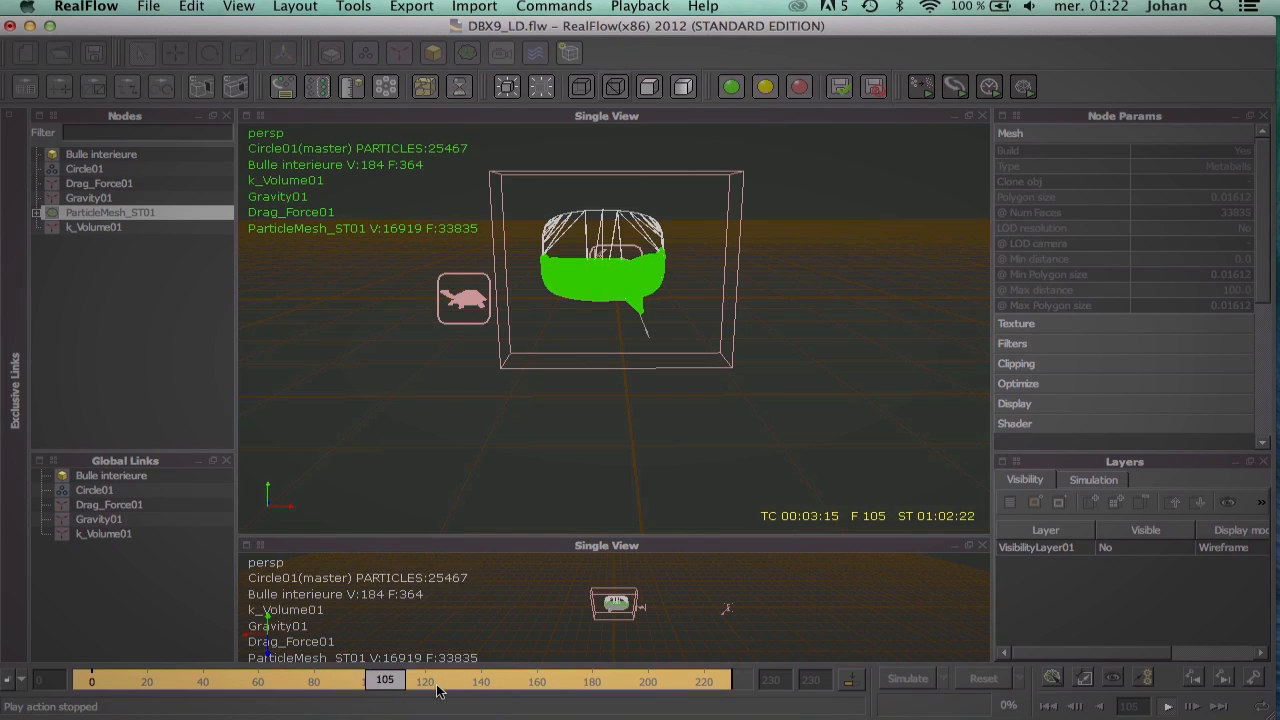
pyautogui.click(1168, 706)
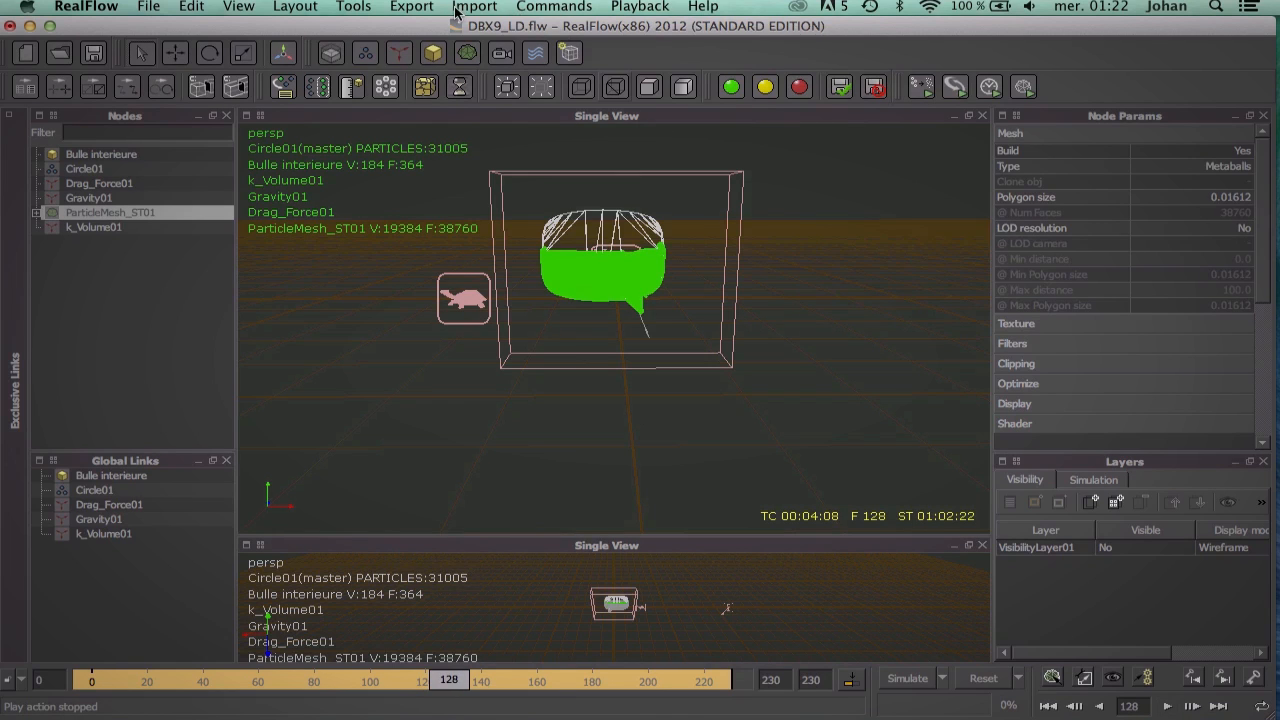
# Step: Apply Export All to the scene's simulation data
pyautogui.click(412, 7)
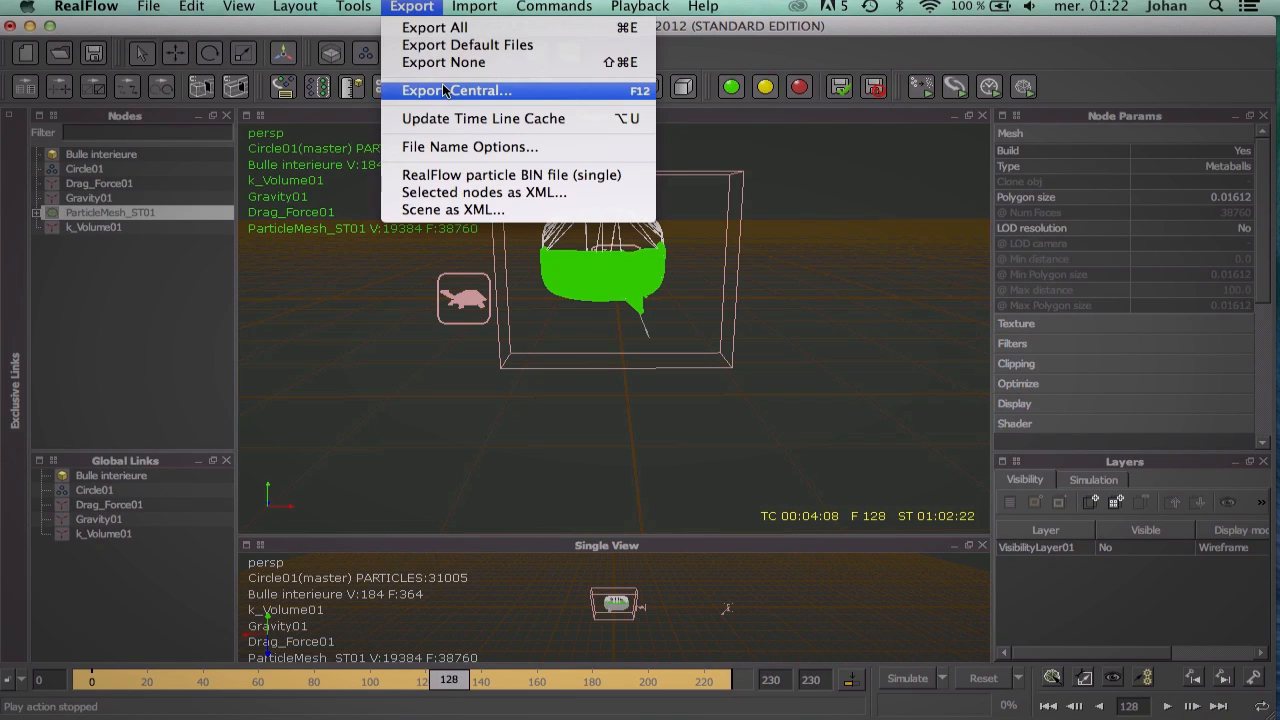
pyautogui.click(465, 28)
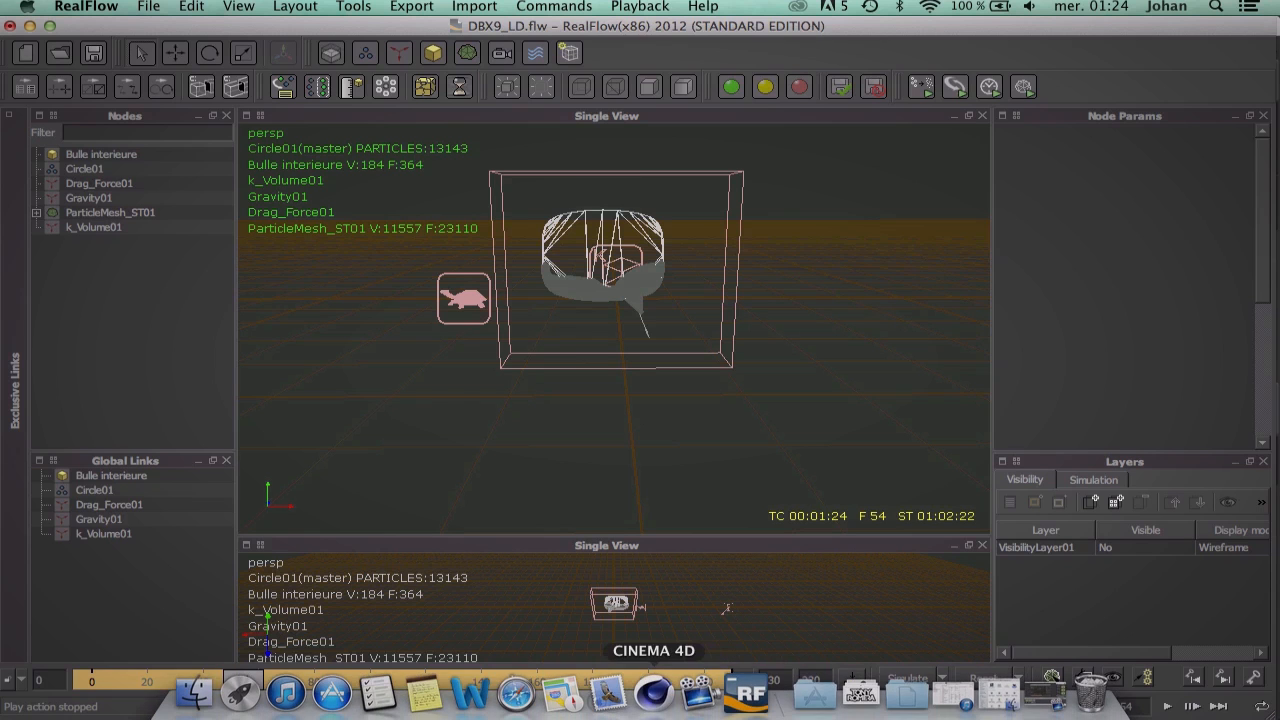
# Step: Switch to CINEMA 4D and add a RealFlow Mesh Importer object to the LD_Diablox9 scene
pyautogui.click(673, 706)
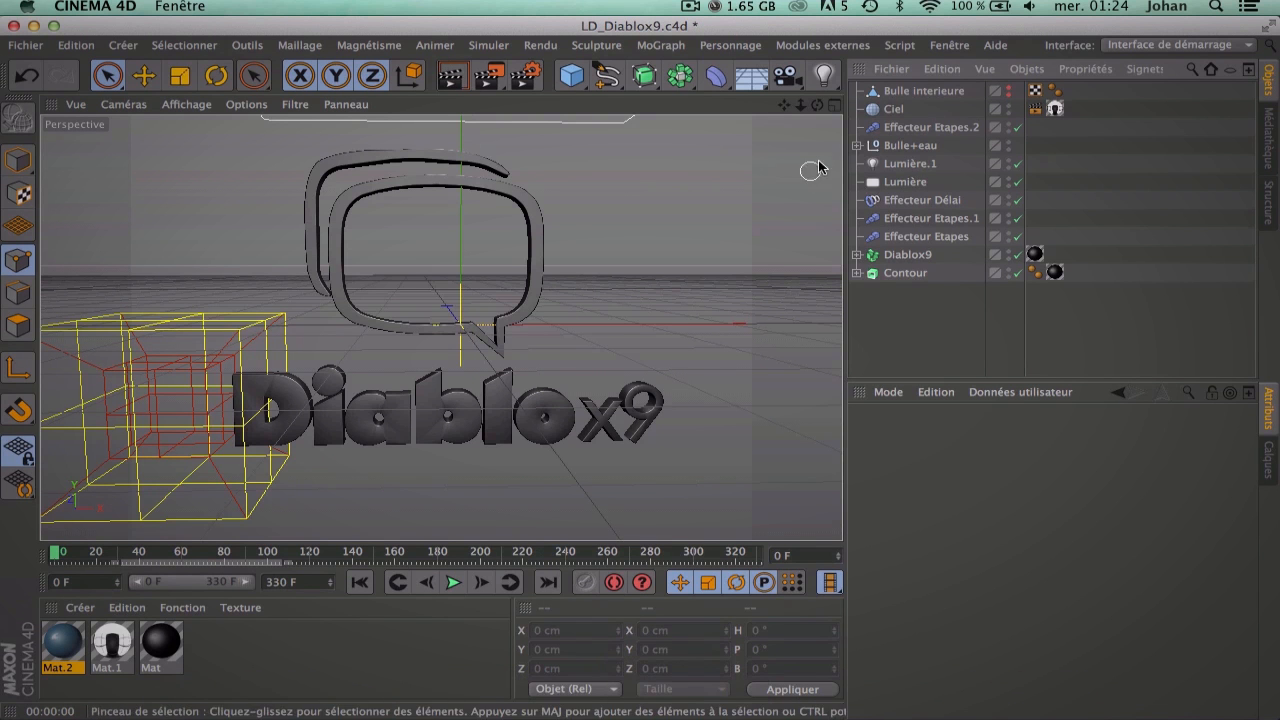
pyautogui.click(1009, 89)
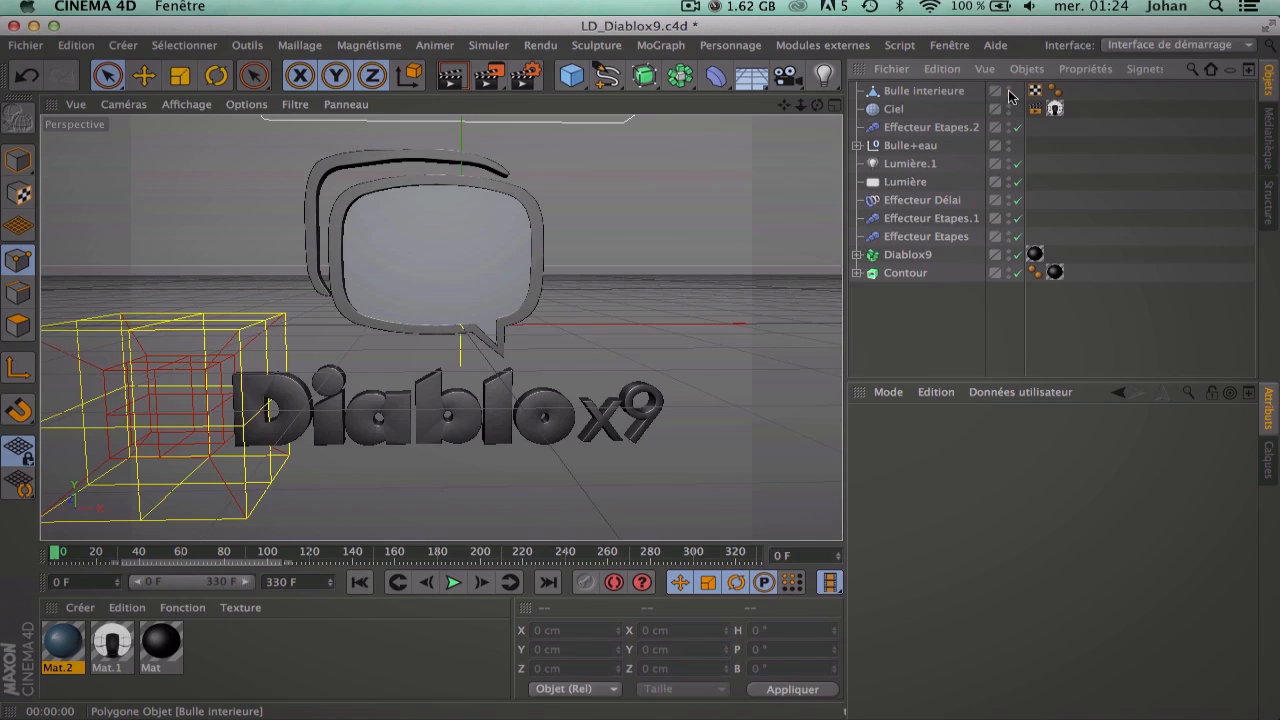
pyautogui.click(1009, 90)
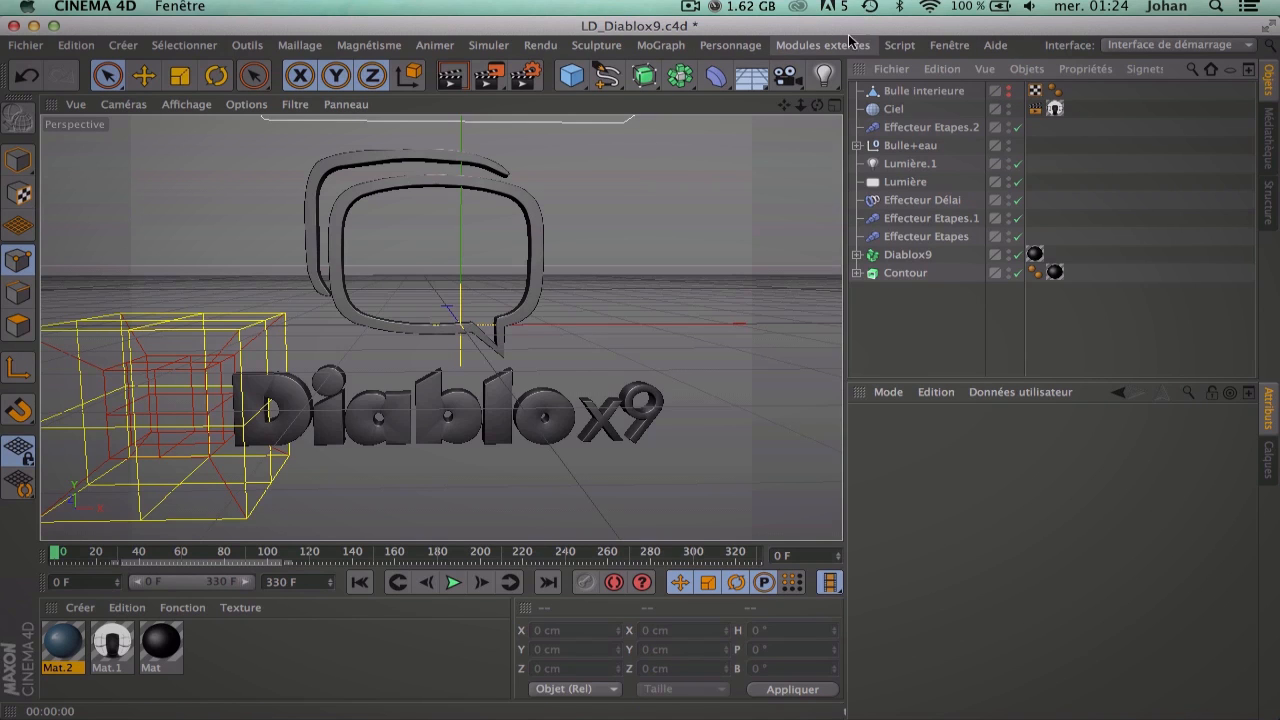
pyautogui.click(822, 45)
pyautogui.moveTo(819, 100)
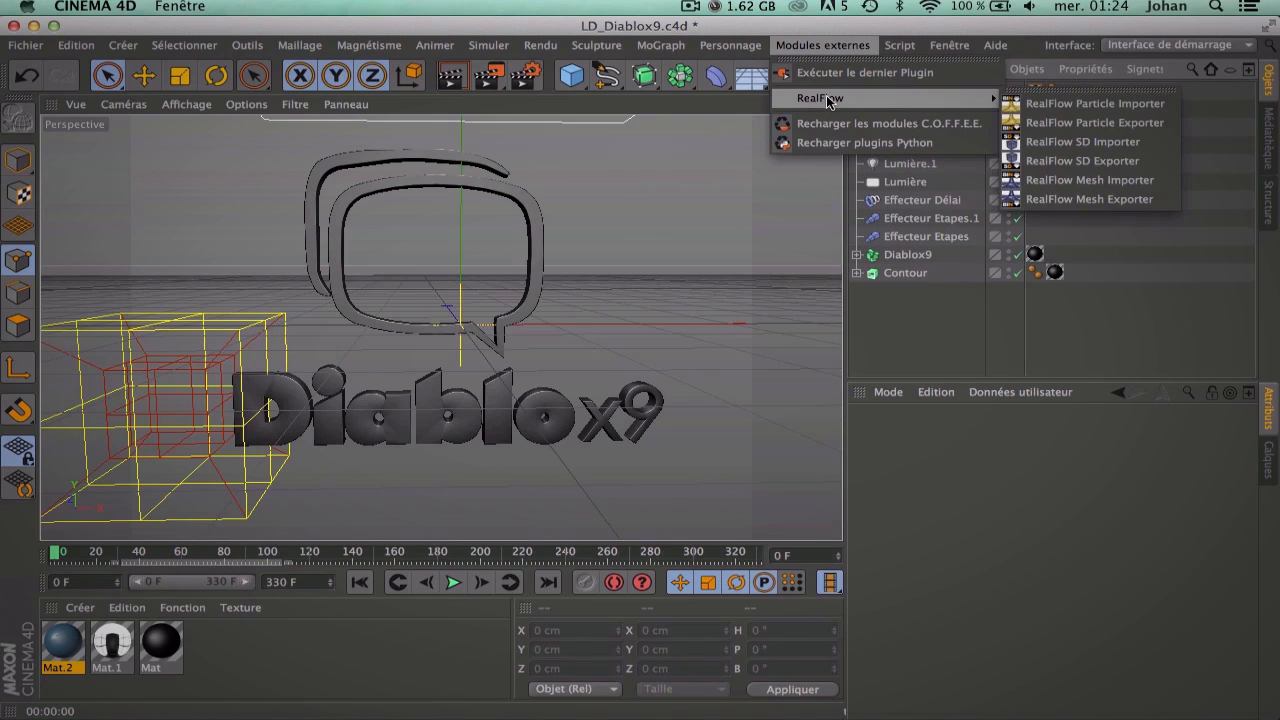
pyautogui.click(1133, 184)
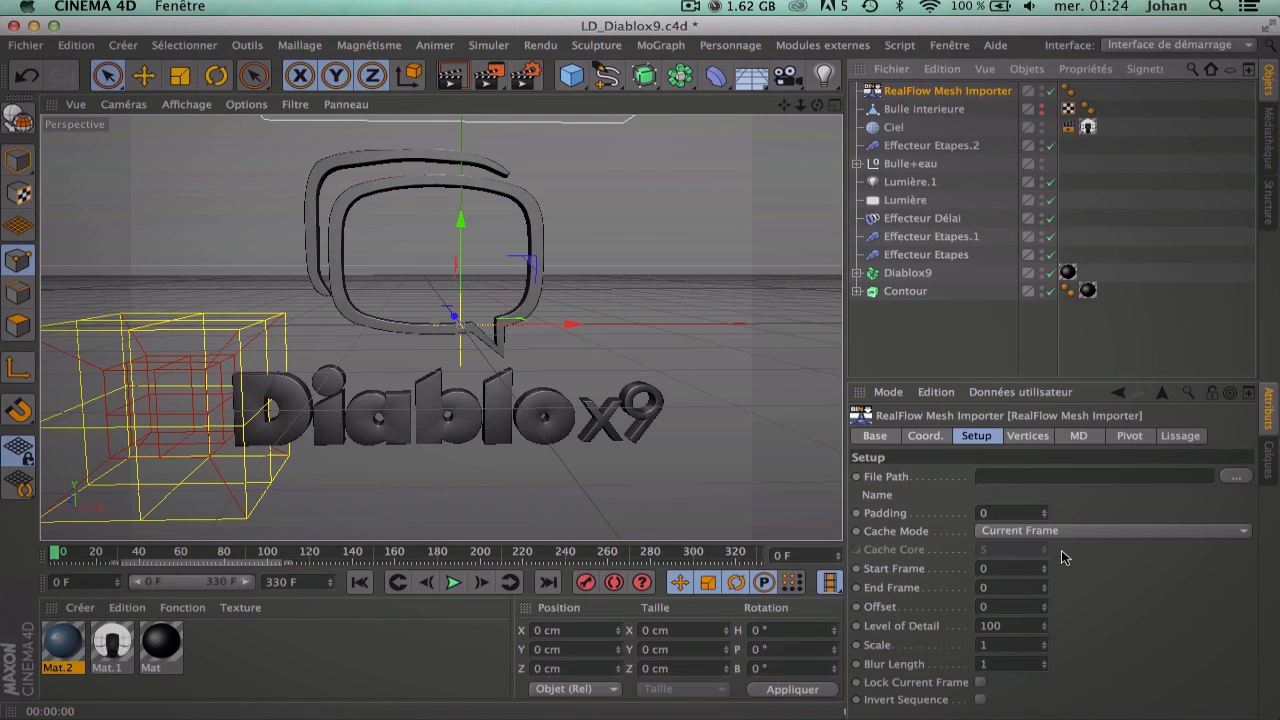
# Step: Load ParticleMesh_ST01_00000.bin from the DBX9_LD project's meshes folder into the RealFlow Mesh Importer
pyautogui.click(1237, 482)
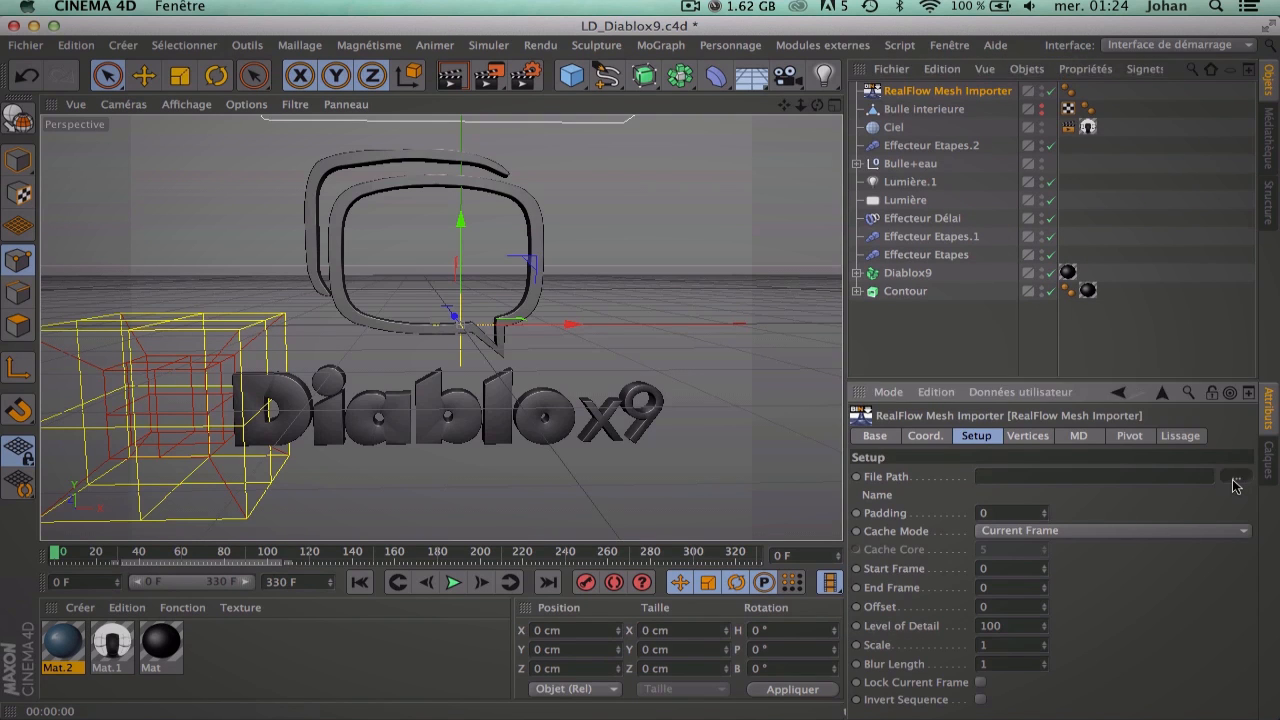
pyautogui.click(545, 222)
pyautogui.click(600, 129)
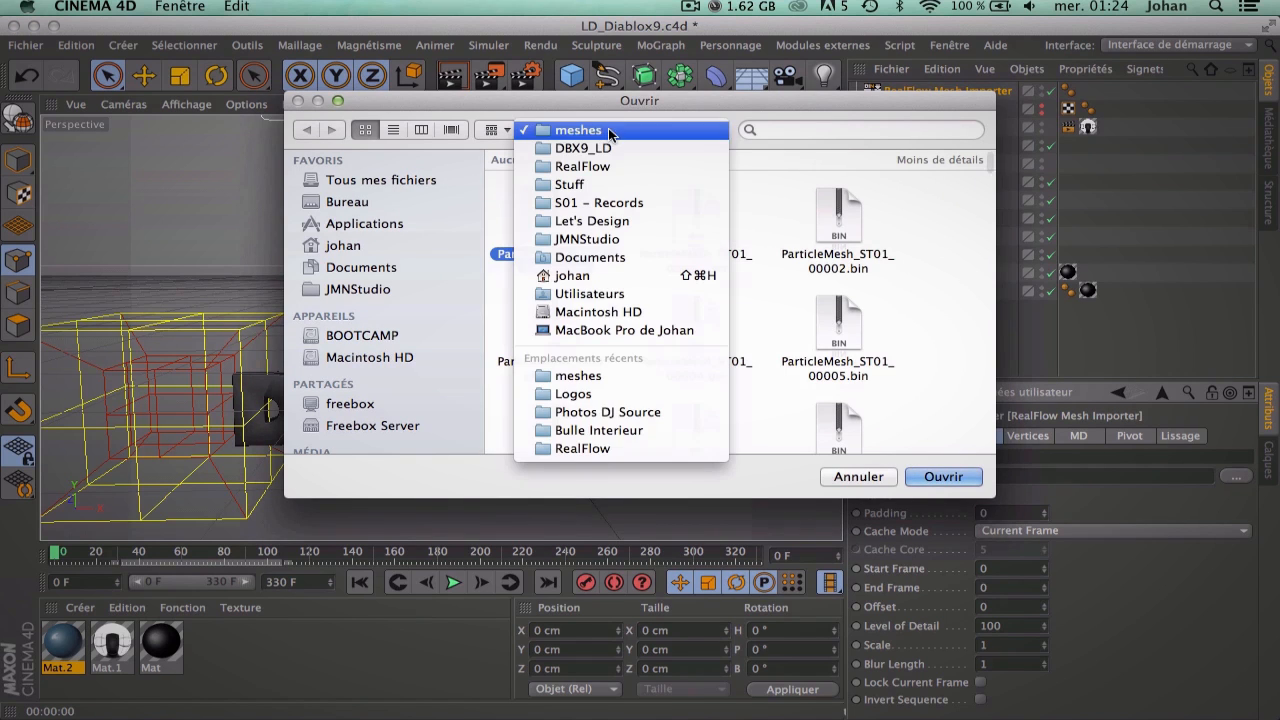
pyautogui.click(585, 147)
pyautogui.scroll(-2, 540, 237)
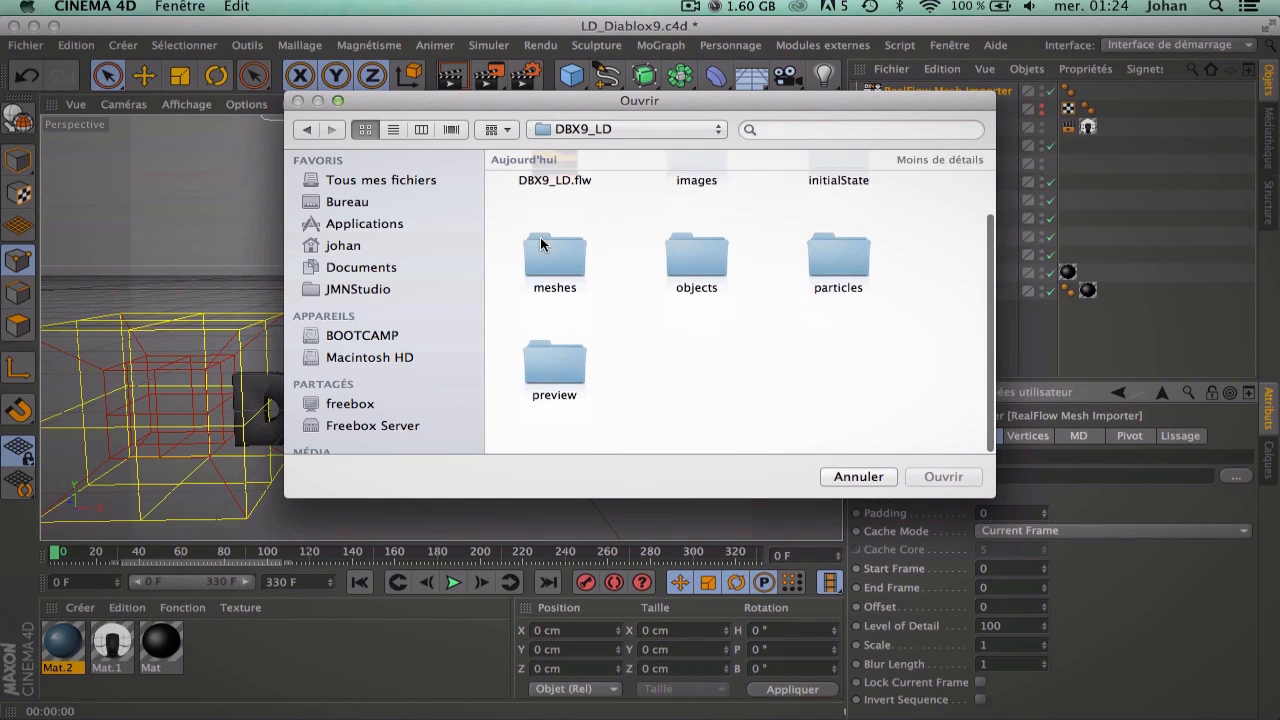
pyautogui.doubleClick(548, 272)
pyautogui.scroll(2, 670, 242)
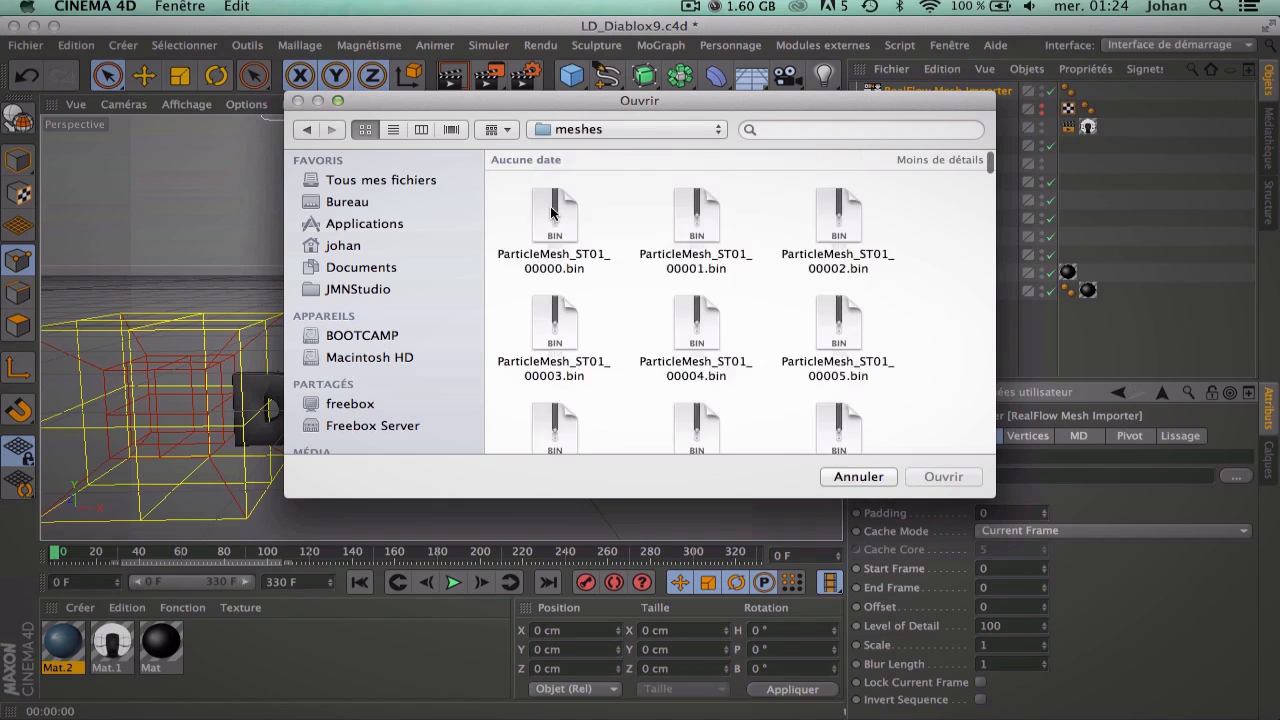
pyautogui.click(556, 220)
pyautogui.click(950, 476)
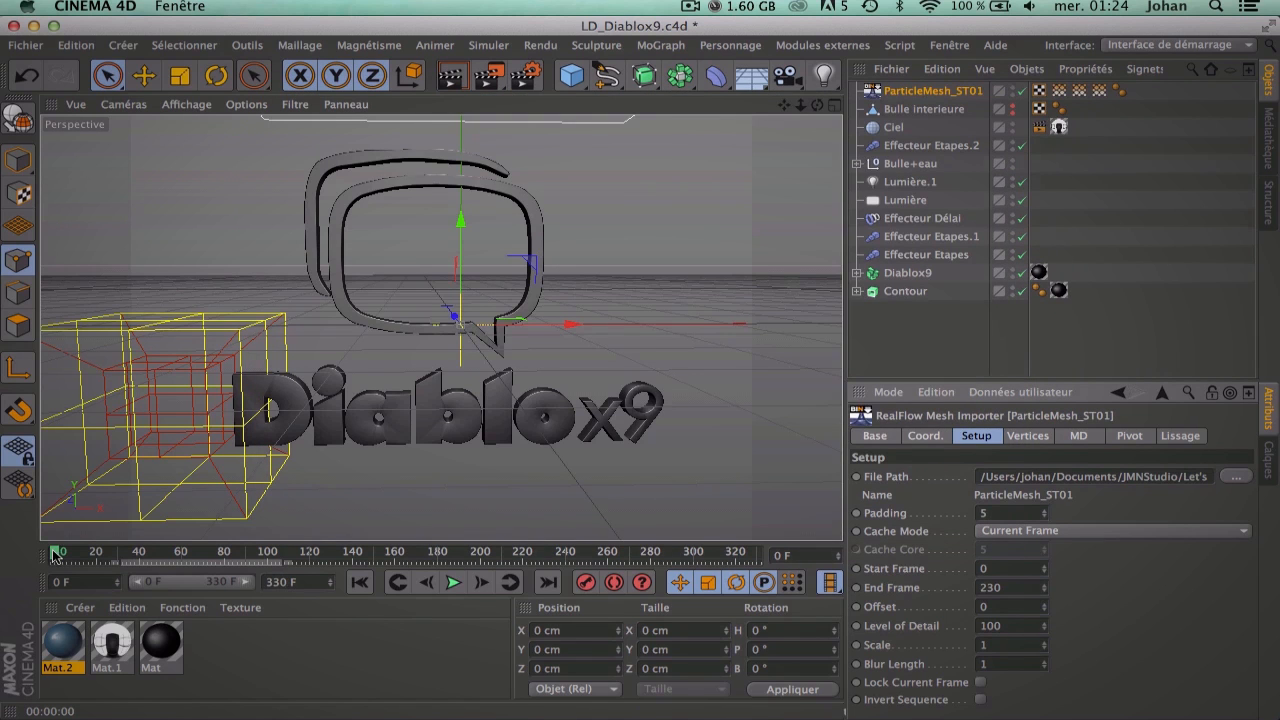
# Step: Play the imported fluid mesh in the logo animation, stop it and go back to frame 101
pyautogui.click(452, 582)
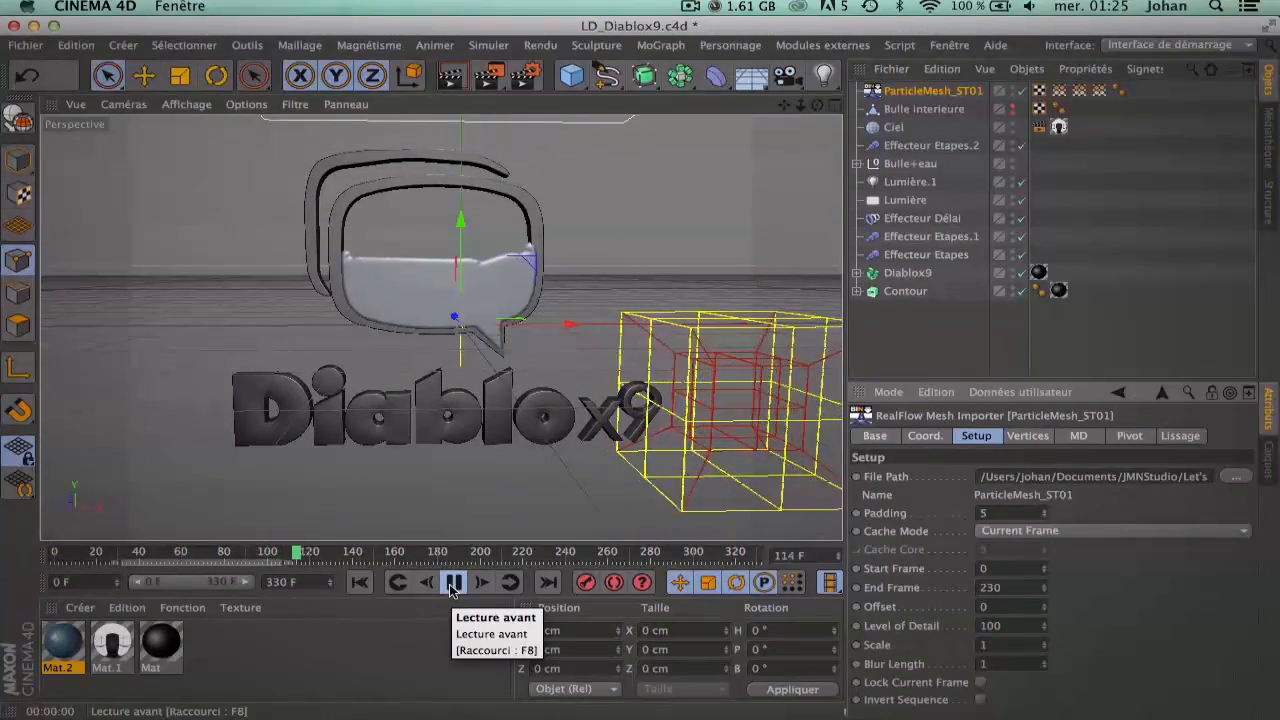
pyautogui.click(452, 582)
pyautogui.moveTo(316, 556); pyautogui.dragTo(268, 556)
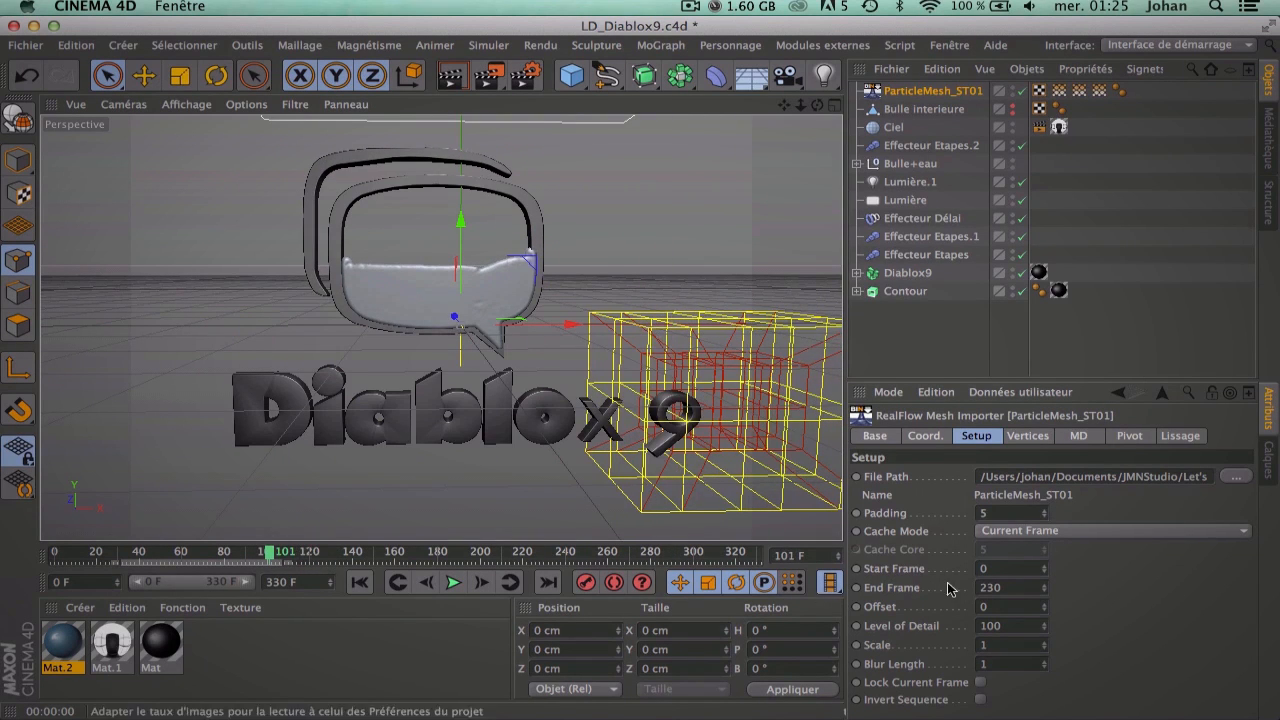
# Step: Set the mesh importer's end frame to 330 and its offset to 100
pyautogui.doubleClick(1012, 587)
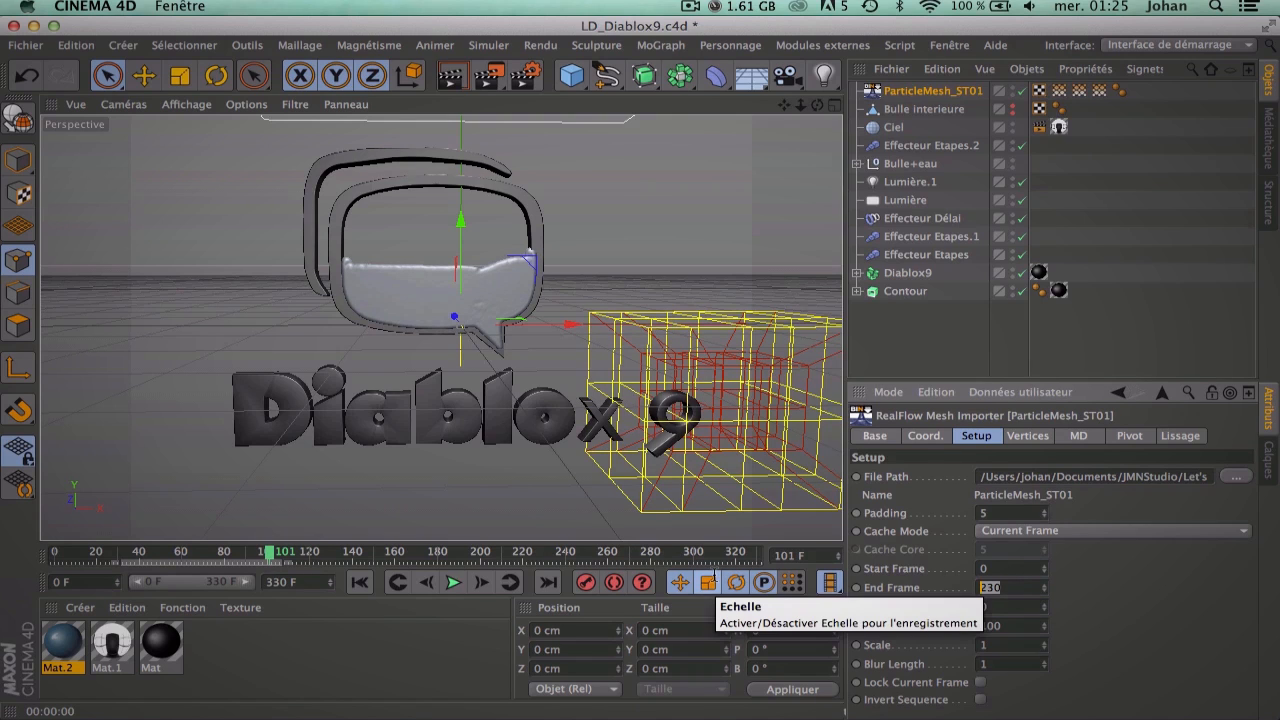
pyautogui.write('33')
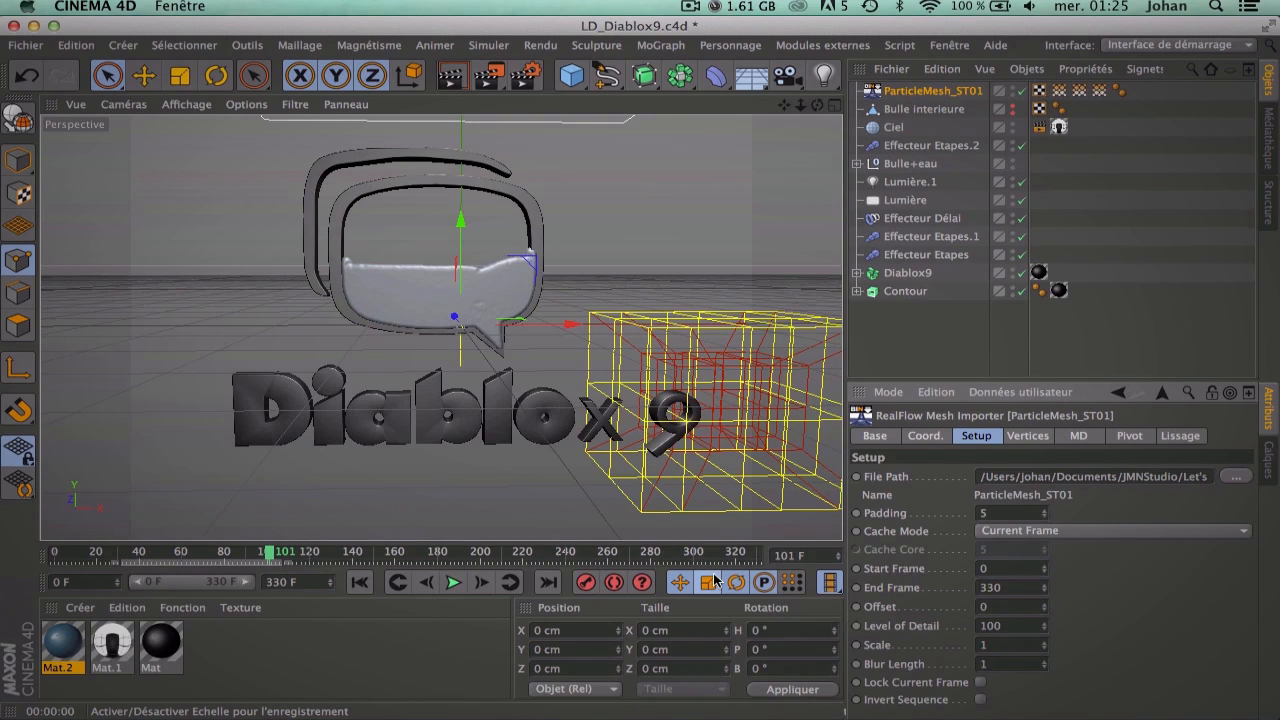
pyautogui.write('0')
pyautogui.press('Return')
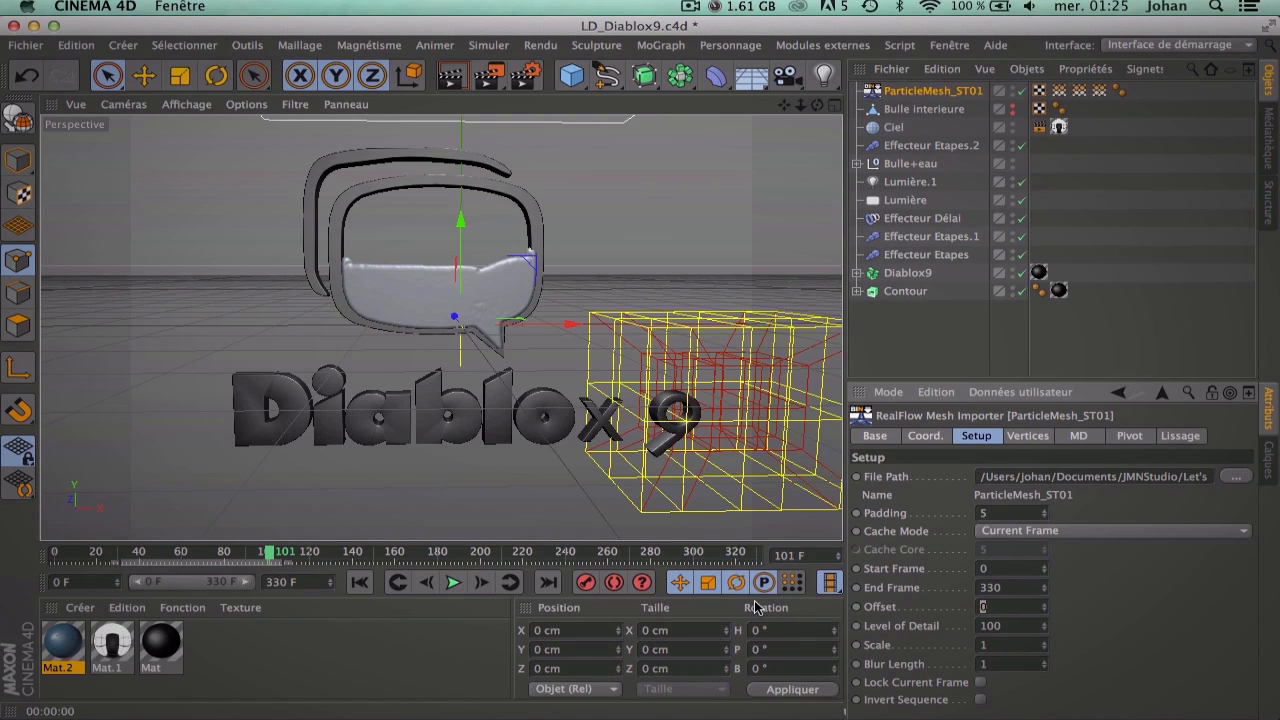
pyautogui.write('100')
pyautogui.press('Return')
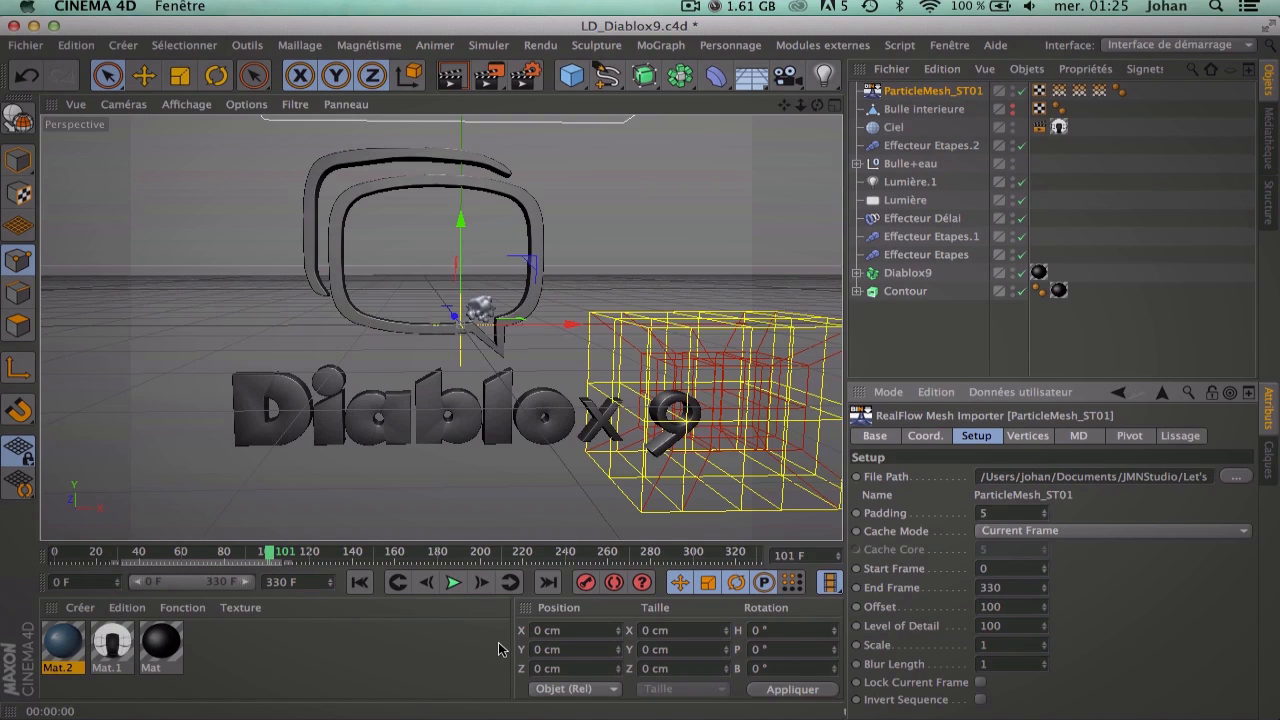
# Step: Play the offset fluid animation from near the start, stop it and scrub back to frame 193
pyautogui.moveTo(265, 560); pyautogui.dragTo(56, 555)
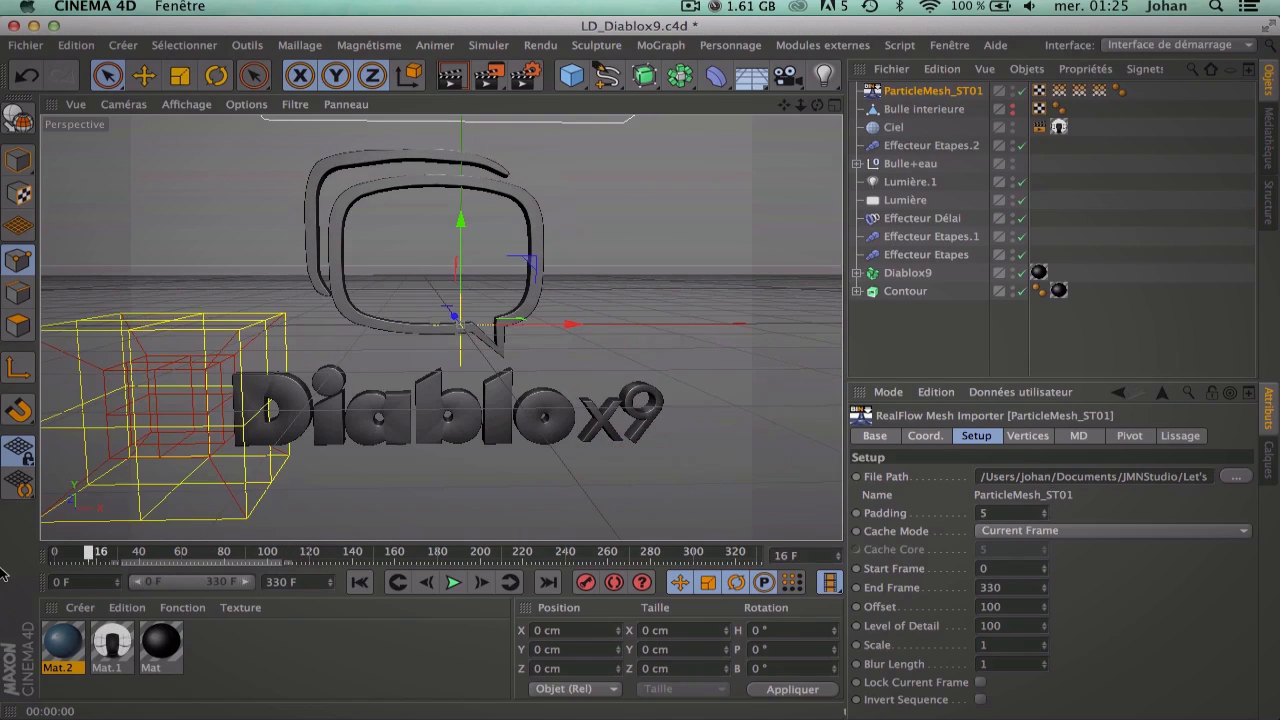
pyautogui.click(455, 583)
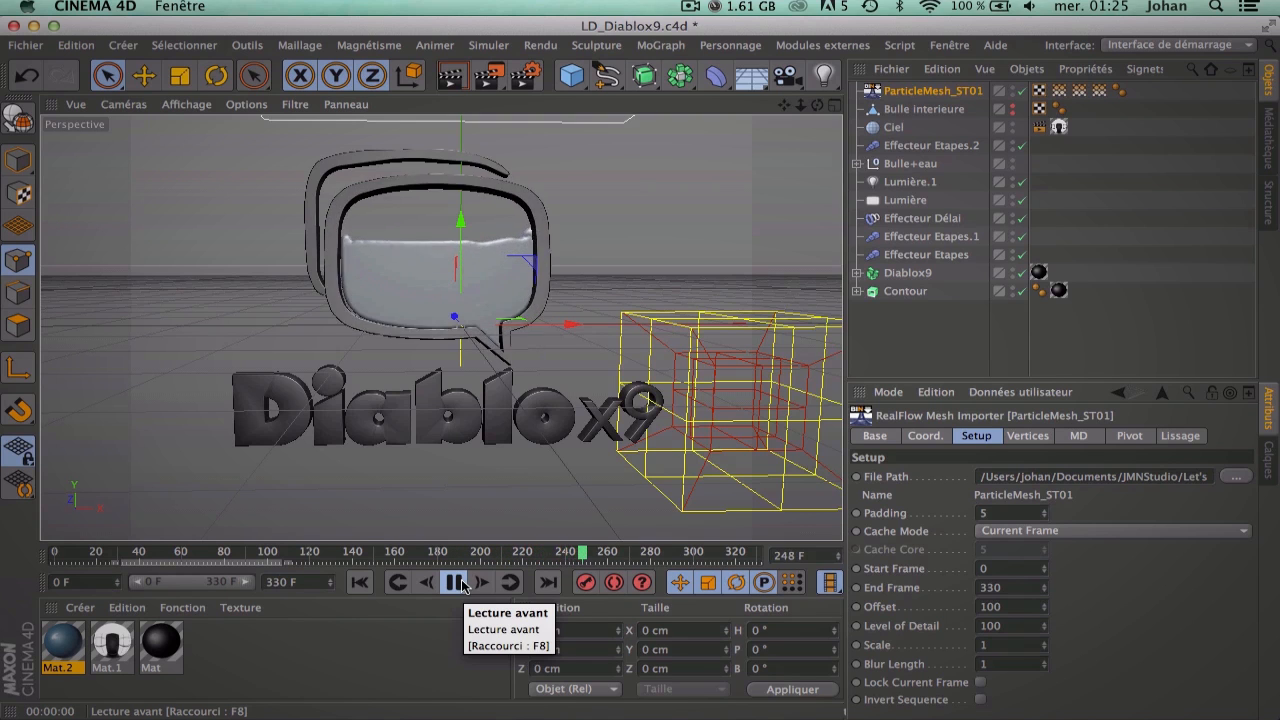
pyautogui.click(455, 583)
pyautogui.moveTo(605, 552); pyautogui.dragTo(476, 515)
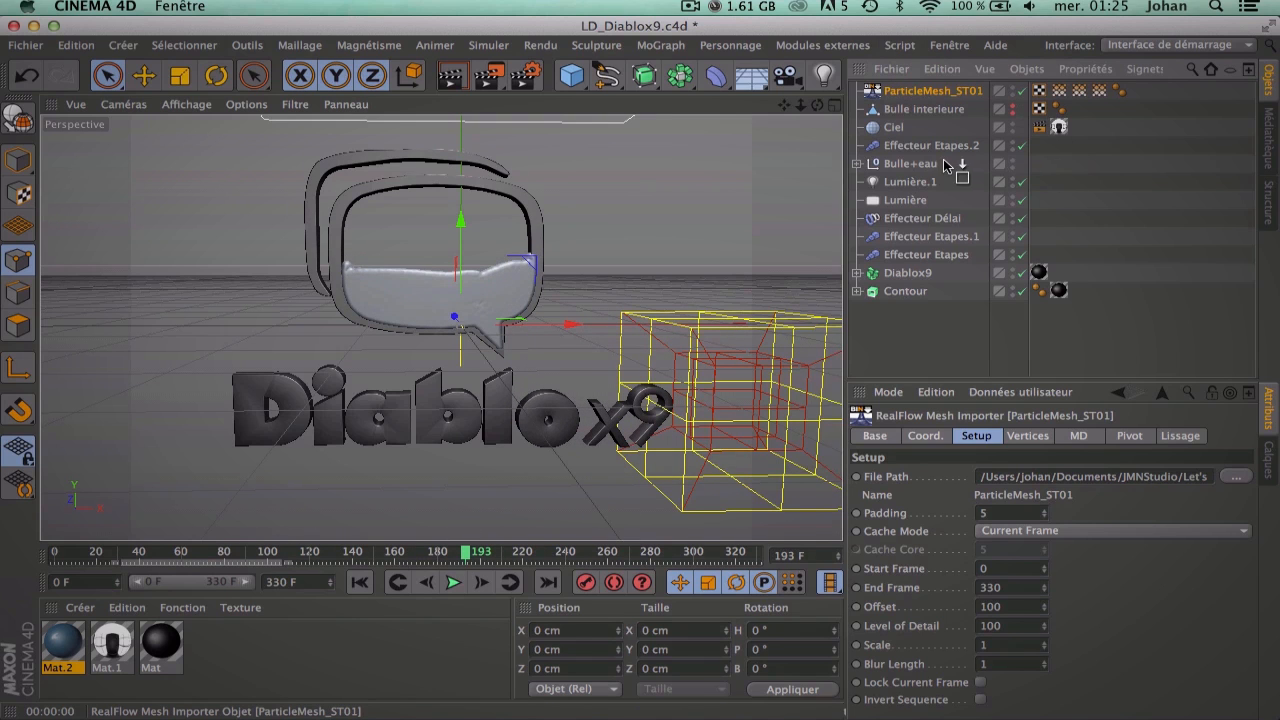
# Step: Make ParticleMesh_ST01 a child of the Bulle+eau null and move the timeline to frame 250
pyautogui.moveTo(933, 160); pyautogui.dragTo(933, 163)
pyautogui.click(912, 147)
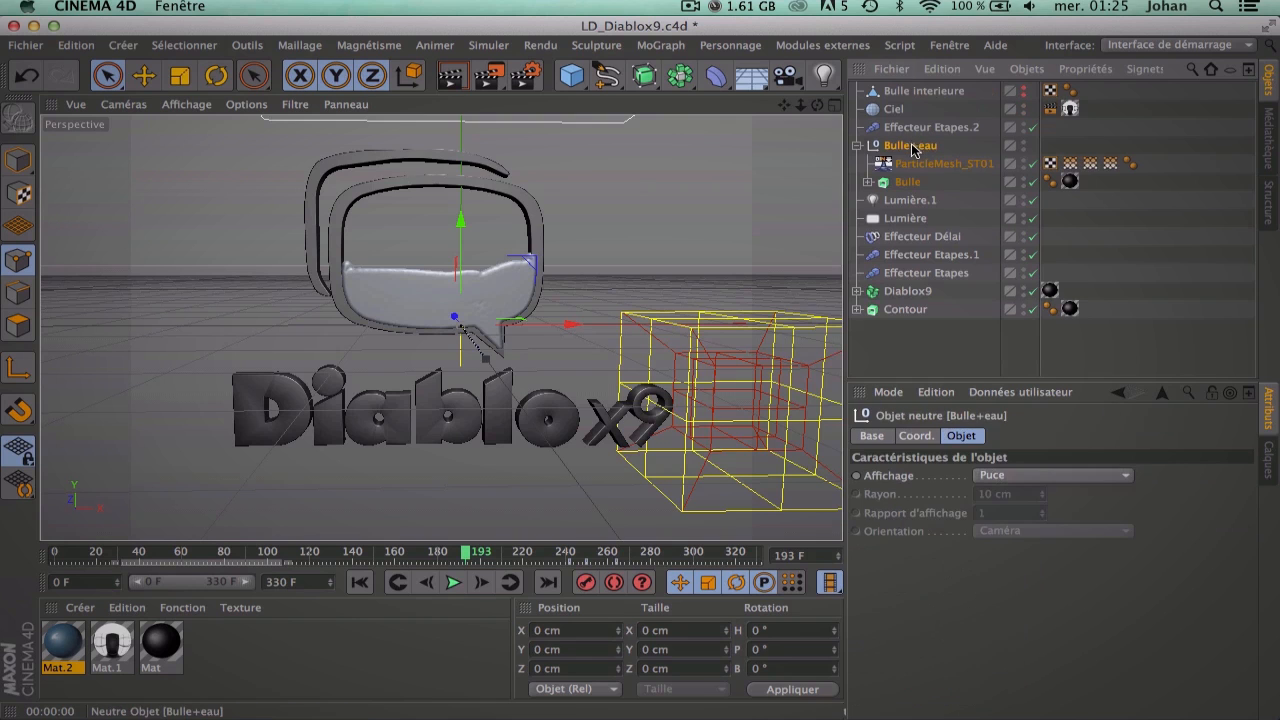
pyautogui.moveTo(475, 553); pyautogui.dragTo(587, 577)
# Step: Delete the existing dark blue Mat.2 material and replace it with a new default material
pyautogui.click(63, 645)
pyautogui.press('Delete')
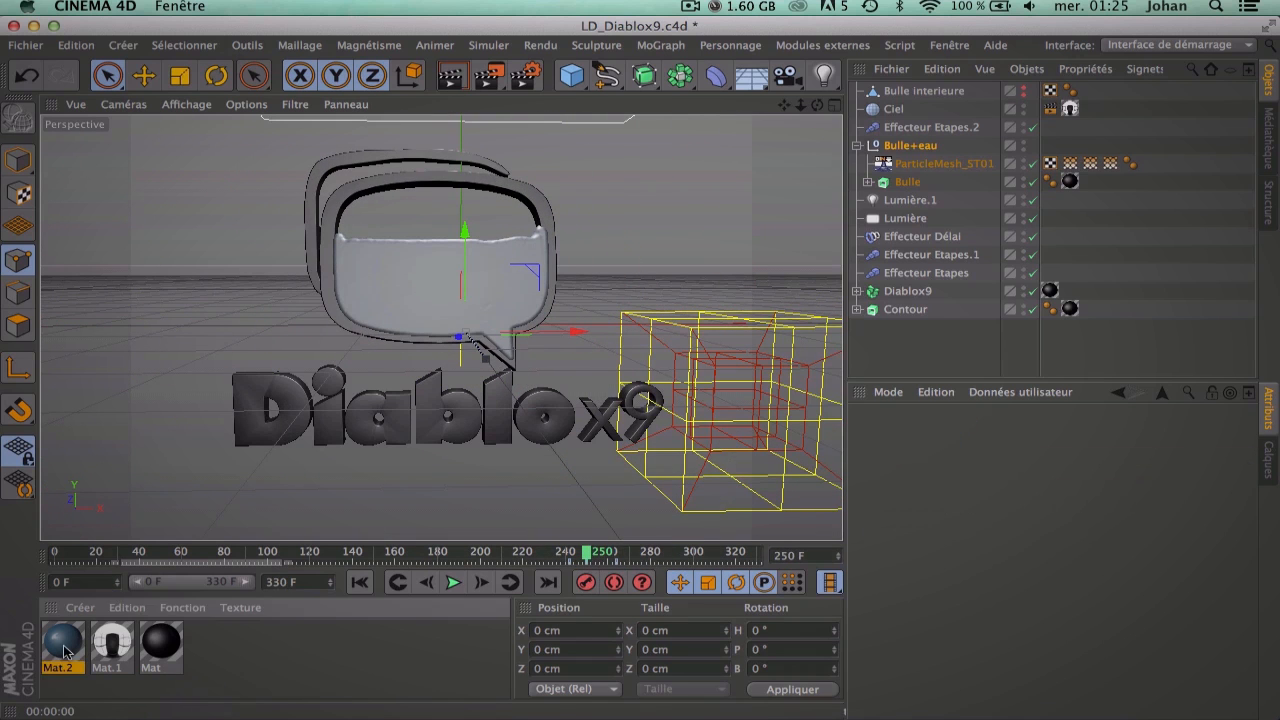
pyautogui.press('super+z')
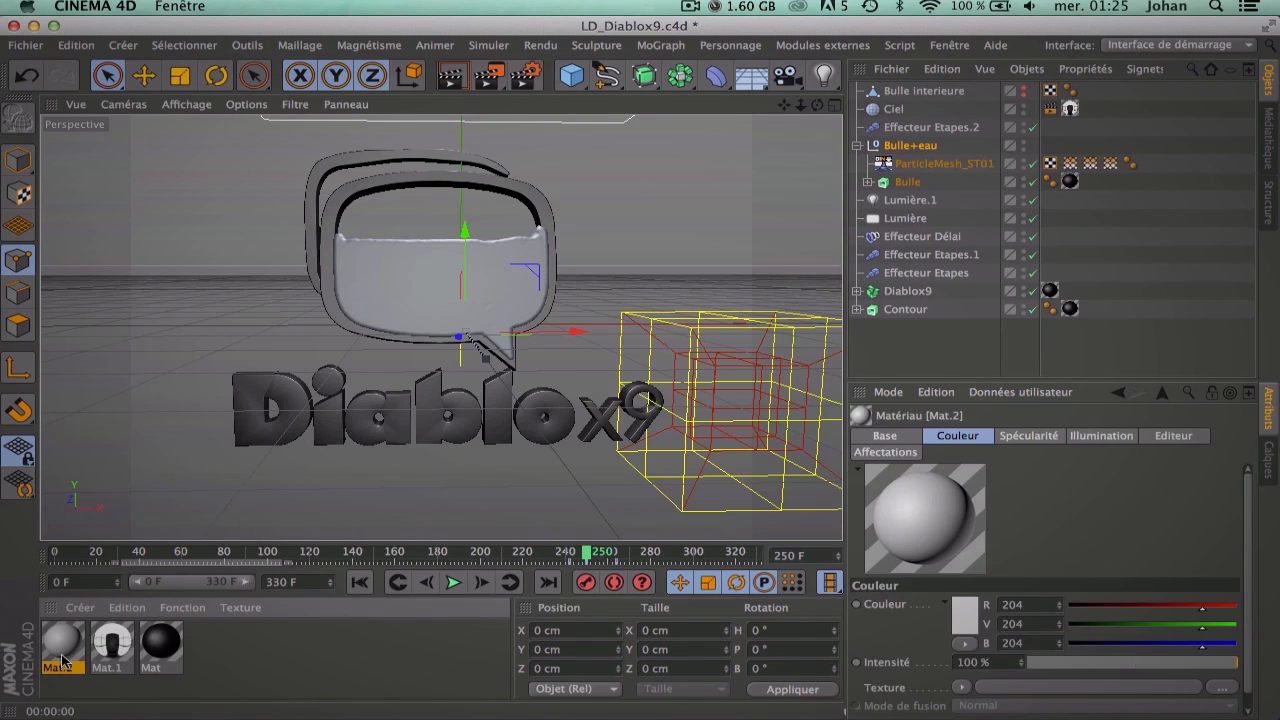
# Step: Set the new Mat.2 material's colour to light blue, RGB 79, 167, 230
pyautogui.doubleClick(62, 645)
pyautogui.click(335, 313)
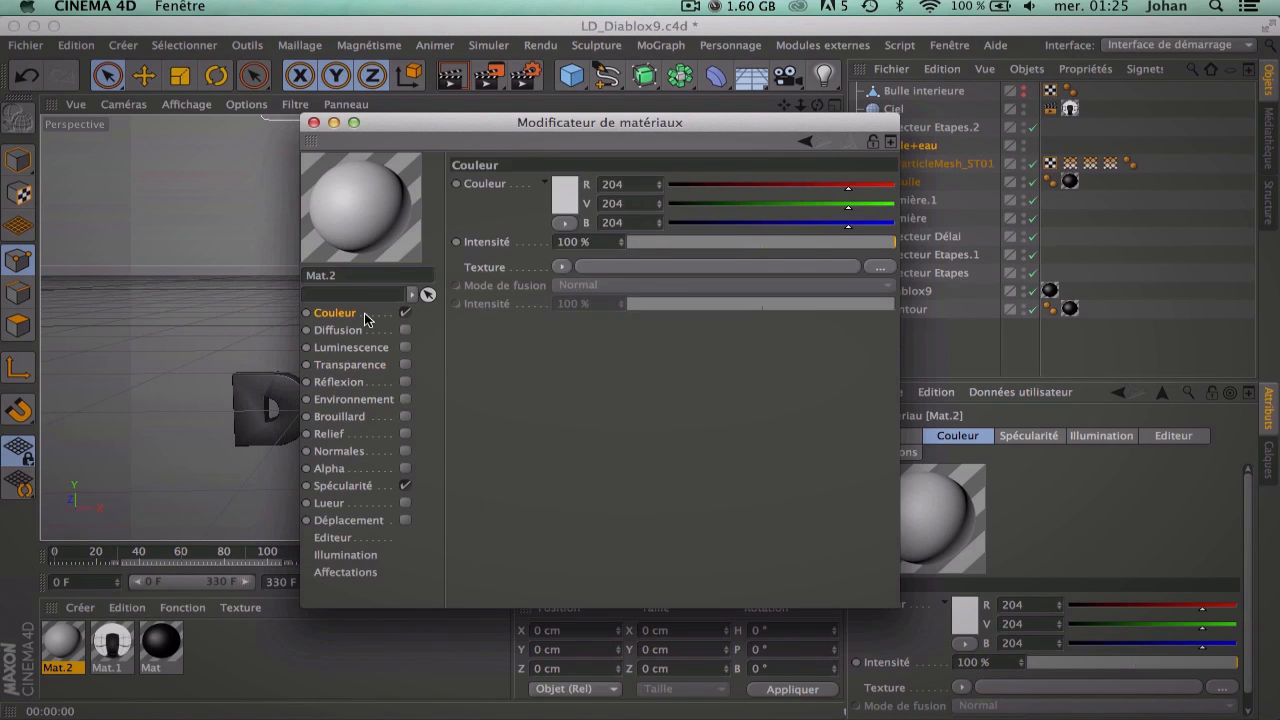
pyautogui.click(563, 190)
pyautogui.click(540, 152)
pyautogui.moveTo(590, 141); pyautogui.dragTo(618, 140)
pyautogui.moveTo(540, 160); pyautogui.dragTo(521, 160)
pyautogui.click(568, 266)
# Step: Enable transparency on Mat.2 with an intensity of 50 % and a refraction of 1.8
pyautogui.click(404, 365)
pyautogui.click(699, 243)
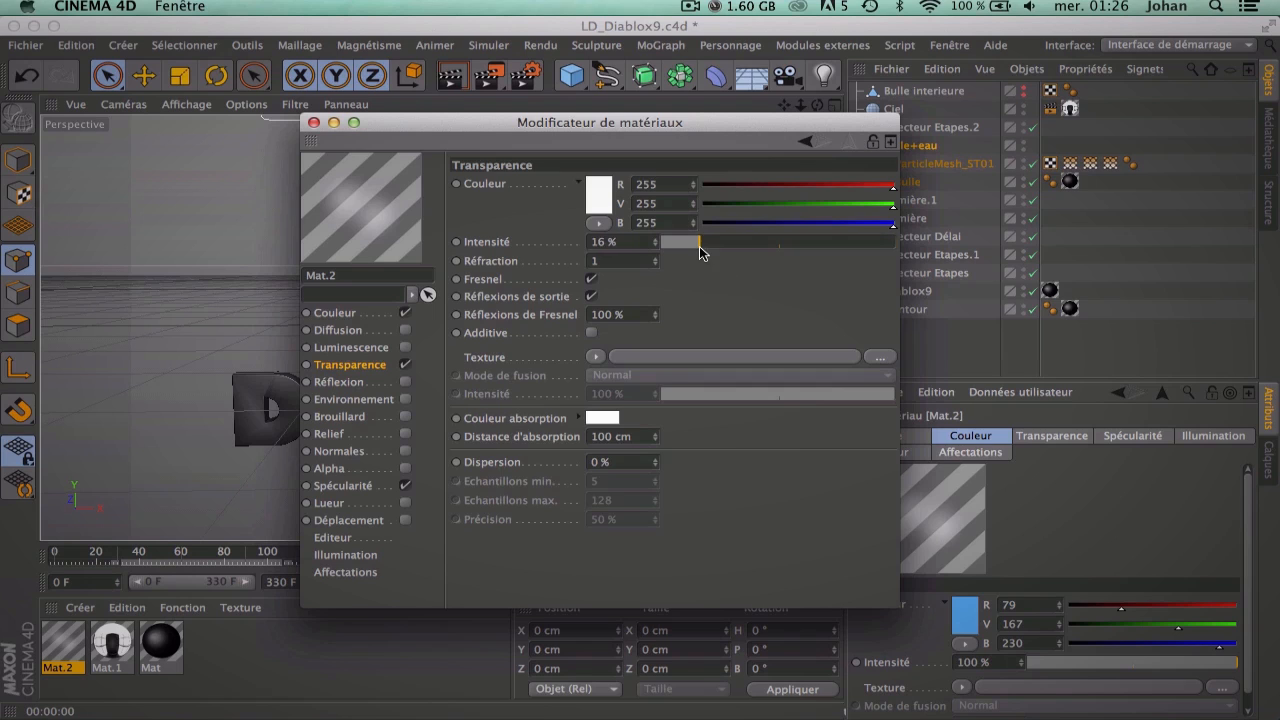
pyautogui.moveTo(704, 243); pyautogui.dragTo(777, 243)
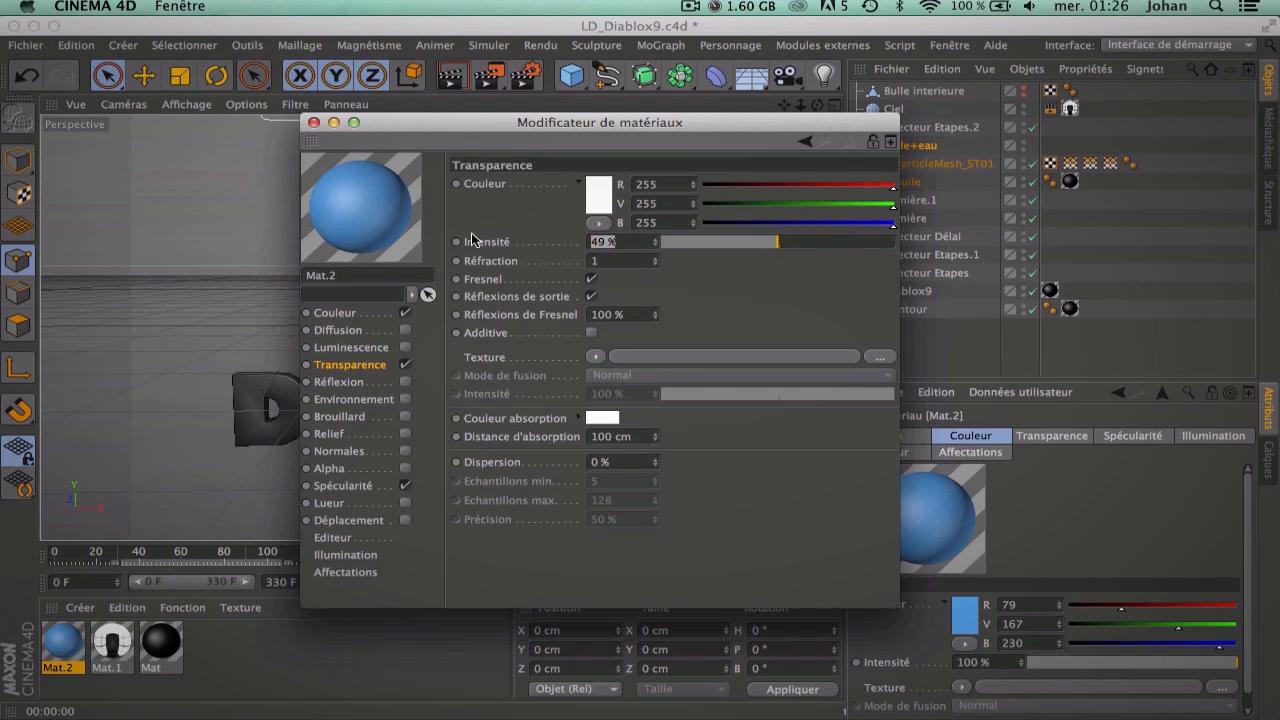
pyautogui.press('Return')
pyautogui.click(774, 292)
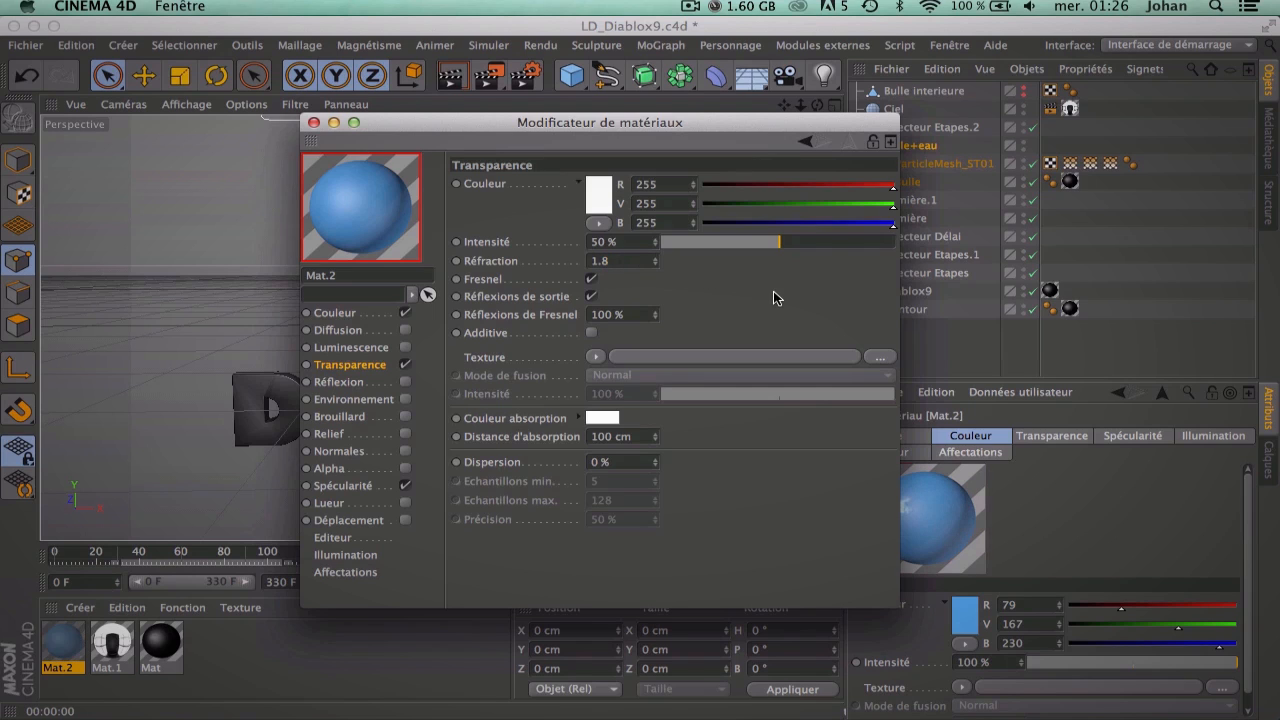
# Step: Enable reflection on Mat.2 at 10 % intensity and close the material editor
pyautogui.click(405, 382)
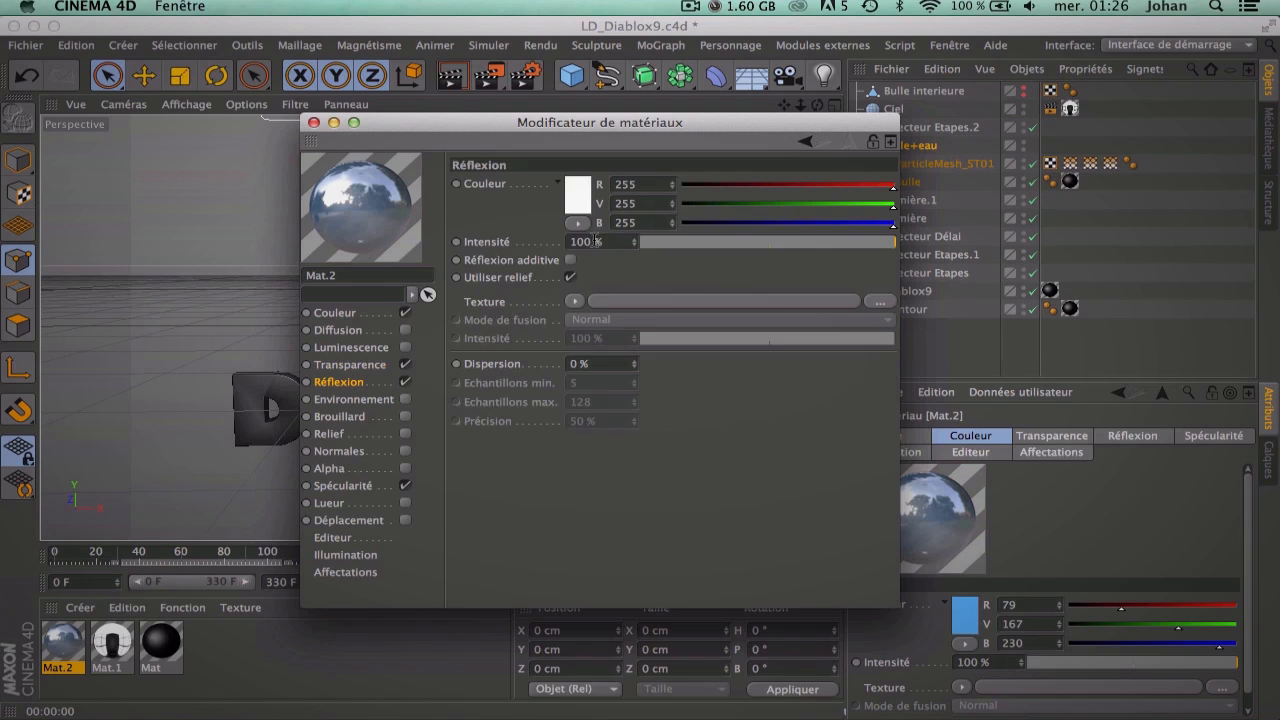
pyautogui.write('10')
pyautogui.press('Return')
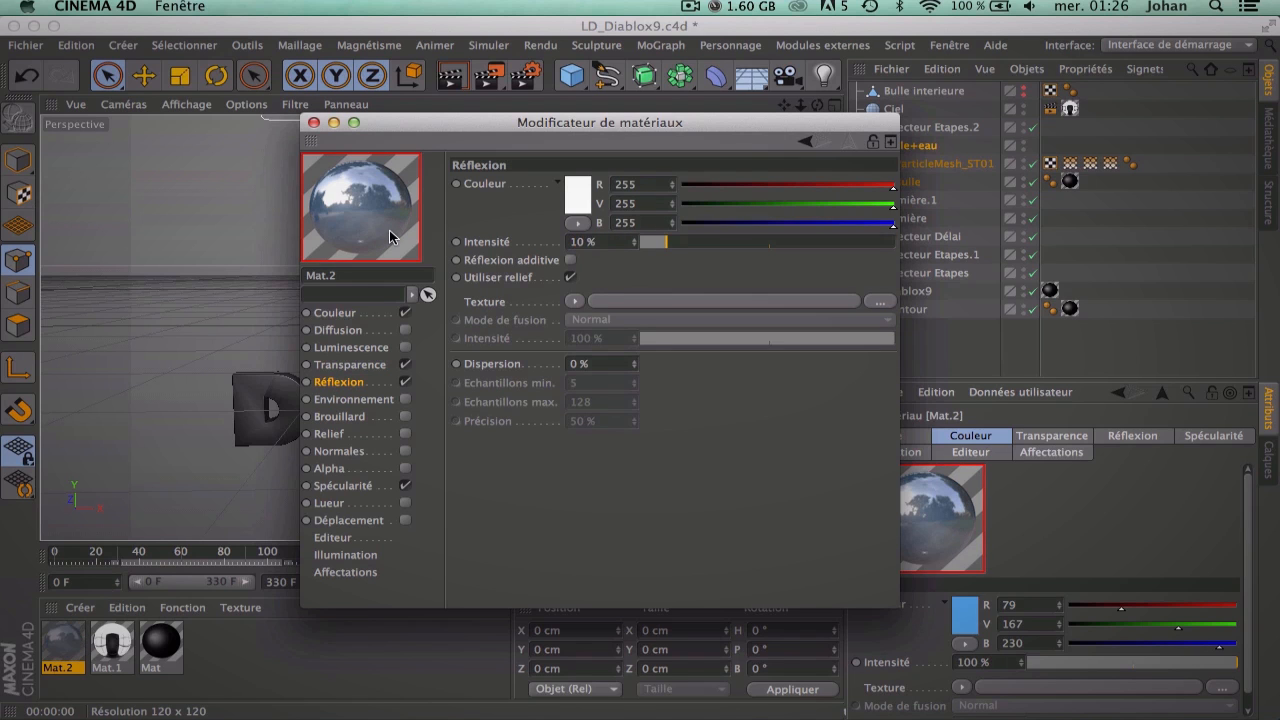
pyautogui.click(313, 121)
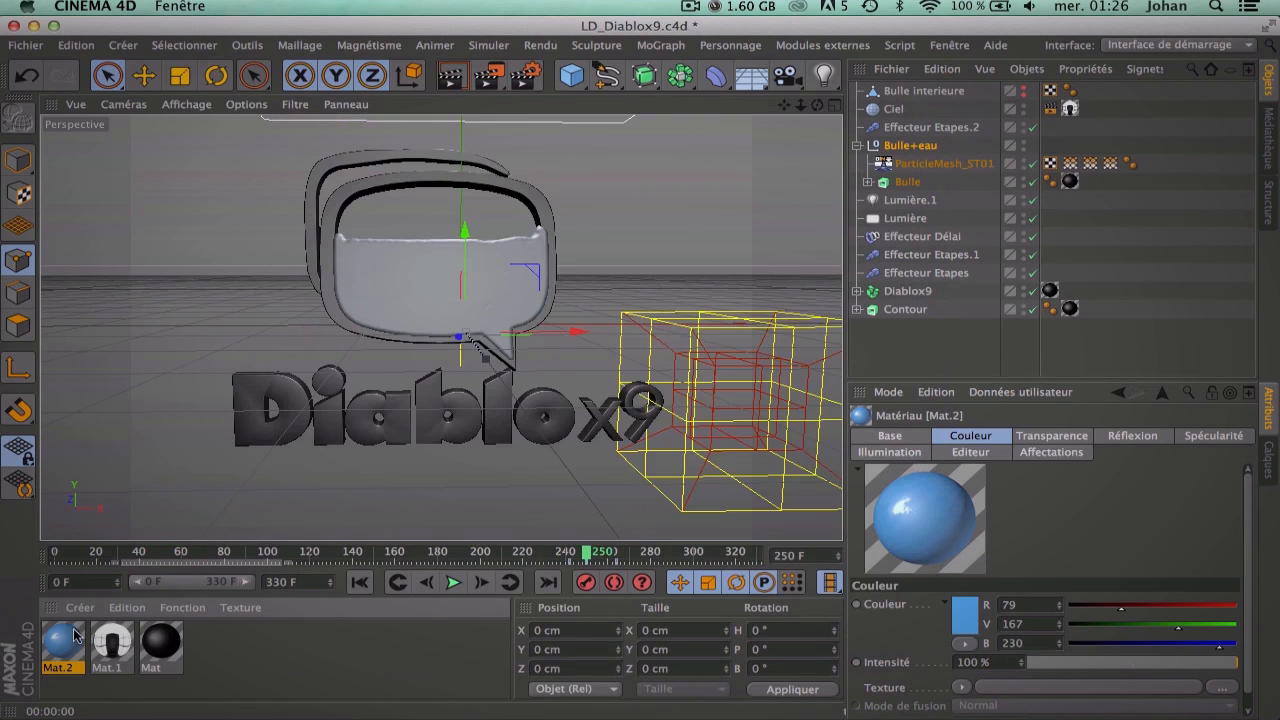
# Step: Apply Mat.2 to the ParticleMesh_ST01 object and render the active view at frame 250
pyautogui.moveTo(927, 159); pyautogui.dragTo(927, 161)
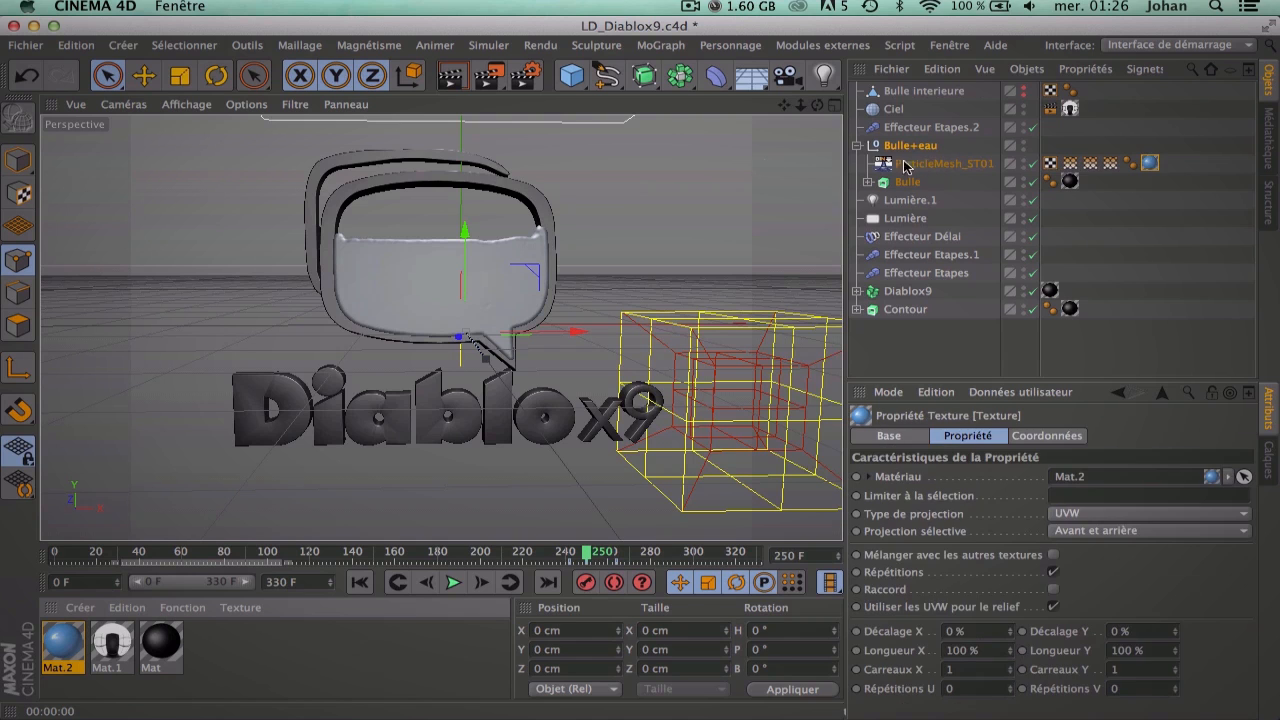
pyautogui.click(451, 79)
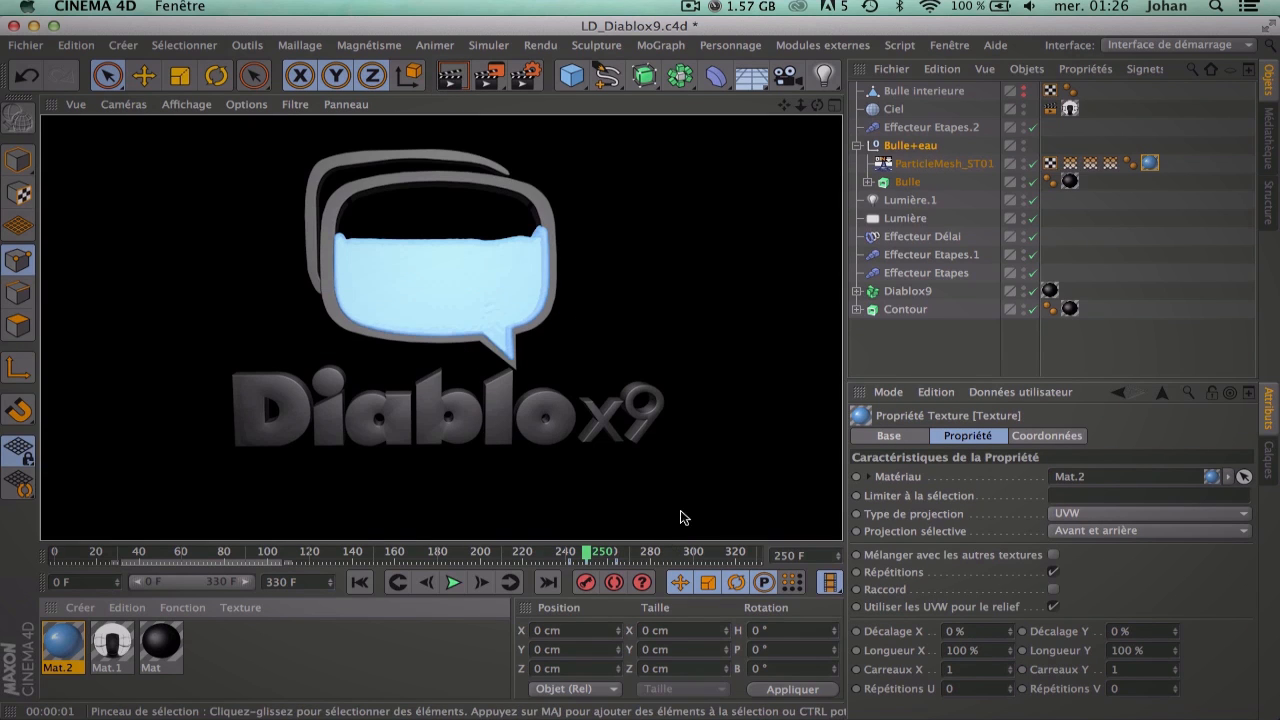
# Step: Darken Mat.2's colour to RGB 62, 131, 180 and render the active view again
pyautogui.doubleClick(63, 641)
pyautogui.click(333, 313)
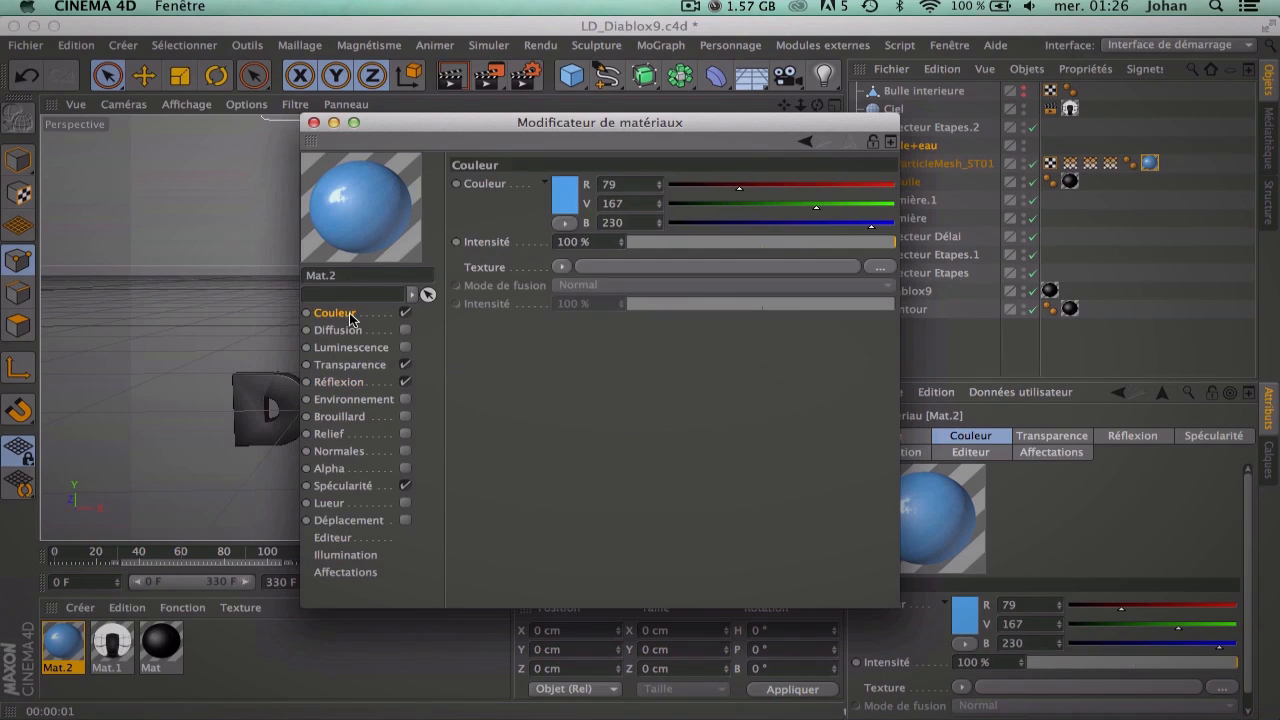
pyautogui.click(564, 198)
pyautogui.moveTo(530, 167); pyautogui.dragTo(530, 187)
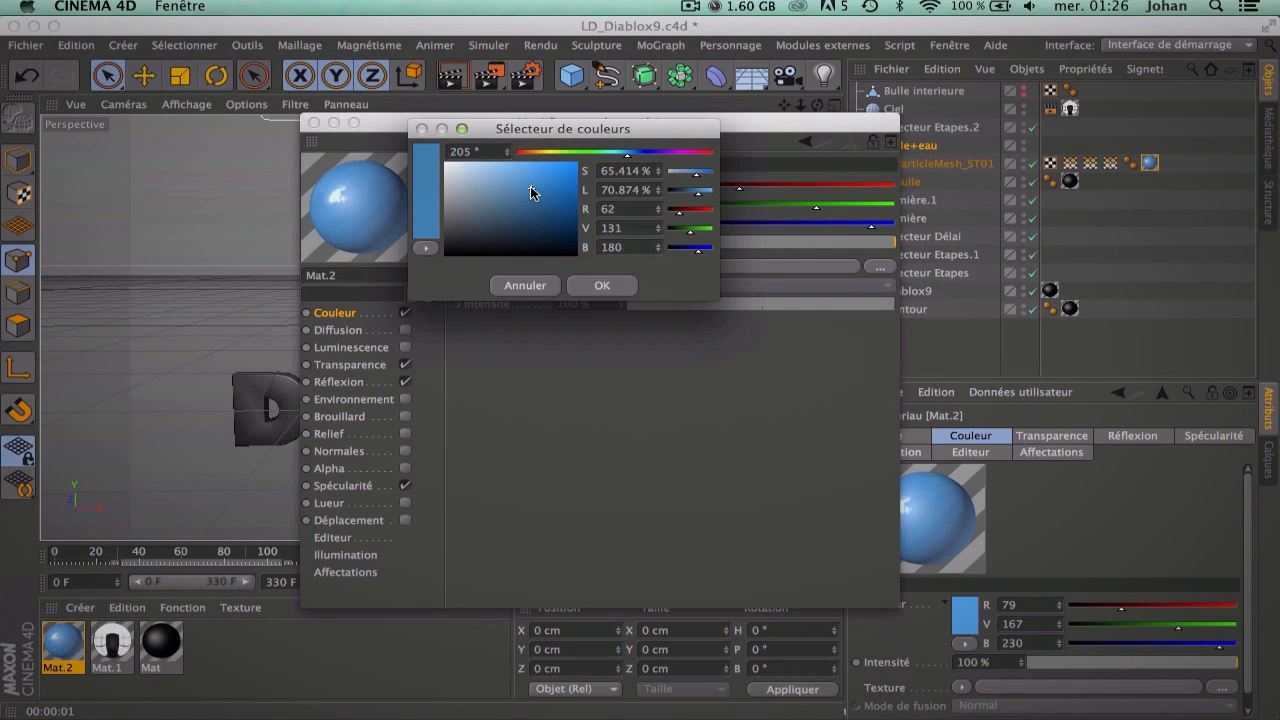
pyautogui.click(600, 285)
pyautogui.click(314, 122)
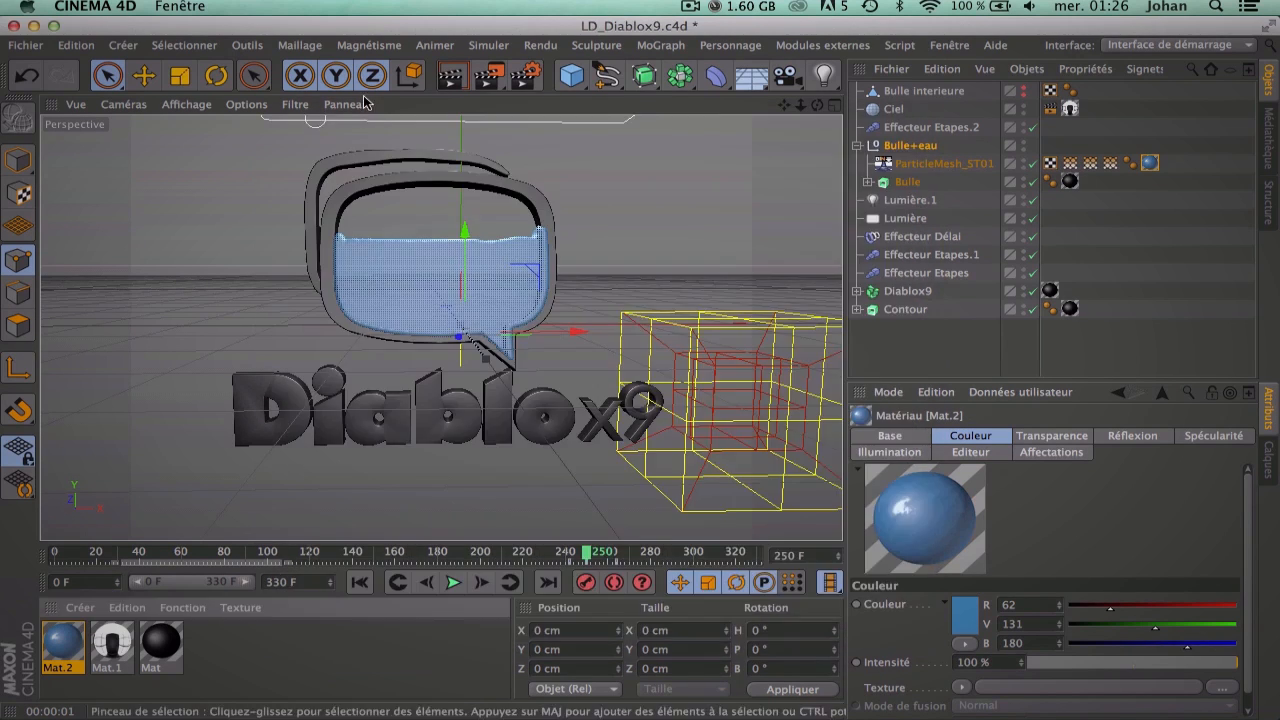
pyautogui.hotkey('ctrl', 'r')
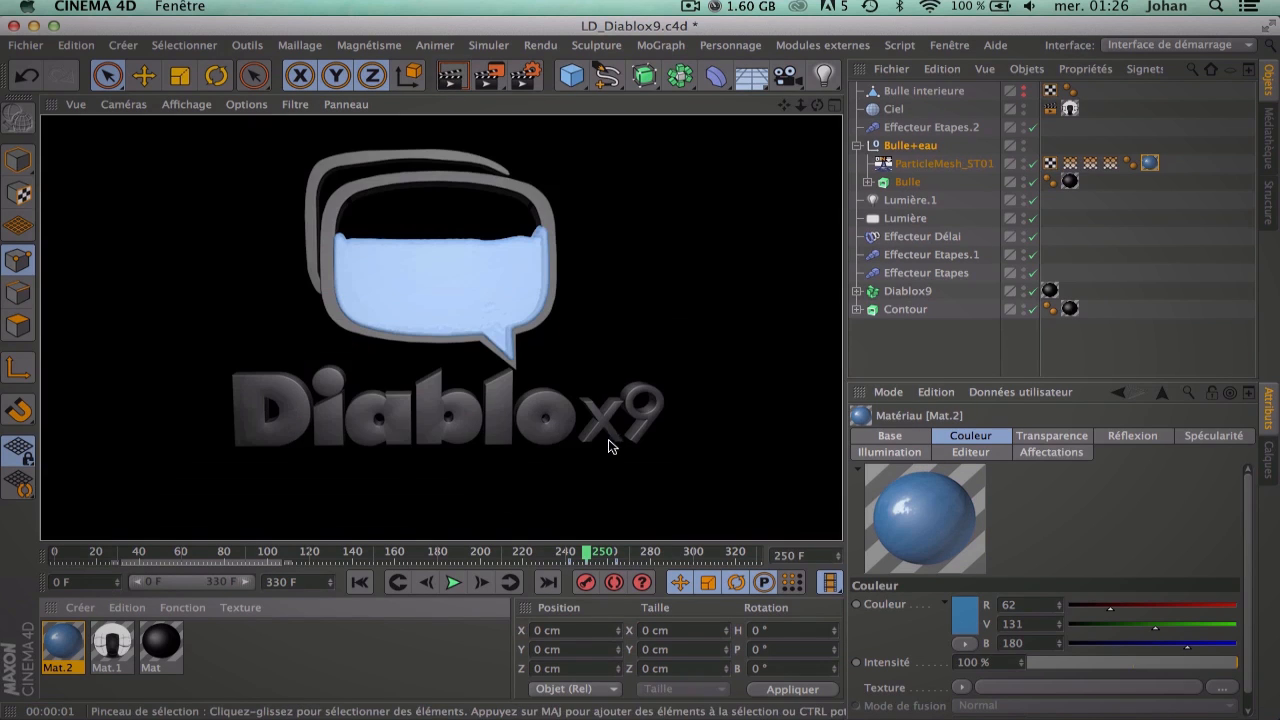
# Step: Play the animation from frame 34, stop it at frame 126 and render the active view there
pyautogui.click(462, 648)
pyautogui.click(287, 553)
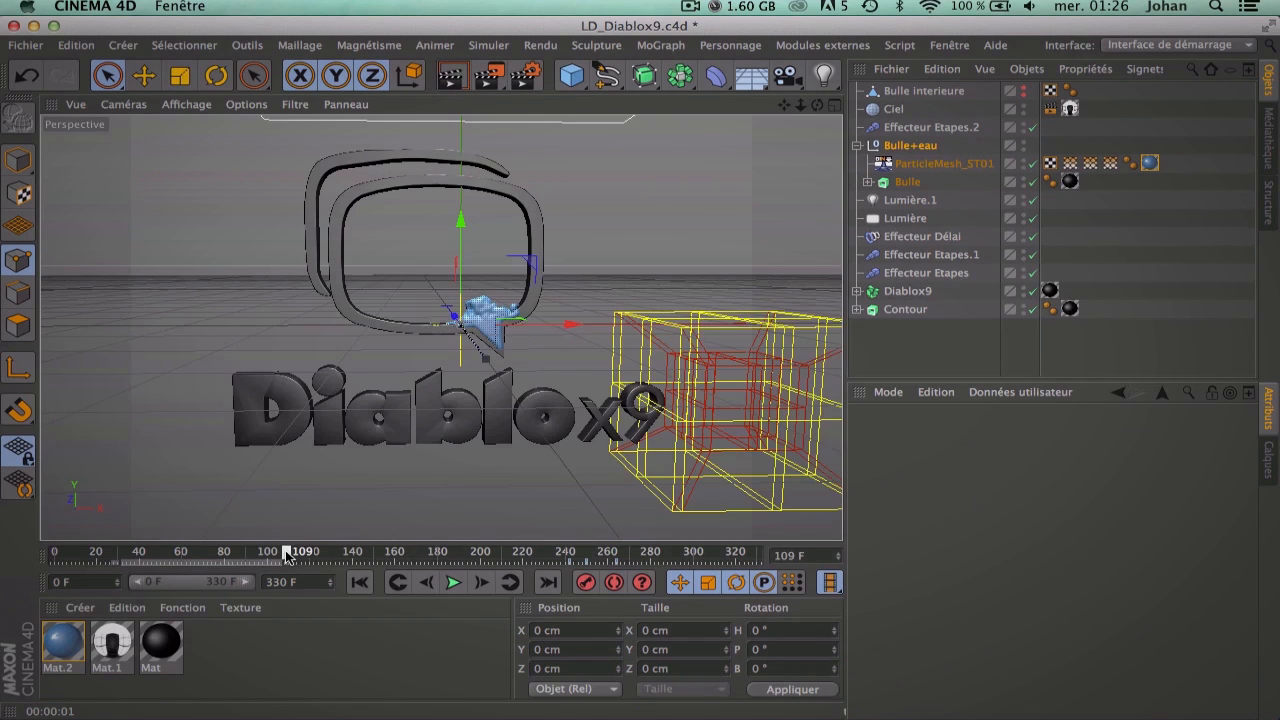
pyautogui.click(127, 554)
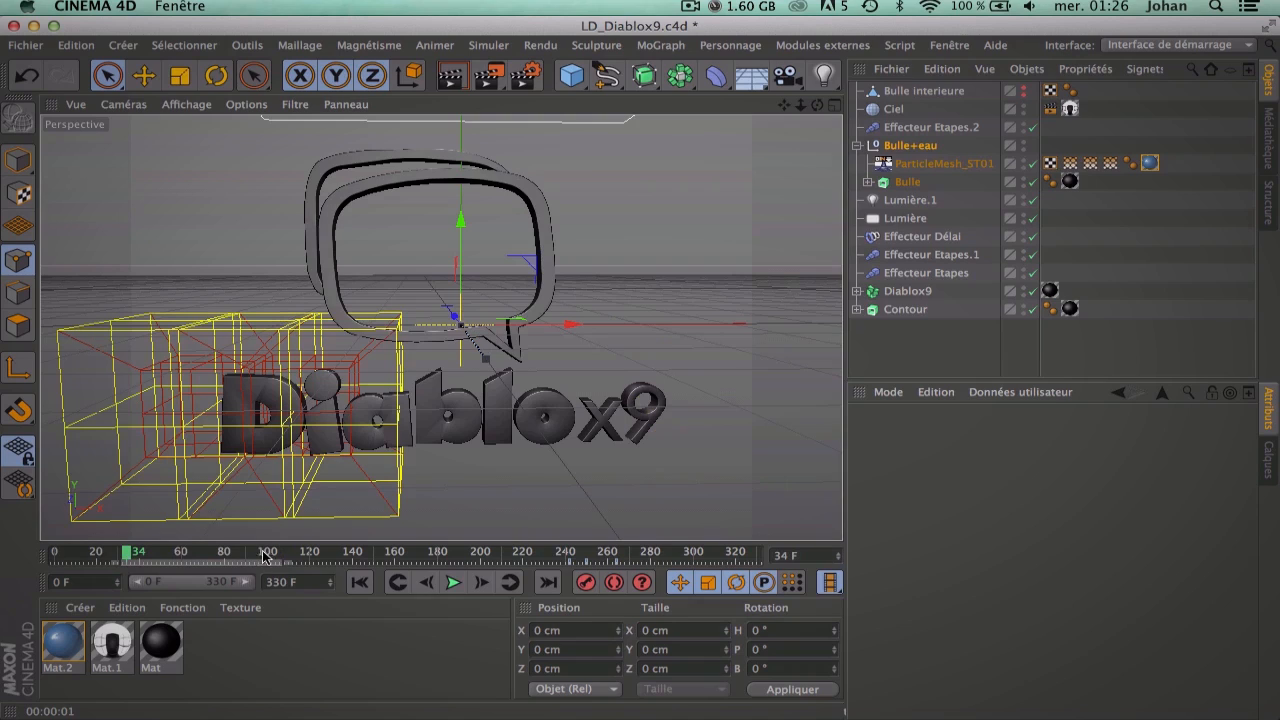
pyautogui.click(453, 583)
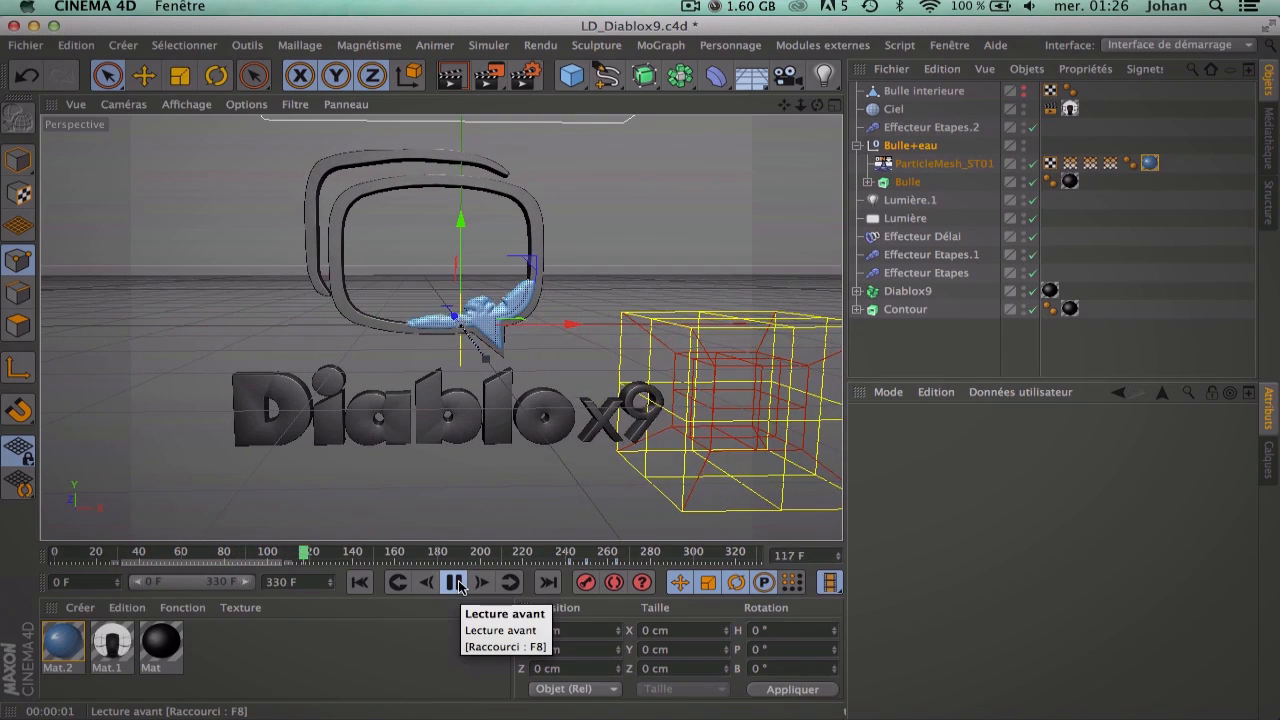
pyautogui.click(457, 584)
pyautogui.click(450, 80)
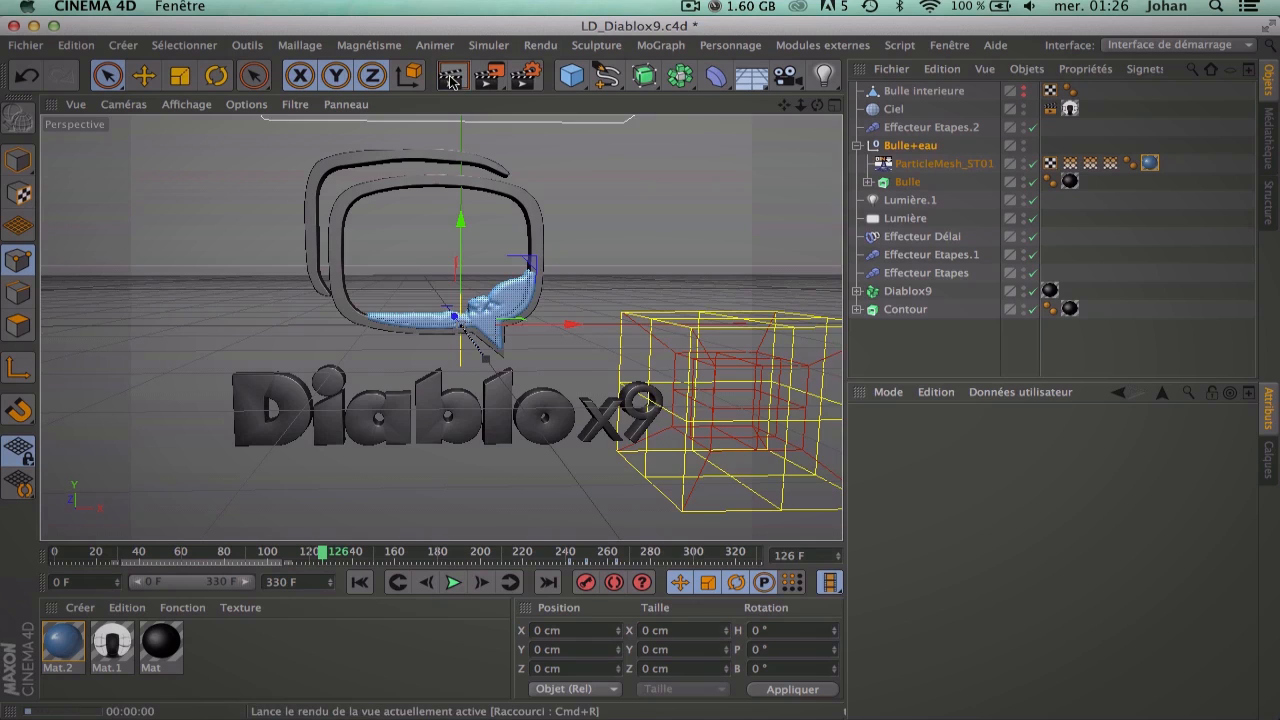